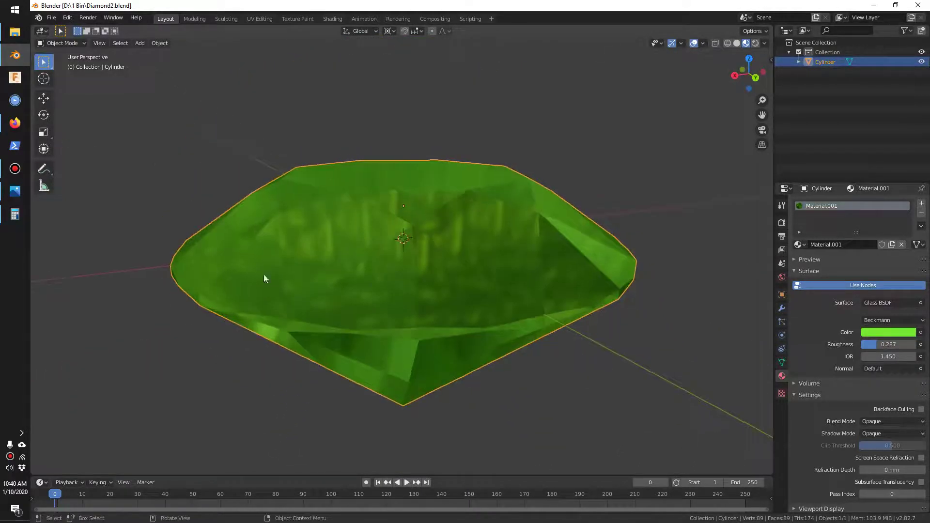
- Review the Diamond-Cut-Proportions.png reference image and inspect the finished diamond in solid shading from several angles
left_click(13, 196)
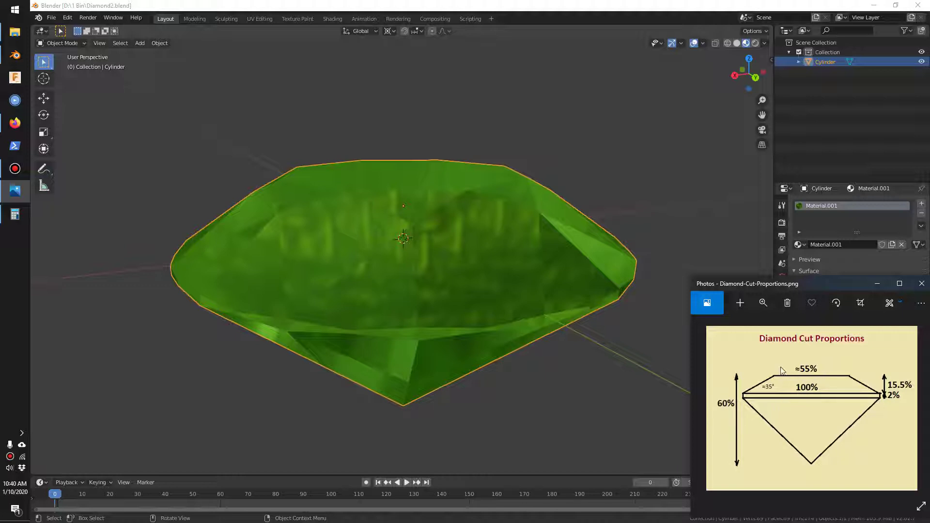
left_click(543, 390)
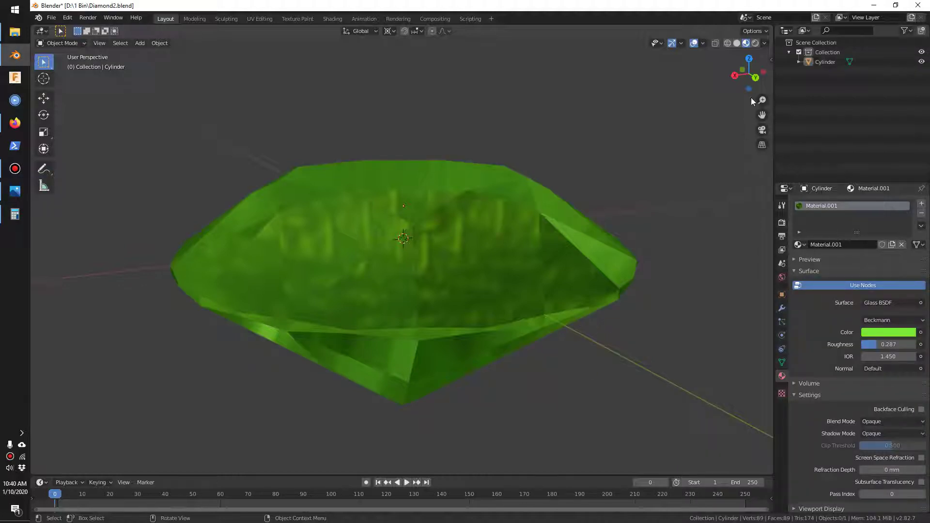
left_click(737, 43)
mouse_move(575, 128)
middle_mouse_down()
mouse_move(513, 153)
mouse_move(501, 170)
mouse_move(523, 204)
mouse_move(586, 174)
mouse_move(604, 199)
mouse_move(569, 220)
mouse_move(585, 179)
mouse_move(624, 174)
mouse_move(623, 187)
mouse_move(610, 213)
mouse_move(587, 224)
mouse_move(558, 215)
mouse_move(567, 189)
mouse_move(554, 196)
middle_mouse_up()
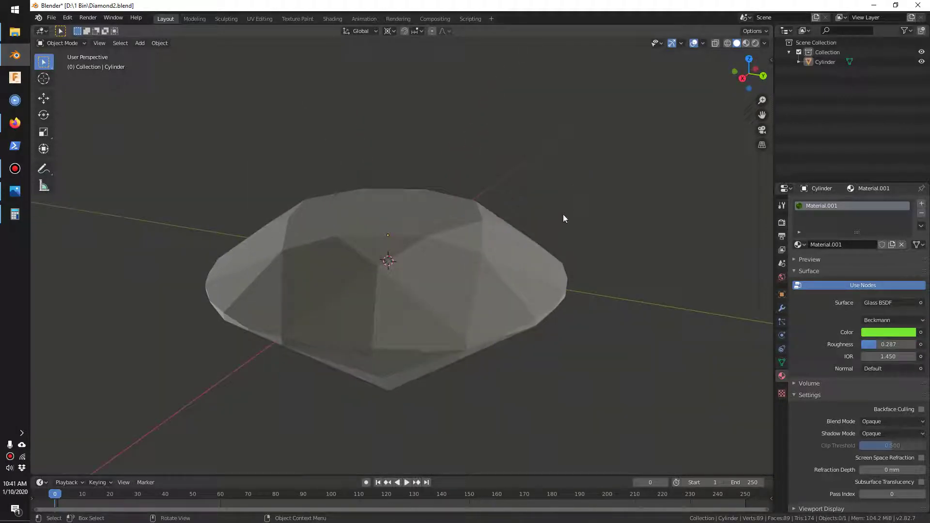
mouse_move(583, 248)
middle_mouse_down()
mouse_move(590, 200)
mouse_move(589, 228)
mouse_move(617, 245)
mouse_move(593, 261)
middle_mouse_up()
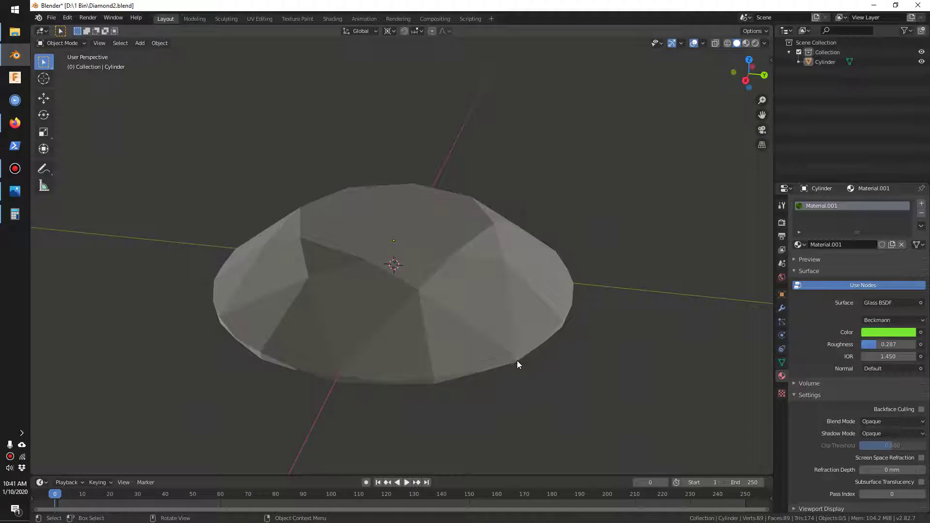
scroll(499, 374, "up", 2)
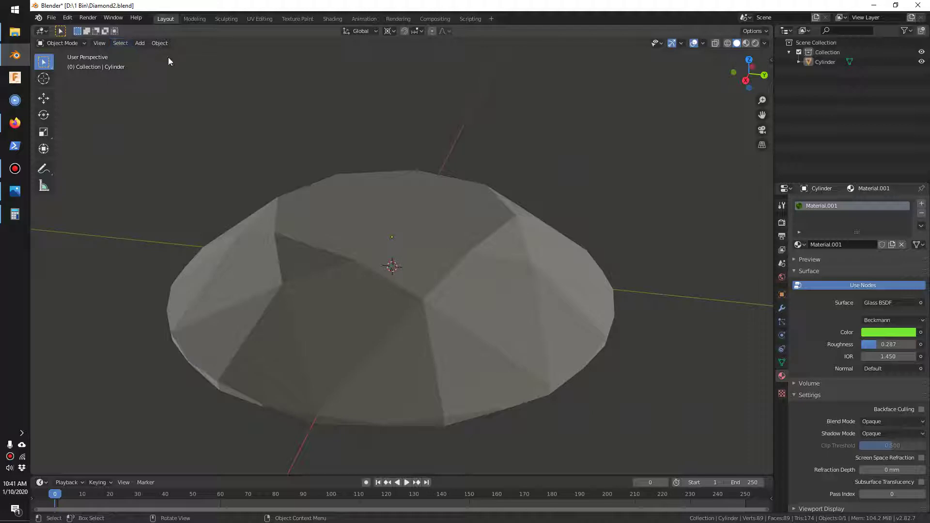
- Start a new General scene without saving the changes to the current diamond file
left_click(51, 17)
mouse_move(65, 29)
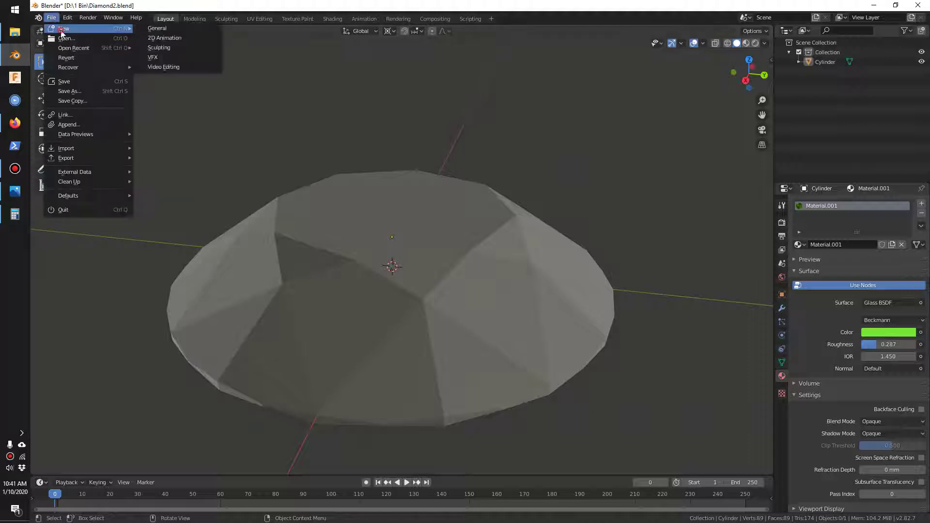
left_click(157, 29)
left_click(491, 278)
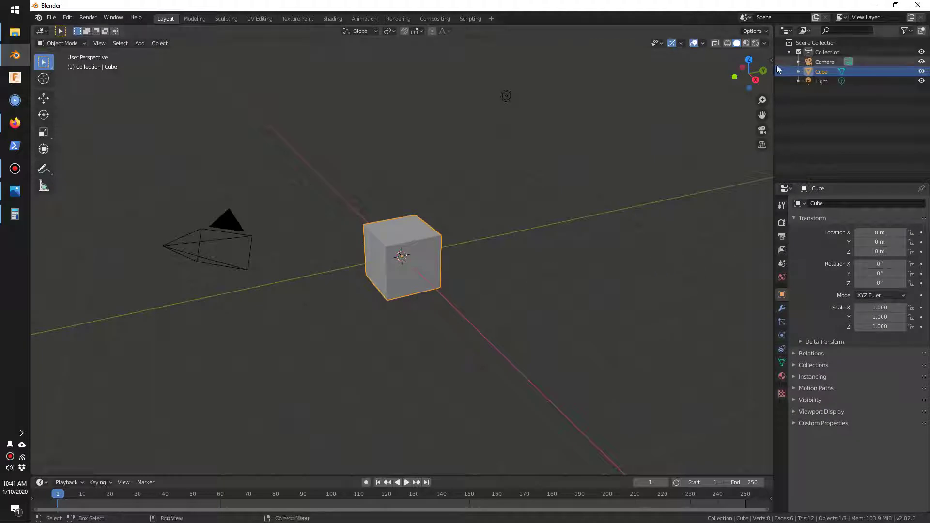
- Set the scene's length unit to Millimeters
left_click(783, 265)
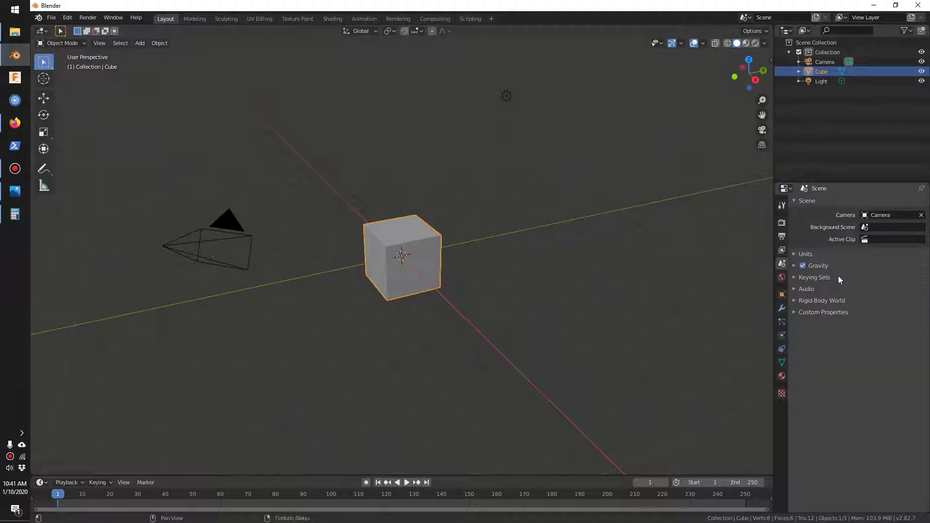
left_click(797, 254)
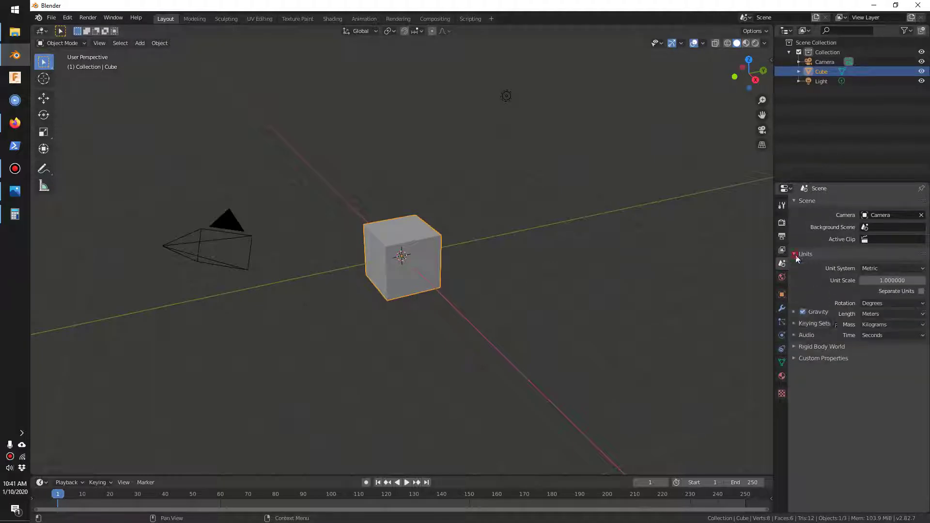
left_click(887, 314)
left_click(887, 313)
left_click(887, 313)
left_click(886, 368)
left_click(722, 283)
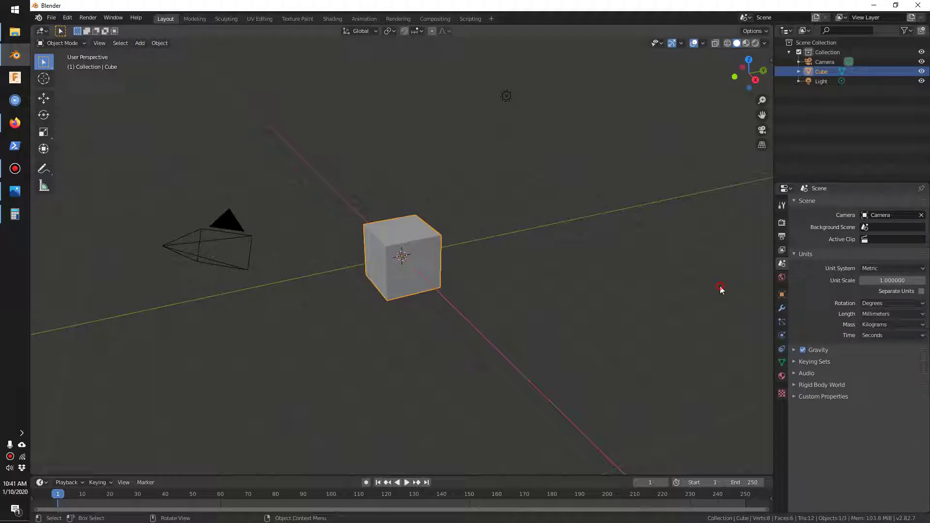
- Enable the Screencast Keys display in the 3D viewport and hide the viewport sidebar
left_click(772, 60)
left_click(766, 162)
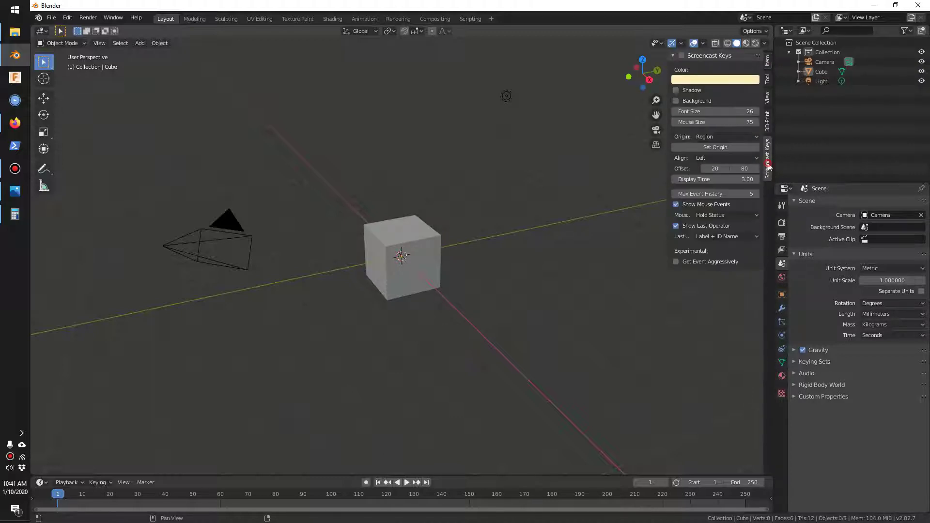
left_click(682, 55)
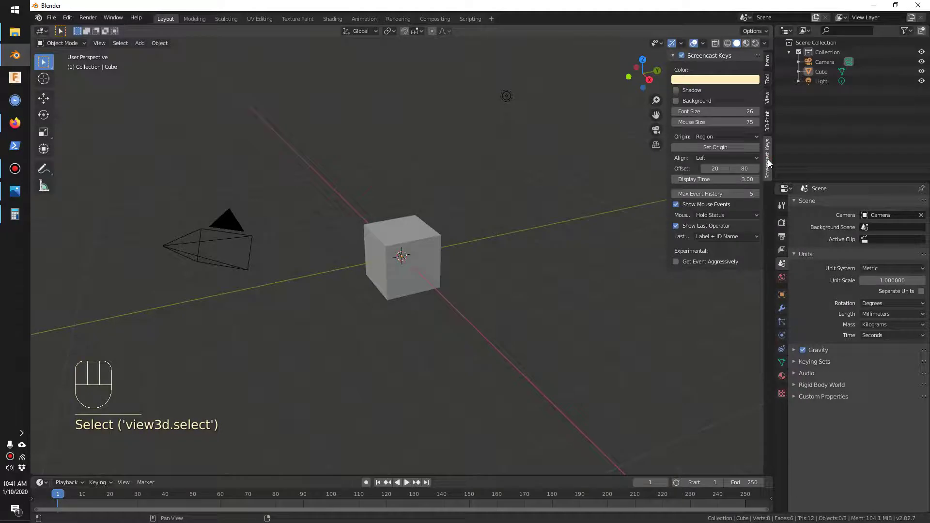
key("n")
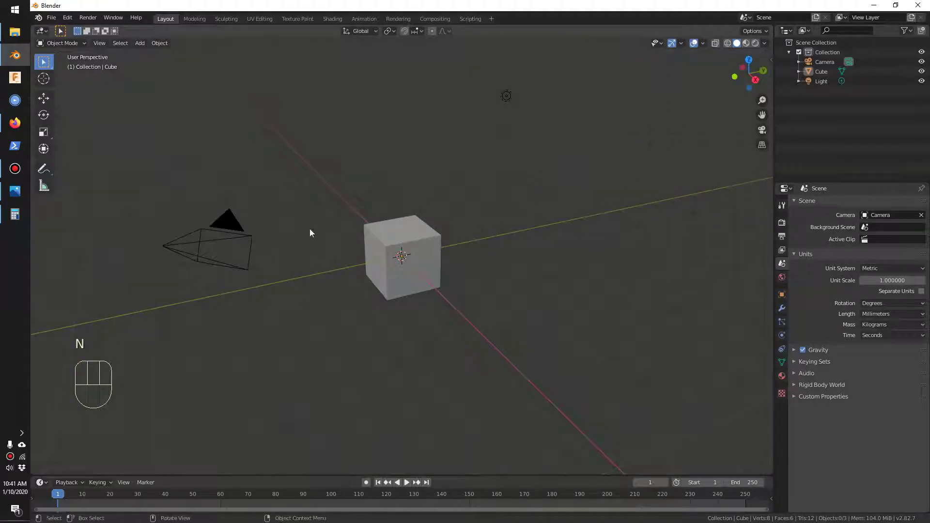
- Delete the default camera, cube and light so the scene is empty
left_click(224, 225)
key("Delete")
left_click(410, 225)
key("Delete")
left_click(507, 94)
key("Delete")
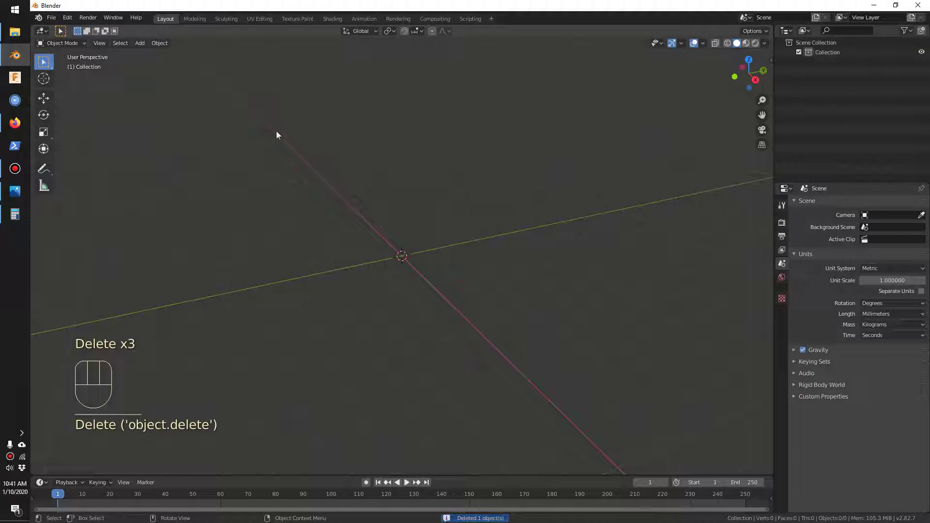
- Add a mesh cylinder at the origin with a radius of 50 mm
left_click(139, 44)
mouse_move(146, 54)
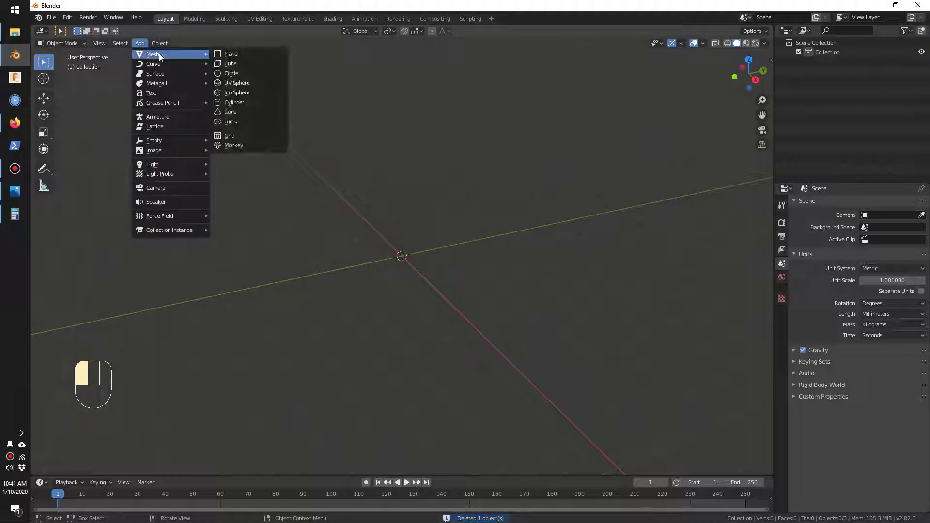
left_click(237, 103)
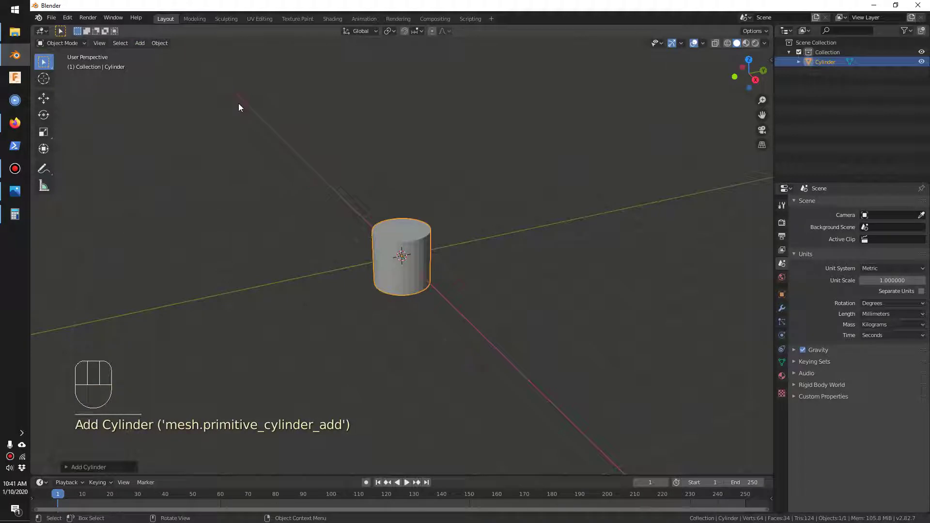
left_click(92, 468)
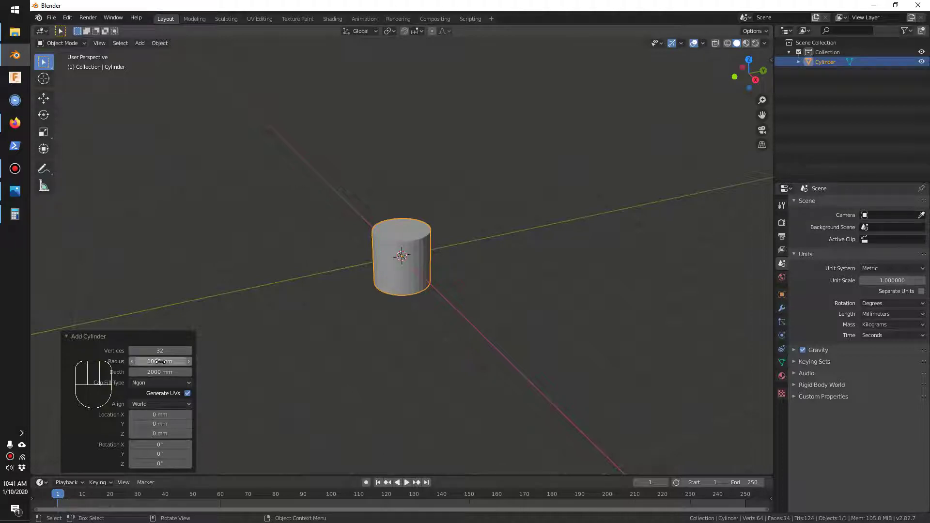
left_click(160, 362)
type("50")
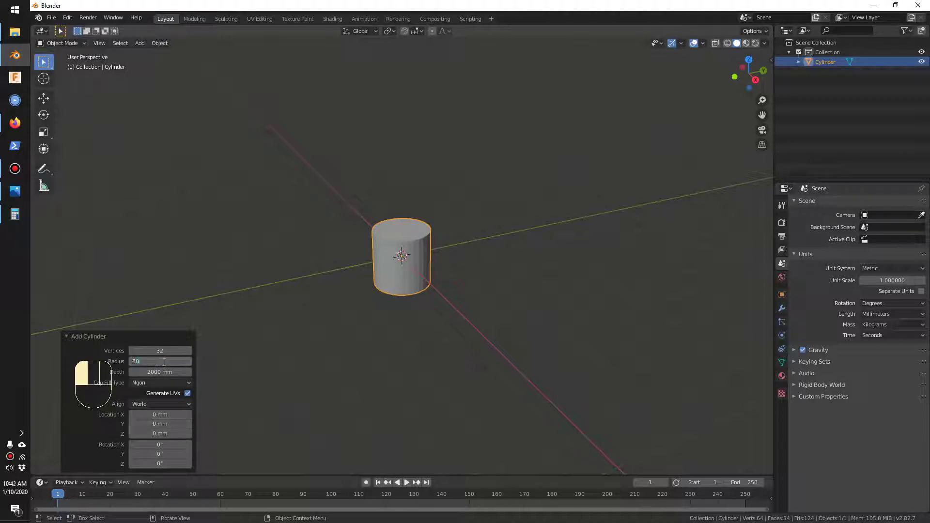
key("Return")
- Set the new cylinder's depth to 60 mm
left_click(159, 371)
type("60")
key("Return")
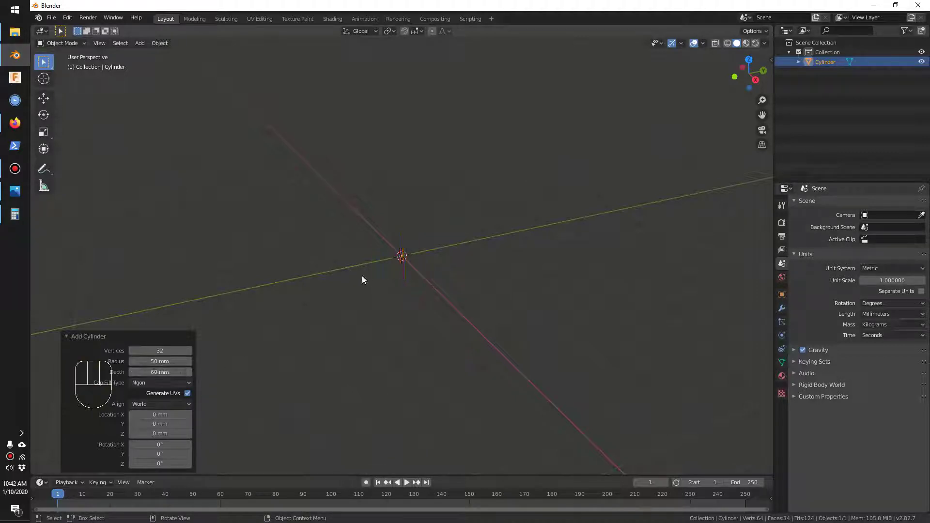
- Check the crown height in the diamond proportions reference and set the cylinder's depth to 15.5 mm
scroll(396, 275, "up", 12)
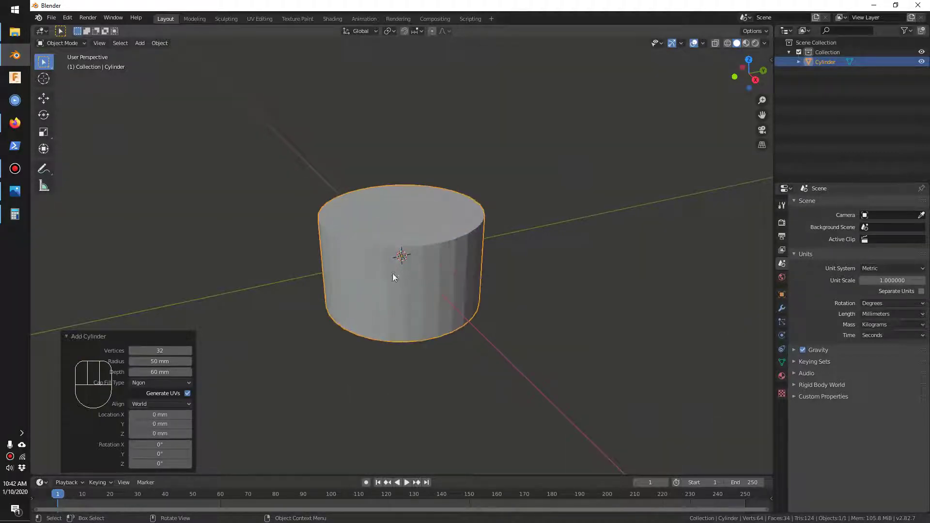
left_click(160, 372)
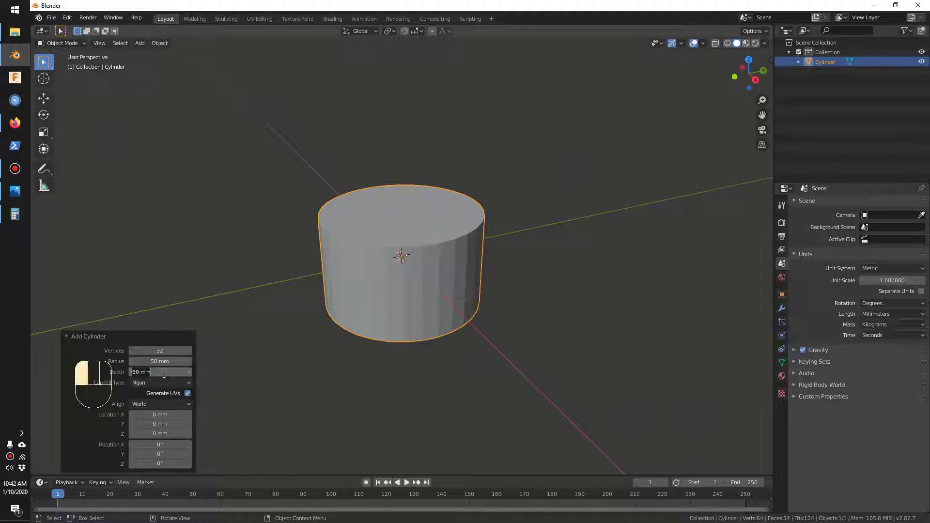
left_click(22, 195)
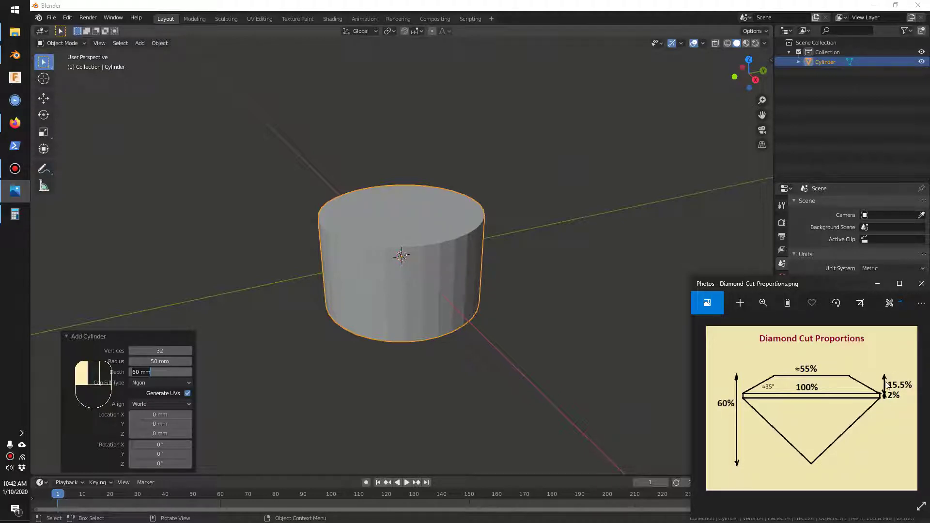
left_click(431, 7)
key("ctrl+a")
type("15")
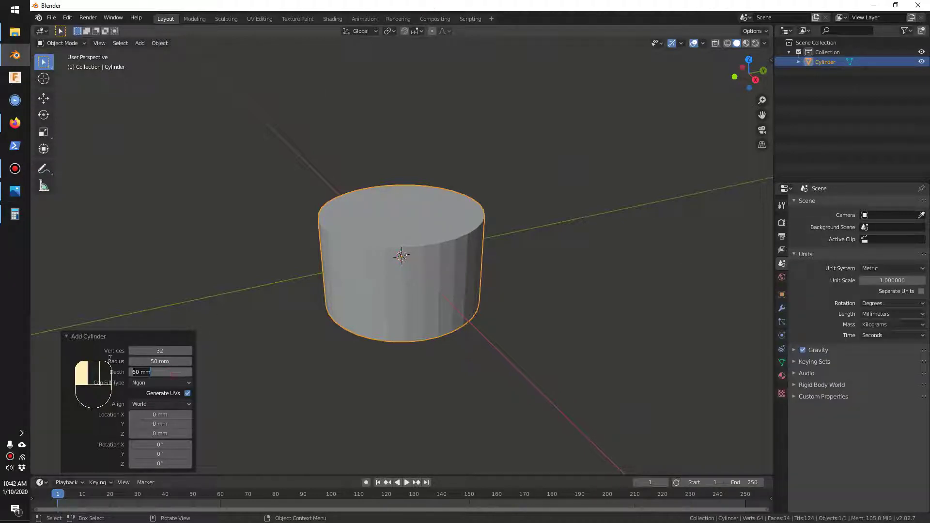
type(".5")
key("Tab")
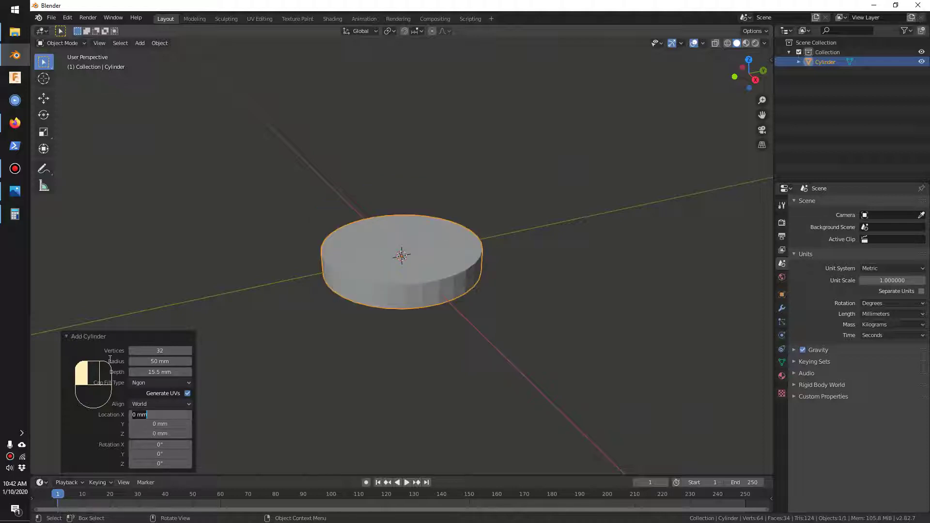
key("Return")
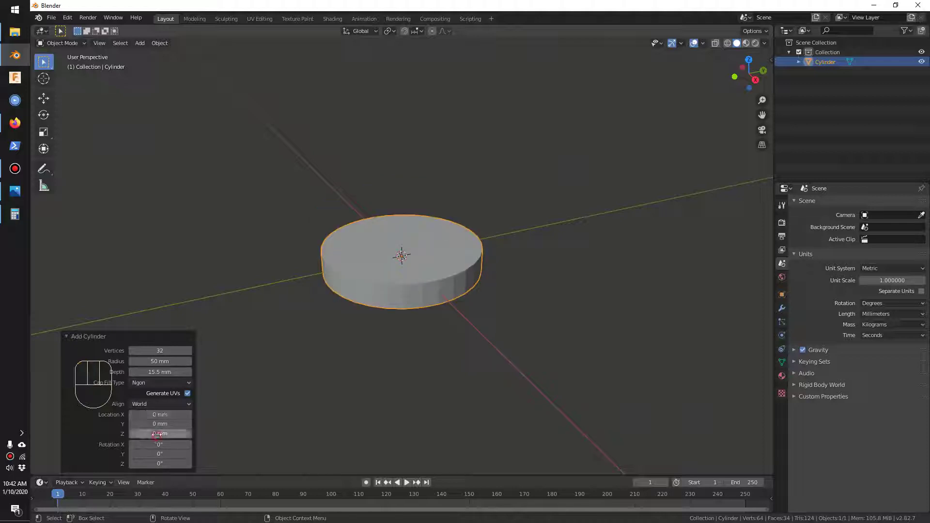
- Raise the cylinder by half its depth by setting its Z location to 15.5/2 (7.75 mm)
key("KP_1")
key("KP_5")
middle_click_drag(416, 405, 514, 368)
left_click(160, 434)
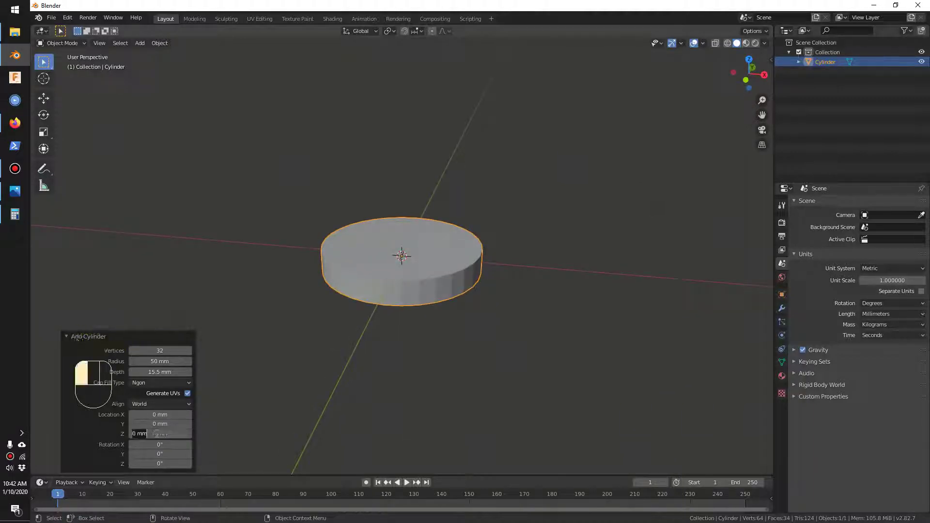
type("15.5/2")
key("Return")
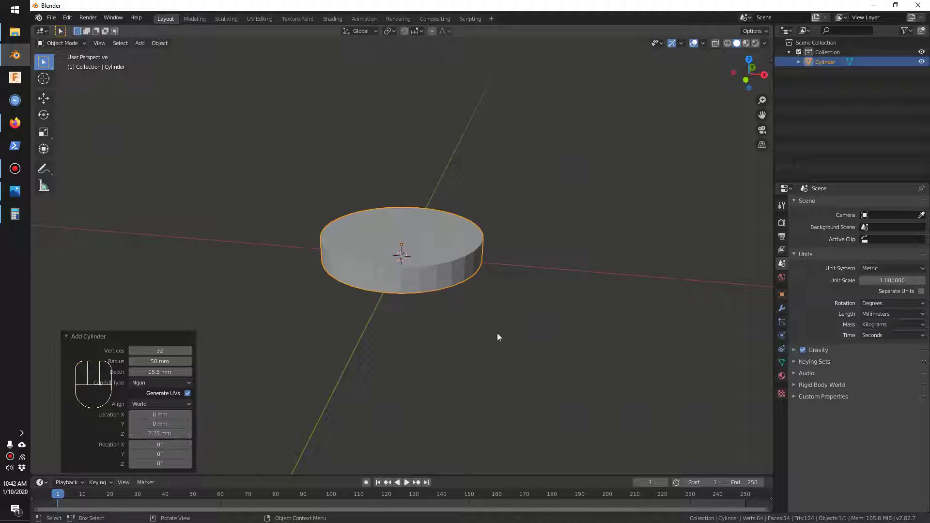
- Reselect the cylinder and show its transform properties to check its location and dimensions
mouse_move(496, 332)
middle_mouse_down()
mouse_move(515, 300)
mouse_move(496, 332)
middle_mouse_up()
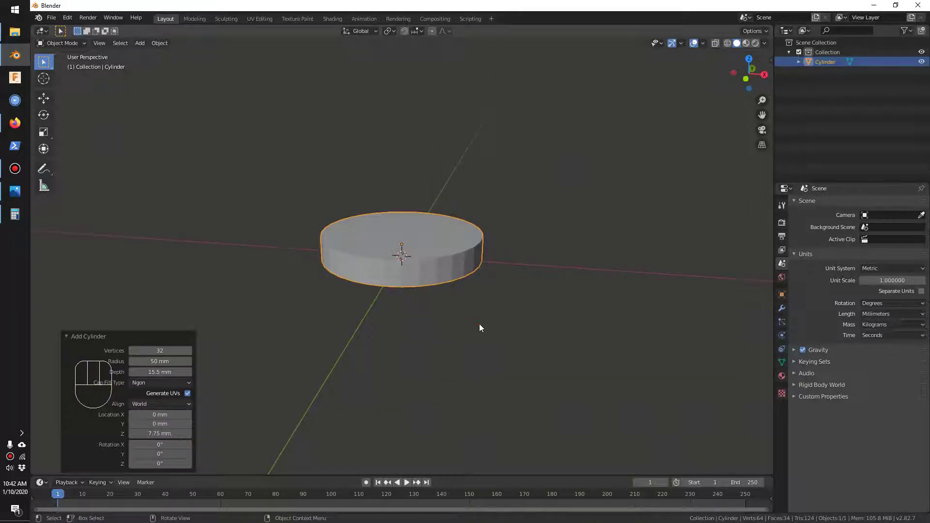
left_click(480, 328)
left_click(463, 258)
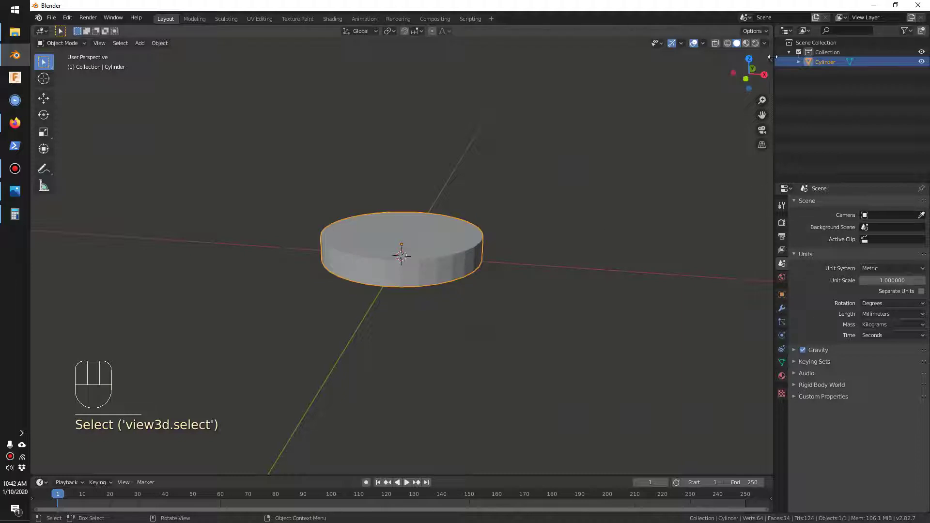
key("n")
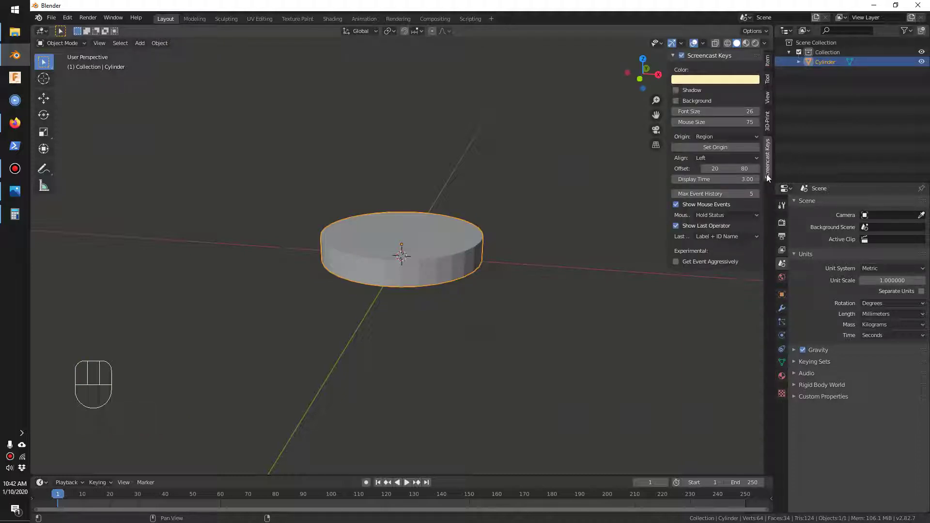
left_click(766, 98)
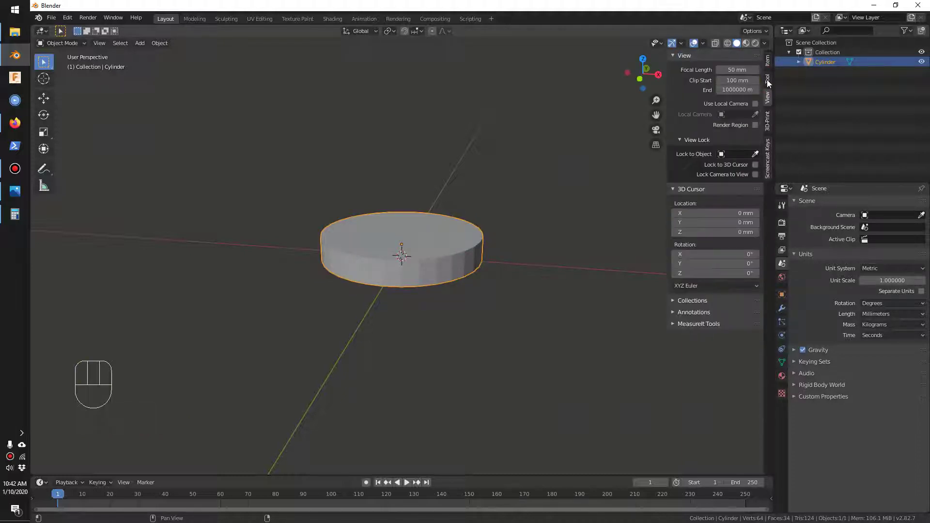
left_click(766, 61)
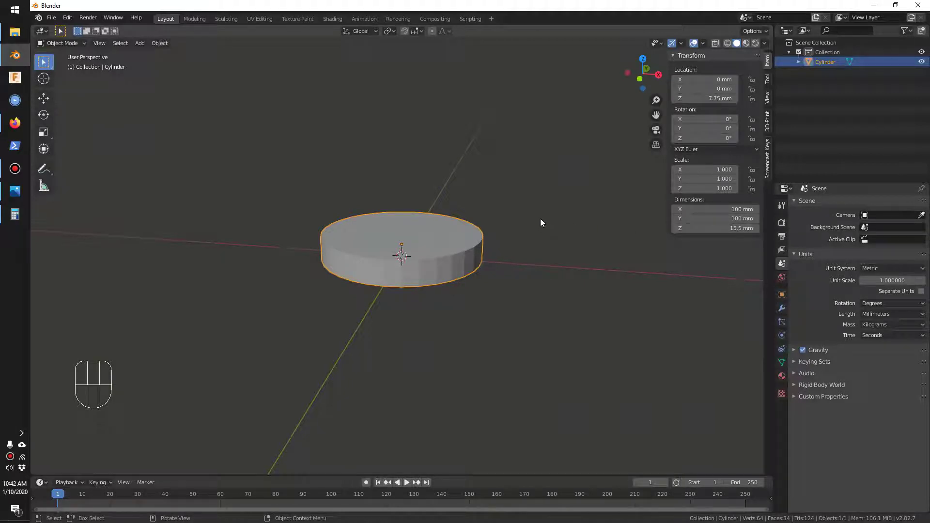
- Enter mesh editing on the cylinder and extrude its bottom face downward 2 mm for the girdle
key("Tab")
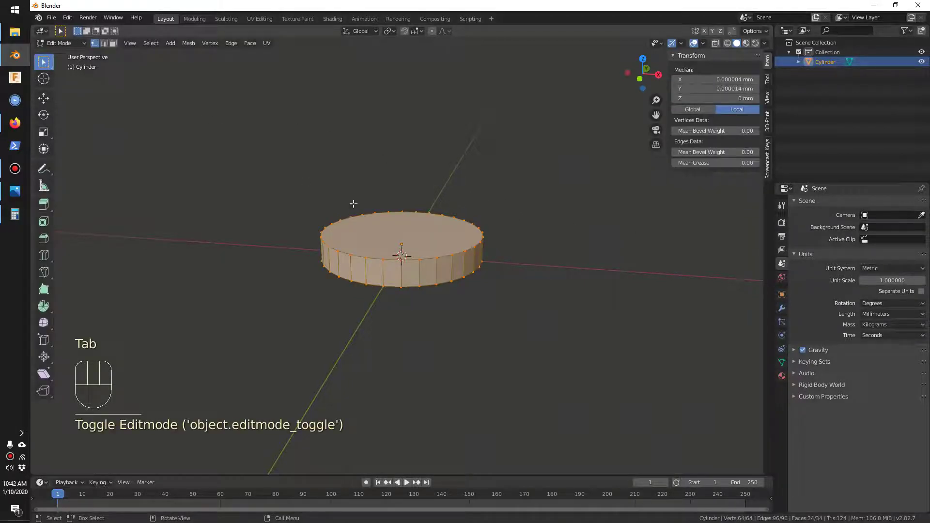
middle_click_drag(441, 239, 426, 192)
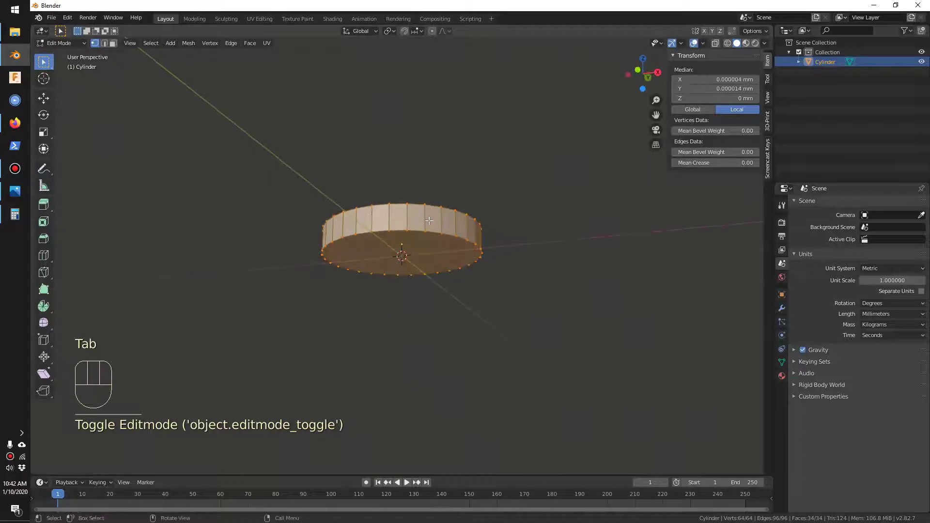
key("3")
left_click(425, 248)
left_click(426, 248)
key("e")
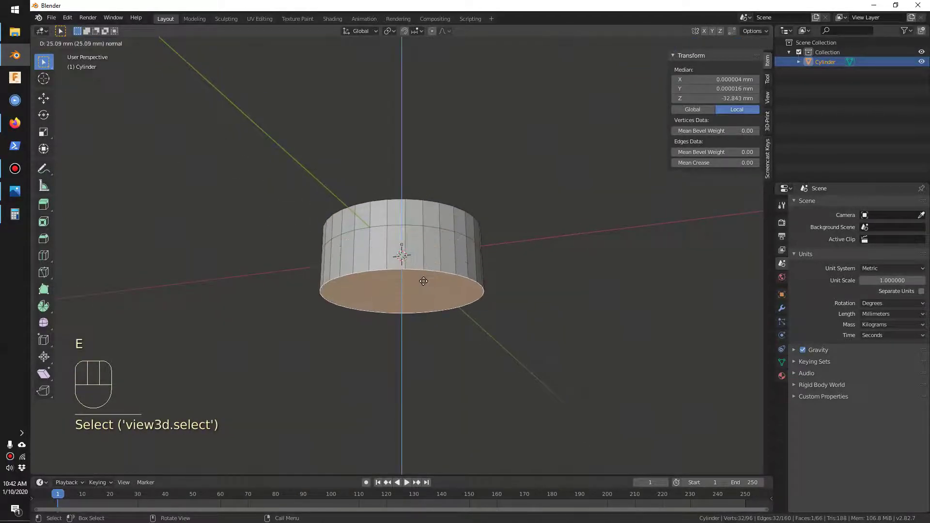
key("2")
key("Return")
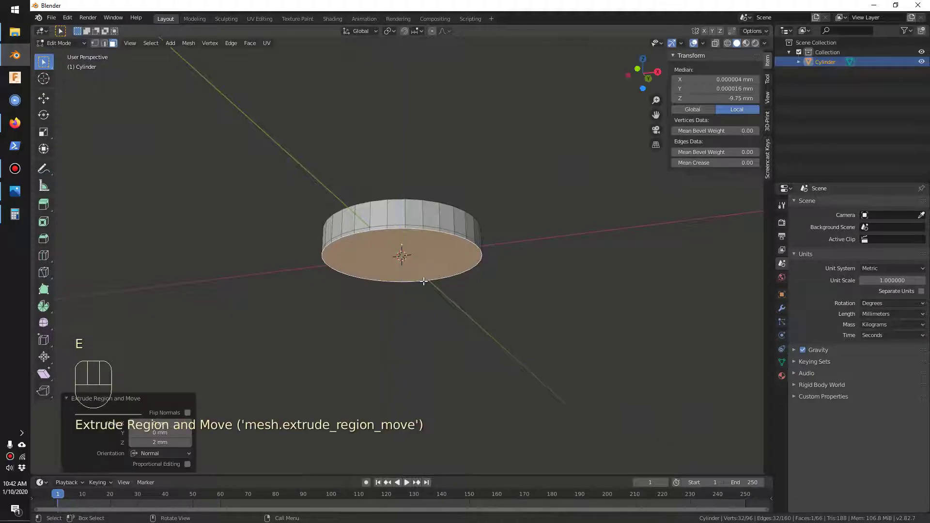
- Calculate the remaining depth below the girdle in Calculator as 60 - 15.5 - 2
mouse_move(433, 321)
middle_mouse_down()
mouse_move(425, 342)
mouse_move(426, 326)
middle_mouse_up()
left_click(20, 221)
type("60-15.5")
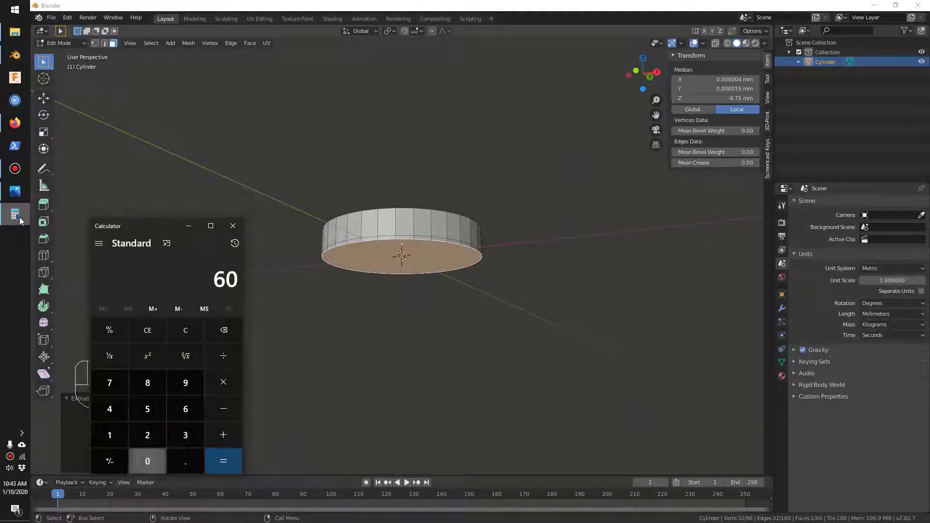
key("Return")
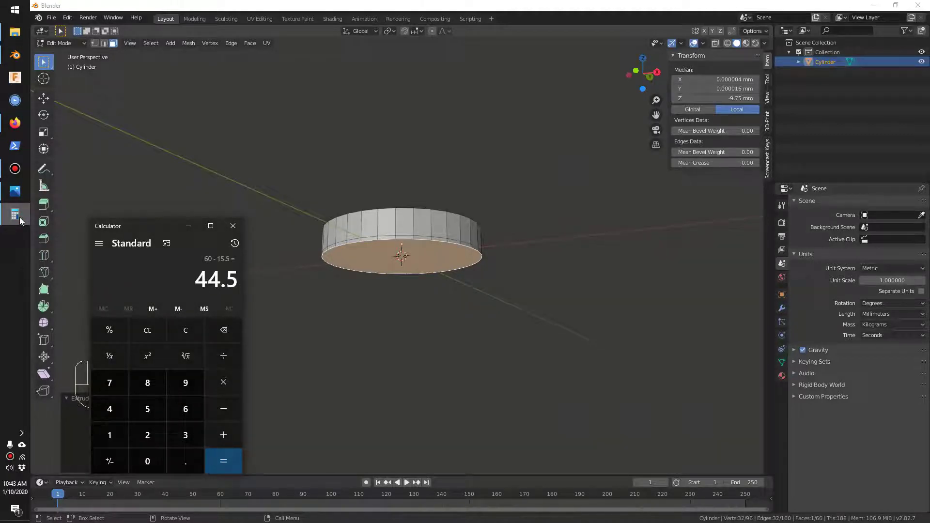
type("-2")
key("Return")
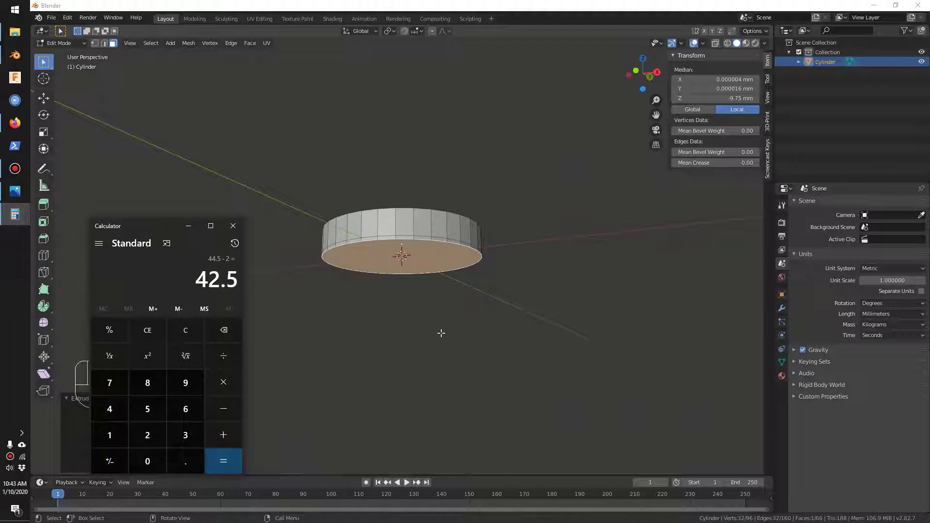
- Extrude the bottom face of the cylinder downward another 42.5 mm in Blender
left_click(426, 325)
middle_click_drag(421, 325, 425, 291)
left_click(425, 263)
key("e")
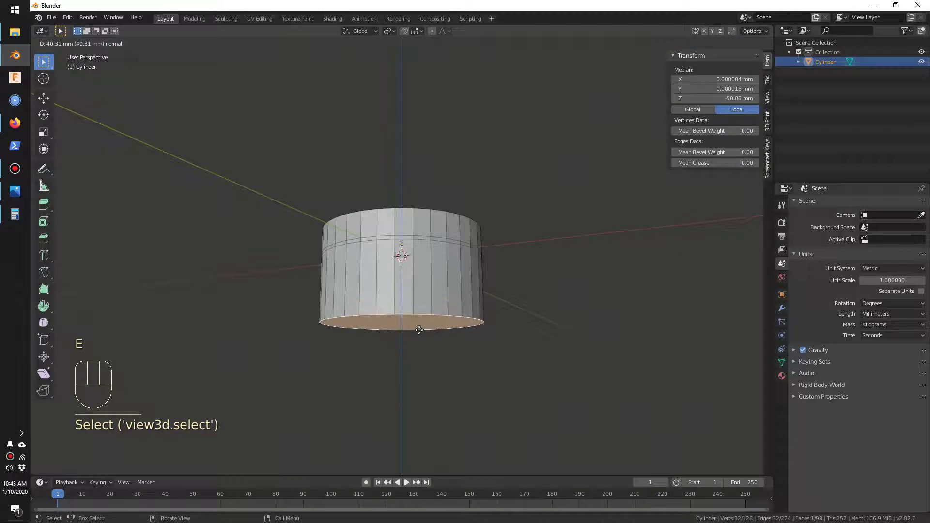
left_click(419, 330)
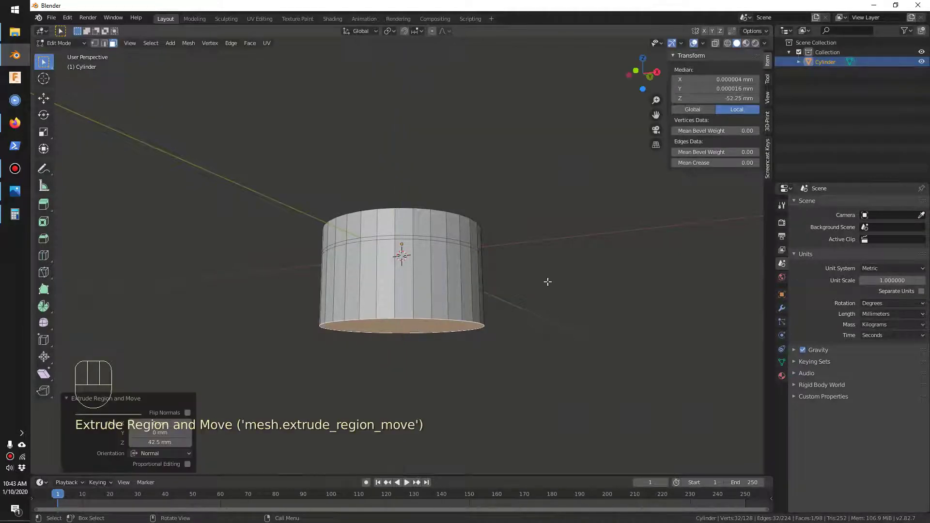
- Scale the cylinder's top face to 0.55 to taper the crown toward the table
middle_click_drag(514, 263, 473, 290)
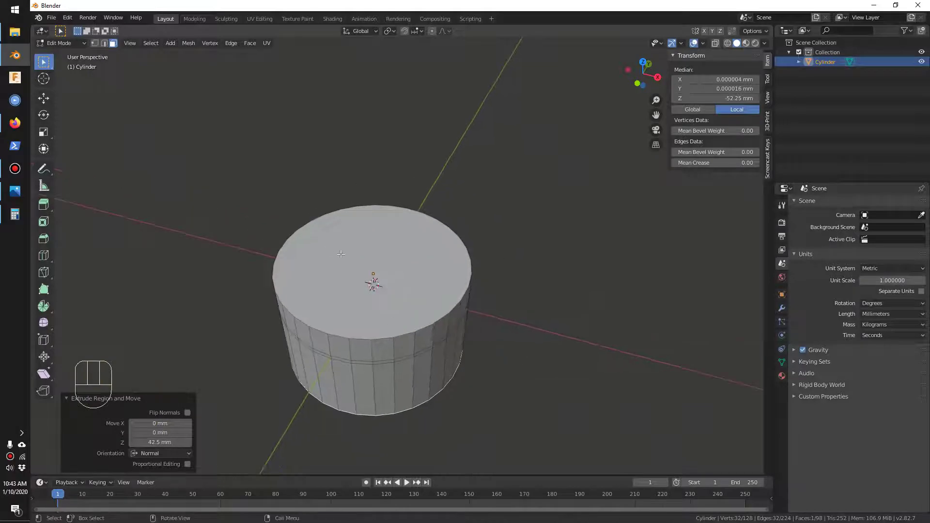
left_click(377, 238)
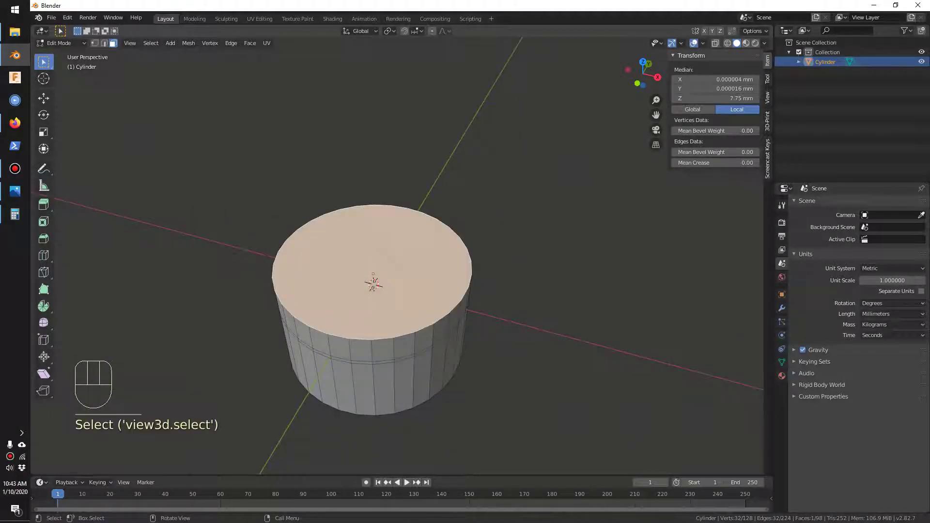
key("s")
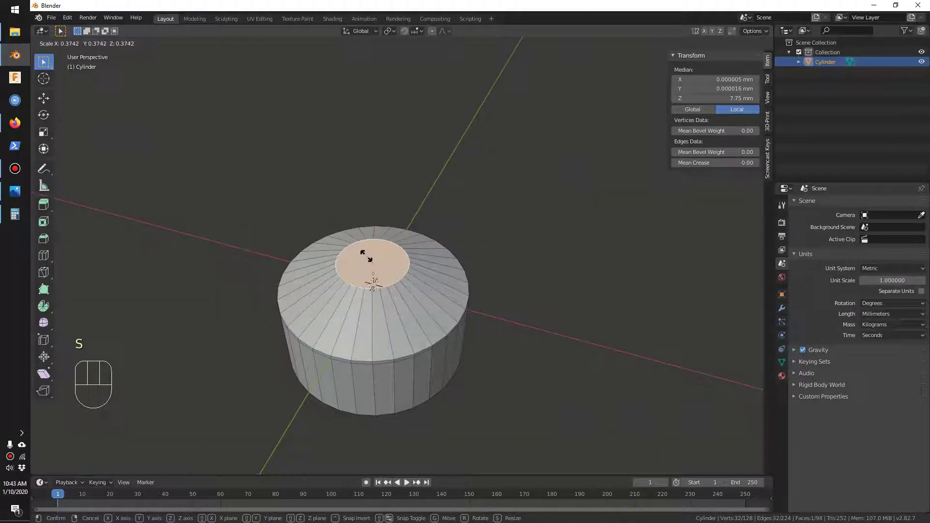
type(".55")
key("Return")
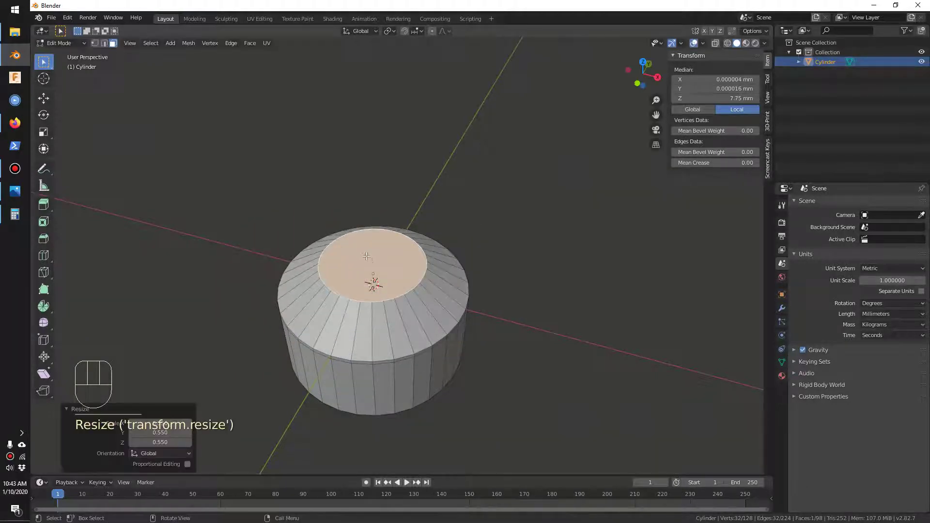
- Compare the tapered crown with the facet layout of the reference diamond in Onshape, then return to Blender
middle_click_drag(479, 284, 489, 264)
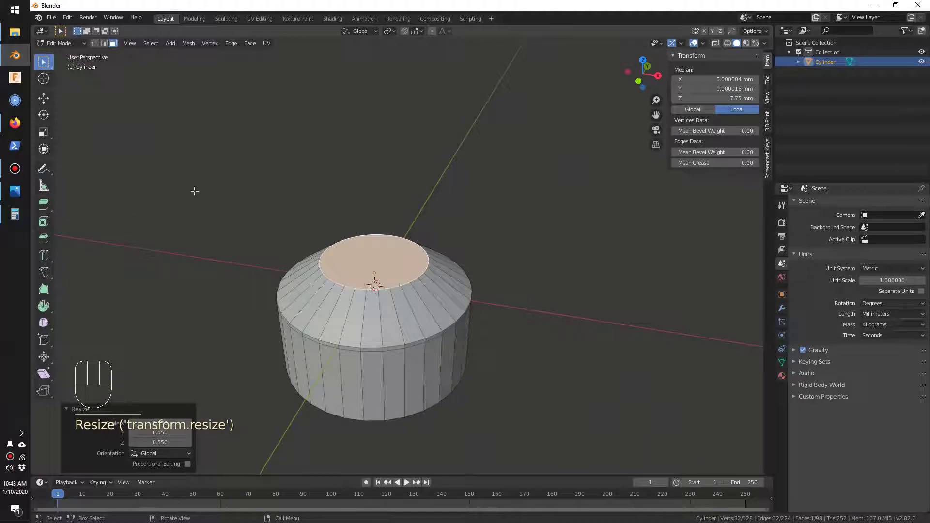
mouse_move(5, 129)
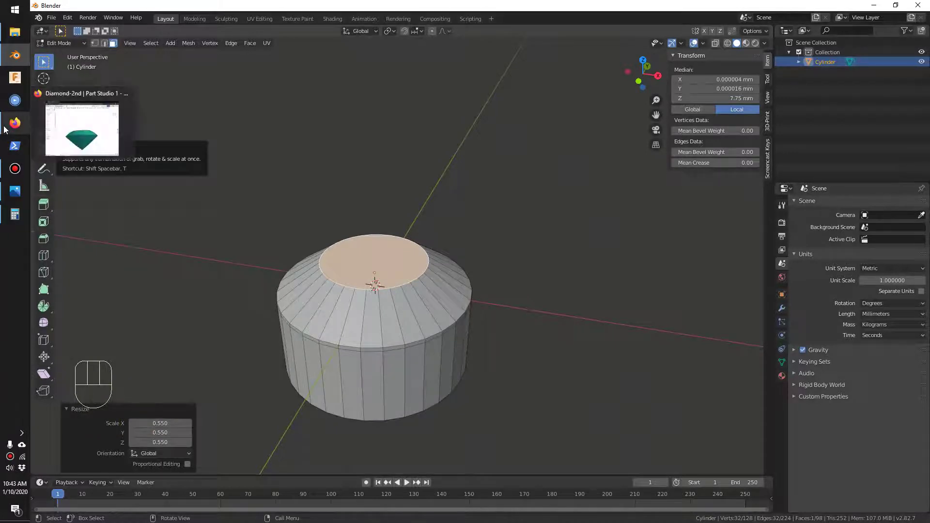
scroll(239, 202, "down", 2)
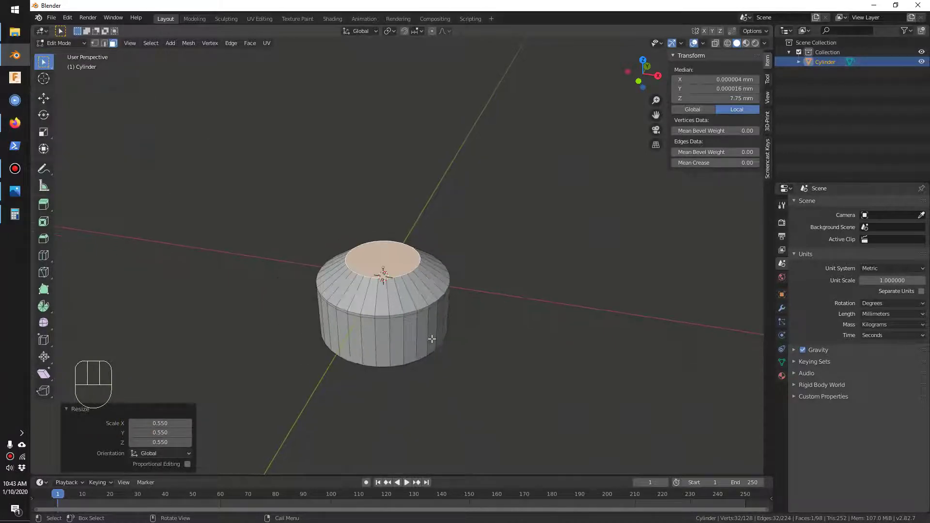
scroll(238, 202, "up", 3)
middle_click_drag(252, 228, 238, 201, "shift")
mouse_move(14, 122)
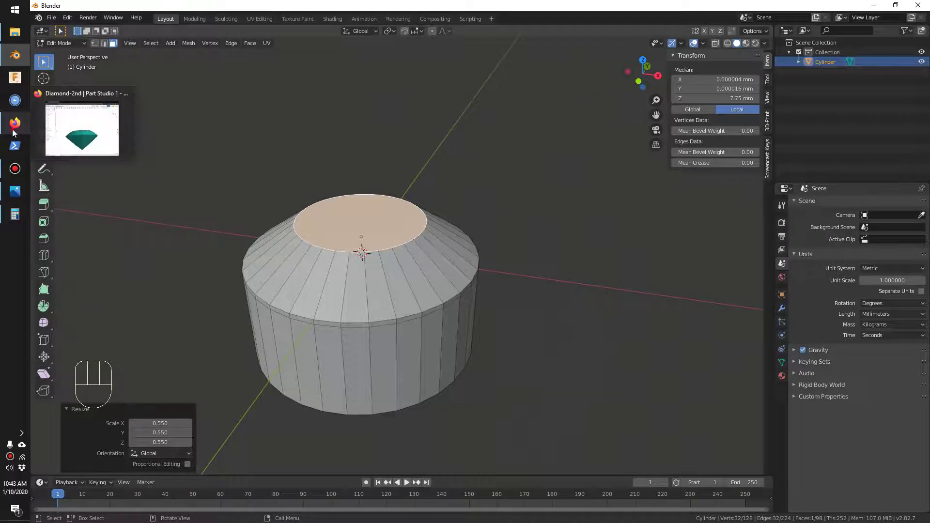
left_click(82, 133)
right_click_drag(542, 279, 545, 301)
scroll(544, 301, "up", 1)
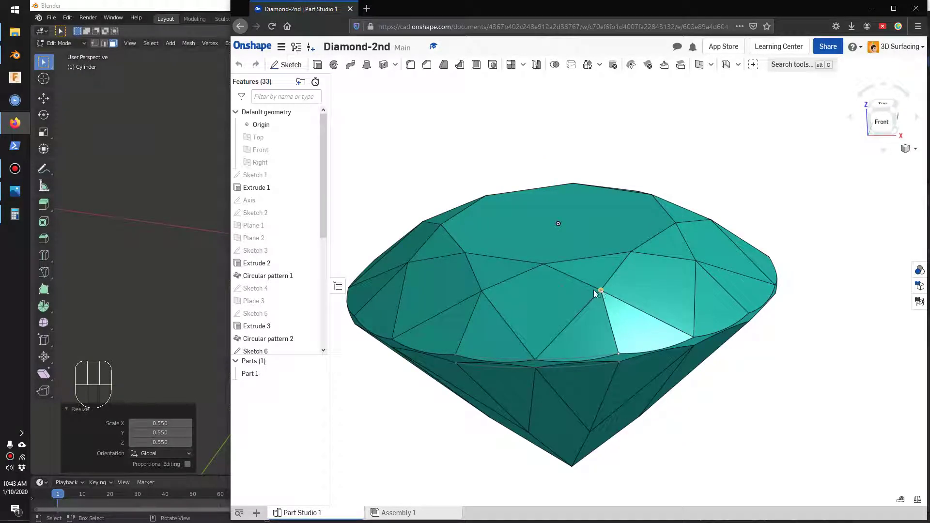
key("alt+Tab")
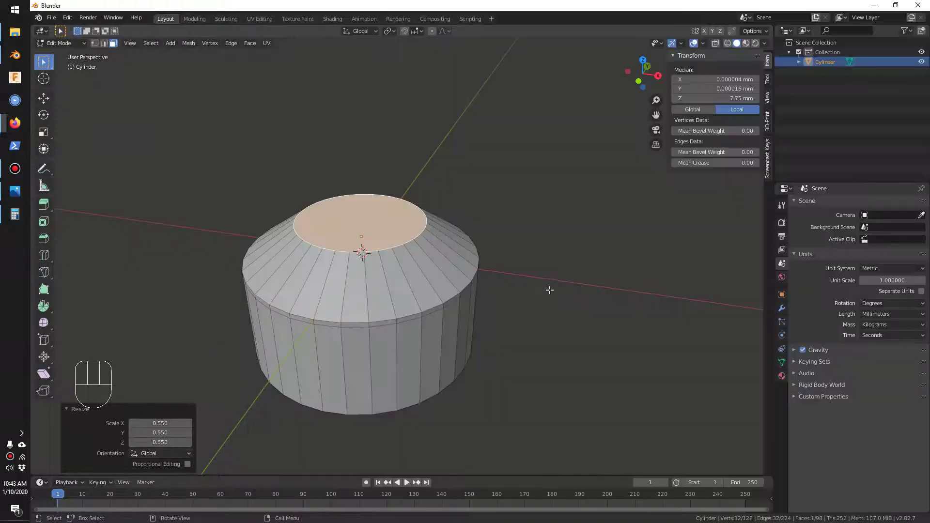
- Add a single loop cut around the crown and slide it toward the table by a factor of about 0.39
left_click(50, 250)
mouse_move(303, 264)
left_mouse_down()
mouse_move(305, 253)
mouse_move(312, 265)
mouse_move(314, 254)
left_mouse_up()
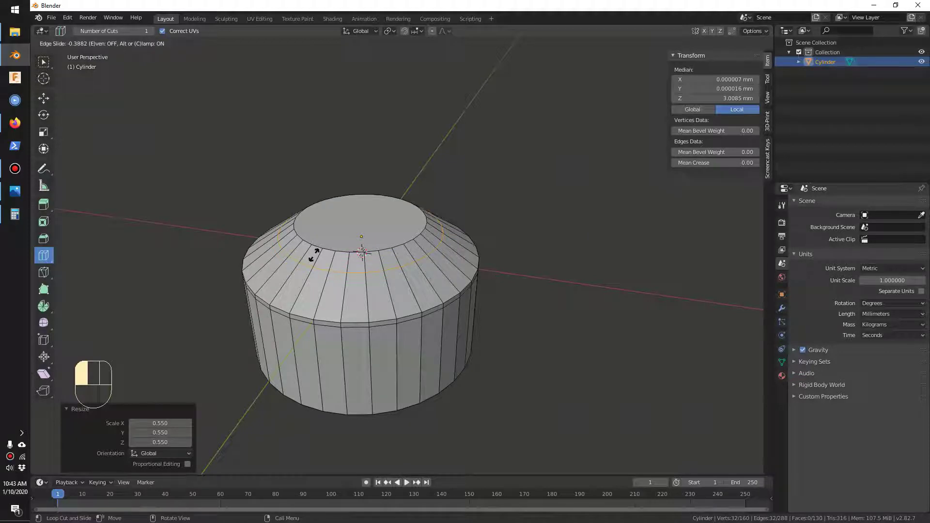
left_click_drag(314, 254, 313, 253)
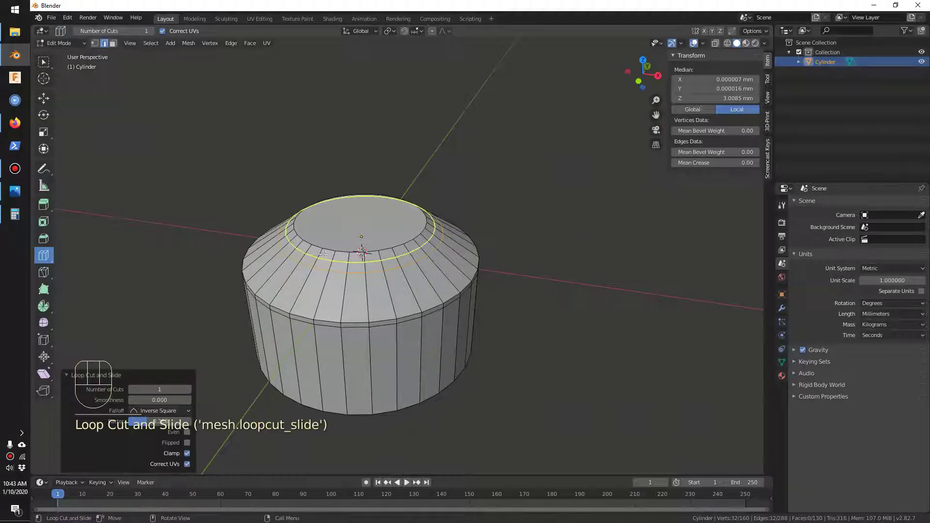
- Check the crown facets on the Onshape reference diamond and delete a two-by-two block of faces at the front of the Blender crown
middle_click_drag(538, 252, 500, 242)
key("3")
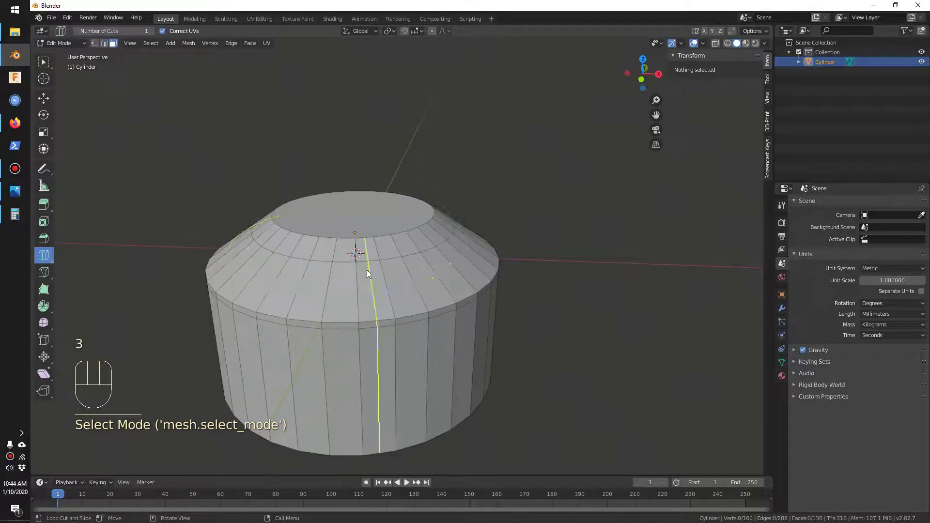
key("alt+Tab")
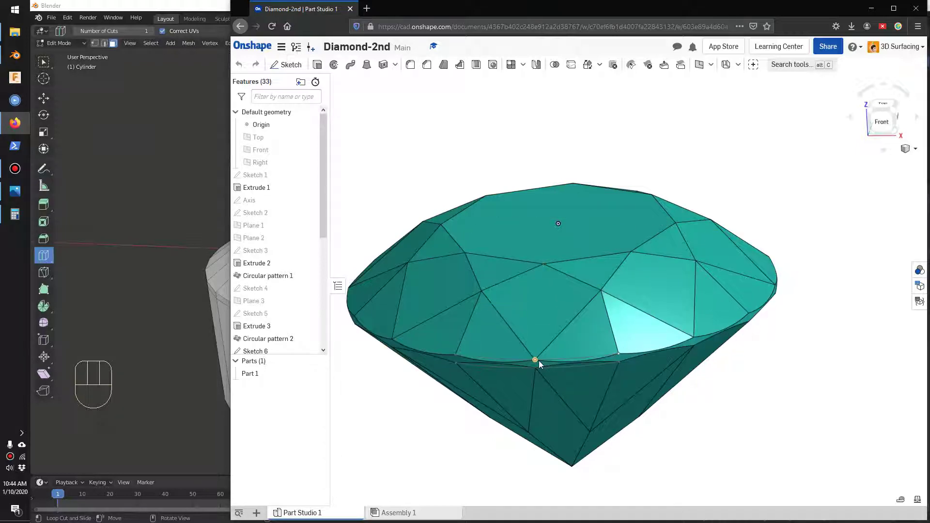
key("alt+Tab")
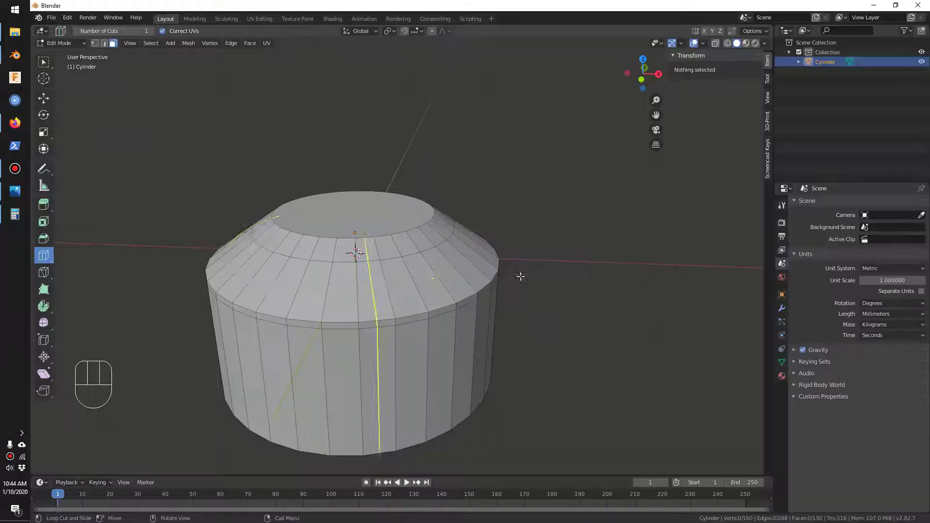
left_click(43, 63)
left_click(342, 281)
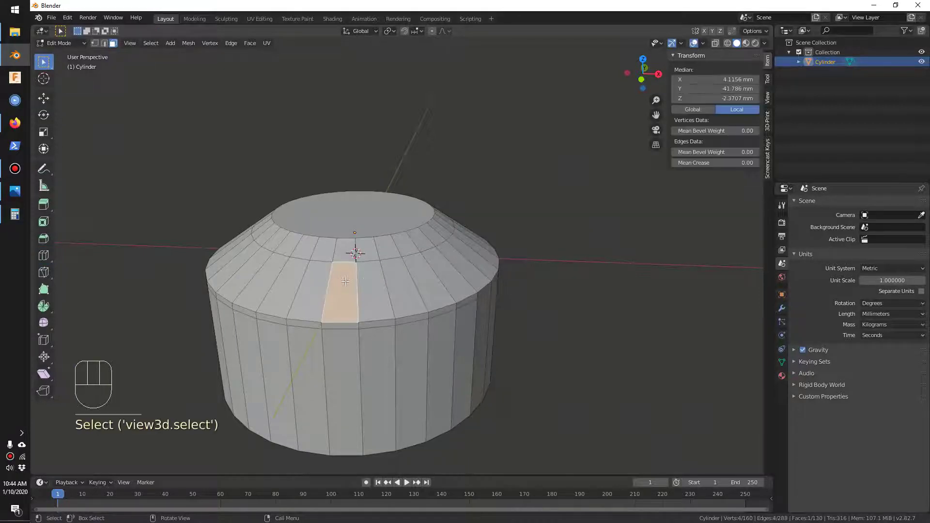
left_click(365, 281, "shift")
left_click(365, 251, "shift")
middle_click_drag(423, 289, 358, 274)
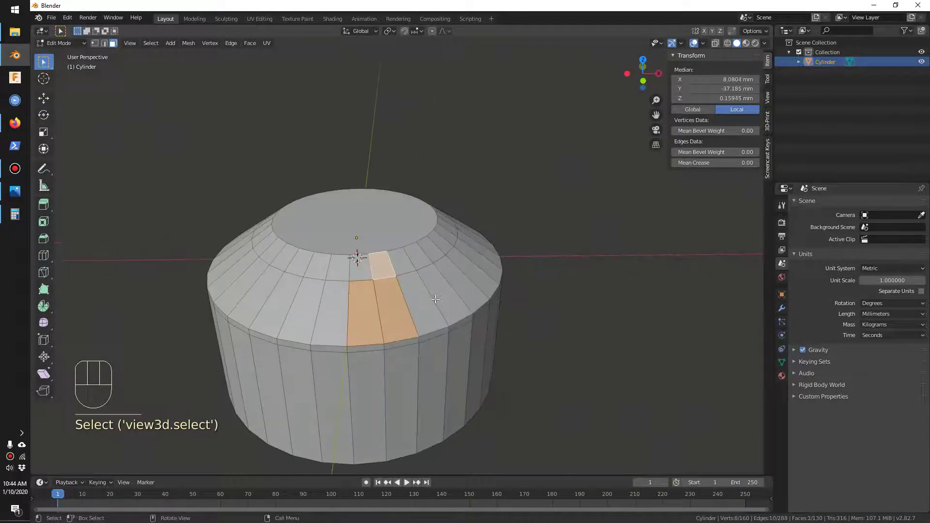
left_click(358, 274, "shift")
key("Delete")
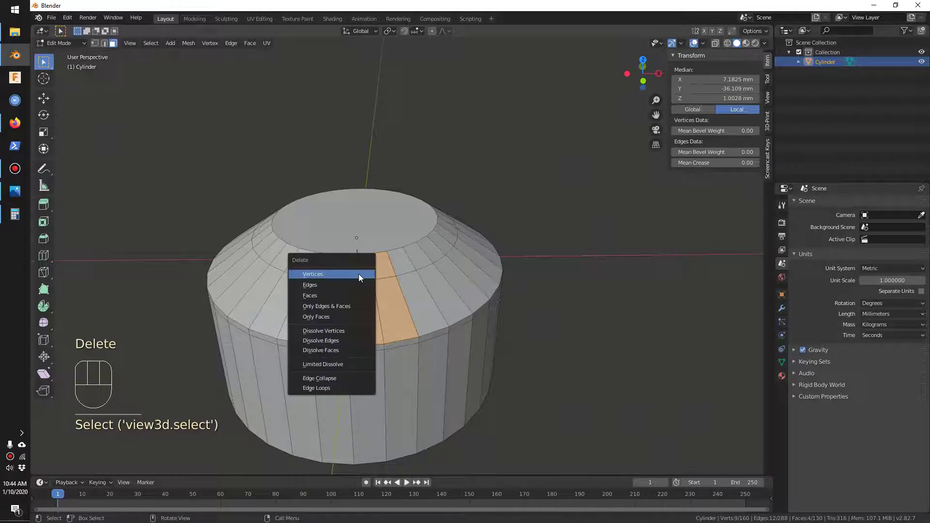
left_click(340, 296)
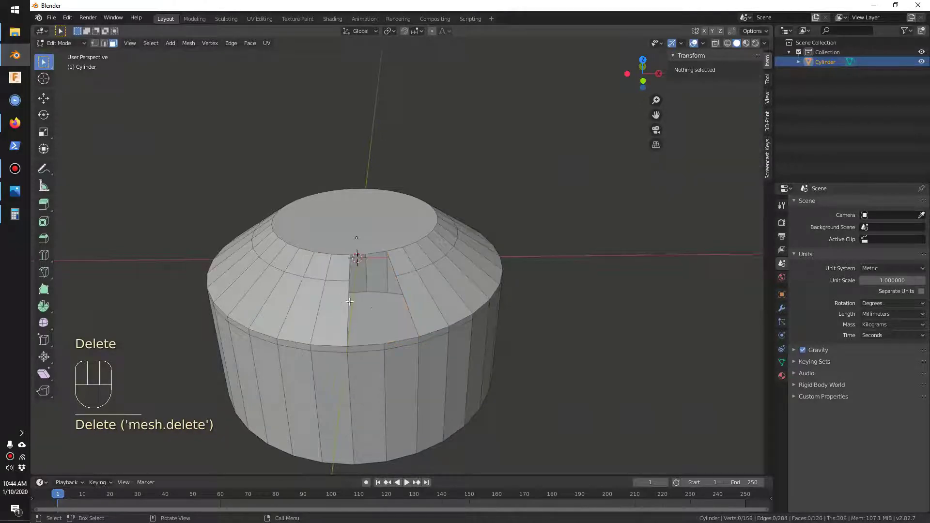
- Switch to vertex selection and set the viewport's clip start to 10 mm
middle_click_drag(381, 307, 381, 299)
key("1")
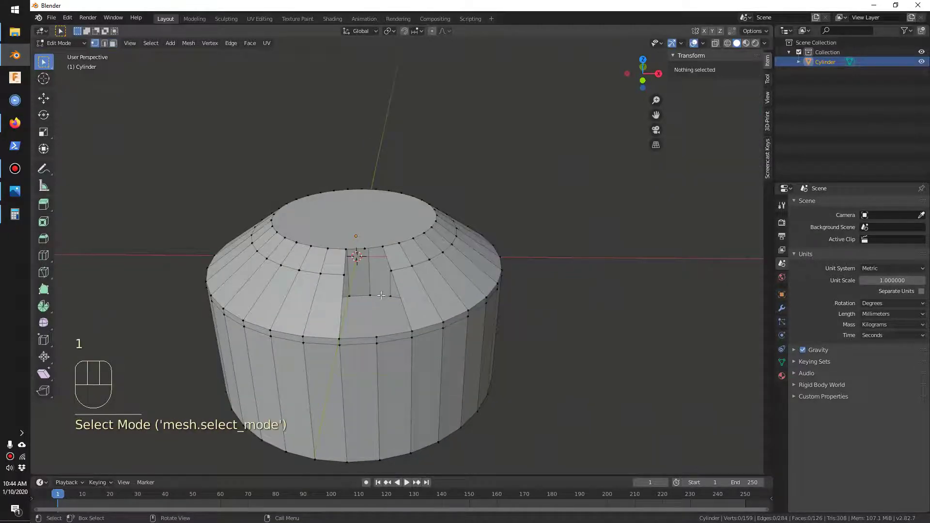
scroll(383, 284, "up", 5)
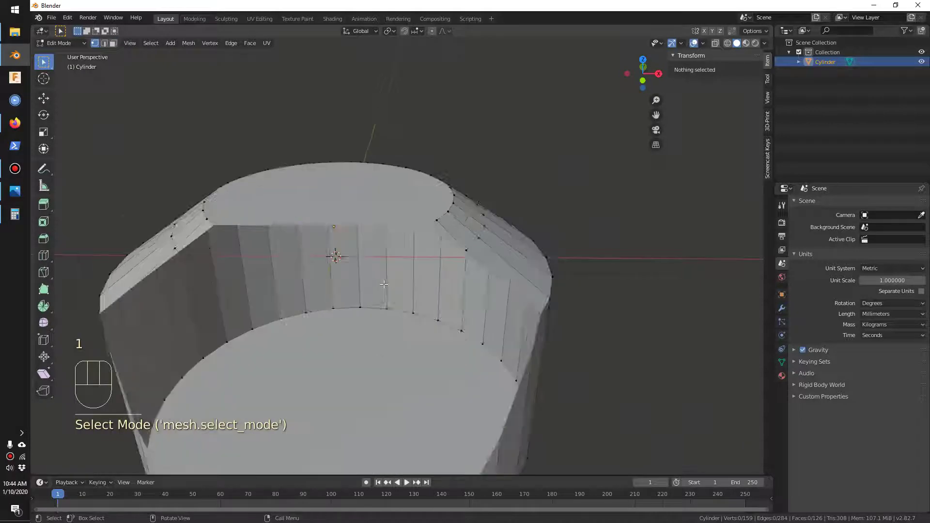
scroll(384, 284, "down", 2)
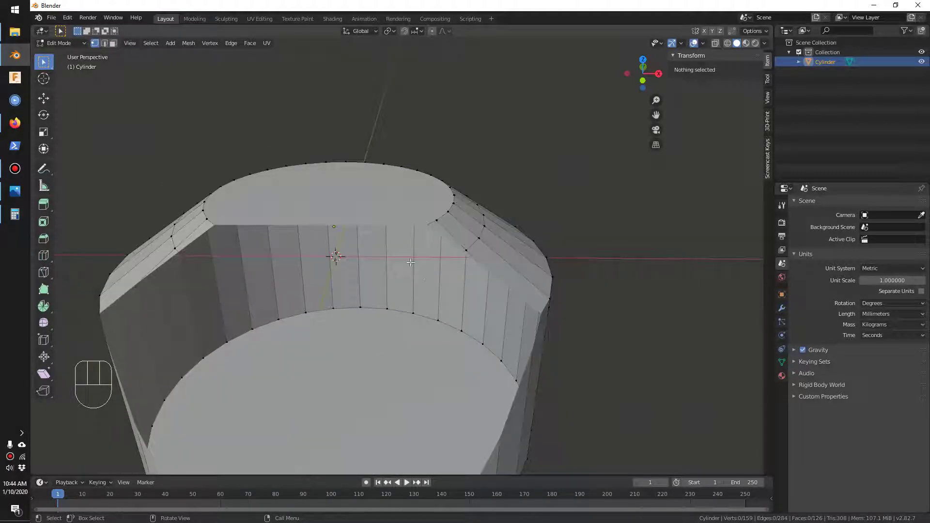
left_click(767, 98)
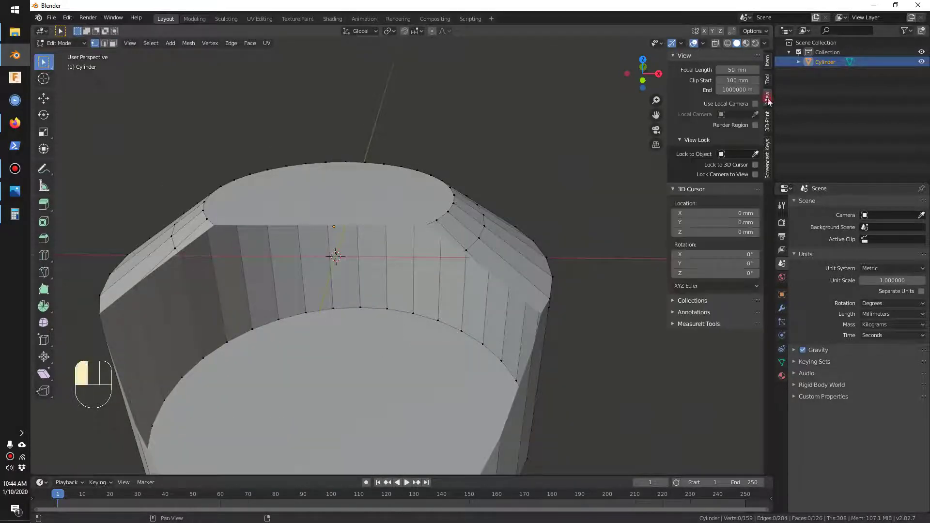
left_click(736, 81)
type("1")
key("Return")
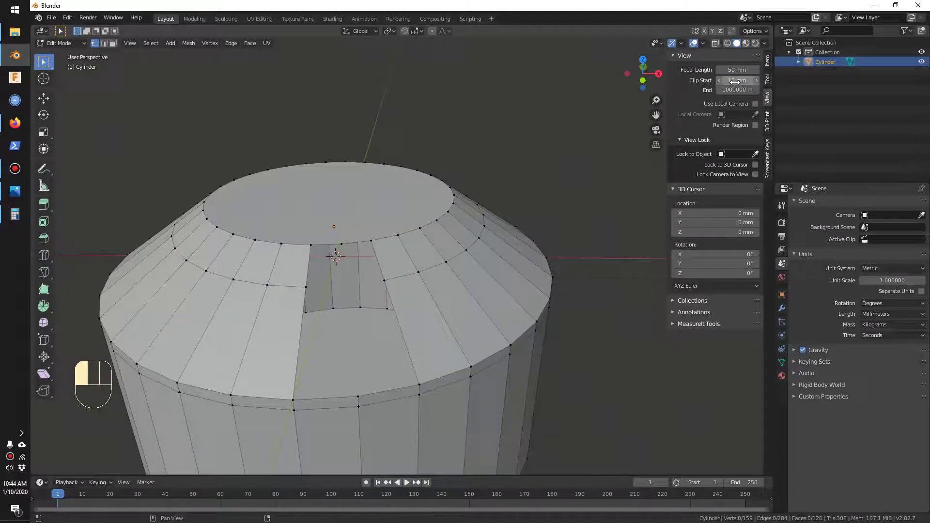
scroll(368, 286, "up", 1)
scroll(368, 286, "down", 2)
- Add diagonal edges across the crown opening, joining its right middle vertex to the upper-left table corner and the lower-left girdle corner
middle_click_drag(368, 286, 410, 241)
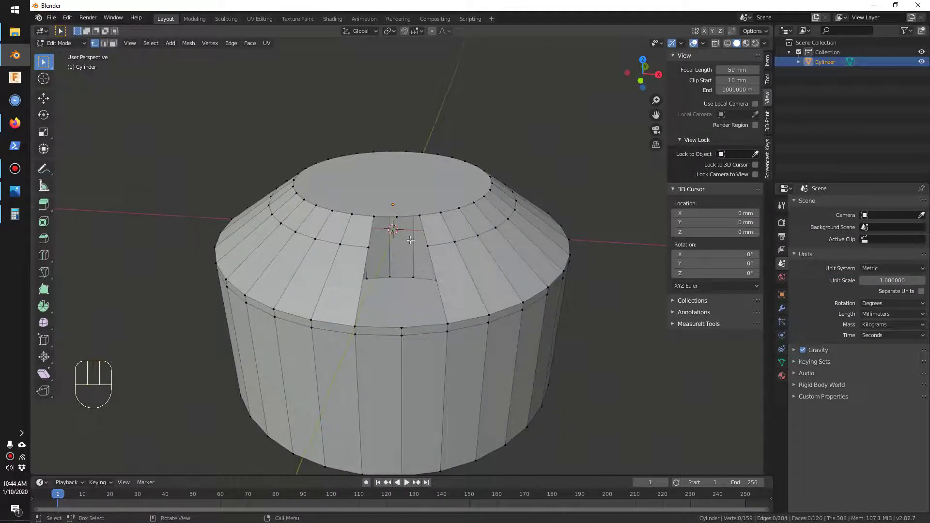
left_click(375, 217, "shift")
left_click(433, 255, "shift")
key("f")
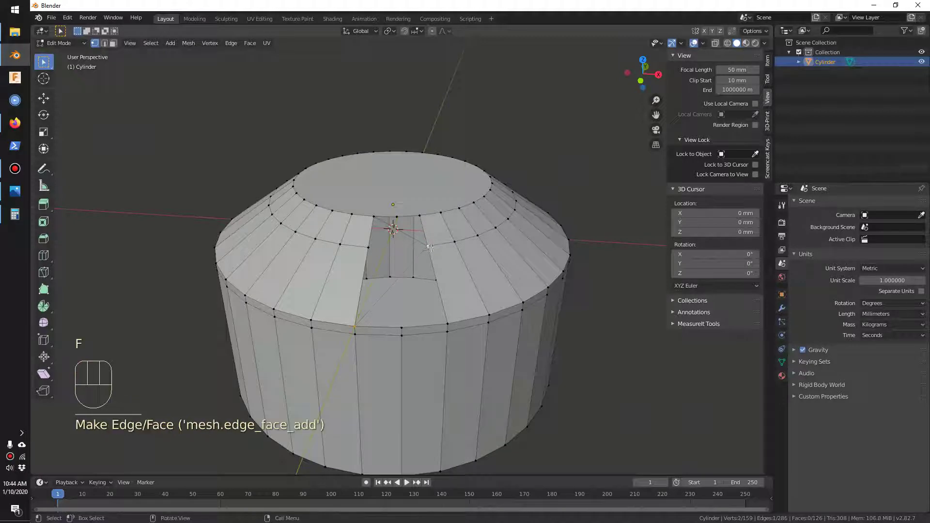
- Delete the two-by-two block of crown faces directly left of the front opening
key("3")
left_click(356, 236, "shift")
left_click(339, 236, "shift")
left_click(328, 255, "shift")
left_click(348, 266, "shift")
key("Delete")
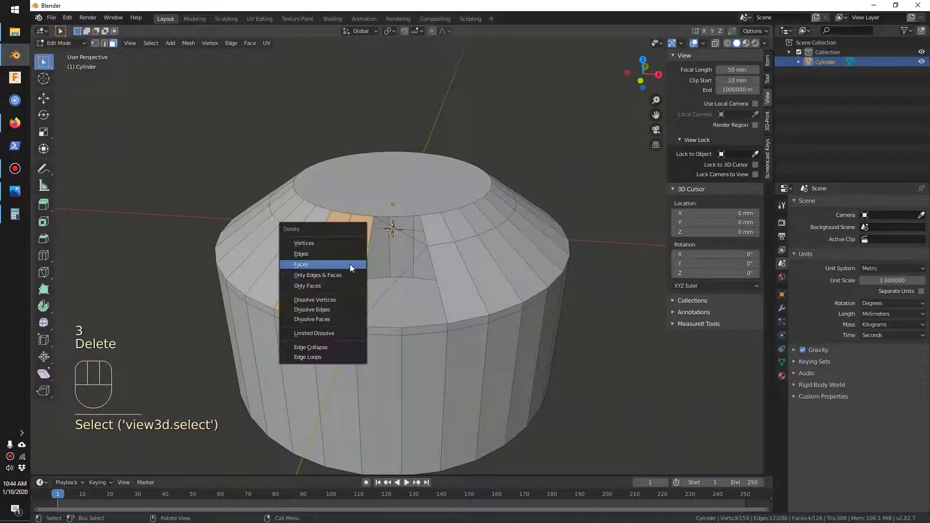
left_click(351, 266)
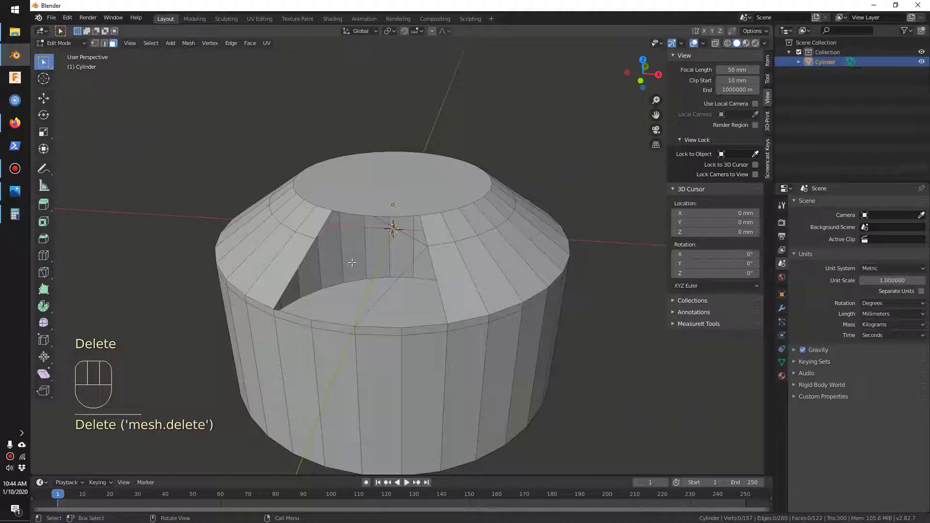
- Add an edge joining the table vertex at the kite outline's apex to the middle vertex on the opening's left side
key("1")
left_click(373, 216, "shift")
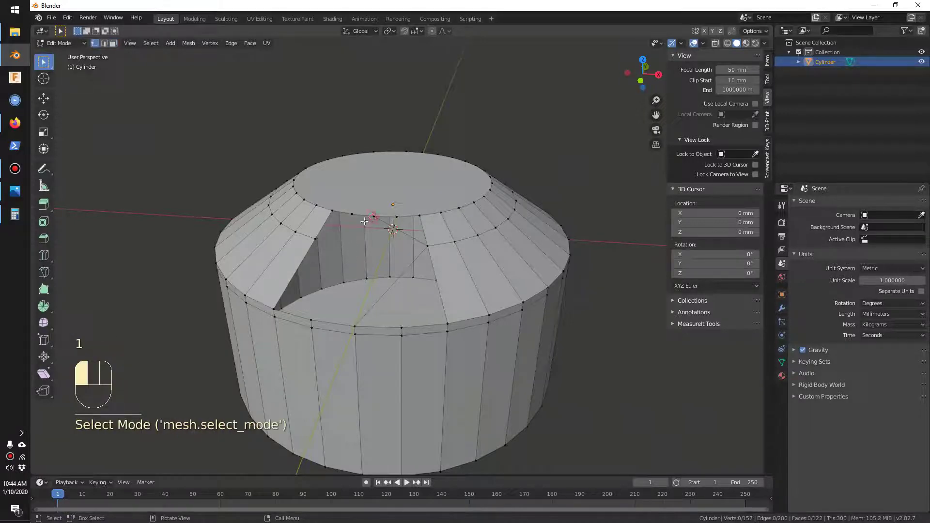
left_click(314, 239, "shift")
key("f")
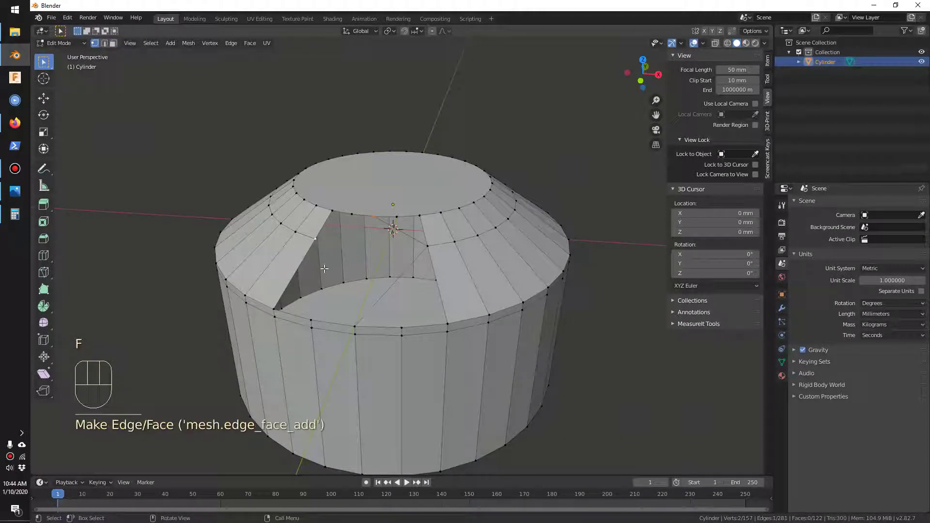
- Fill the kite-shaped outline across the crown opening with a face, using its diagonal edges
key("2")
left_click(369, 311, "shift")
left_click(407, 234, "shift")
left_click(348, 226, "shift")
key("f")
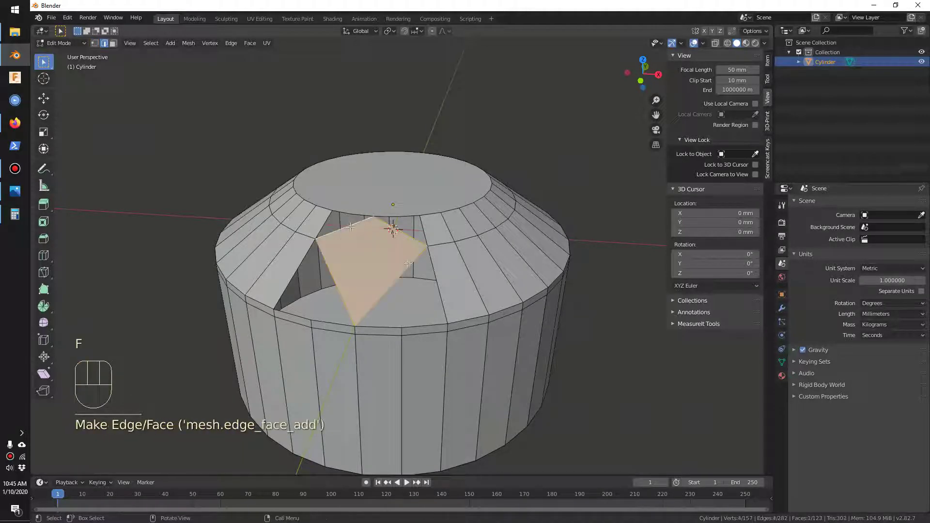
- Delete both rows of crown faces in the eight columns directly right of the kite facet
middle_click_drag(433, 280, 439, 305)
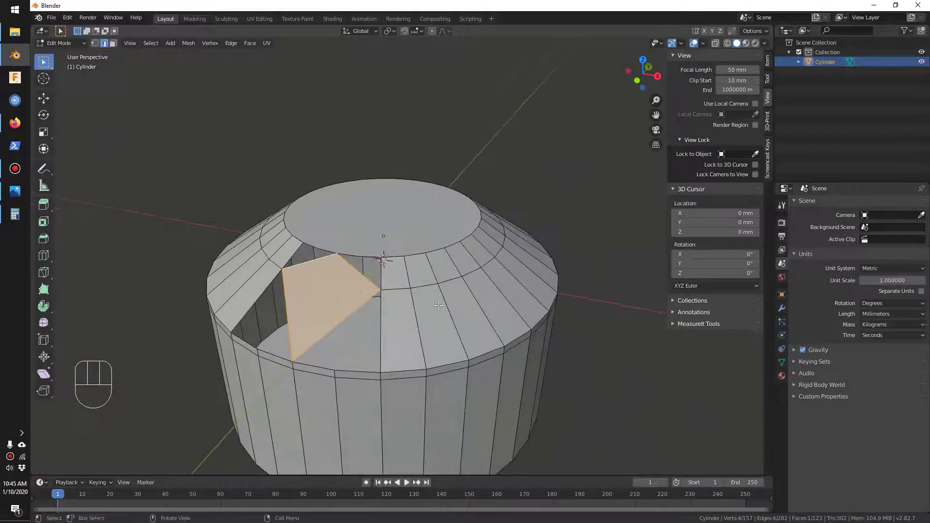
key("3")
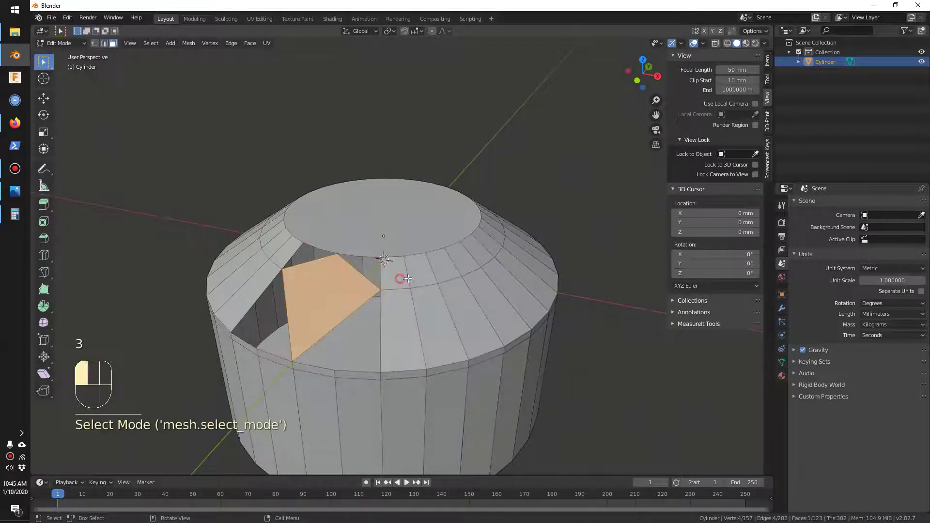
left_click(395, 274)
left_click(419, 269, "shift")
left_click(436, 315, "shift")
left_click(404, 314, "shift")
left_click(472, 315, "shift")
left_click(448, 274, "shift")
left_click(463, 263, "shift")
left_click(481, 284, "shift")
left_click(502, 278, "shift")
left_click(480, 253, "shift")
left_click(487, 242, "shift")
left_click(507, 259, "shift")
left_click(515, 252, "shift")
left_click(501, 236, "shift")
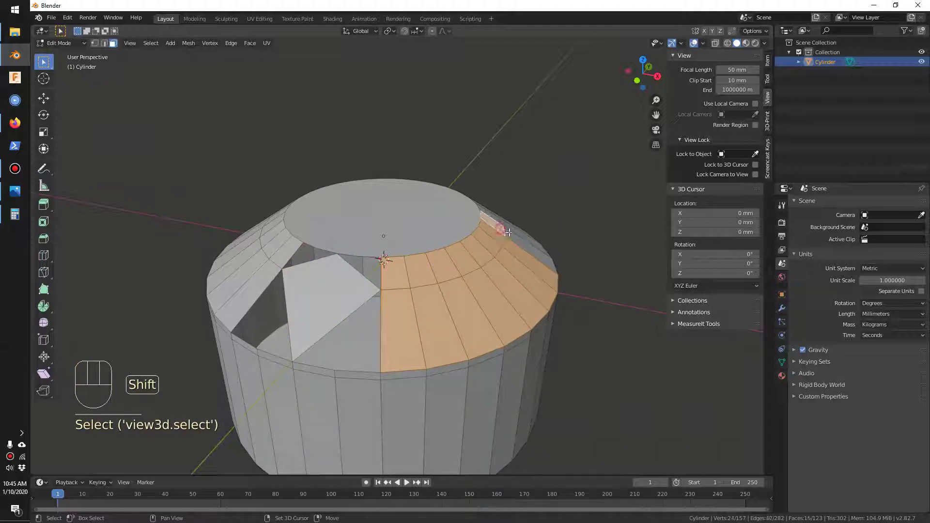
left_click(514, 240, "shift")
key("Delete")
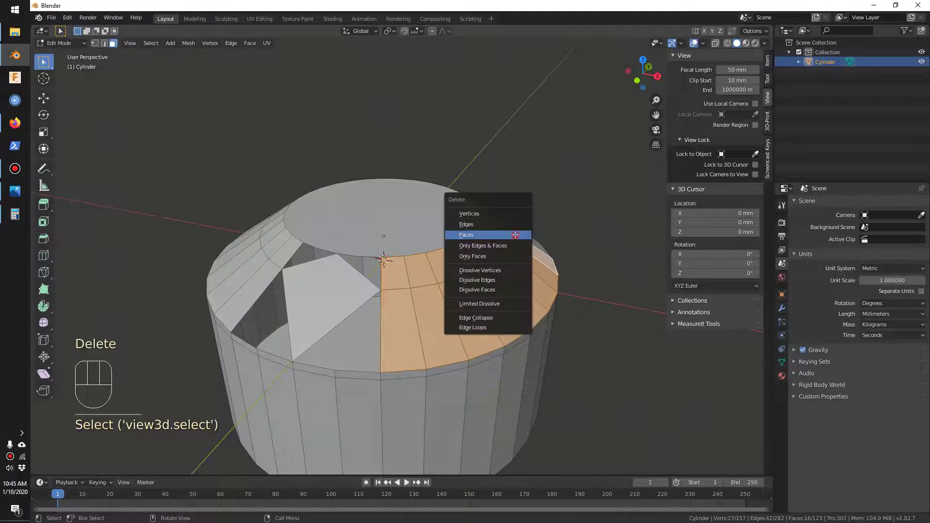
left_click(513, 235)
- Duplicate the kite facet in place without moving the copy
middle_click_drag(416, 335, 420, 329)
left_click(352, 322)
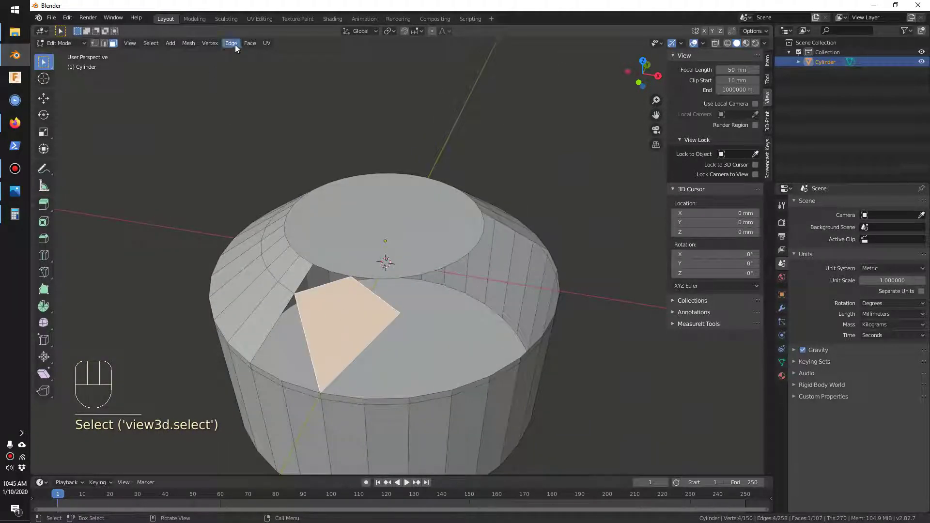
left_click(190, 44)
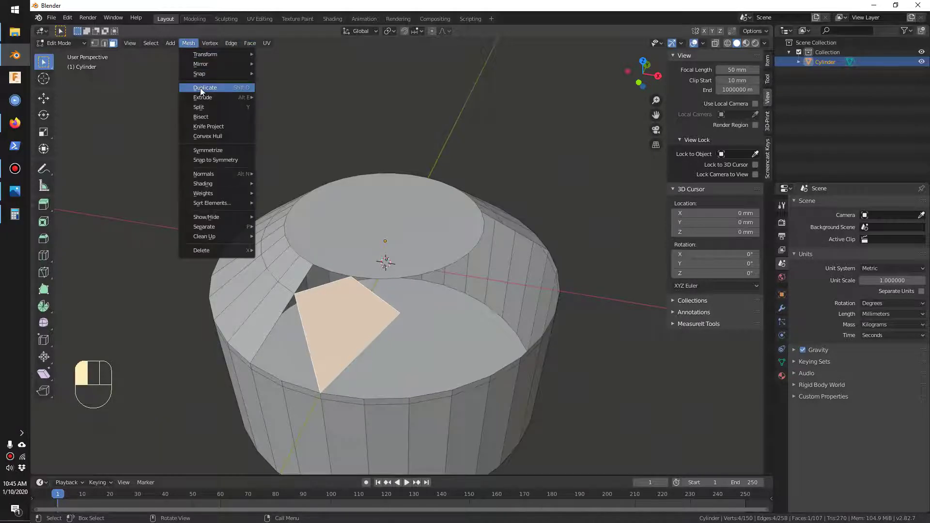
left_click(201, 90)
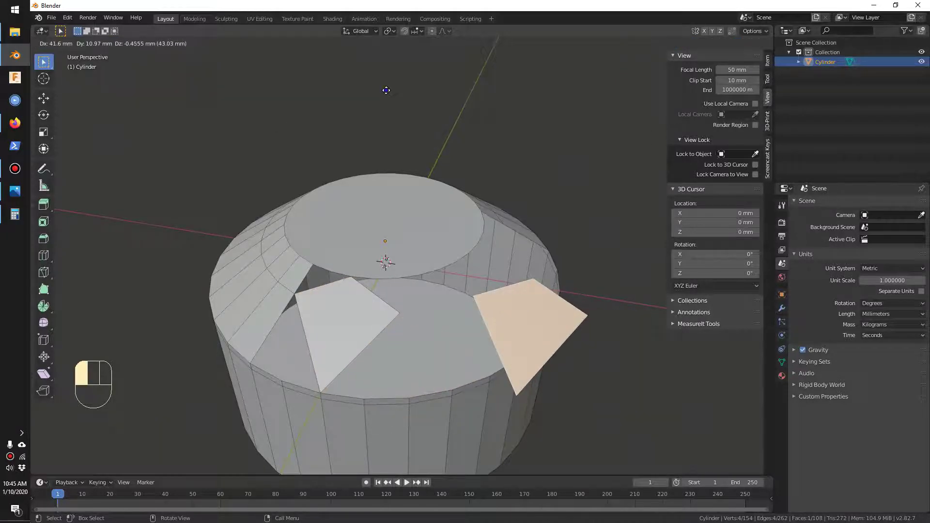
right_click(386, 90)
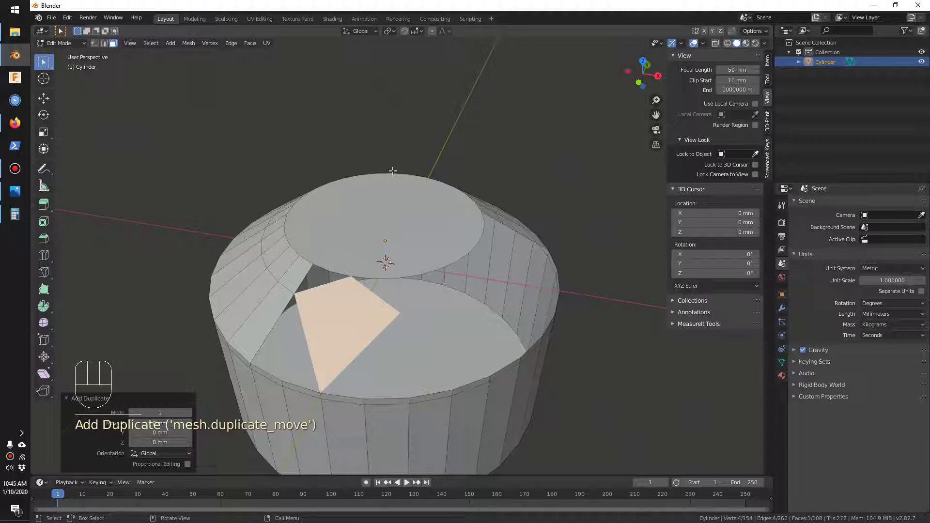
key("r")
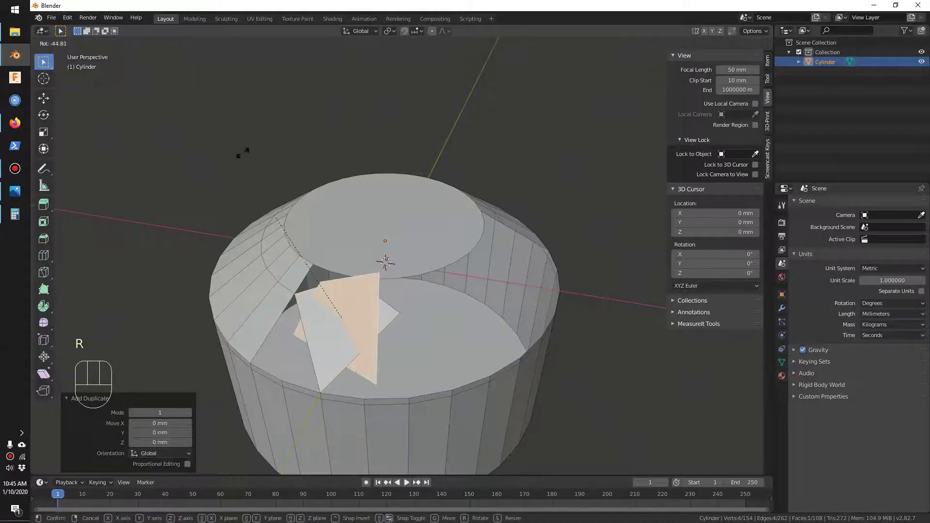
left_click(250, 131)
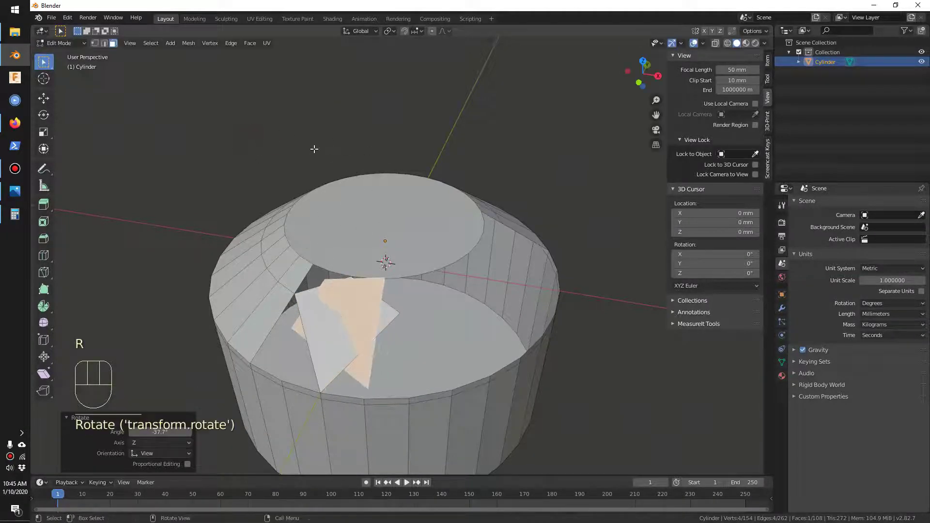
key("ctrl+z")
- Set the transform pivot point to the 3D cursor and rotate the duplicated kite facet 45° about the global Z axis
left_click(392, 33)
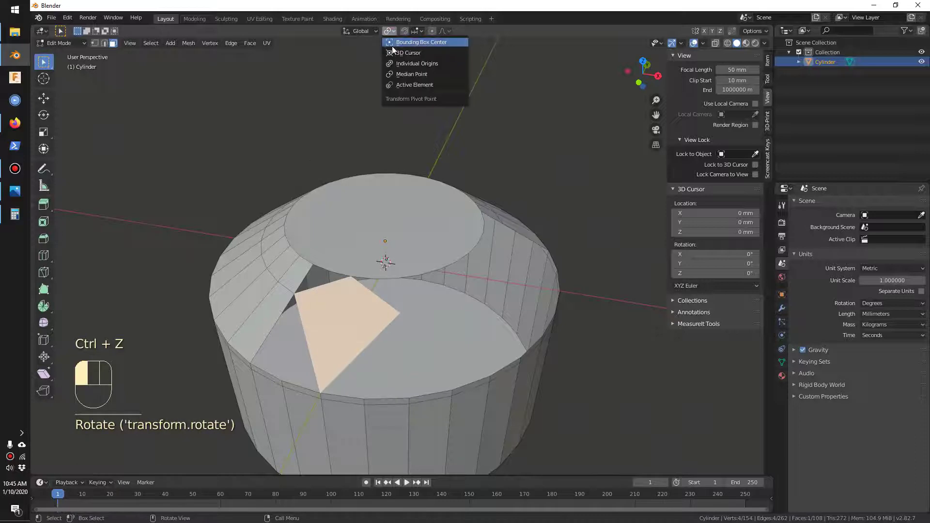
left_click(393, 61)
key("r")
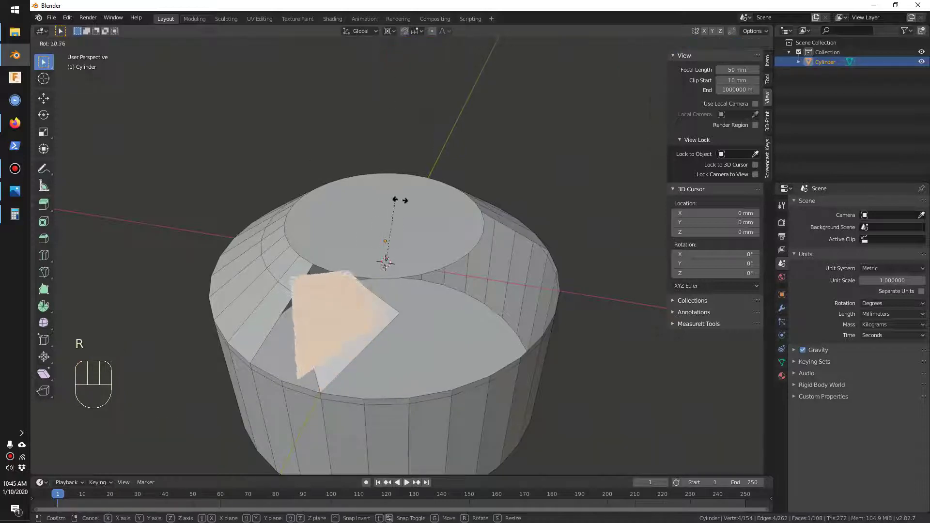
key("z")
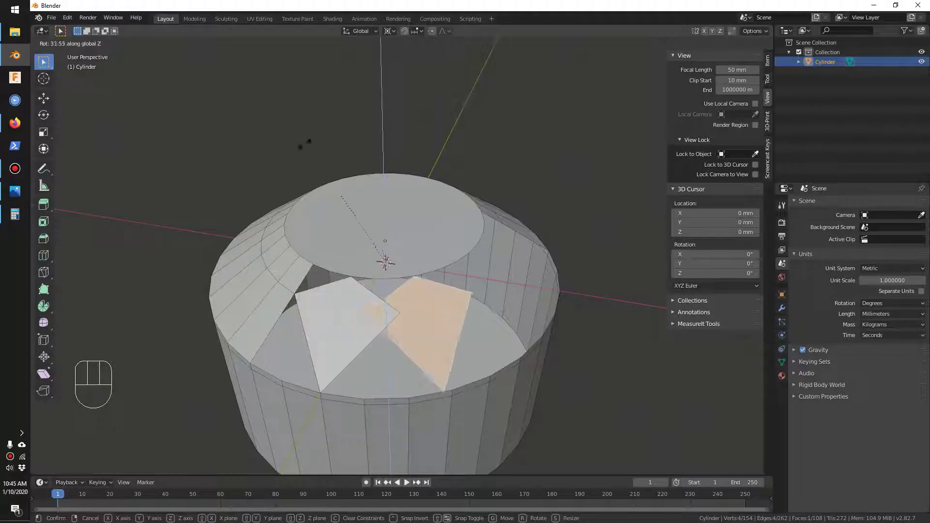
type("45")
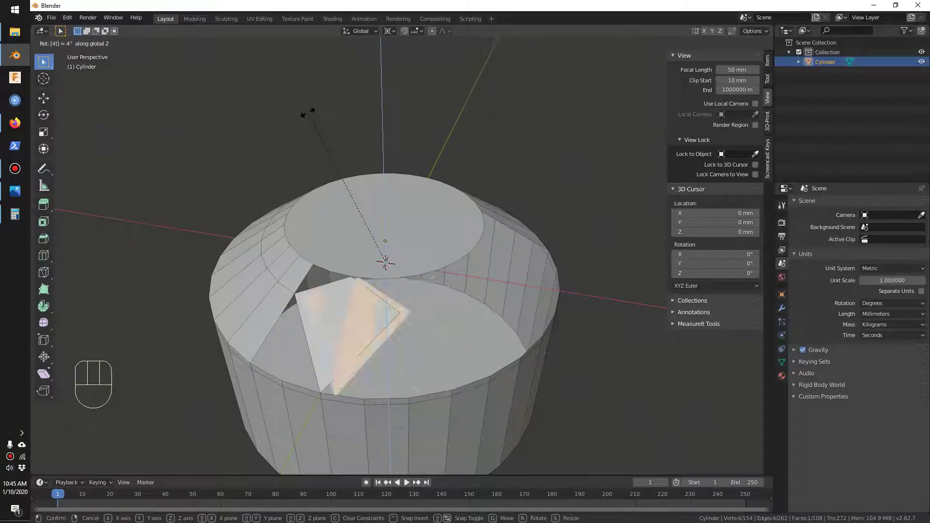
key("Return")
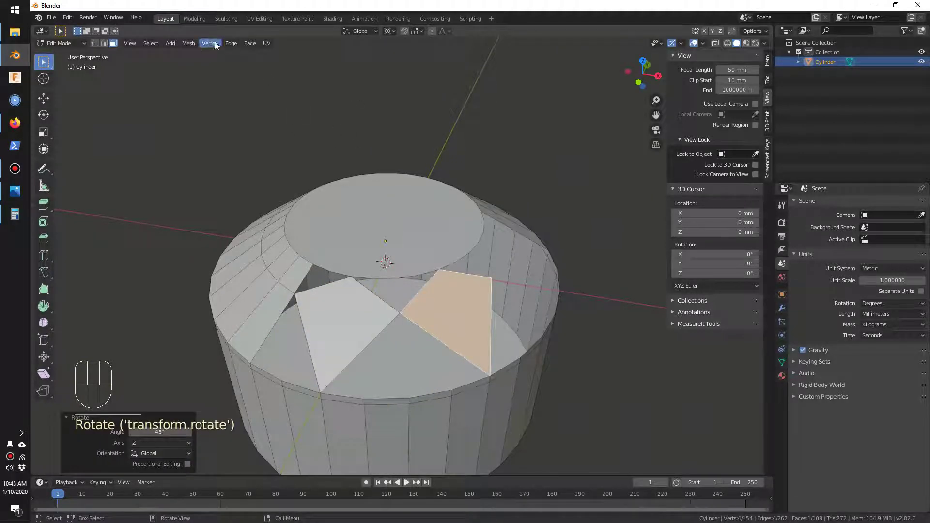
- Duplicate the rotated kite facet in place and rotate the new copy another 45° about the global Z axis
left_click(188, 43)
left_click(206, 88)
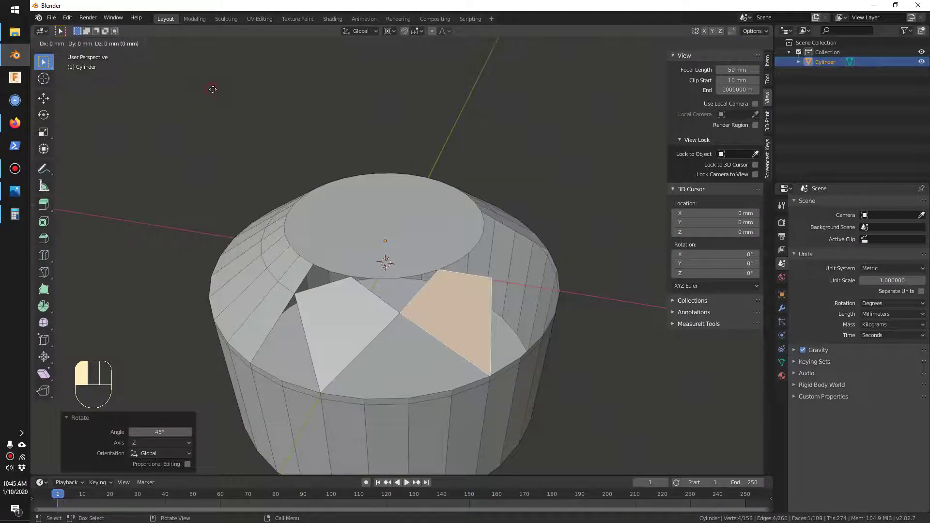
right_click(385, 99)
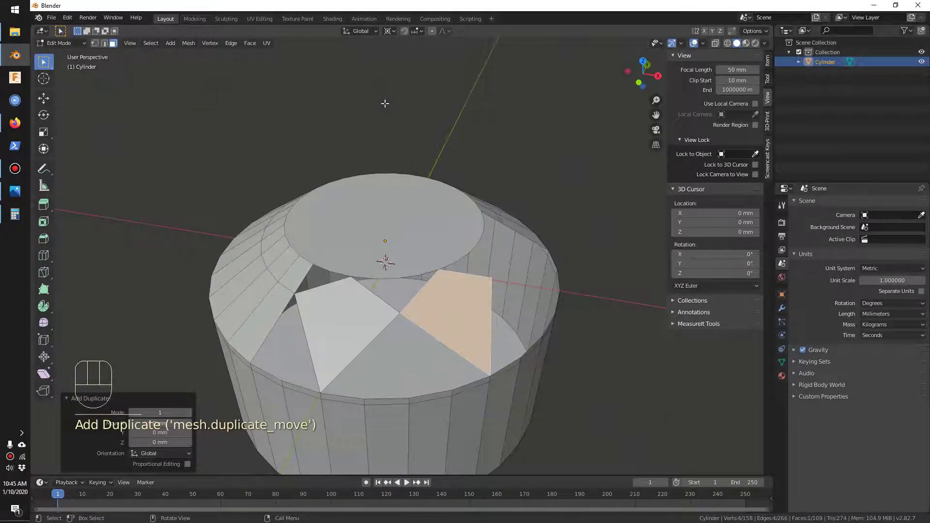
key("r")
key("z")
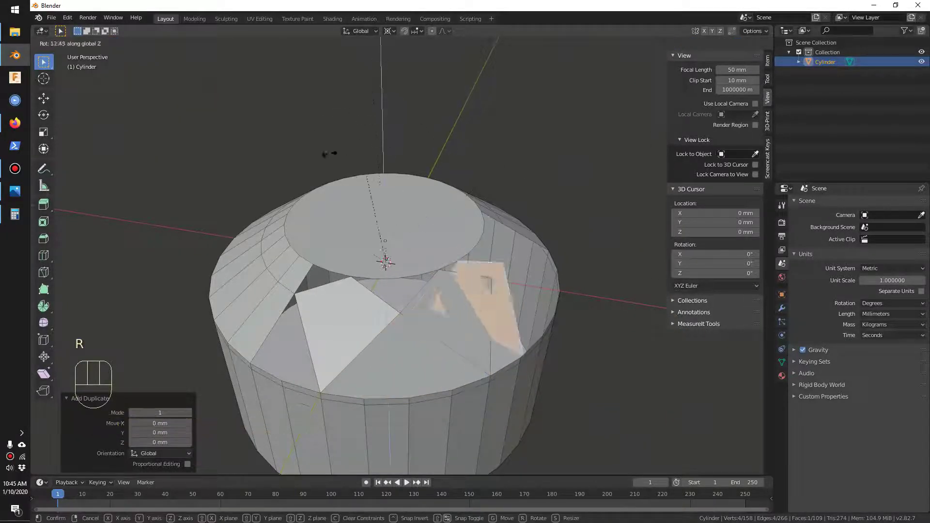
key("4")
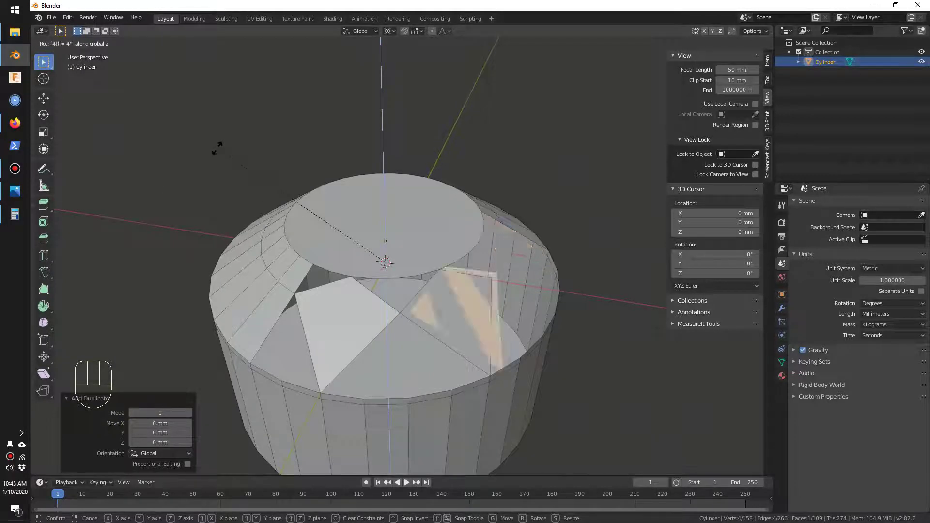
key("5")
key("Return")
- Delete the flat table face on top of the crown
middle_click_drag(271, 148, 410, 212)
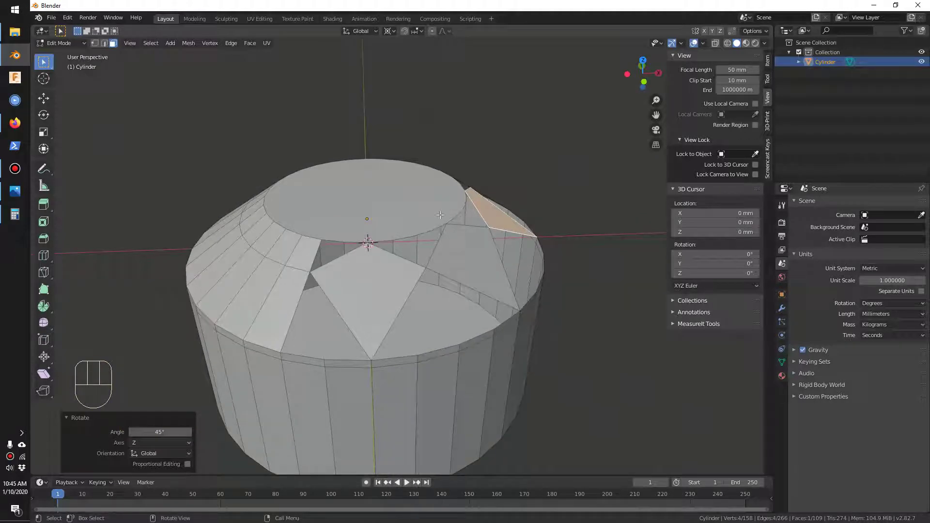
left_click(424, 207)
key("Delete")
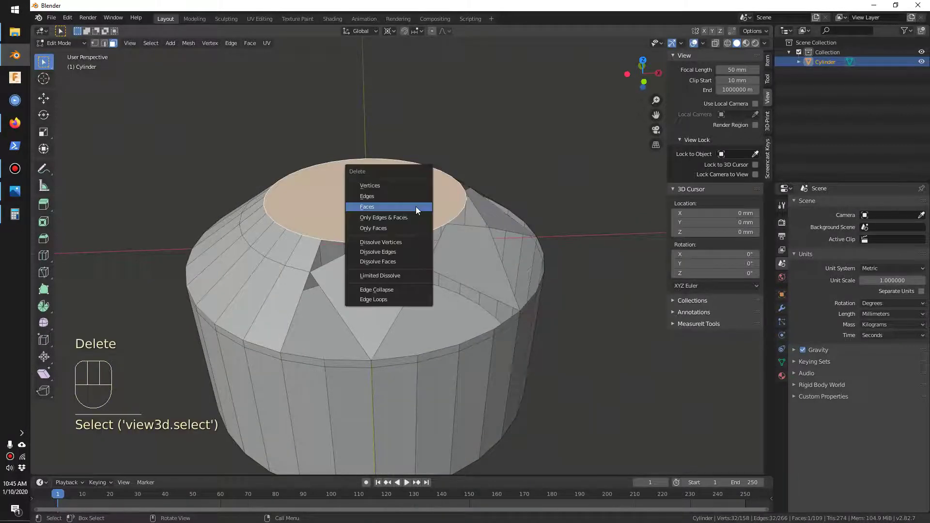
left_click(417, 206)
- Join the top vertices of the first two kite facets with an edge and fill the triangular facet between them
key("1")
left_click(446, 224)
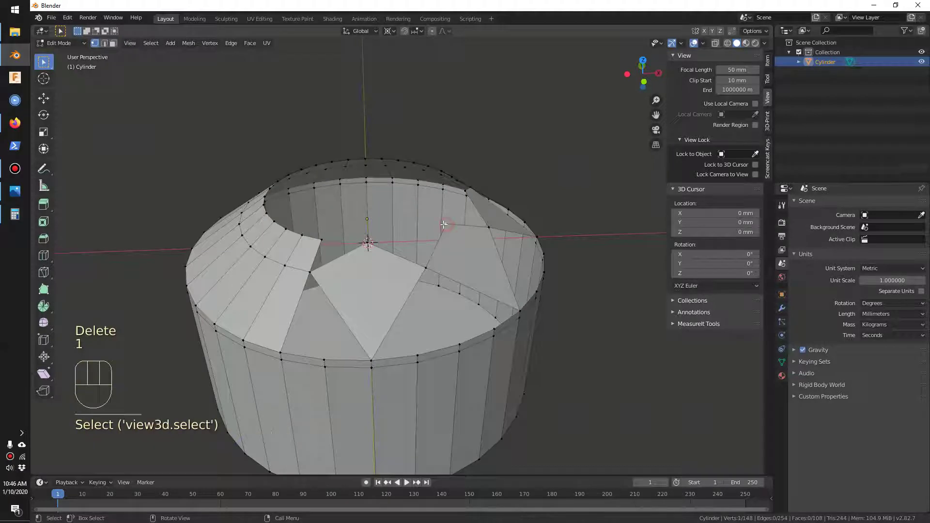
left_click(372, 242, "shift")
key("f")
key("2")
left_click(402, 235, "shift")
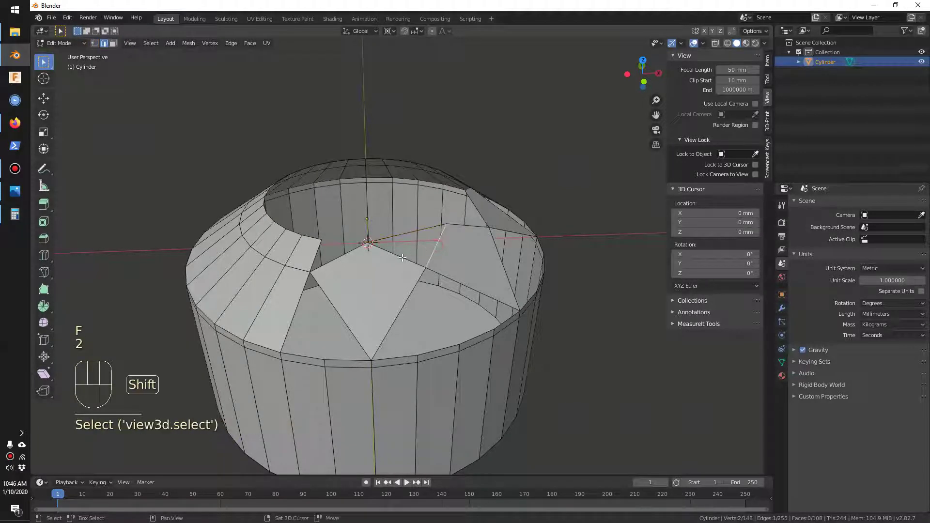
key("f")
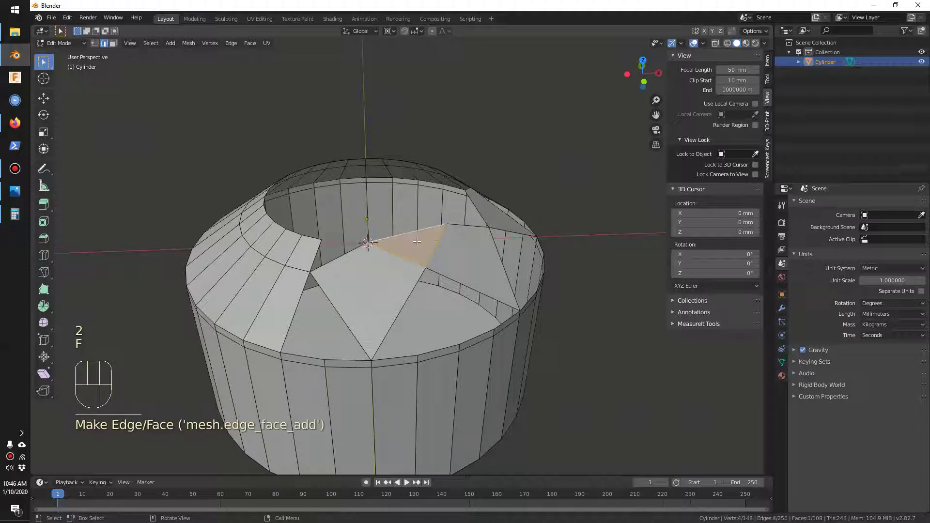
- Switch to face selection and select only the triangular facet between the first two kites
key("3")
left_click(417, 246)
middle_click_drag(484, 181, 450, 201)
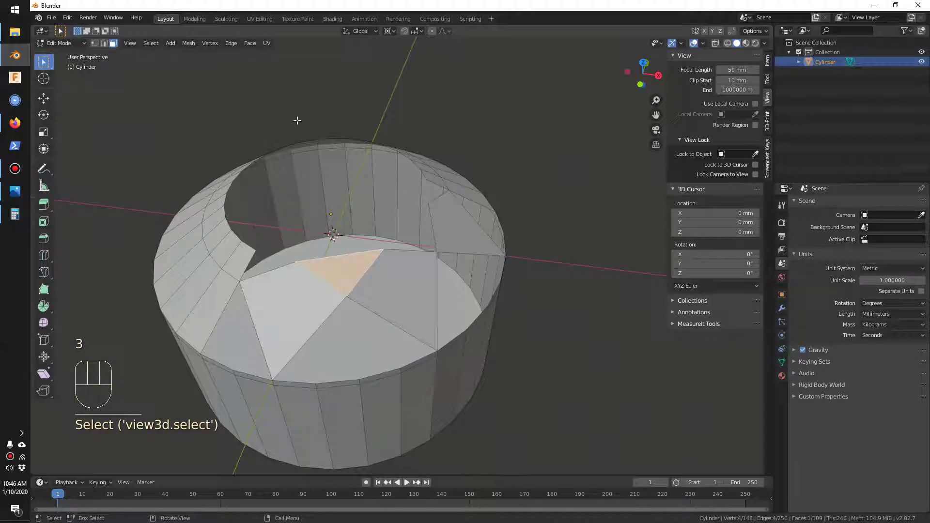
left_click(188, 43)
left_click(199, 88)
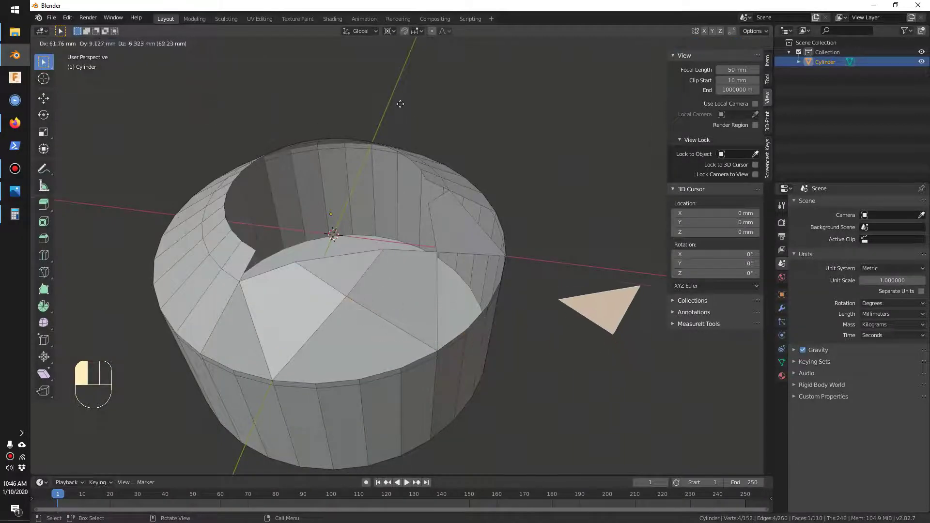
left_click(424, 104)
key("ctrl+z")
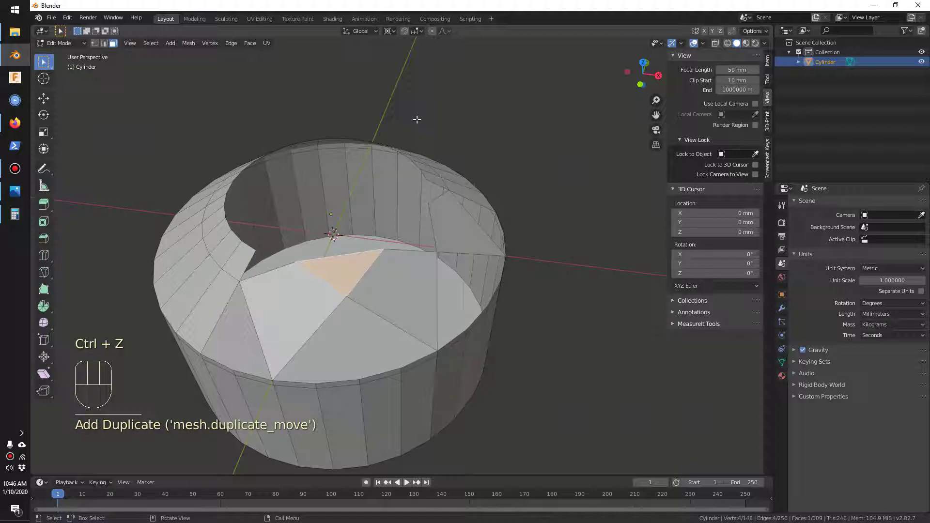
key("d")
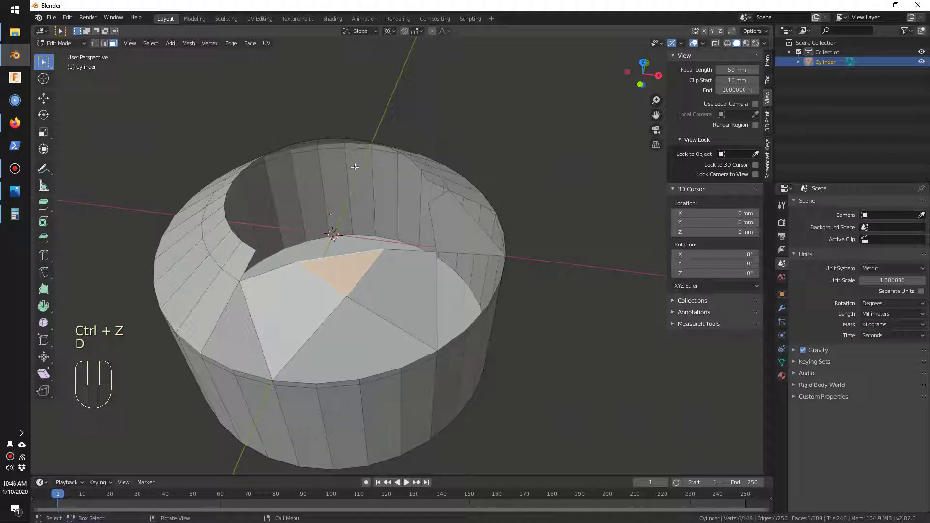
- Duplicate the selected triangular facet in place and rotate the copy 45° about the global Z axis
left_click(205, 45)
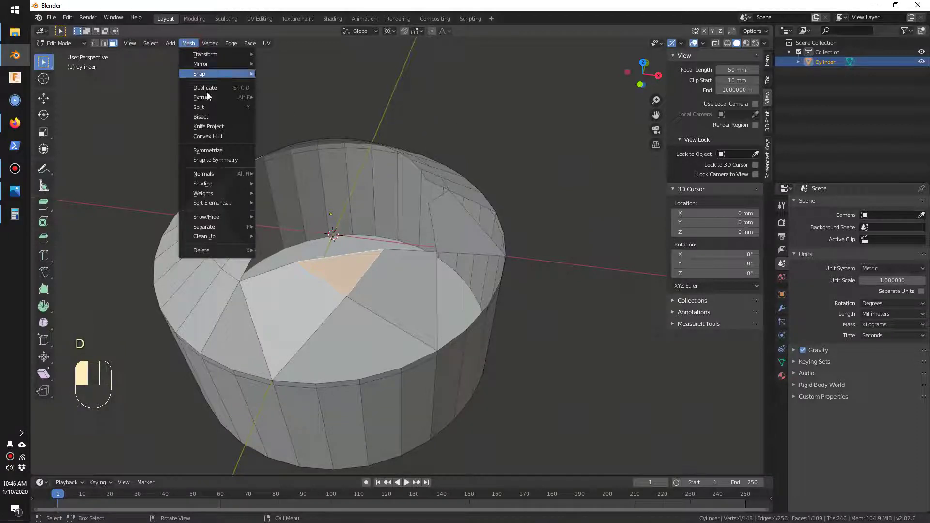
left_click(216, 89)
right_click(362, 100)
key("r")
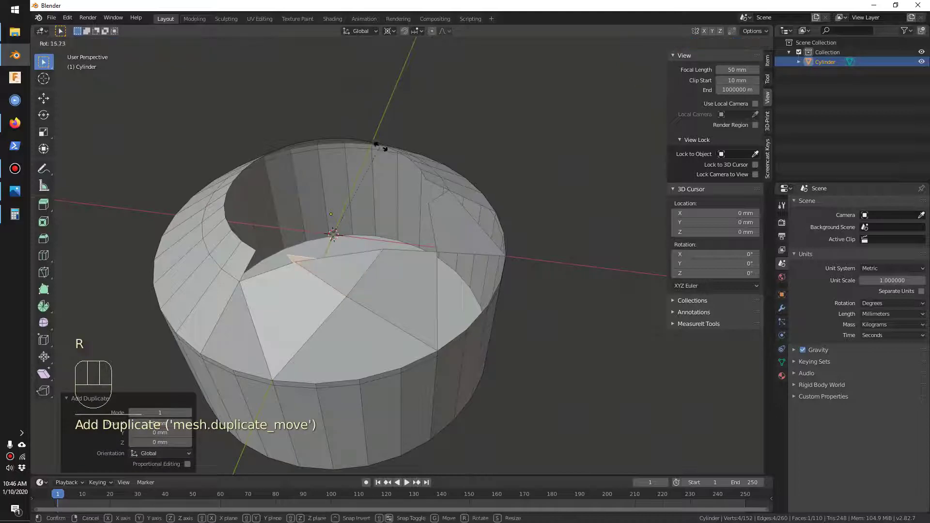
key("z")
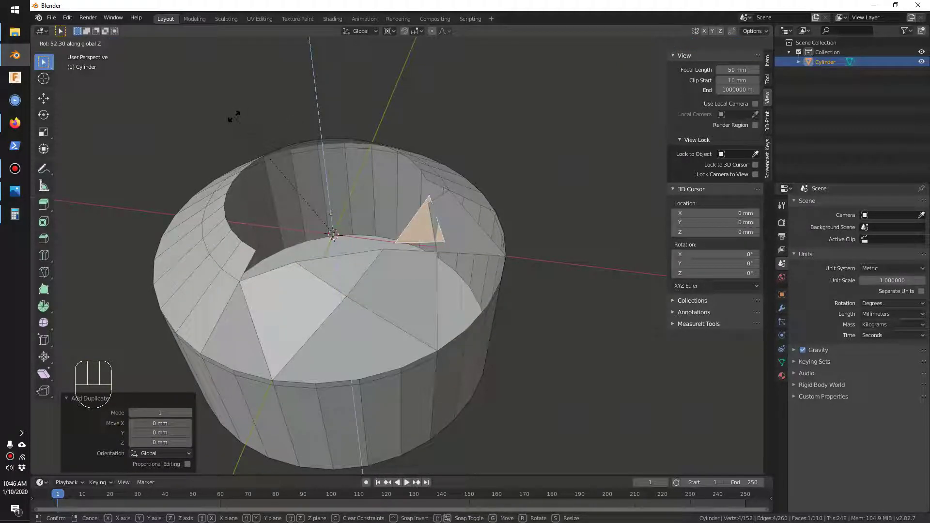
type("45")
key("Return")
- Select the original triangular facet between the first two kites, try moving it, and undo the move
left_click(333, 268)
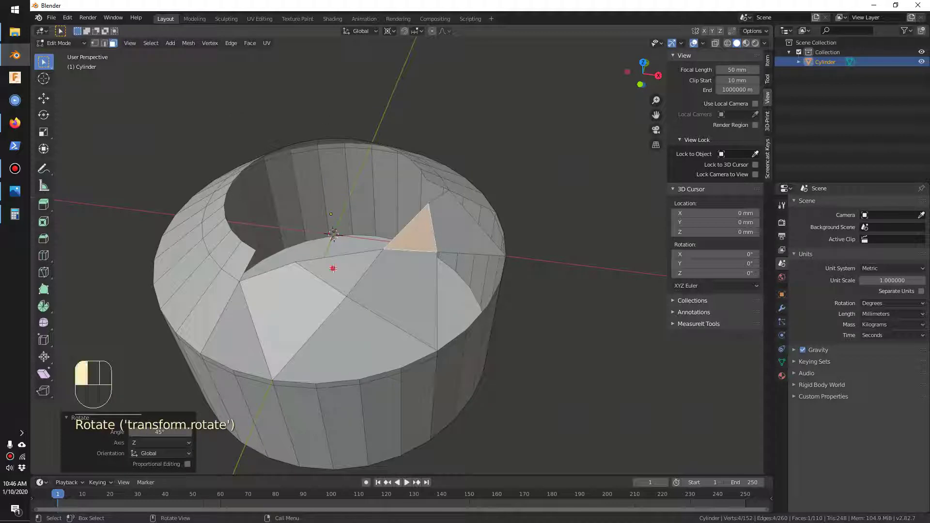
key("g")
left_click(430, 200)
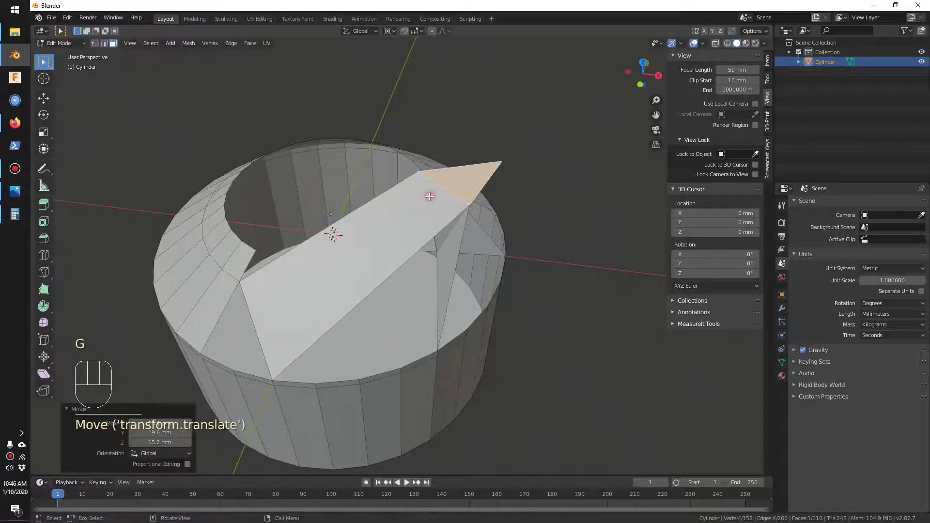
key("ctrl+z")
middle_click_drag(407, 261, 402, 242)
- Switch to the Onshape reference diamond, examine the crown facets between the kites and the girdle, and return to Blender
key("alt+Tab")
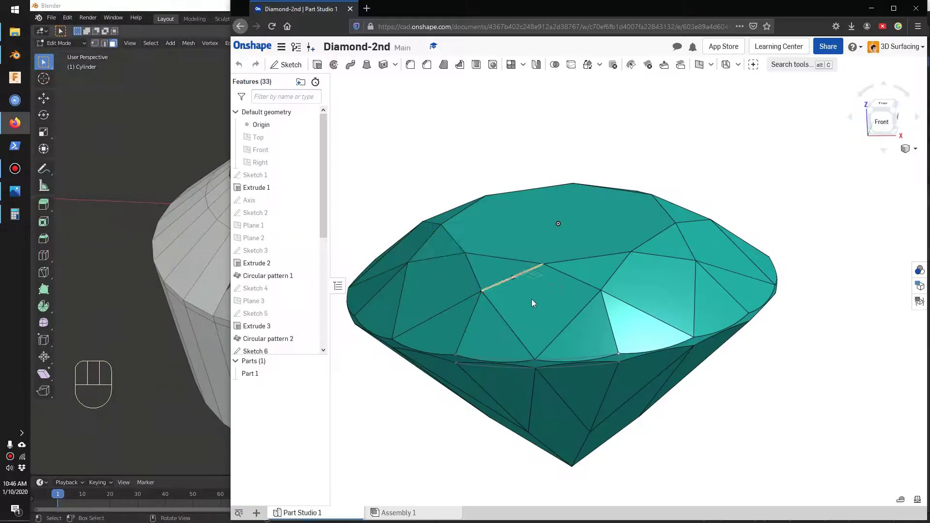
middle_click_drag(534, 301, 569, 302)
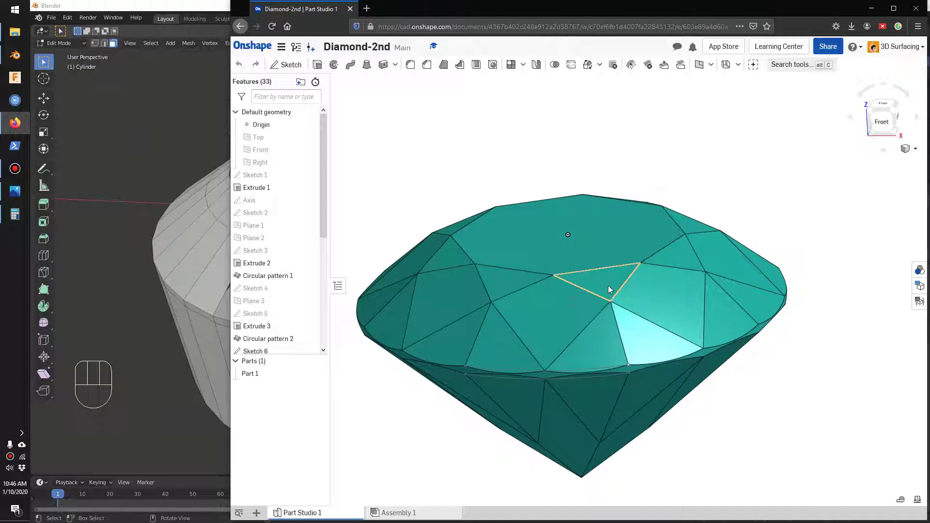
left_click(602, 335)
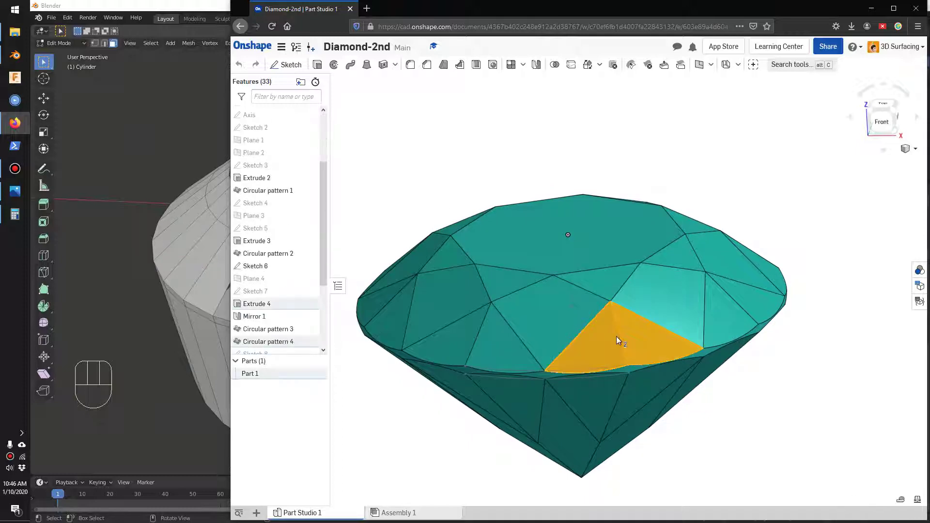
left_click(600, 347)
key("alt+Tab")
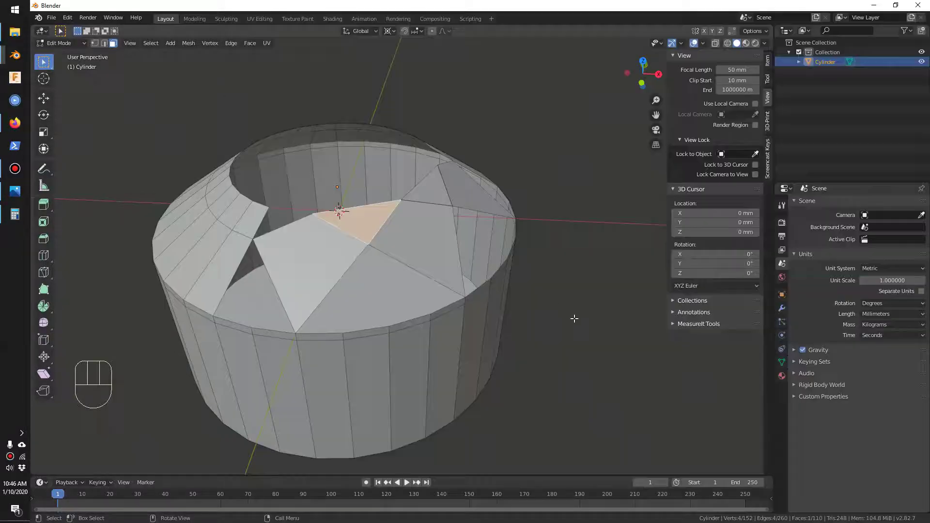
- Join the rim vertex midway between the first two kites to their shared side vertex with an edge
middle_click_drag(590, 324, 377, 313)
key("1")
left_click(376, 314)
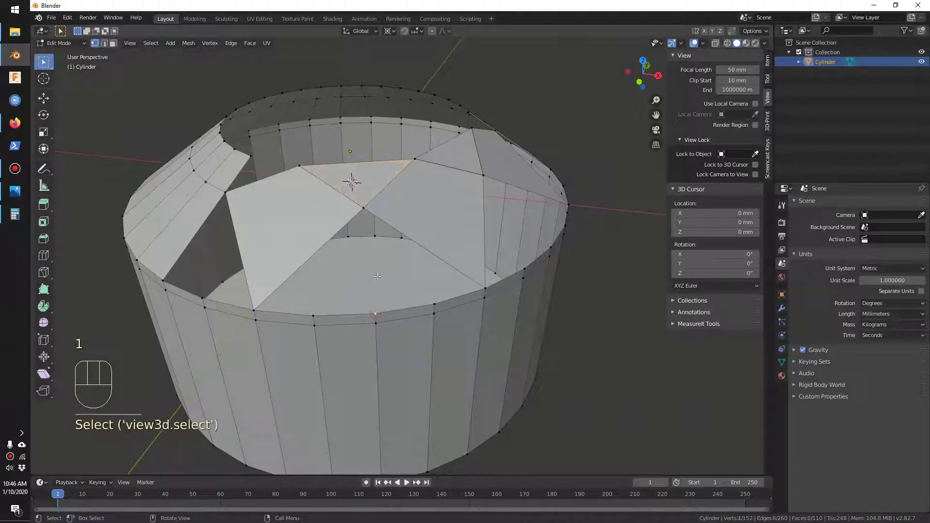
left_click(363, 207, "shift")
key("f")
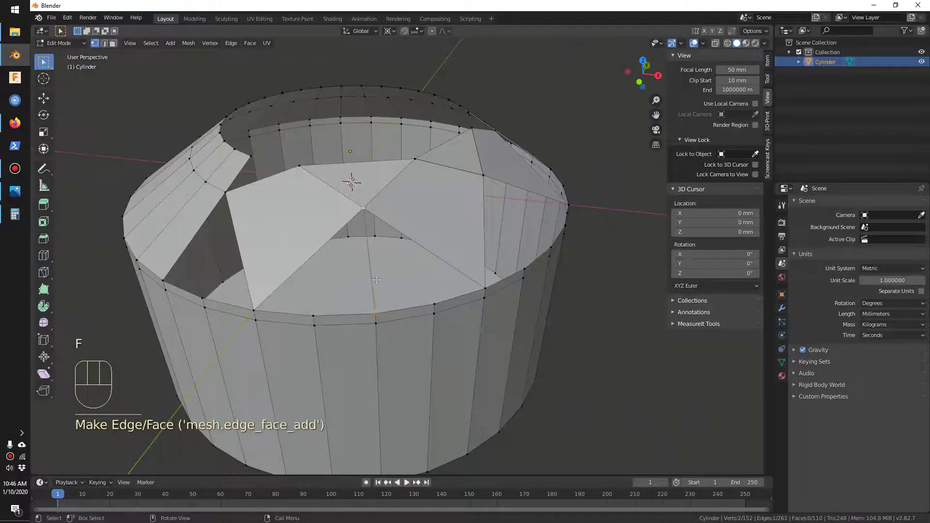
- Fill the lower triangular facet between the first kite's lower edge and the new middle edge
key("2")
left_click(316, 251, "shift")
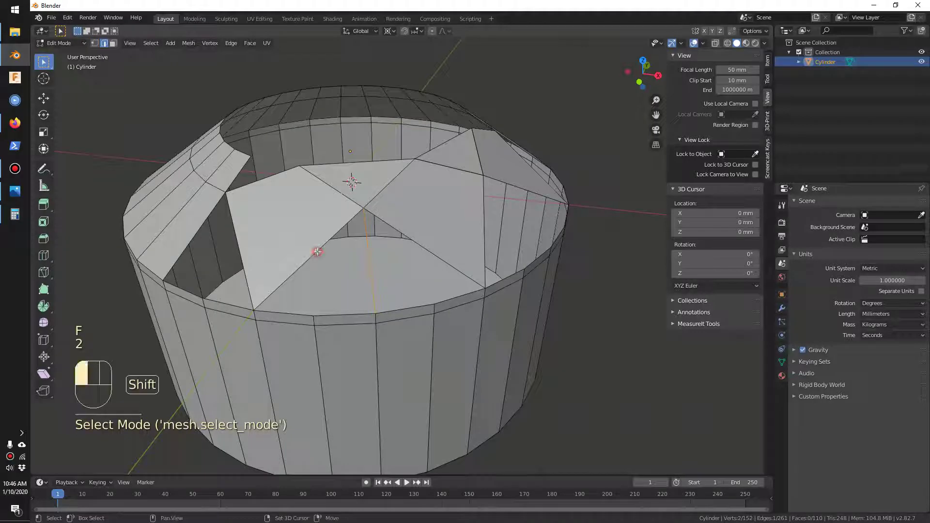
left_click(370, 259, "shift")
left_click(370, 259, "shift")
key("f")
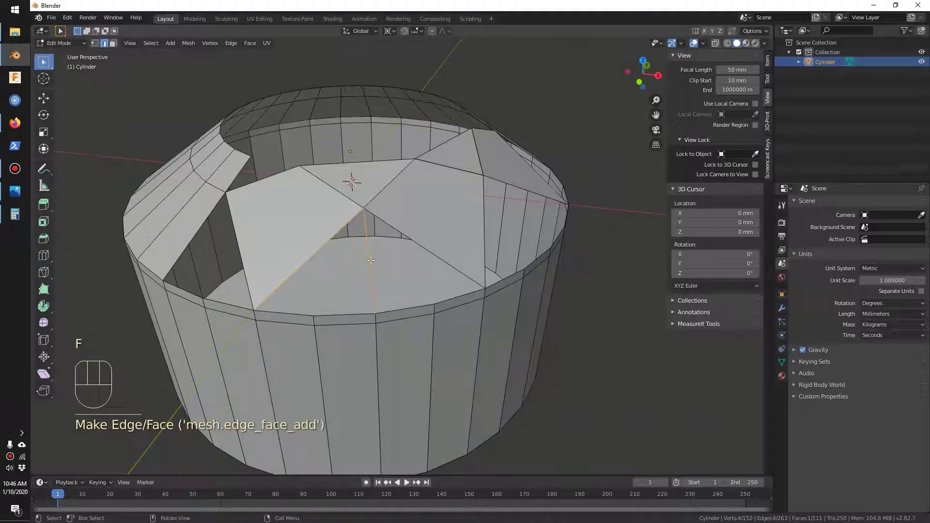
left_click(339, 261)
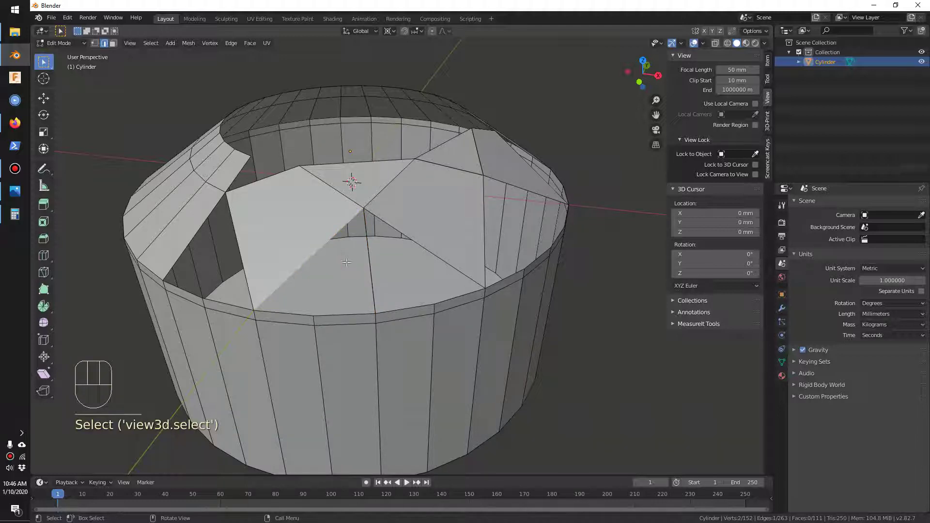
left_click(371, 274)
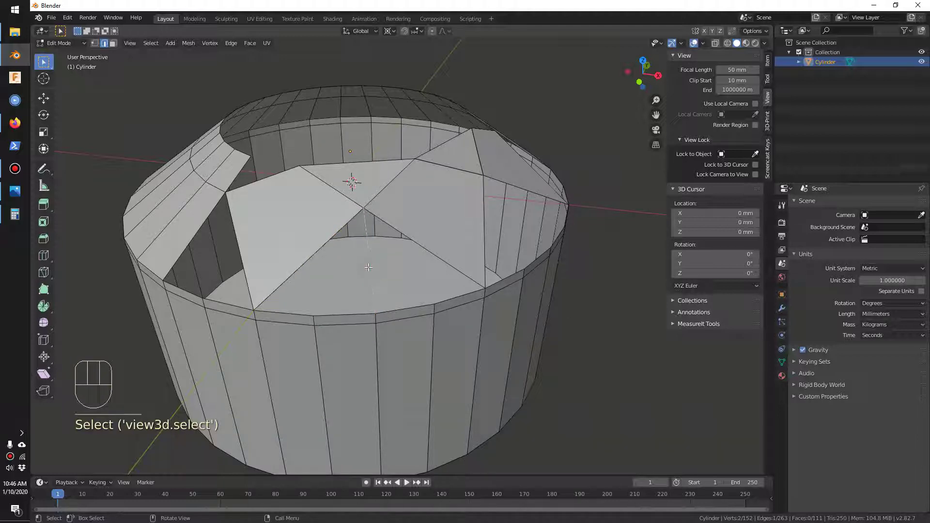
left_click(316, 253, "shift")
key("f")
- Fill the second lower triangular facet between the middle edge and the second kite's lower edge
middle_click_drag(317, 253, 401, 257)
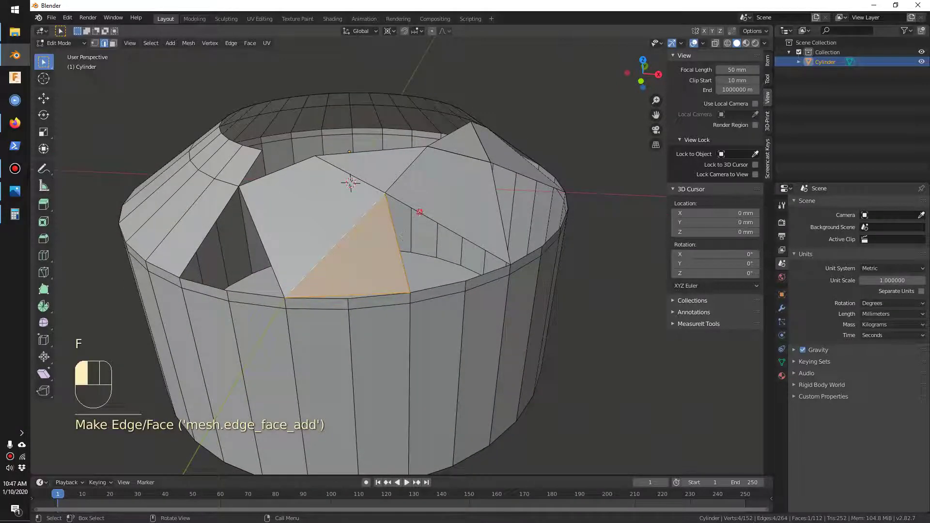
left_click(419, 212)
left_click(393, 232, "shift")
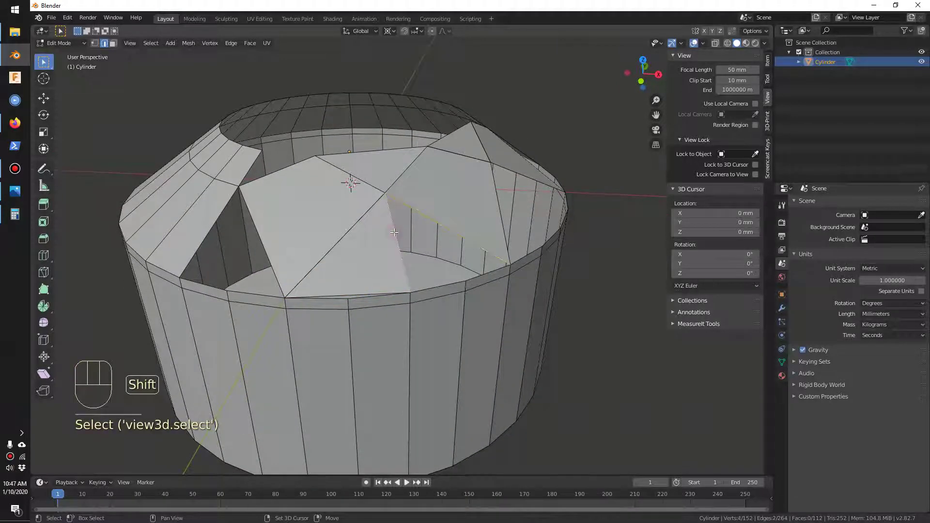
key("f")
left_click(588, 307)
middle_click_drag(589, 306, 548, 307)
middle_click_drag(529, 307, 591, 305)
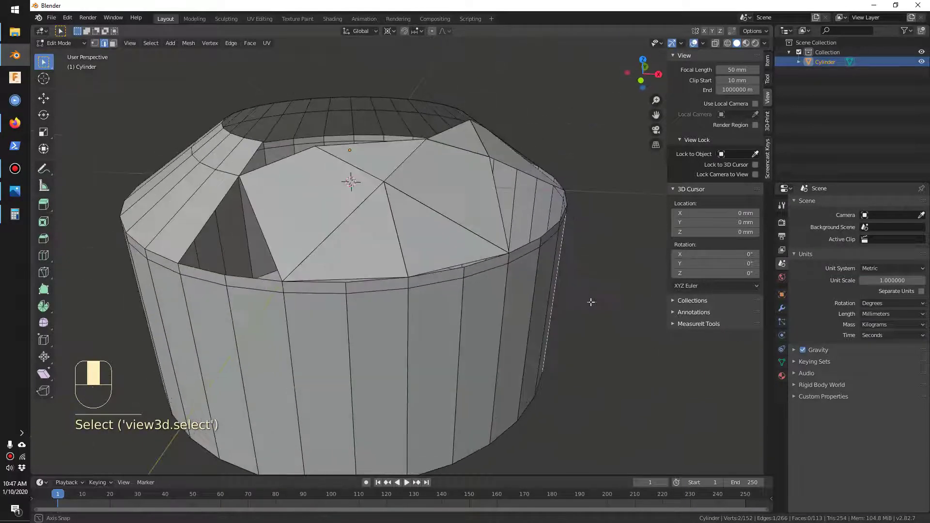
- Select the first lower triangular facet in face mode and align the view to it using the Top orientation
scroll(393, 297, "up", 4)
middle_click_drag(392, 298, 362, 228, "shift")
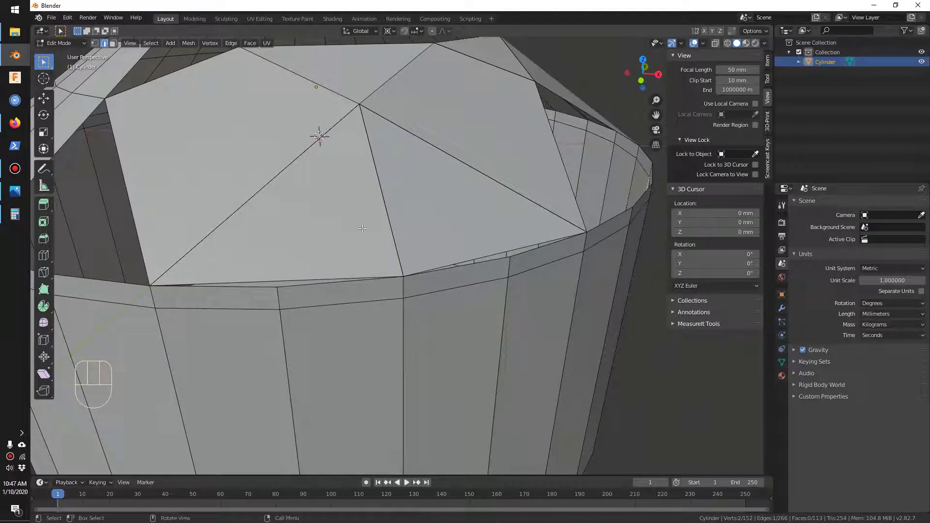
key("3")
left_click(325, 221)
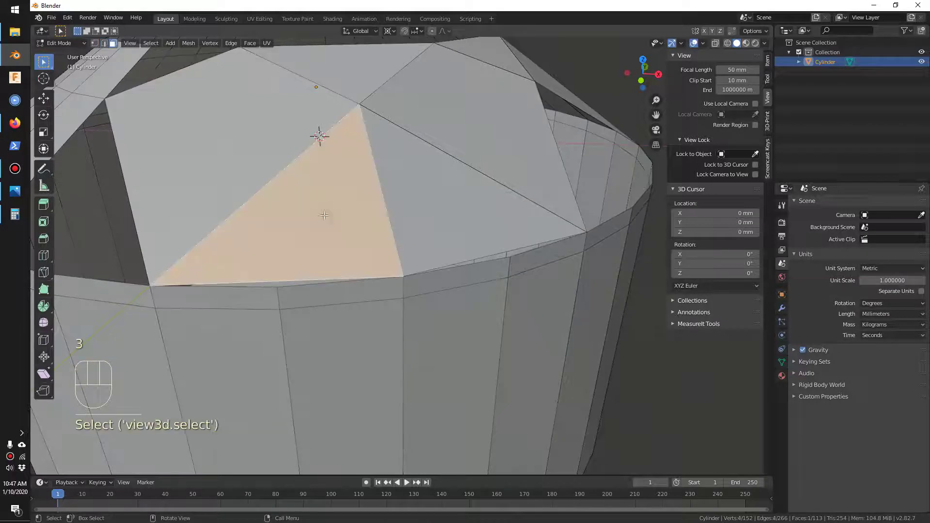
left_click(130, 44)
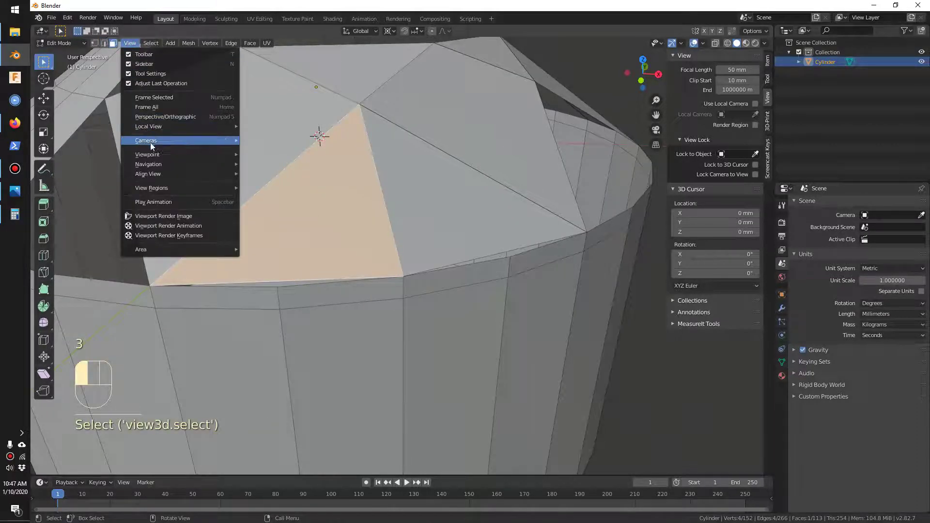
mouse_move(164, 173)
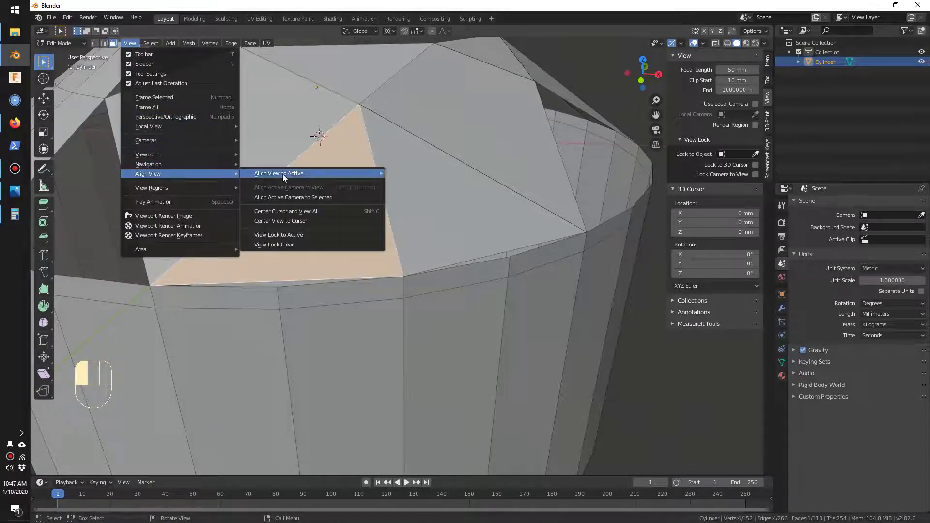
mouse_move(302, 173)
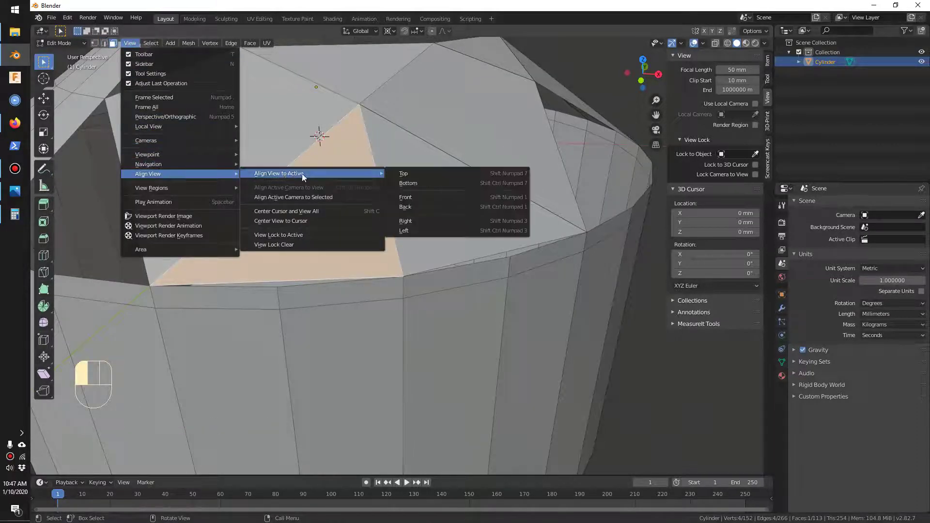
left_click(398, 175)
- Extrude the rim-side edge of the first lower facet outward by about X 1.3, Y -6.8, Z -4.9 mm
middle_click_drag(402, 368, 388, 256, "shift")
scroll(377, 329, "up", 1)
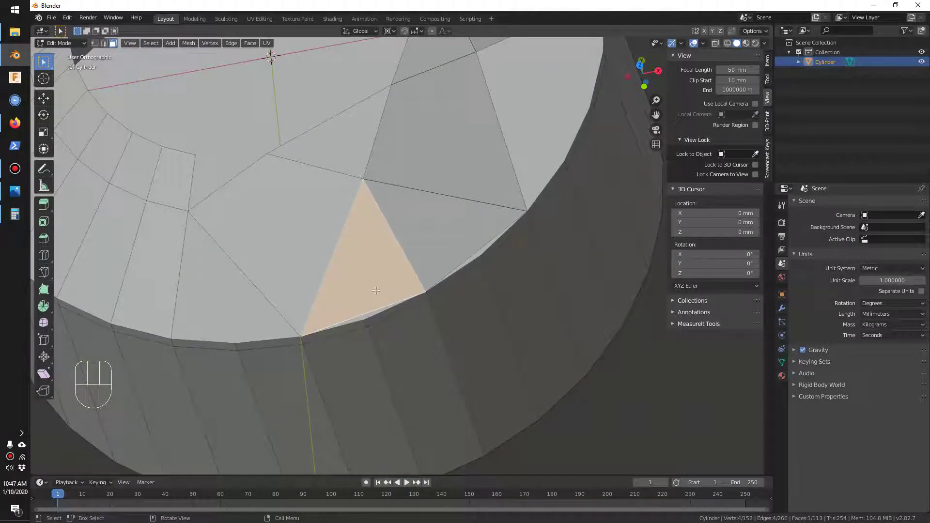
key("2")
left_click(367, 312)
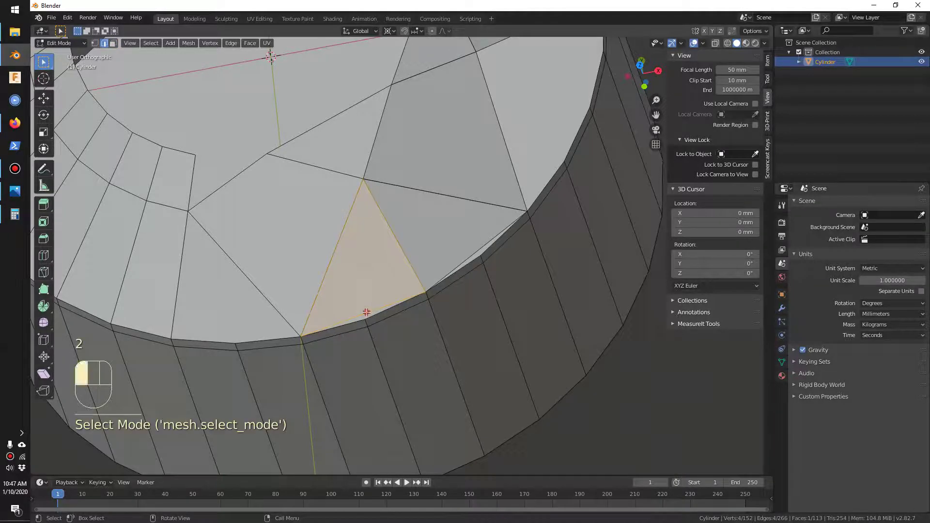
key("e")
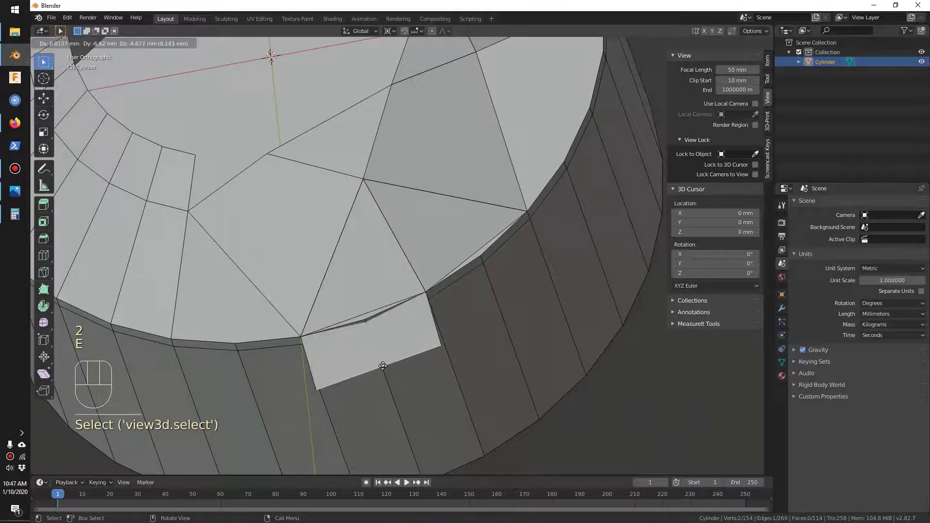
left_click(385, 366)
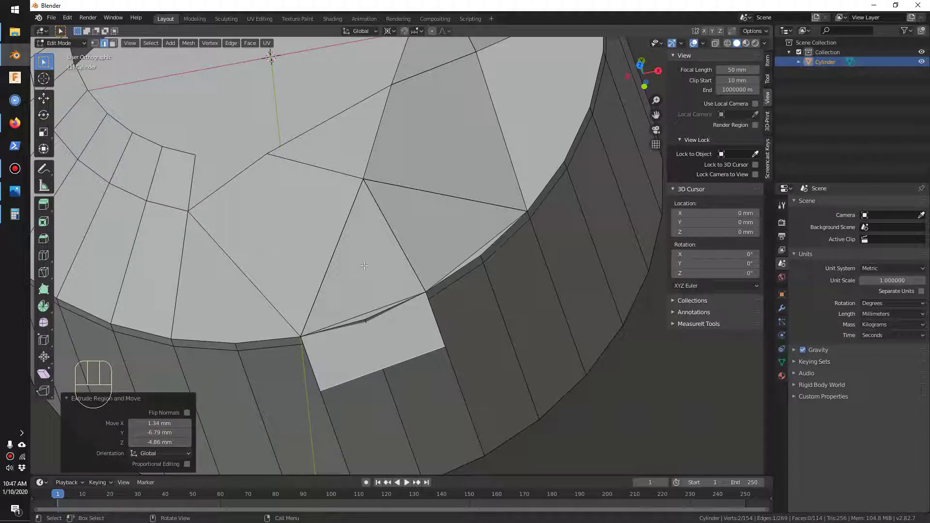
- Select the second lower triangular facet and align the view to it using the Top orientation
left_click(443, 250)
key("3")
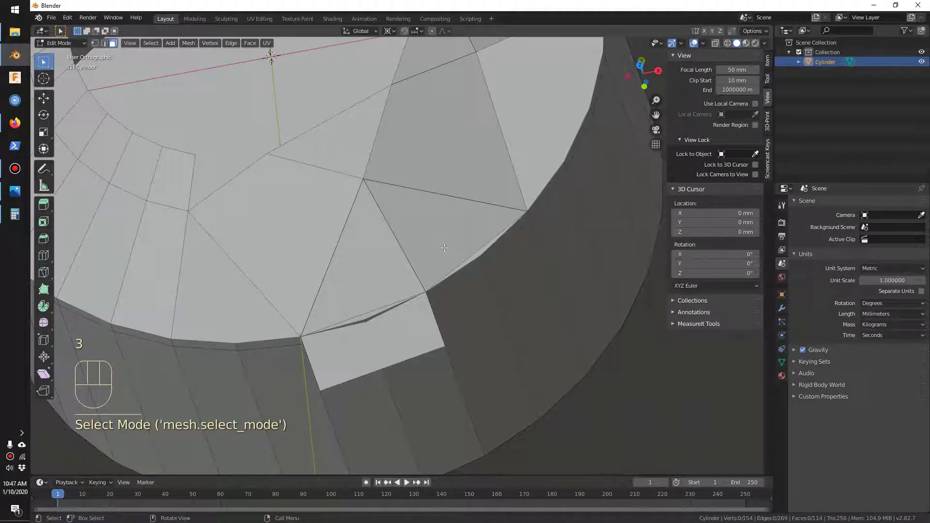
left_click(443, 241)
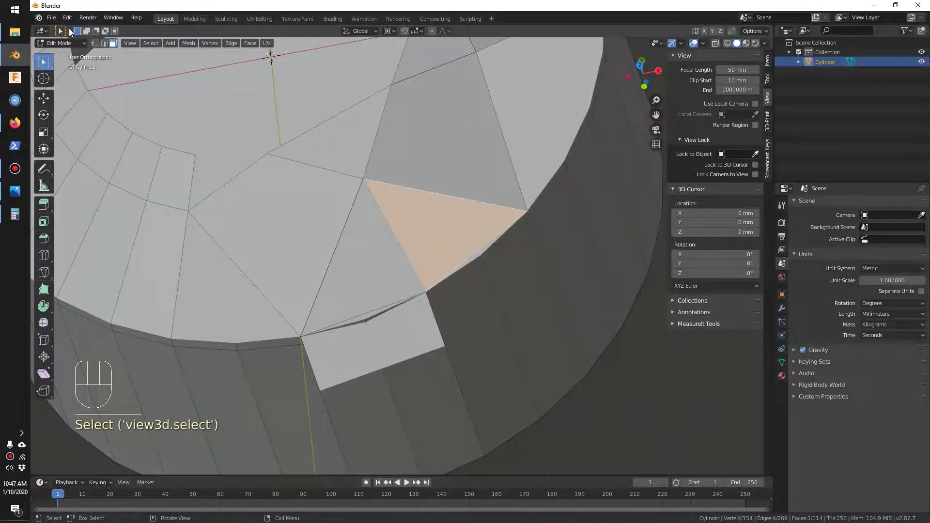
left_click(130, 43)
mouse_move(164, 172)
mouse_move(275, 174)
left_click(408, 173)
- Extrude the rim-side edge of the second lower facet outward by about X 4.7, Y -6.4, Z -5.6 mm
key("2")
left_click(386, 287)
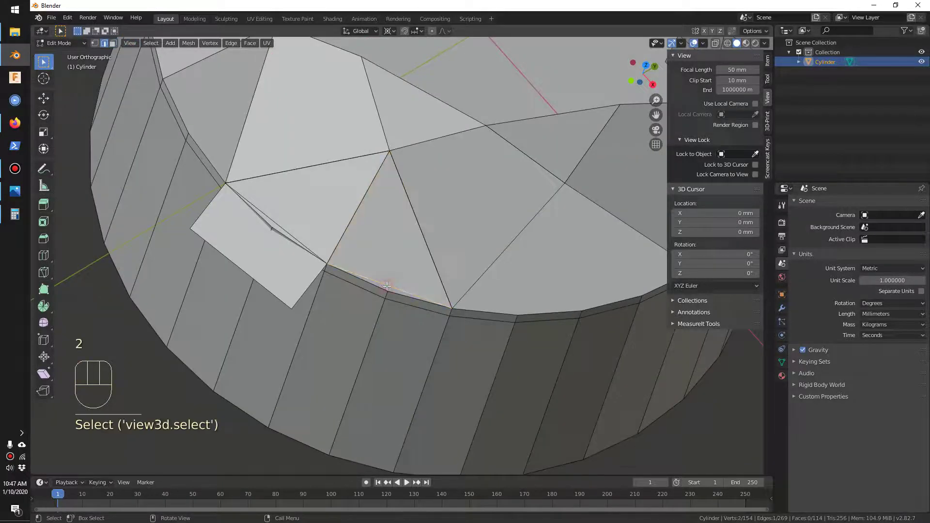
key("e")
left_click(414, 313)
- Turn on the Face Orientation overlay to check the direction of the crown facets' normals
middle_click_drag(414, 314, 412, 339)
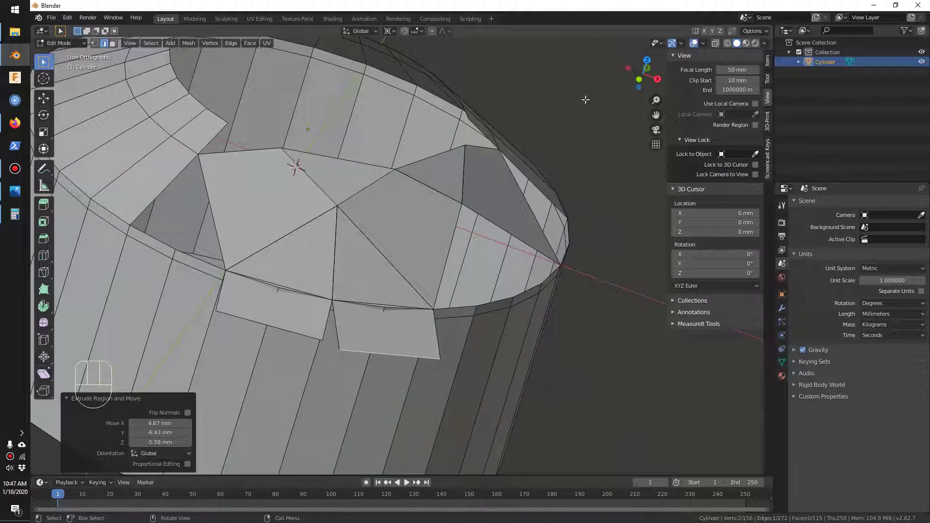
left_click(701, 45)
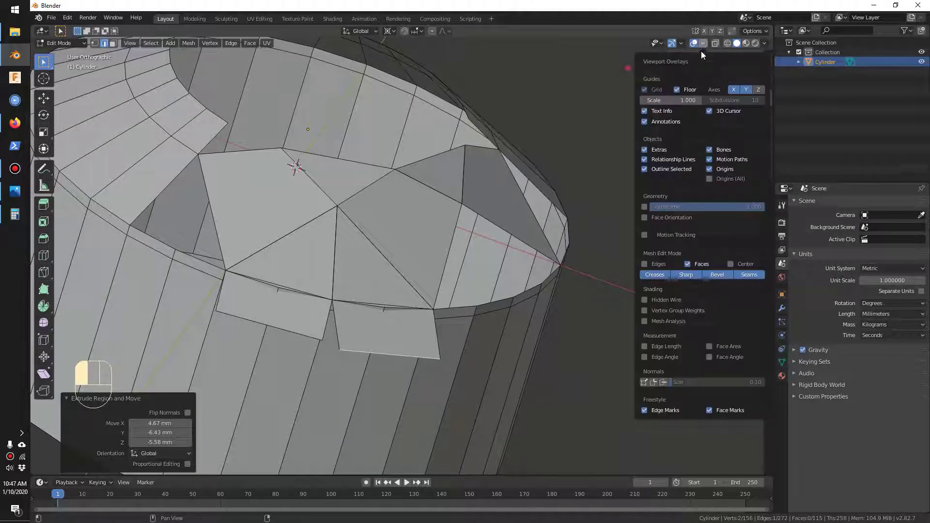
left_click(644, 217)
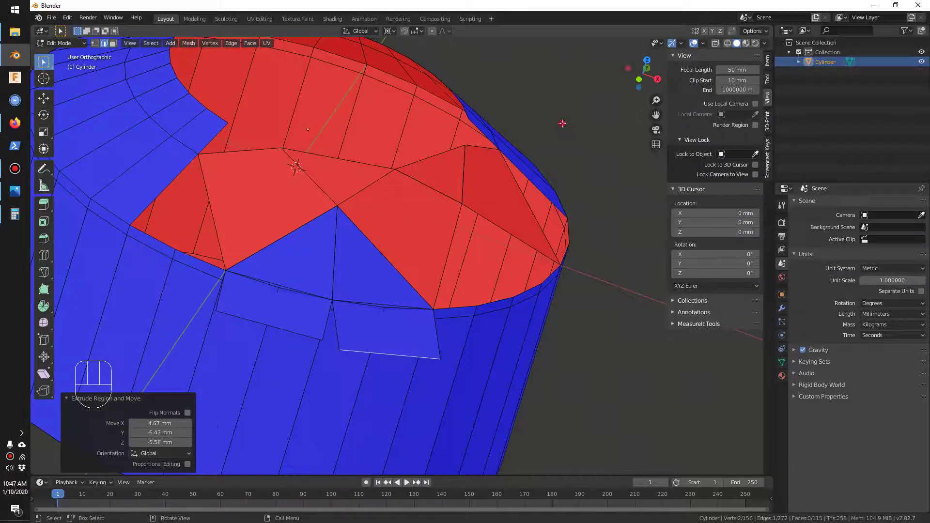
left_click(484, 162)
scroll(449, 186, "down", 3)
middle_click_drag(442, 201, 437, 272)
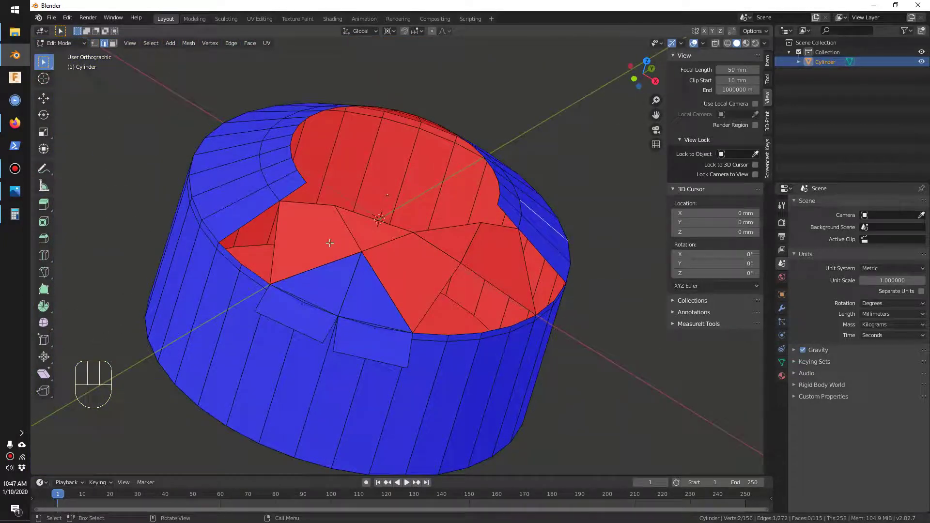
- Select the five reversed crown facets above the two lower triangles and flip their normals
key("3")
left_click(328, 236)
left_click(383, 228, "shift")
left_click(416, 276, "shift")
left_click(456, 245, "shift")
left_click(499, 267, "shift")
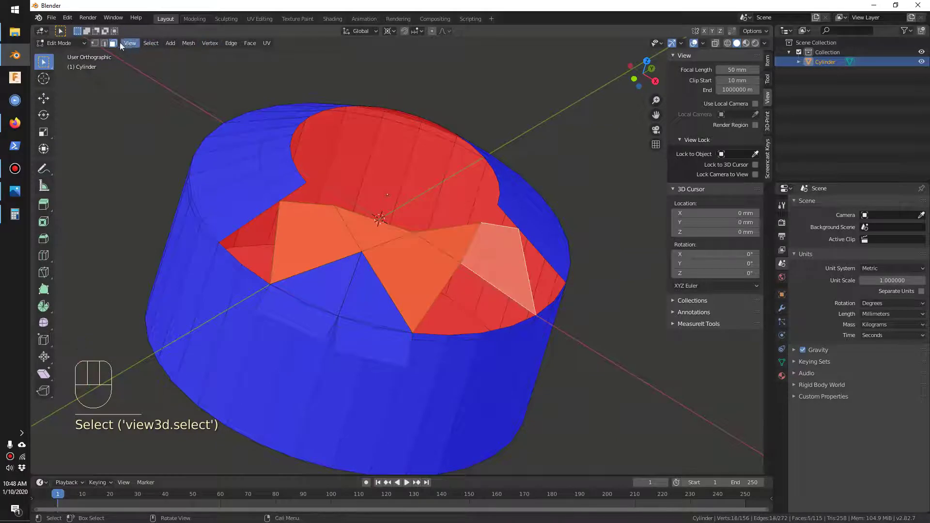
left_click(199, 43)
mouse_move(210, 175)
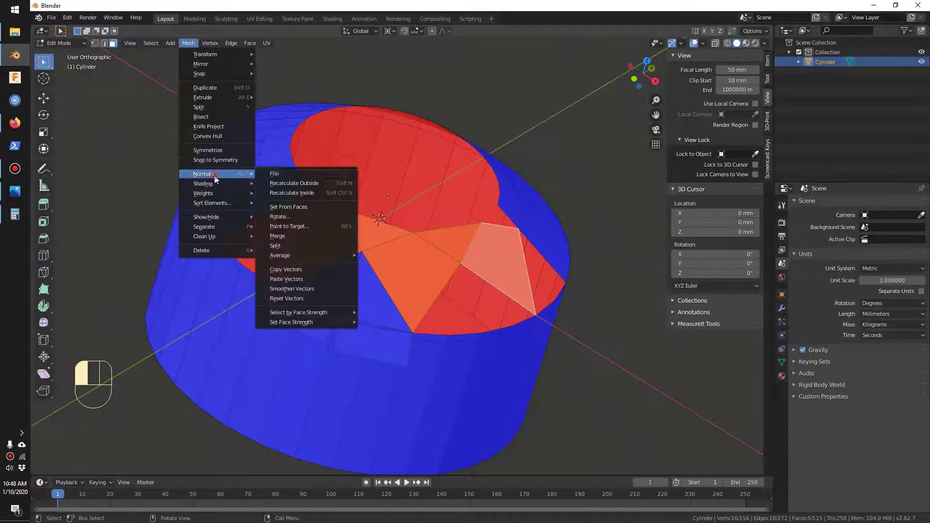
left_click(265, 175)
middle_click_drag(387, 211, 459, 220)
left_click(565, 295)
- Cut the first lower facet's extruded flap against the cylinder rim with Intersect (Knife)
middle_click_drag(564, 295, 456, 311)
scroll(386, 284, "up", 3)
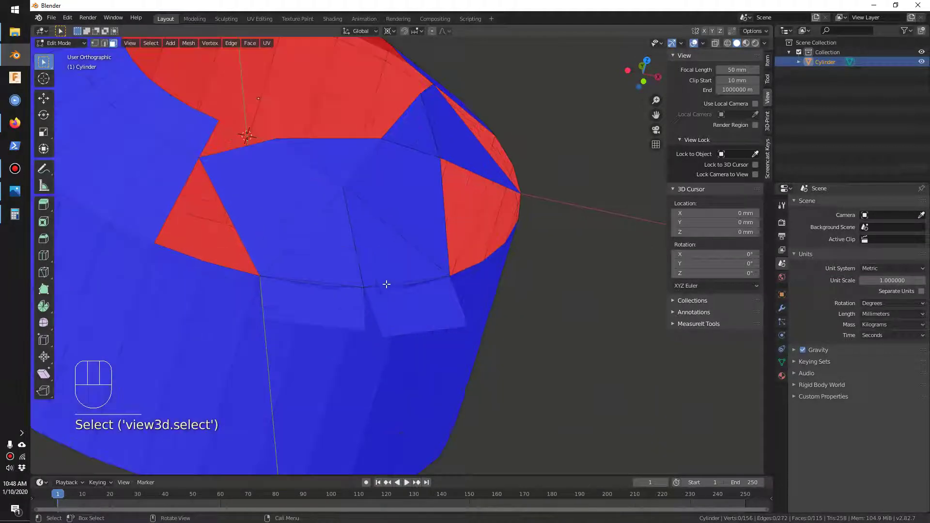
scroll(332, 292, "up", 2)
left_click(305, 312)
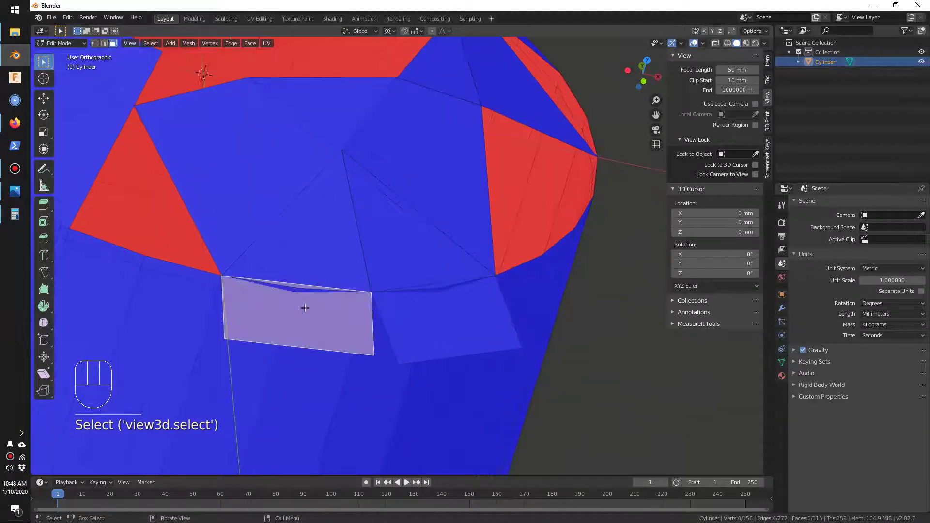
left_click(305, 291, "shift")
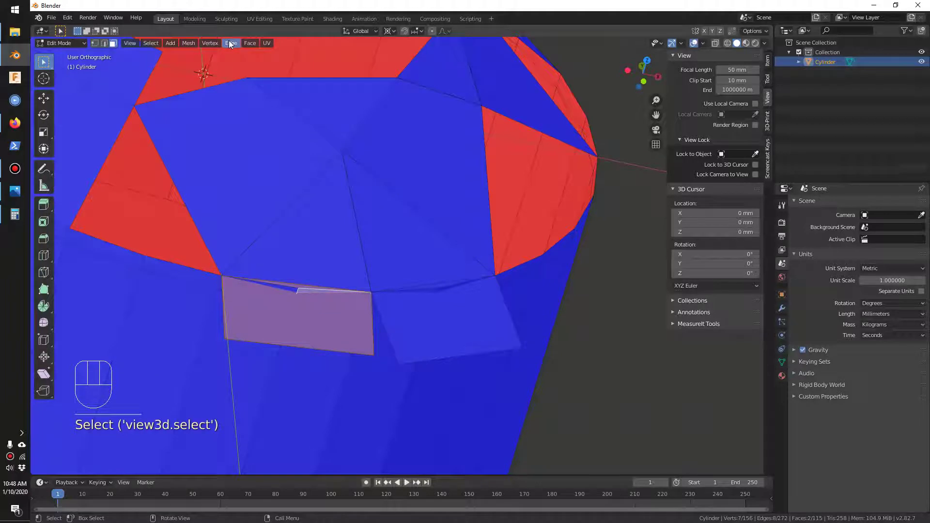
left_click(250, 43)
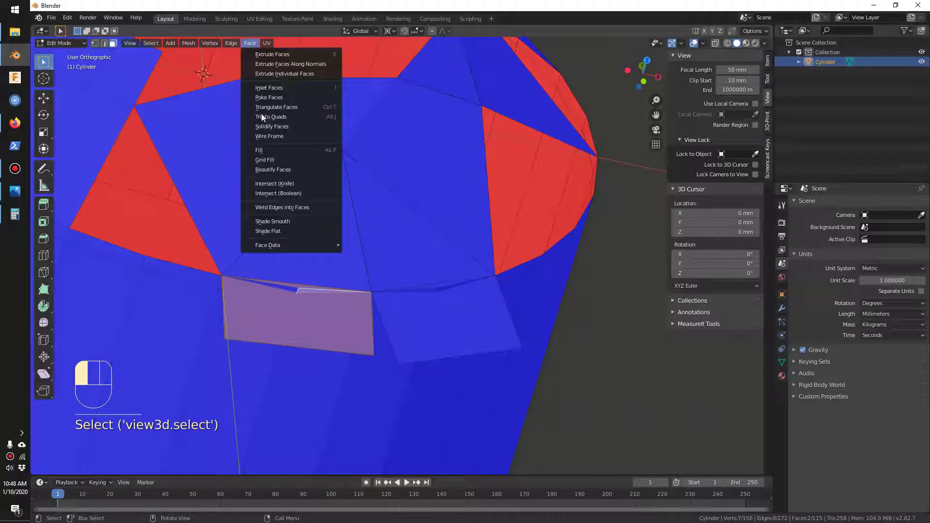
left_click(274, 183)
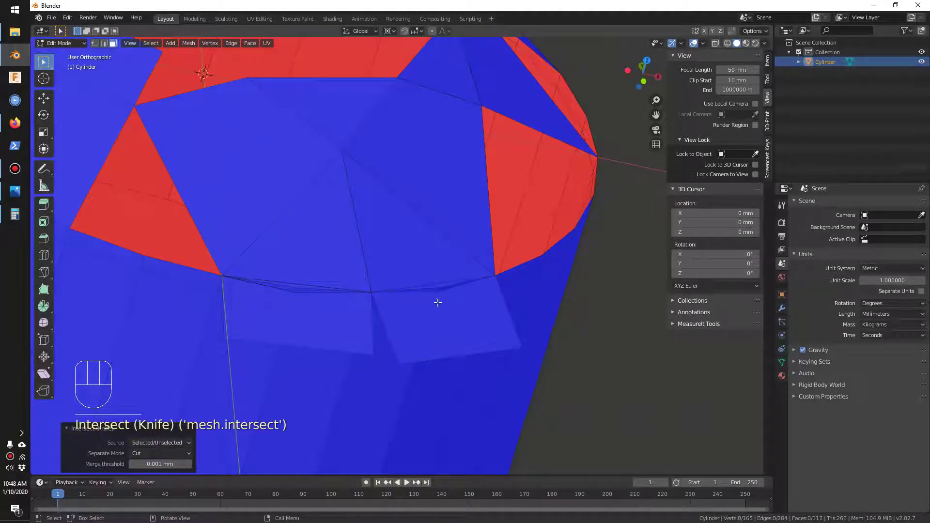
- Cut the second lower facet's extruded flap against the cylinder rim with Intersect (Knife)
left_click(442, 288)
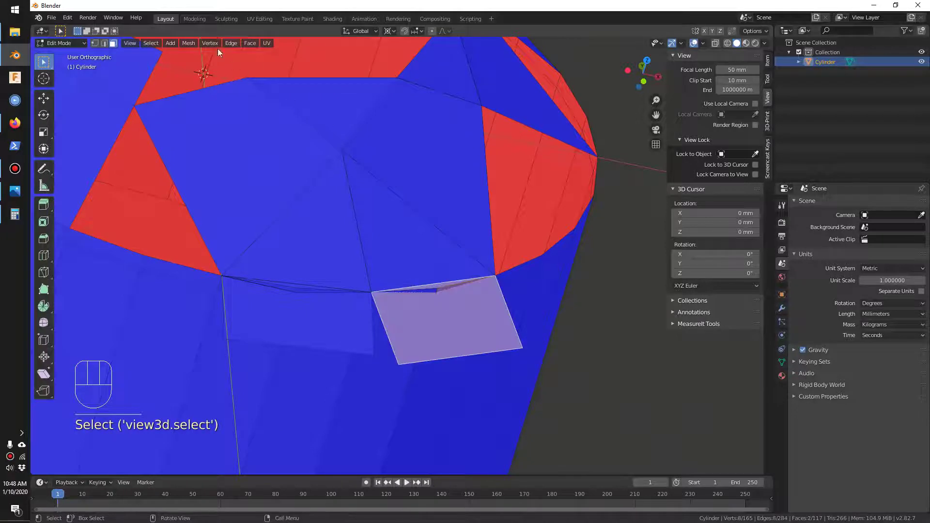
left_click(249, 43)
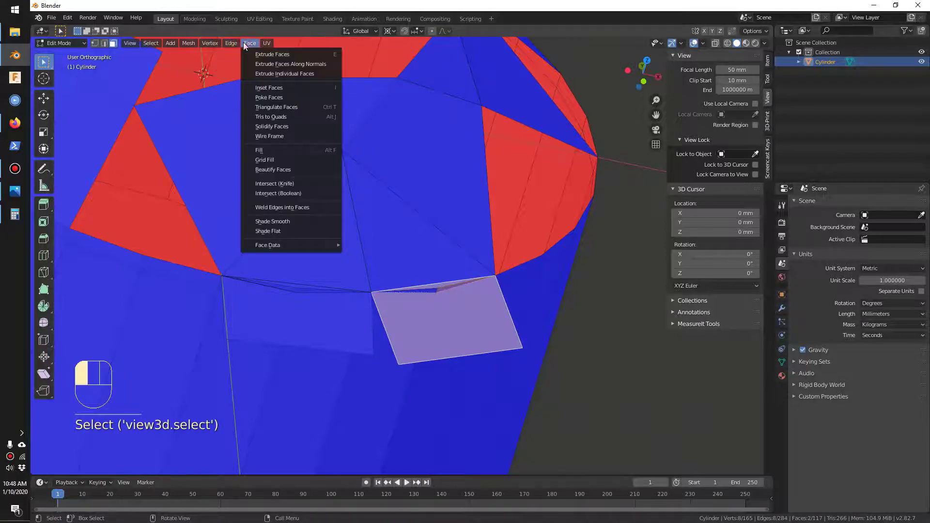
left_click(274, 185)
middle_click_drag(434, 314, 443, 267, "shift")
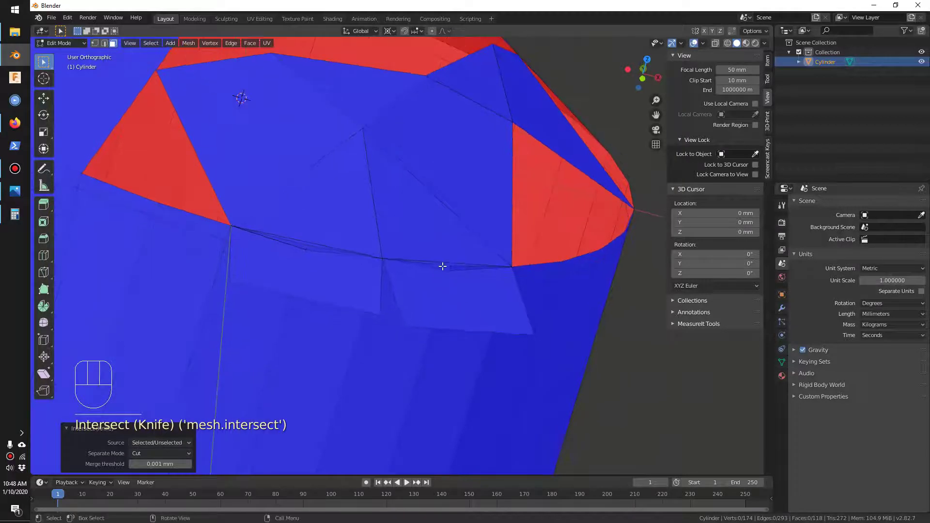
- Delete the two extruded flap faces hanging outside the cylinder wall below the lower facets
left_click(387, 266)
left_click(460, 298, "shift")
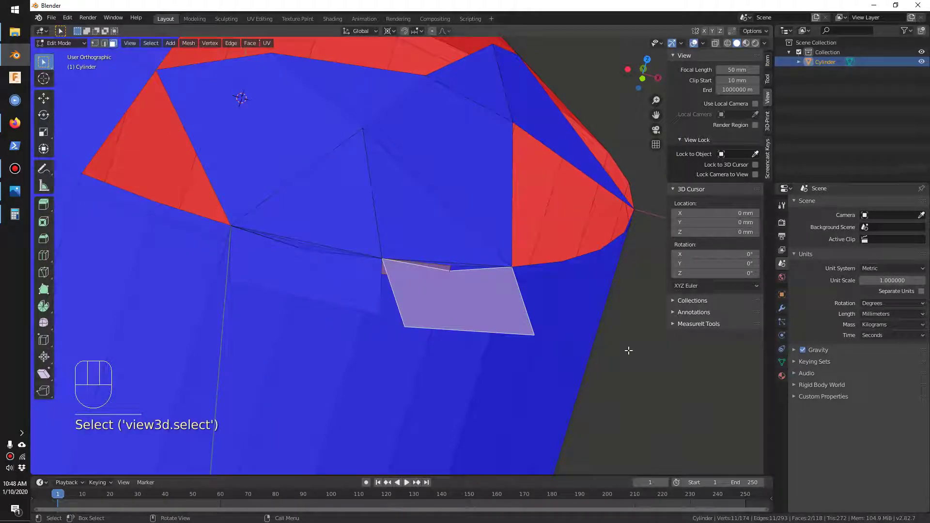
left_click(319, 283)
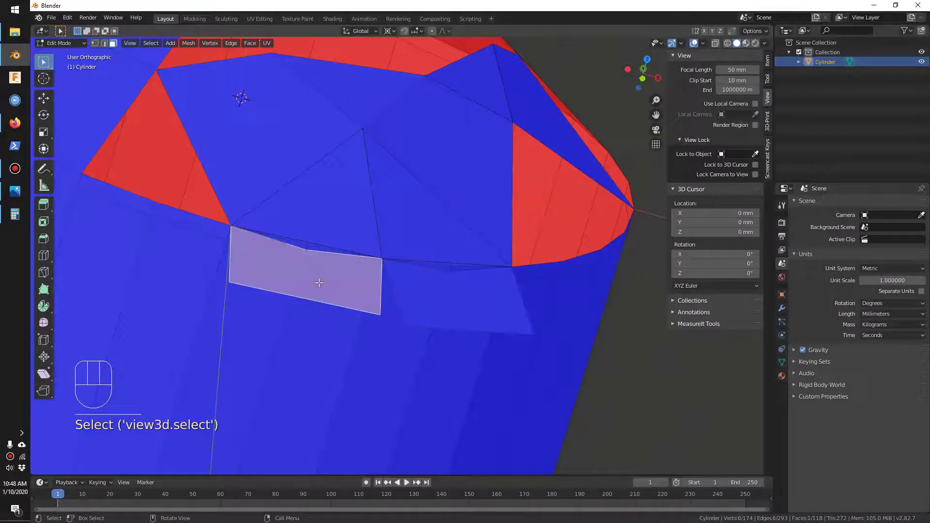
key("Delete")
left_click(315, 282)
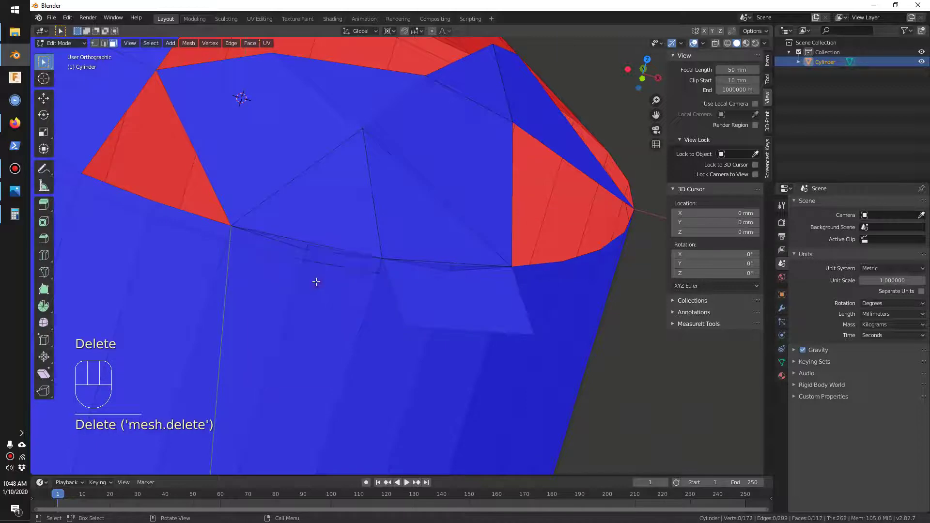
left_click(411, 285)
key("Delete")
left_click(413, 287)
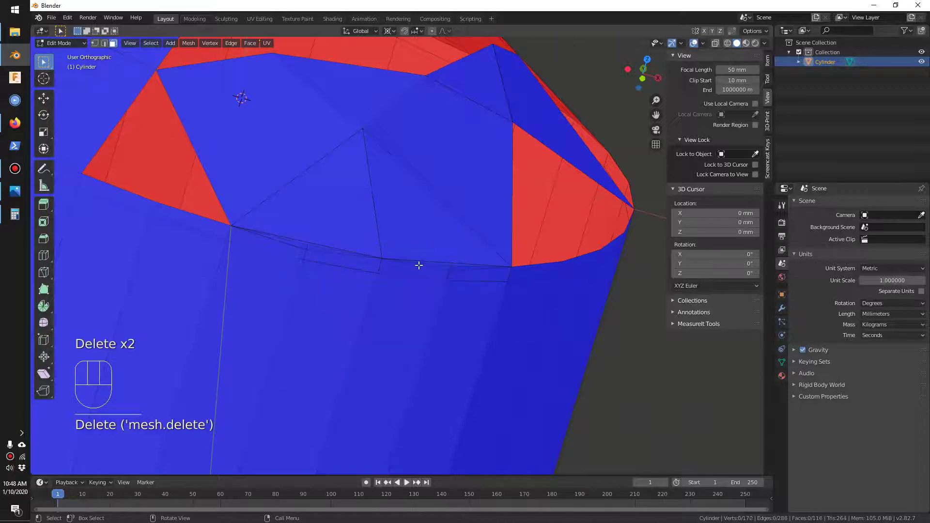
- Delete the two narrow rim faces on either side of the lower facets' shared corner
scroll(416, 267, "up", 2)
left_click(419, 271)
key("Delete")
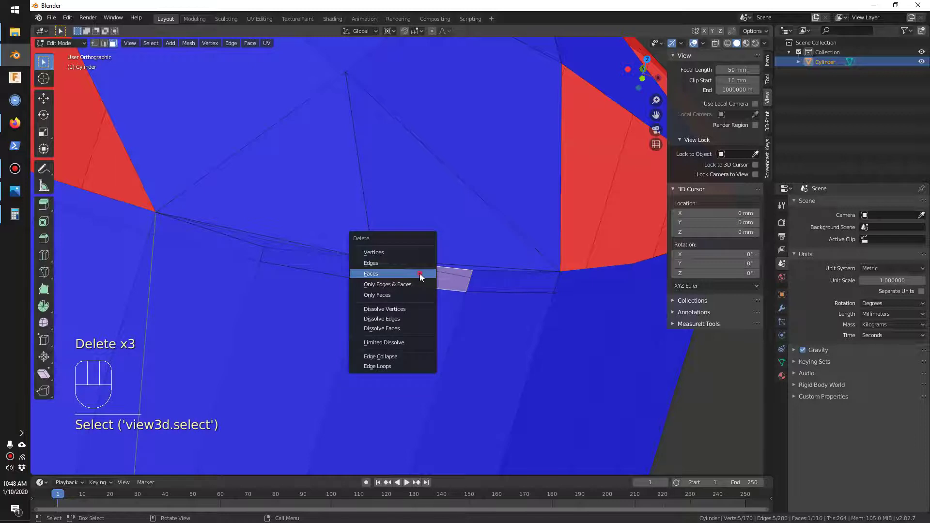
left_click(419, 273)
left_click(327, 269)
key("Delete")
left_click(327, 269)
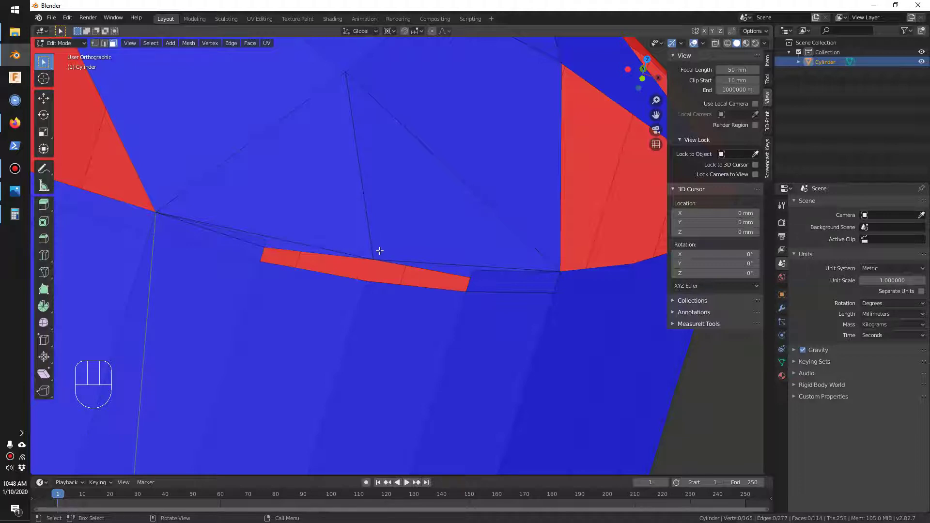
- Dissolve the stray vertices on the rim-side cut edges beneath both lower facets
key("1")
left_click(235, 238)
right_click(236, 238)
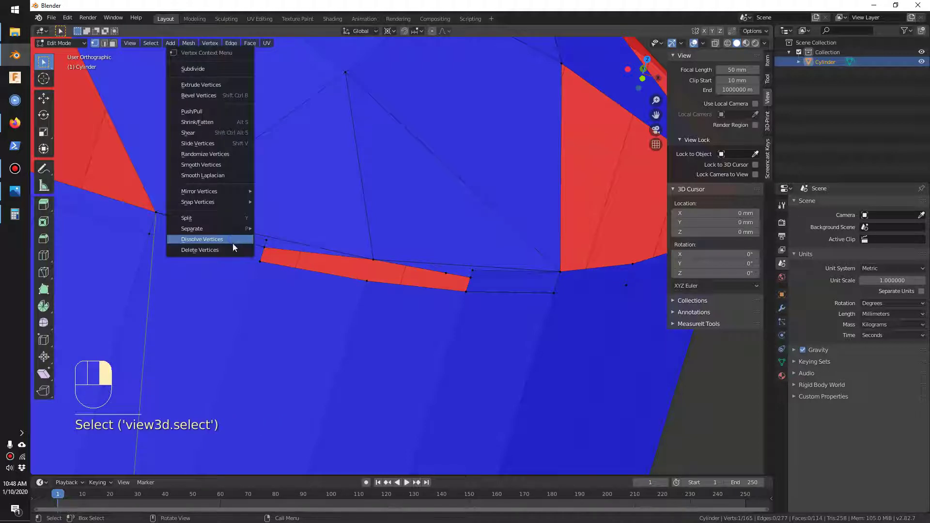
left_click(228, 239)
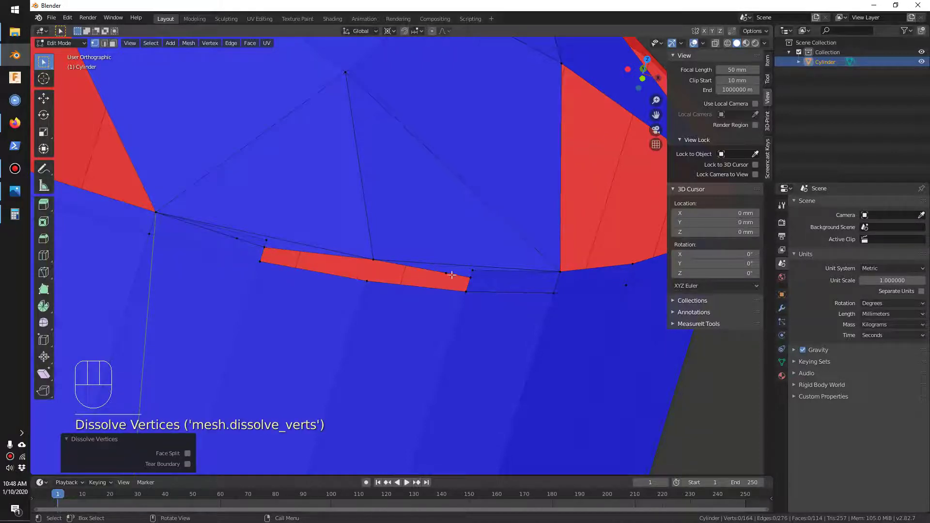
left_click(452, 274)
right_click(446, 272)
left_click(428, 273)
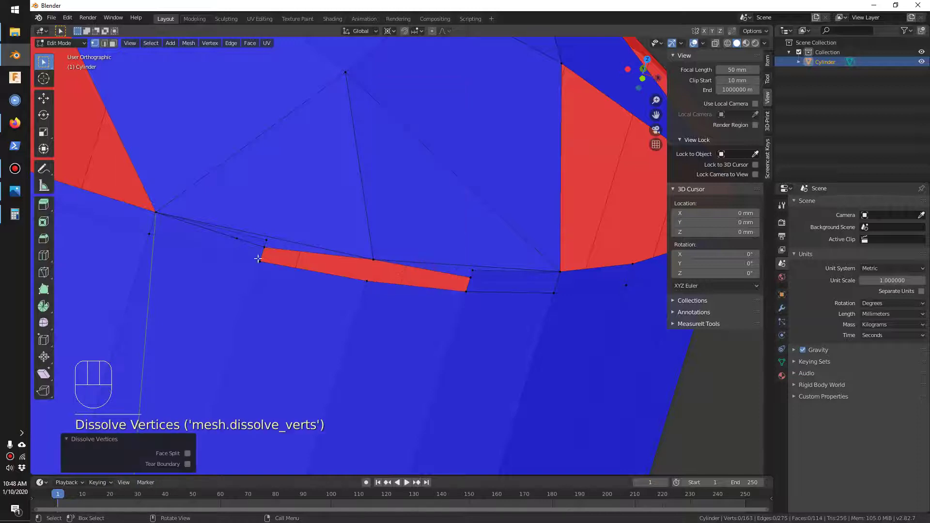
left_click(238, 237)
right_click(237, 238)
left_click(238, 237)
- Join the facets' shared corner to the rim vertex below with an edge and fill the adjoining gap under the second facet
left_click(373, 260)
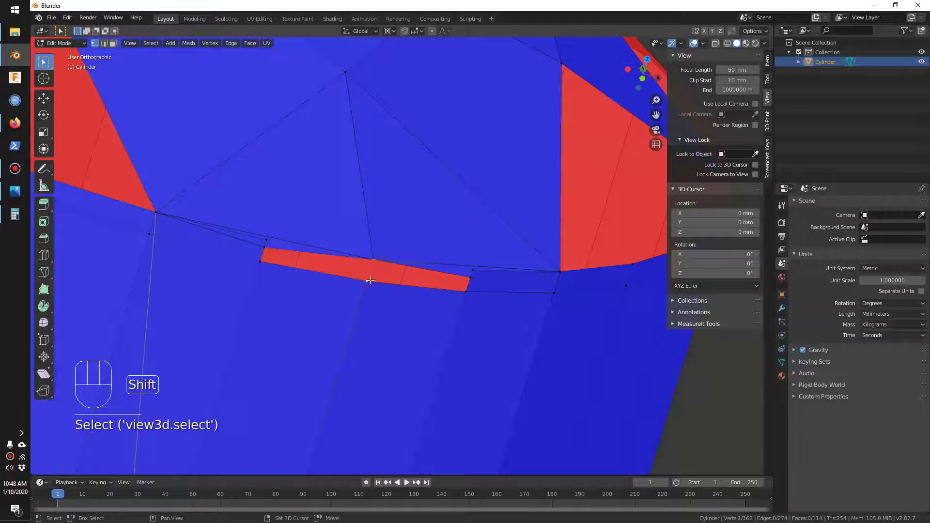
key("f")
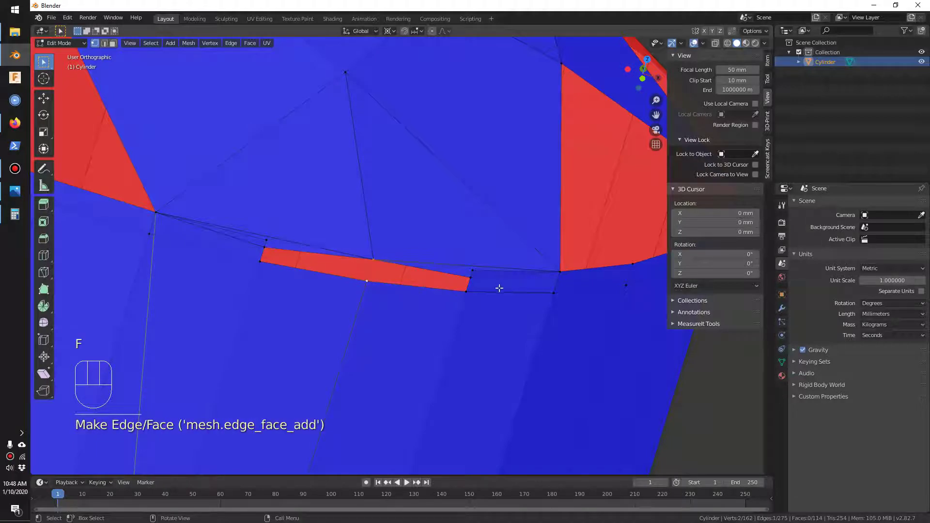
key("2")
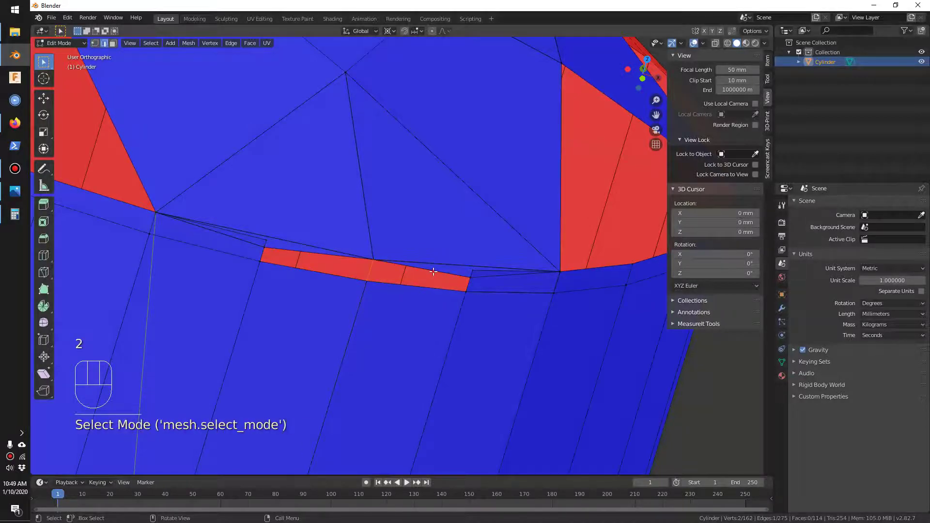
left_click(433, 289, "shift")
key("f")
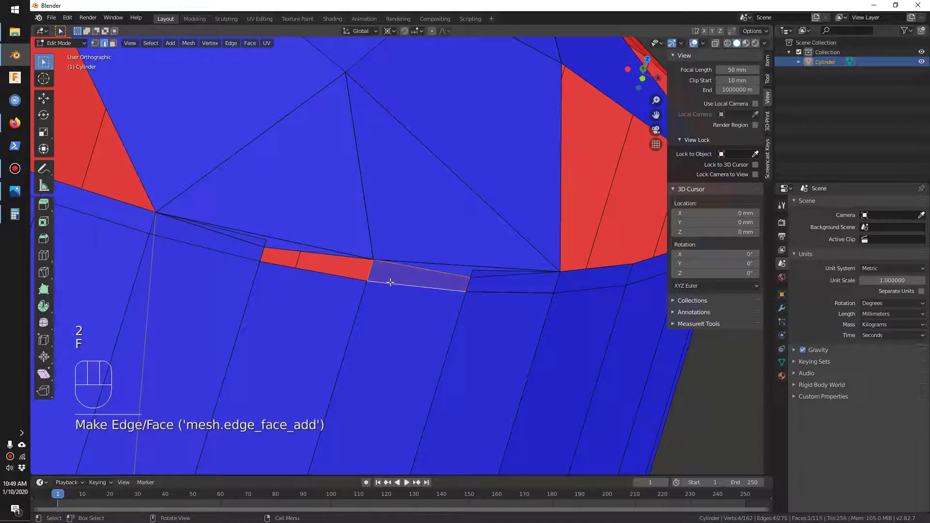
- Fill the remaining rim gap beneath the first lower facet from its surrounding edges
left_click(370, 267)
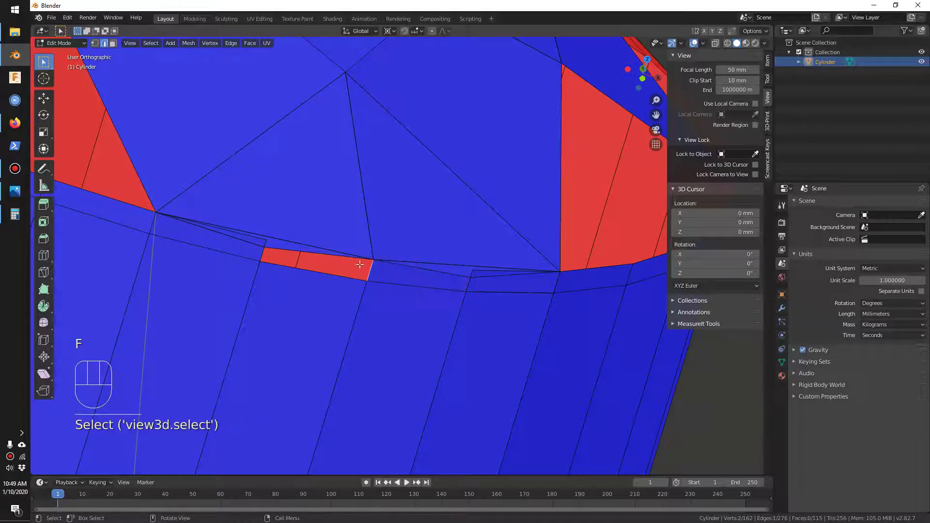
left_click(339, 256, "shift")
left_click(265, 254, "shift")
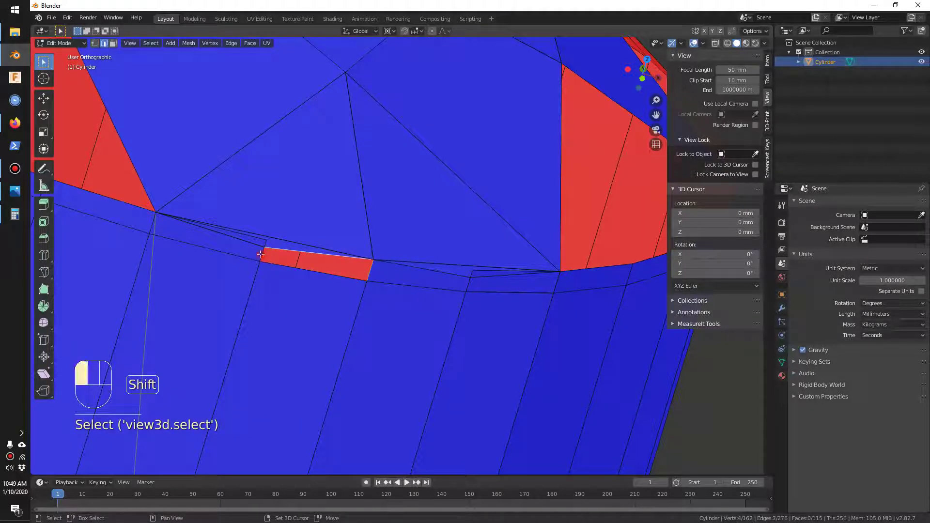
key("f")
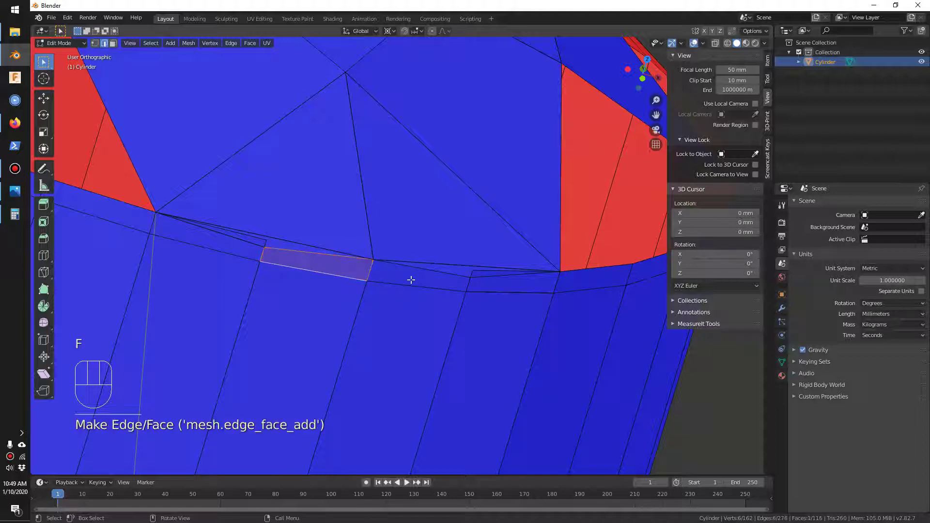
- Delete the leftover sliver faces along the rim and the rim face at the outer end of the second lower facet
key("4")
key("3")
left_click(254, 241)
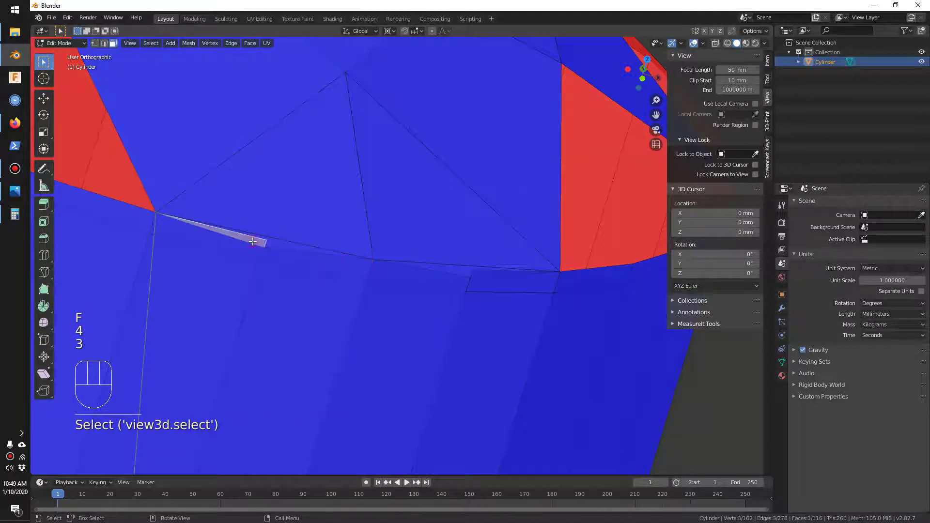
key("Delete")
left_click(371, 254)
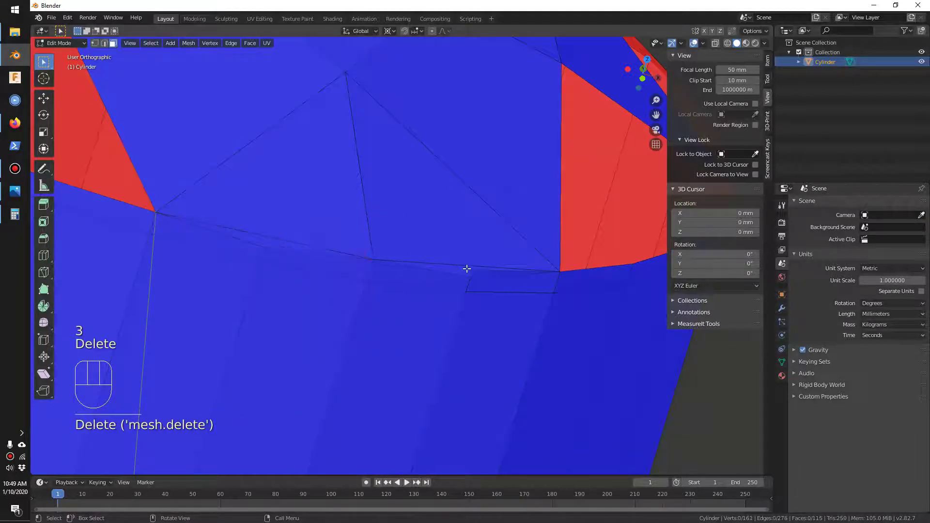
left_click(474, 272)
key("Delete")
left_click(475, 272)
left_click(474, 274)
key("Delete")
left_click(475, 271)
left_click(293, 246)
key("Delete")
left_click(294, 246)
- Delete the two lower triangular facet faces
left_click(295, 222)
key("Delete")
left_click(295, 221)
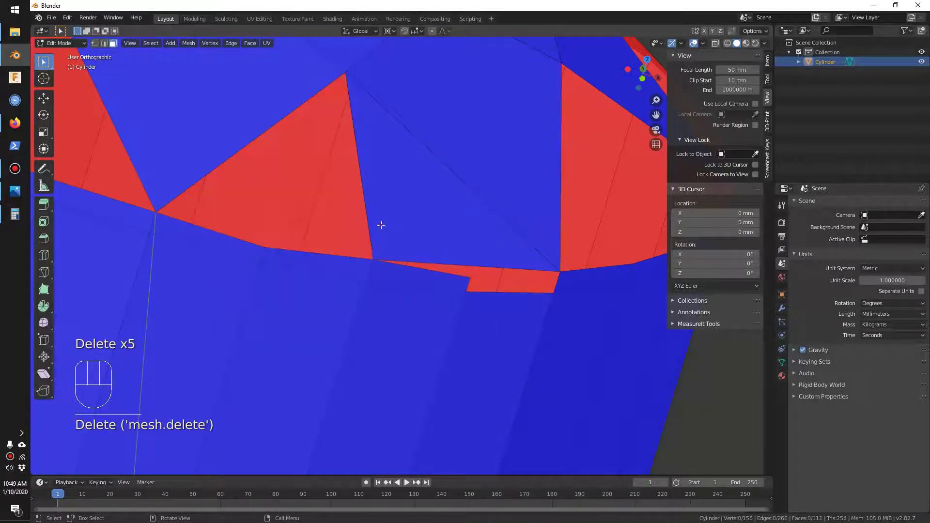
left_click(386, 225)
key("Delete")
left_click(385, 225)
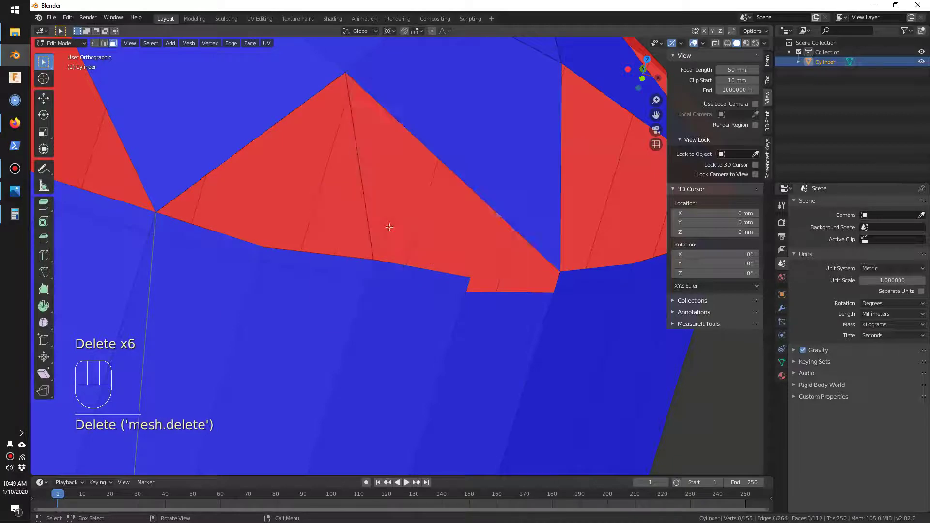
- Fill the missing rim face at the outer end of the second lower facet from its bordering edges
key("2")
left_click(469, 286)
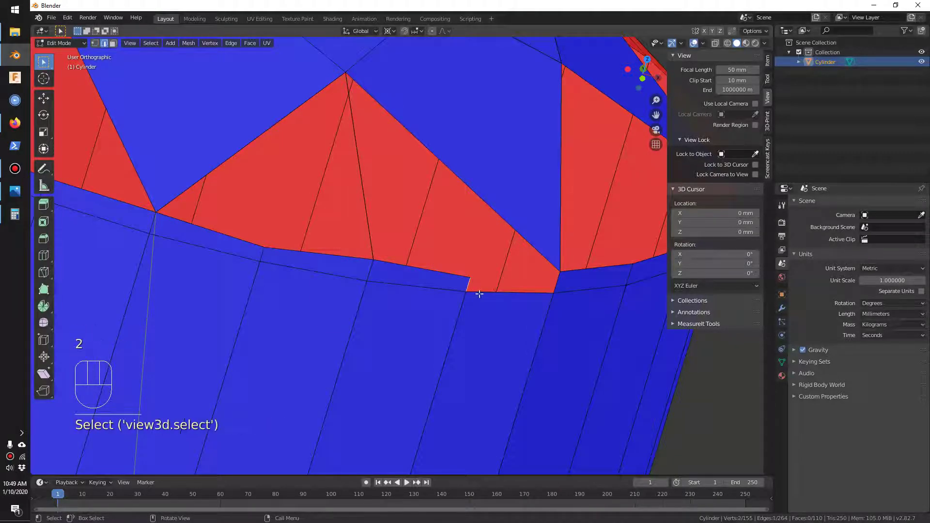
left_click(501, 292, "shift")
left_click(555, 283, "shift")
key("f")
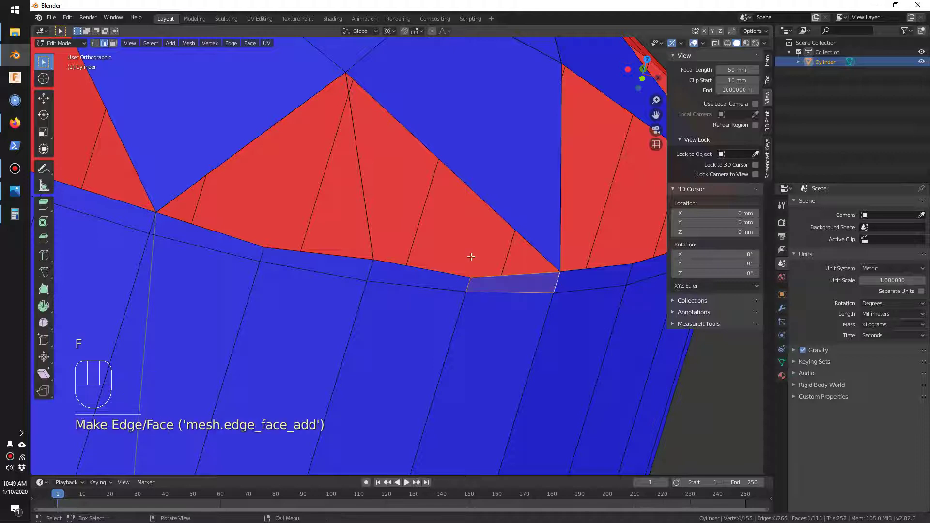
- Fill the second lower facet from its shared side edge, the two rim edges and the sloping crown facet edge
left_click(371, 239)
left_click(421, 270, "shift")
left_click(492, 275, "shift")
left_click(501, 216, "shift")
key("f")
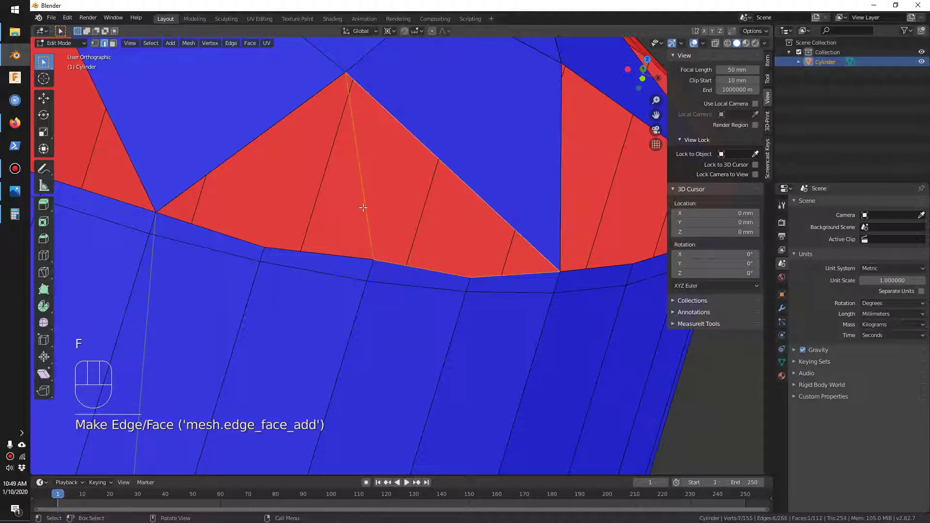
- Make a face between the outer rim edge of the second lower facet and the sloping crown facet edge
middle_click_drag(437, 245, 453, 245)
left_click(469, 259)
left_click(484, 276)
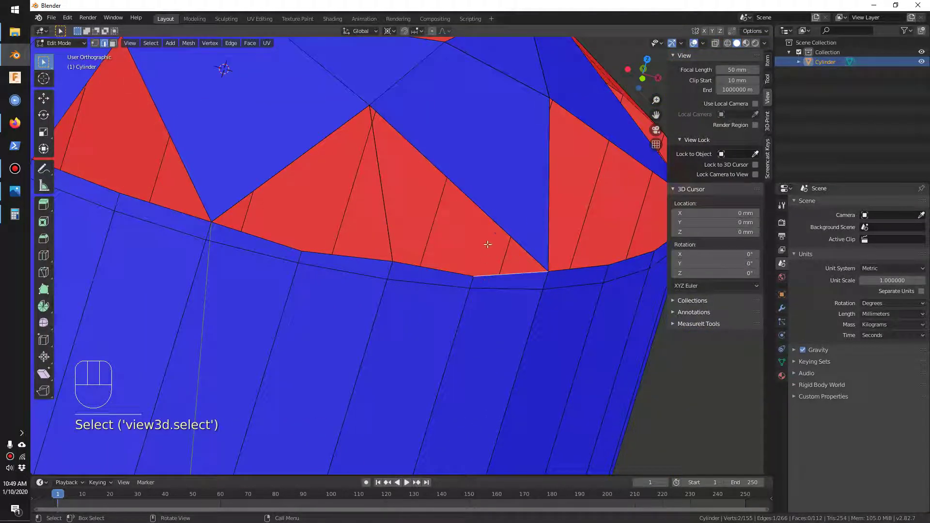
left_click(491, 219, "shift")
key("f")
middle_click_drag(462, 231, 338, 208)
scroll(295, 193, "up", 3)
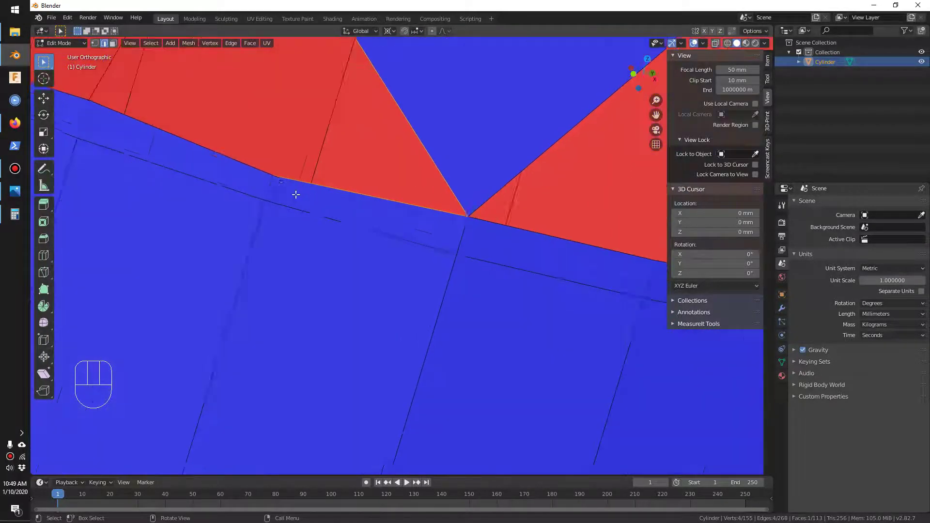
- Delete the two nearly overlapping edges that run down the middle of the second lower facet
middle_click_drag(278, 193, 301, 265, "shift")
scroll(279, 214, "down", 3)
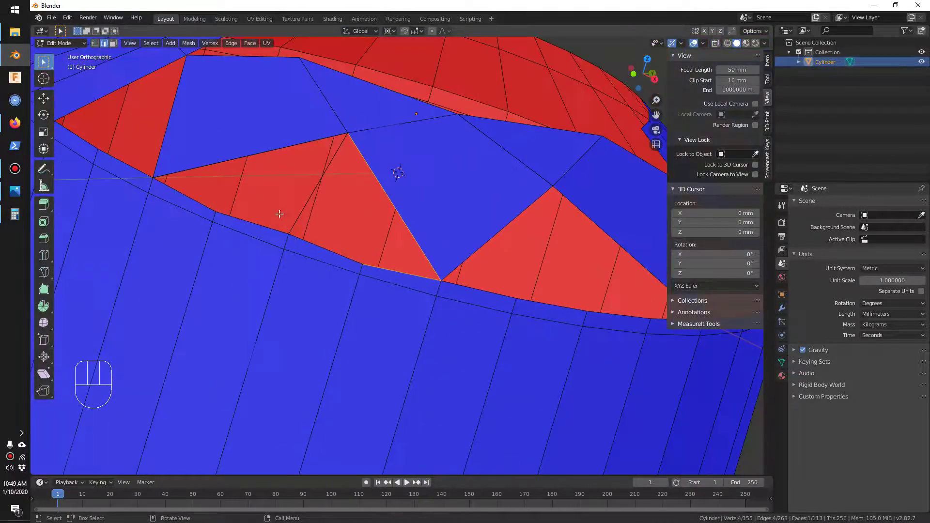
key("2")
left_click(330, 165)
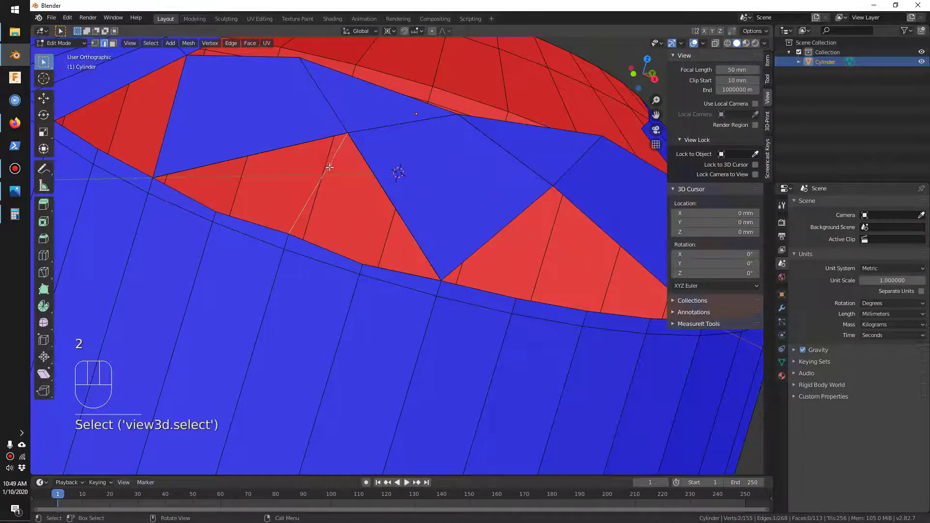
key("Delete")
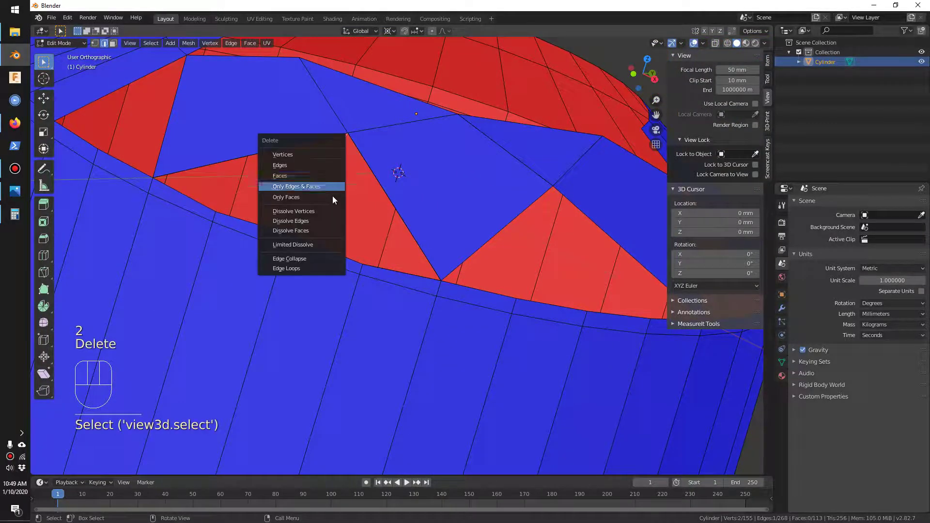
left_click(302, 166)
left_click(327, 166)
key("Delete")
left_click(328, 167)
- Join the middle rim vertex of the opened lower facet to the facet's apex with a new edge
middle_click_drag(344, 226, 357, 253)
key("1")
left_click(299, 321)
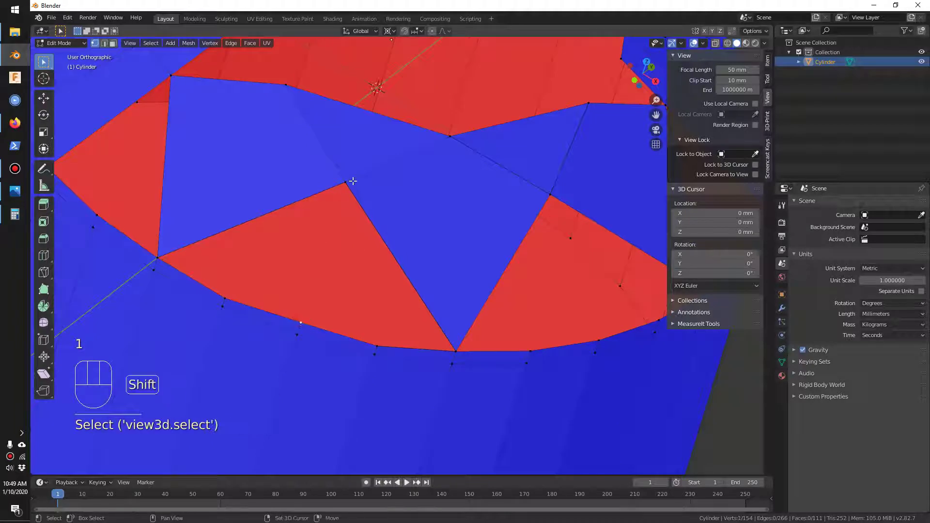
key("f")
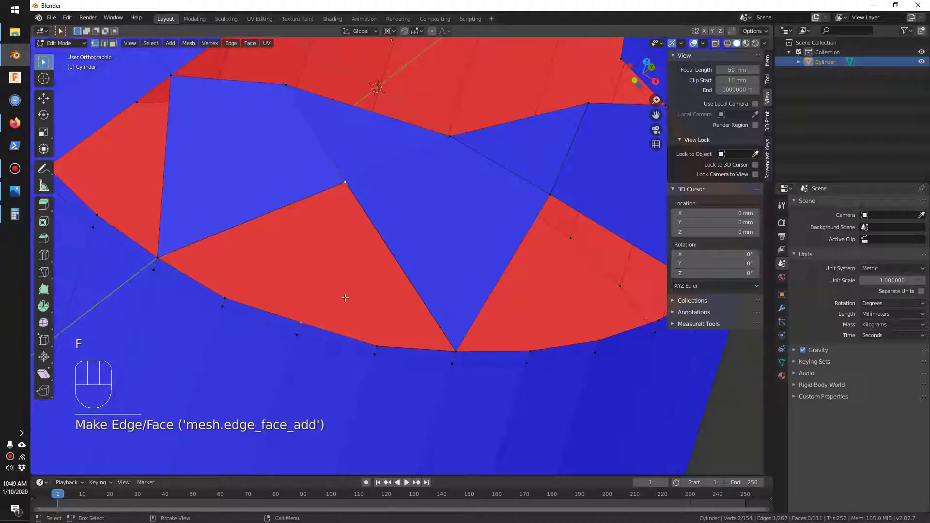
- Fill the right half of the lower facet from the new dividing edge, the sloping crown edge and the two rim edges
key("2")
left_click(344, 334, "shift")
left_click(313, 286, "shift")
left_click(415, 290, "shift")
left_click(405, 350, "shift")
key("f")
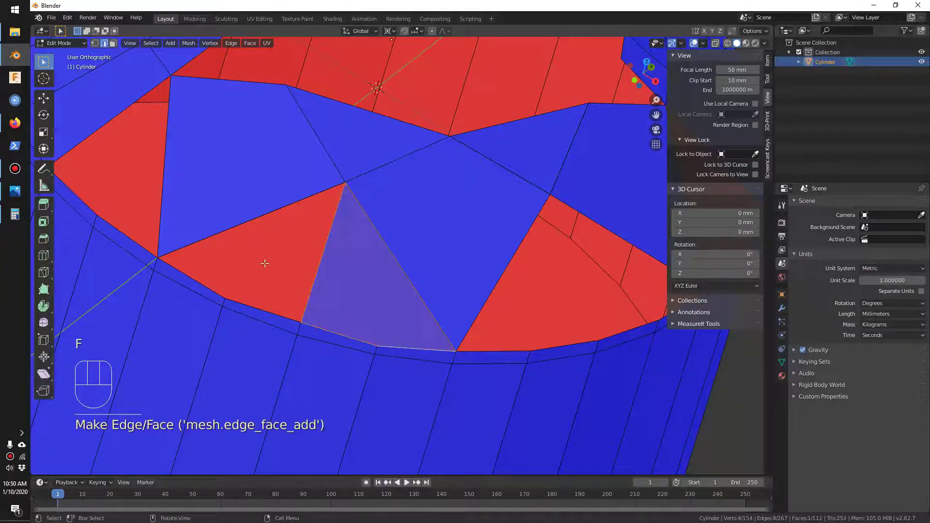
- Fill the left half of the lower facet from its sloping crown edge, the dividing edge and the two rim edges
left_click(264, 214, "shift")
left_click(328, 229, "shift")
left_click(264, 311, "shift")
left_click(218, 292, "shift")
key("f")
- Flip the normal of the left half-facet face so it matches the neighbouring crown faces
middle_click_drag(300, 281, 445, 259)
scroll(491, 261, "down", 3)
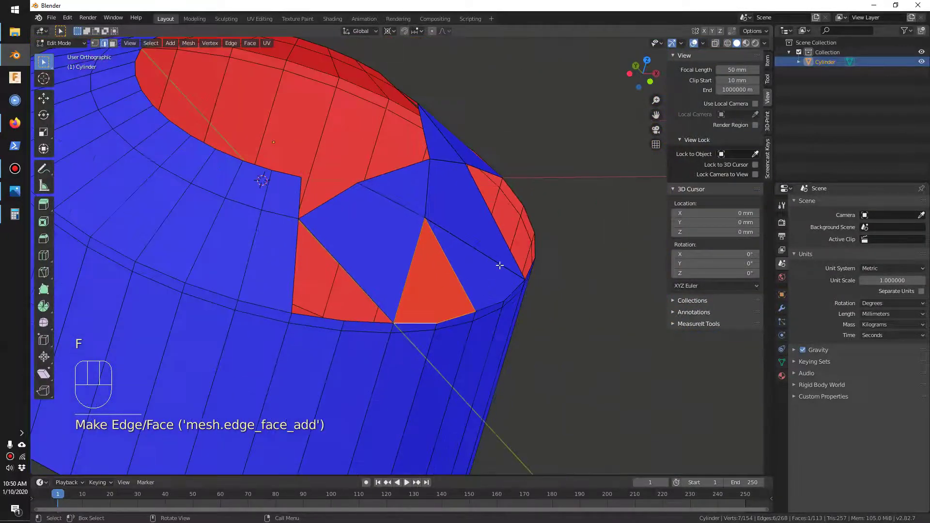
left_click(572, 307)
middle_click_drag(572, 307, 465, 310)
left_click(419, 287)
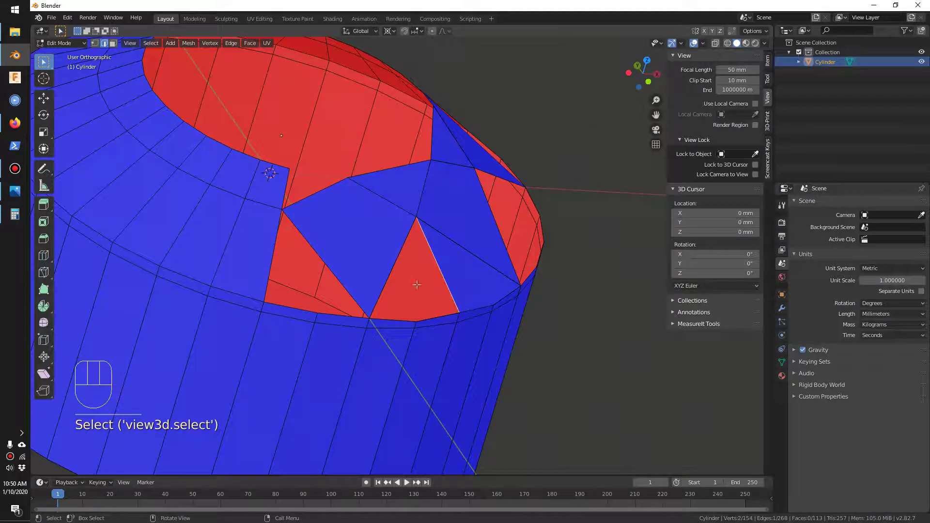
key("3")
left_click(395, 256)
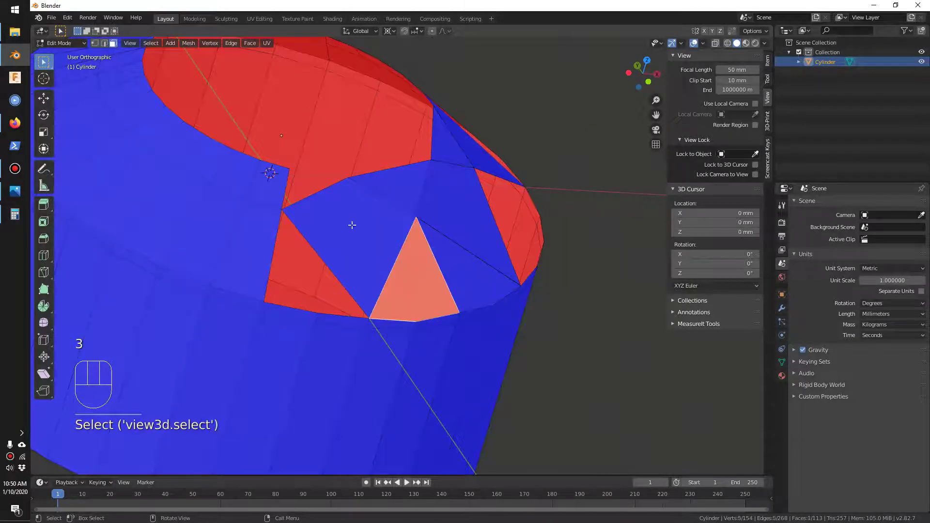
left_click(188, 43)
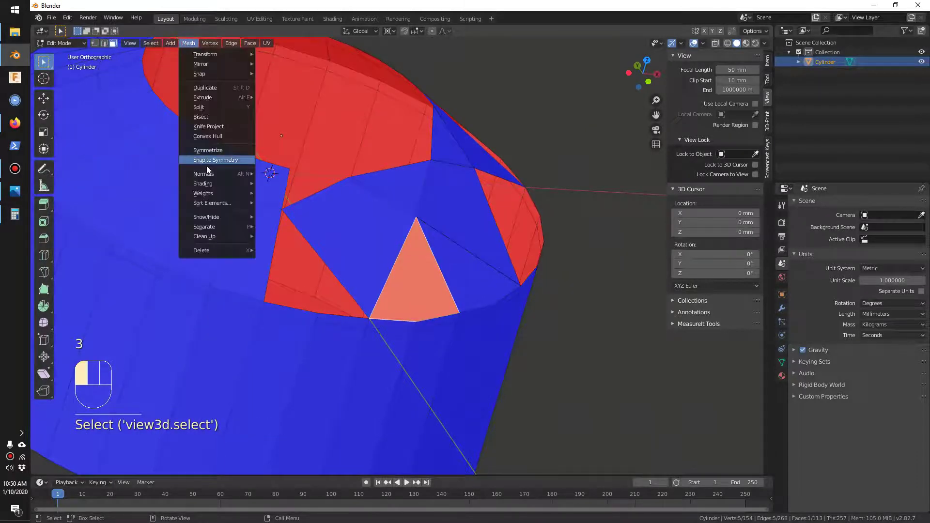
left_click(206, 166)
left_click(183, 44)
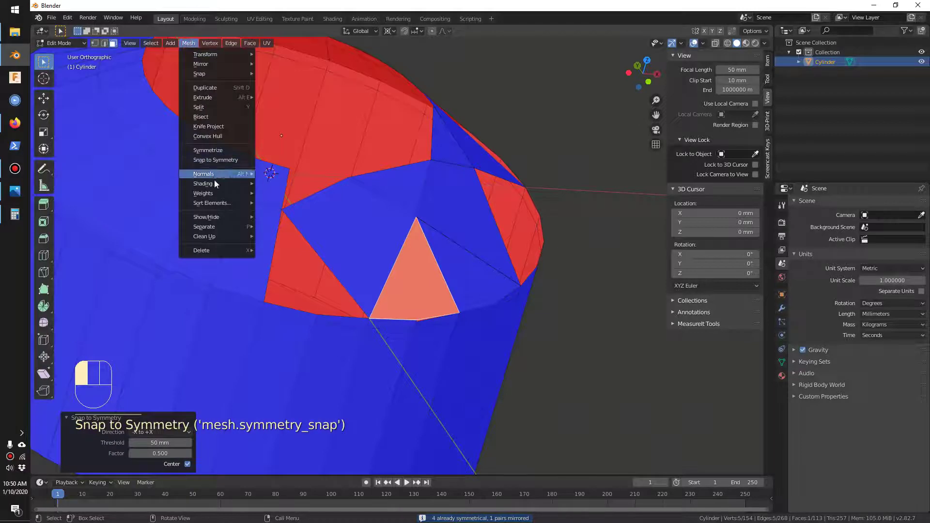
mouse_move(214, 176)
left_click(261, 174)
left_click(508, 283)
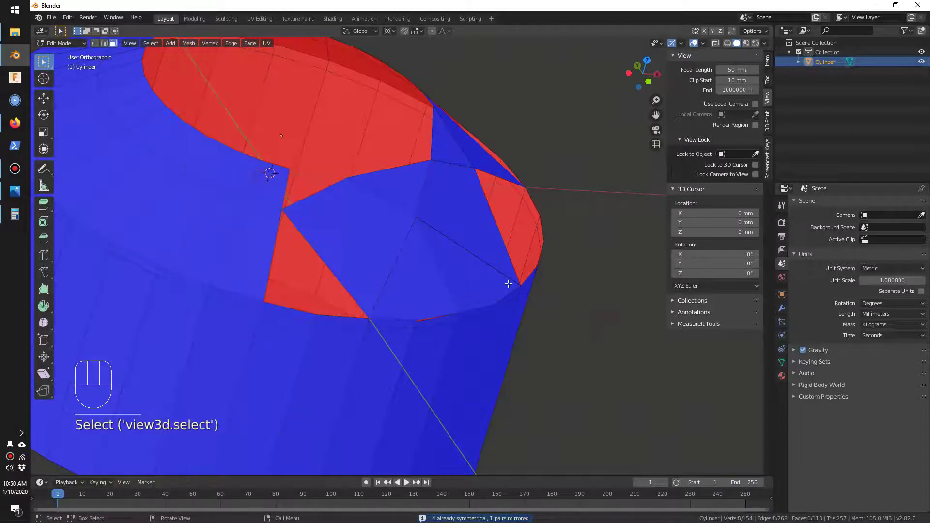
- Restore the selection of the left half-facet face and delete that face
middle_click_drag(484, 297, 357, 254)
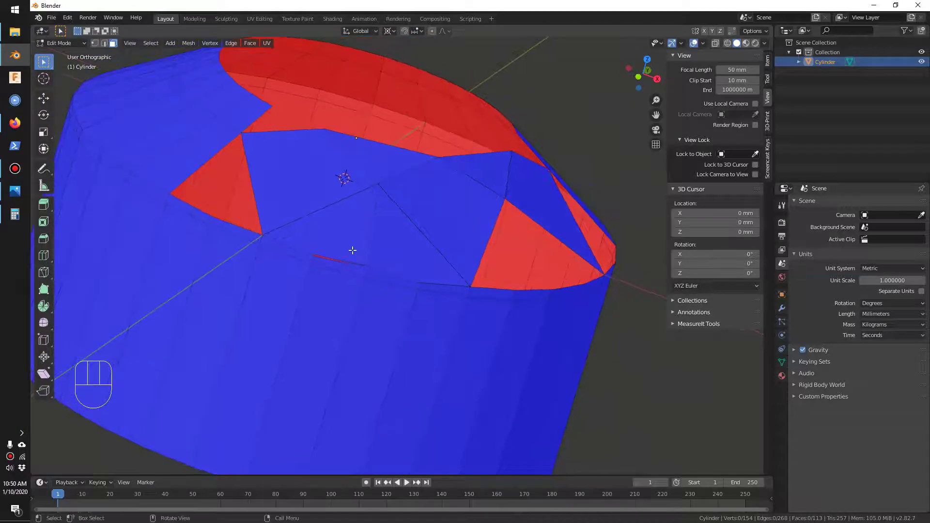
key("ctrl+z")
key("x")
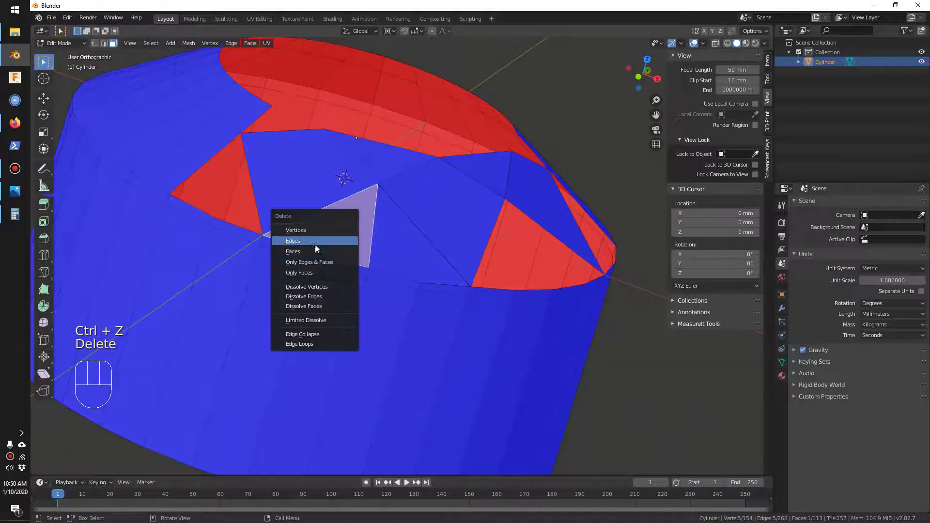
left_click(315, 251)
- Delete the narrow rim face under the outer end of the open left half facet
scroll(321, 258, "up", 1)
scroll(321, 258, "up", 1)
middle_click_drag(286, 260, 338, 280, "shift")
key("2")
left_click(323, 273)
left_click(299, 271)
left_click(289, 271)
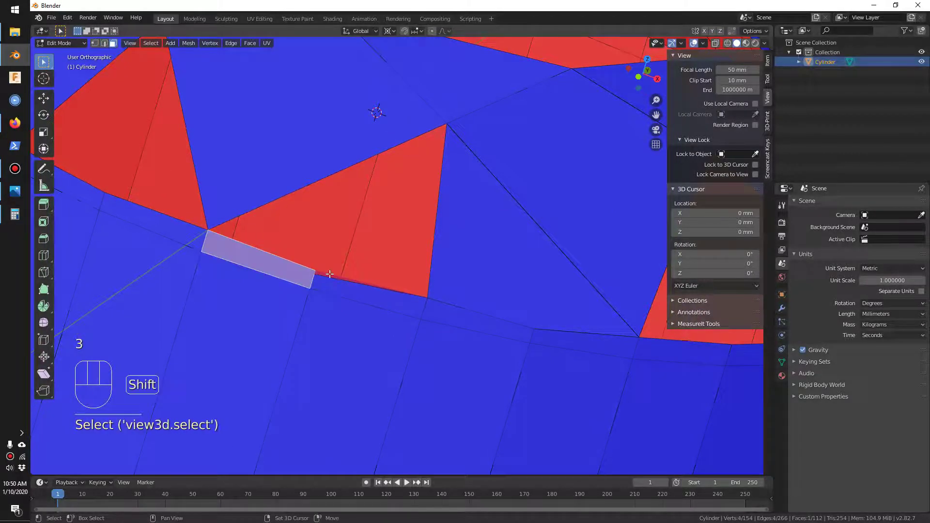
left_click(327, 276, "shift")
left_click(287, 275)
key("Delete")
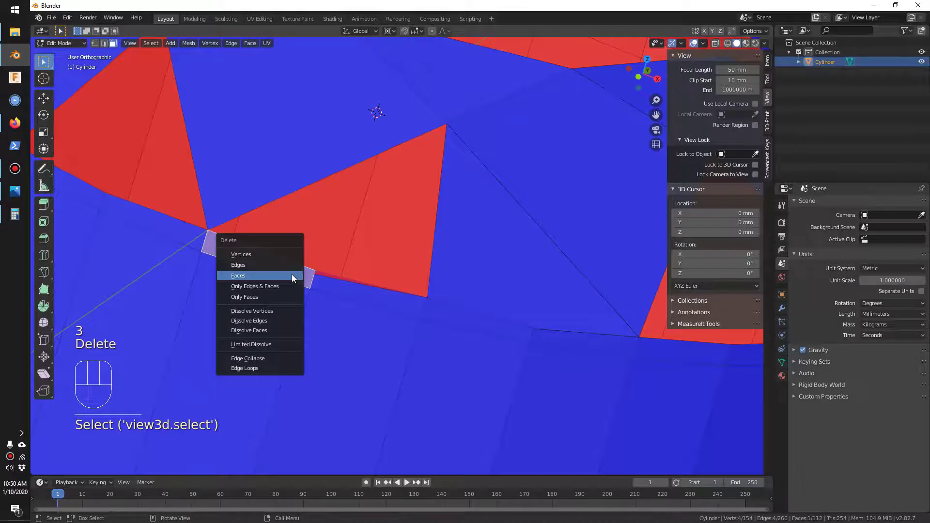
left_click(291, 275)
- Try deleting the adjacent narrow rim face under the open half facet, and undo the deletion
middle_click_drag(291, 274, 431, 208)
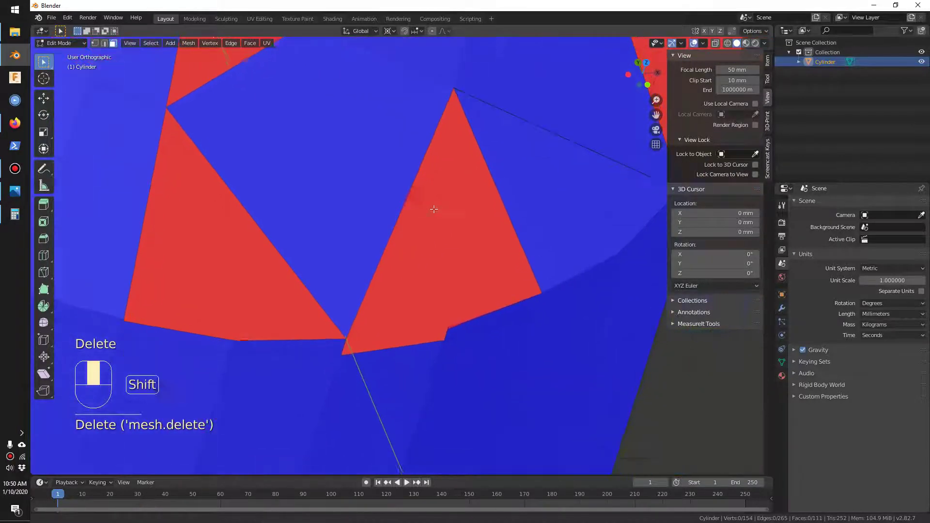
scroll(431, 208, "up", 2)
middle_click_drag(455, 334, 463, 298, "shift")
left_click(465, 298)
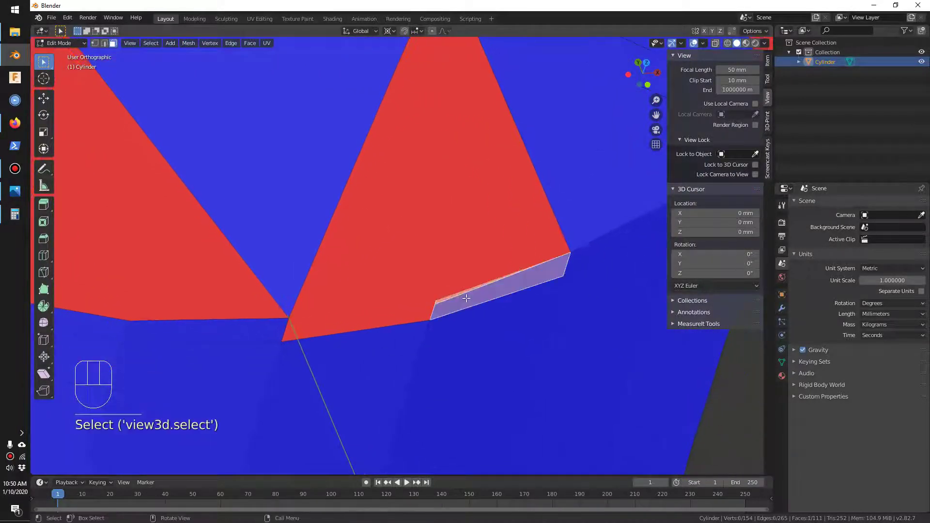
key("Delete")
left_click(466, 298)
key("ctrl+z")
- Connect the two upper rim vertices on either side of the rim gap with an edge
middle_click_drag(466, 293, 358, 220)
key("1")
left_click(357, 216)
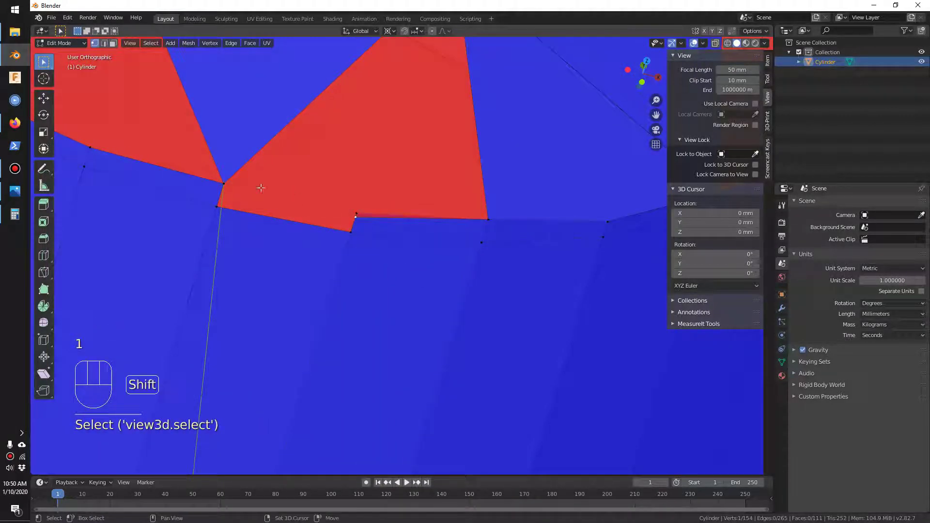
left_click(223, 184, "shift")
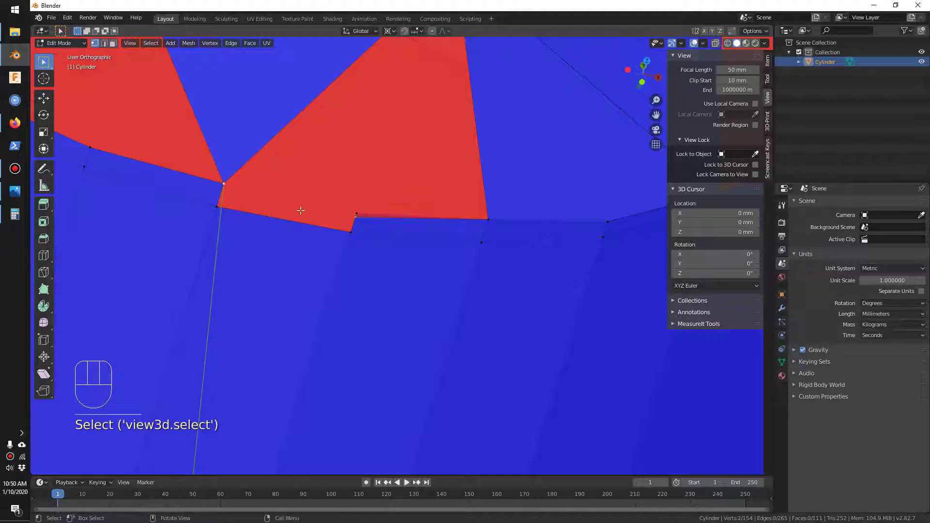
key("f")
- Dissolve the stray duplicate vertex just above the rim at the inner end of the gap
left_click(356, 214)
key("x")
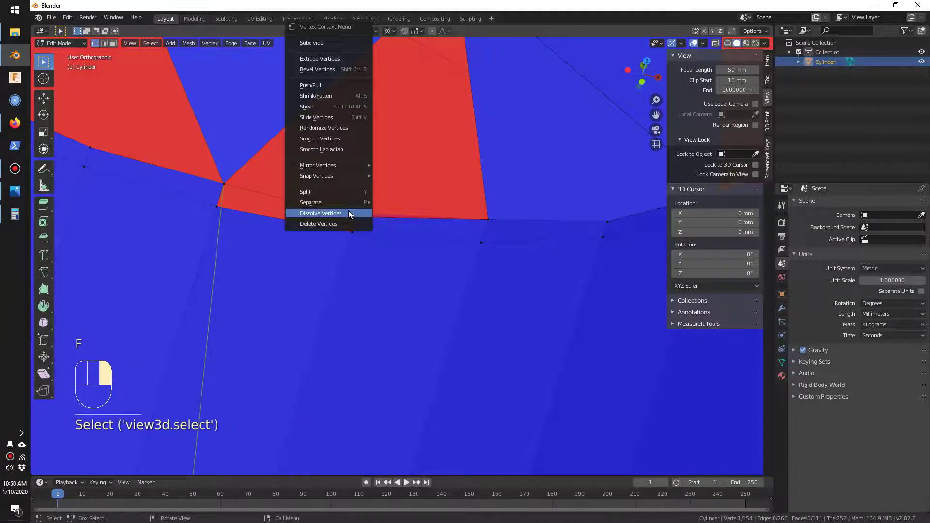
left_click(347, 211)
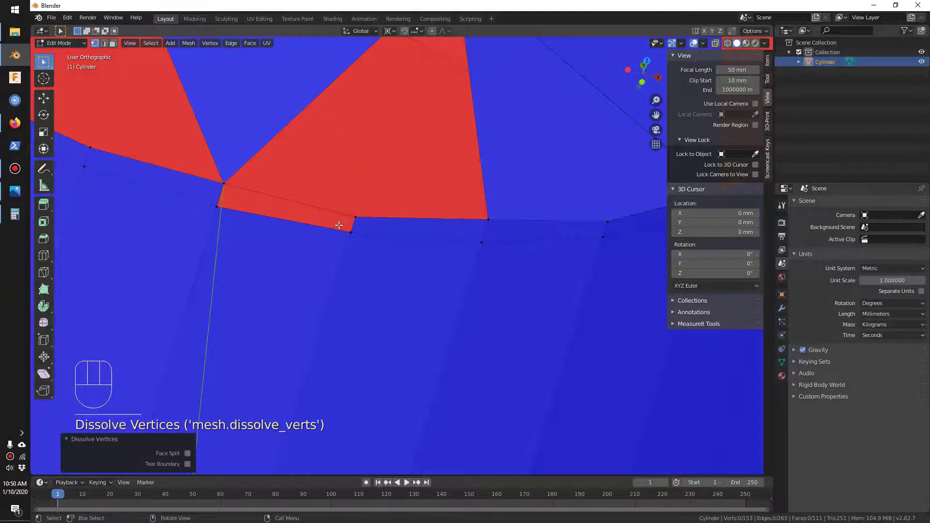
- Fill the rim gap with a face from its four bordering edges
key("2")
left_click(340, 214)
left_click(341, 212, "shift")
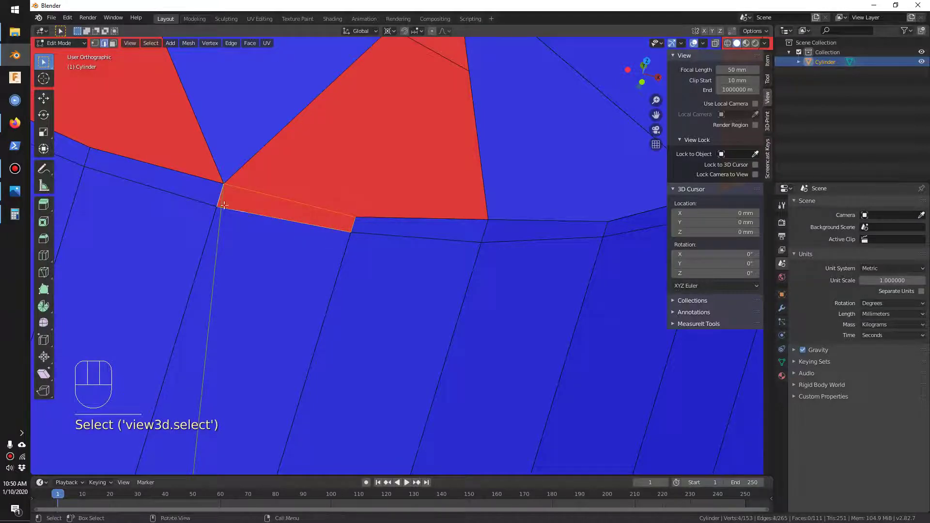
key("f")
- Fill the open left half of the lower facet from its bordering crown, dividing and rim edges
middle_click_drag(264, 230, 329, 235)
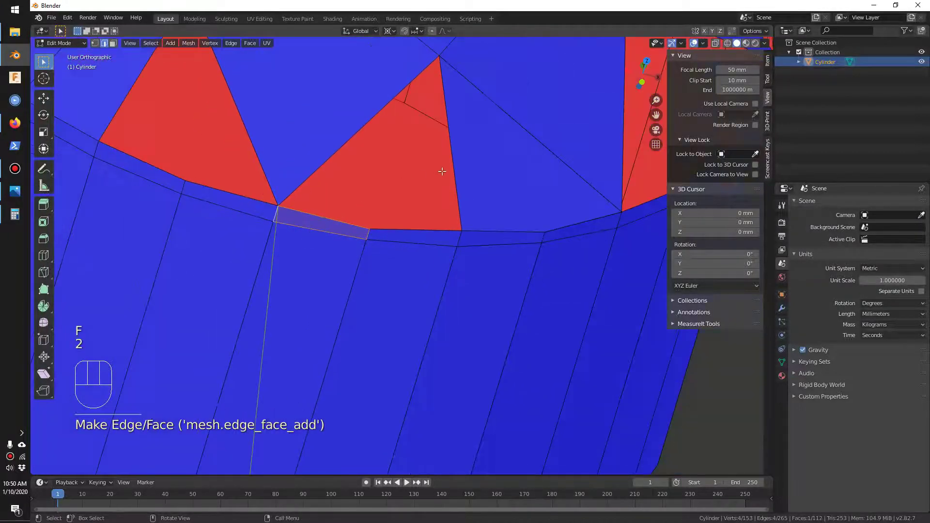
left_click(431, 229)
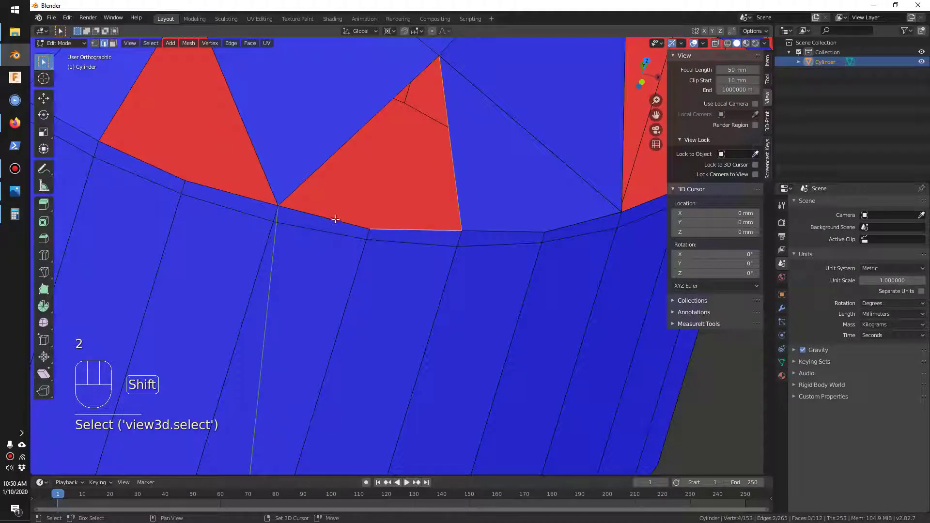
left_click(325, 165, "shift")
key("f")
- Delete the six narrow rim faces beneath the next two open lower facets
middle_click_drag(369, 199, 636, 96)
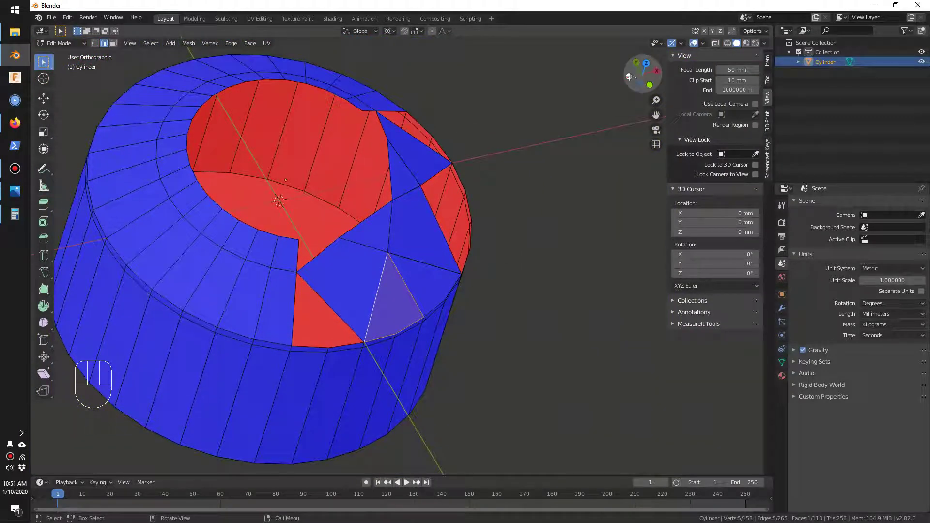
left_click(657, 70)
middle_click_drag(376, 247, 415, 291)
middle_click_drag(334, 326, 390, 341)
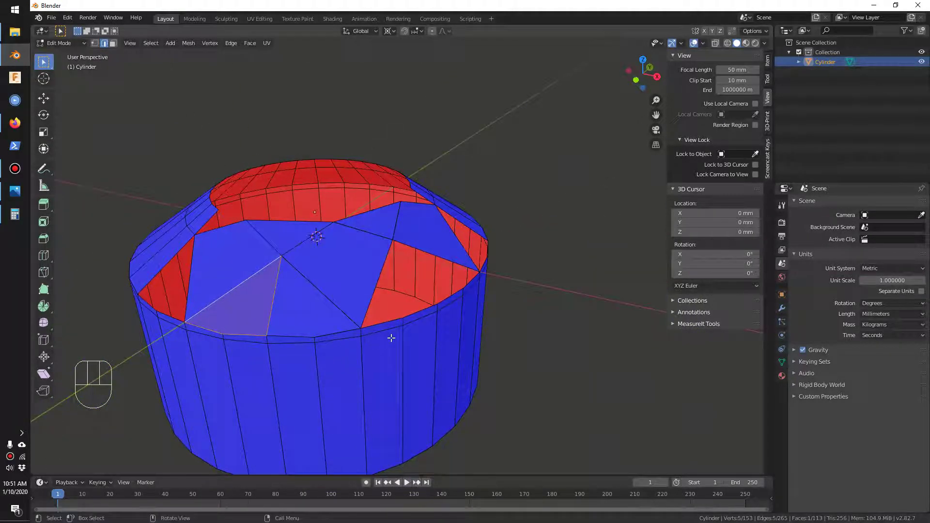
key("3")
left_click(382, 328)
left_click(426, 312, "shift")
left_click(453, 298, "shift")
left_click(472, 285, "shift")
middle_click_drag(471, 285, 497, 296)
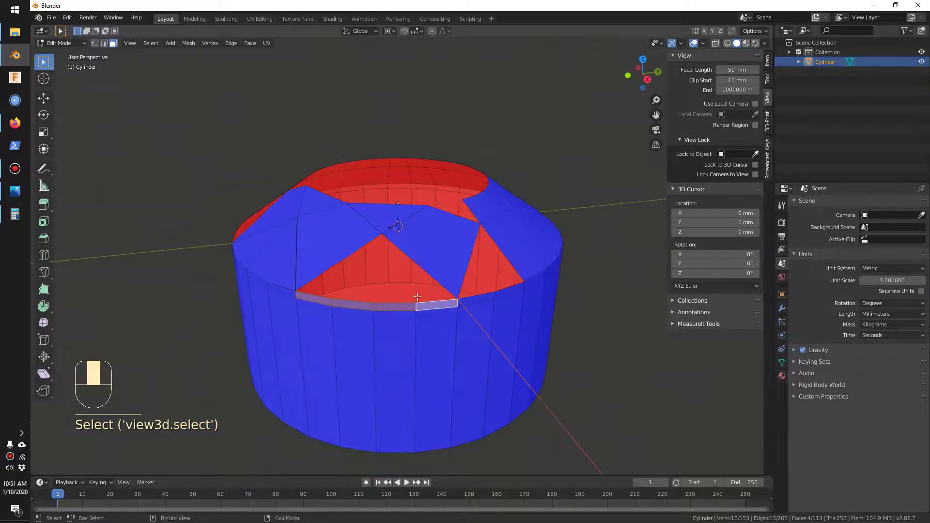
left_click(496, 297, "shift")
left_click(504, 290, "shift")
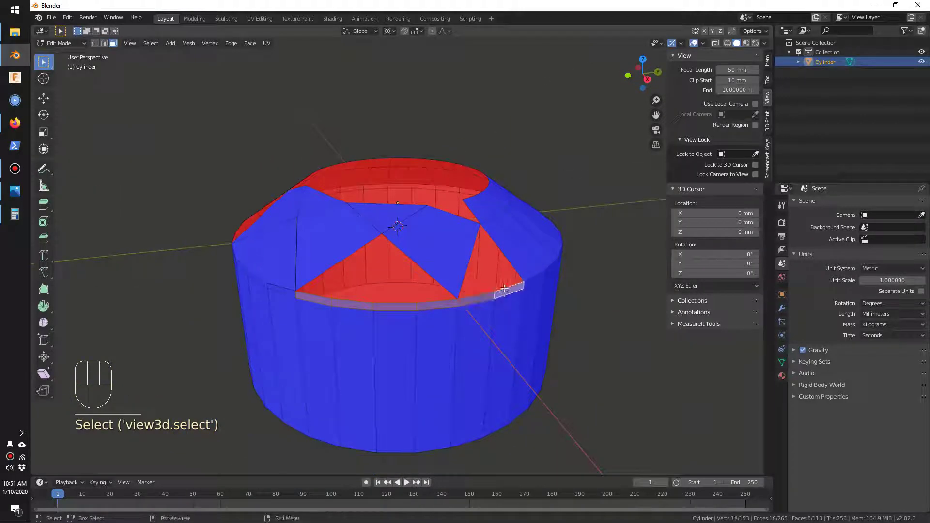
key("Delete")
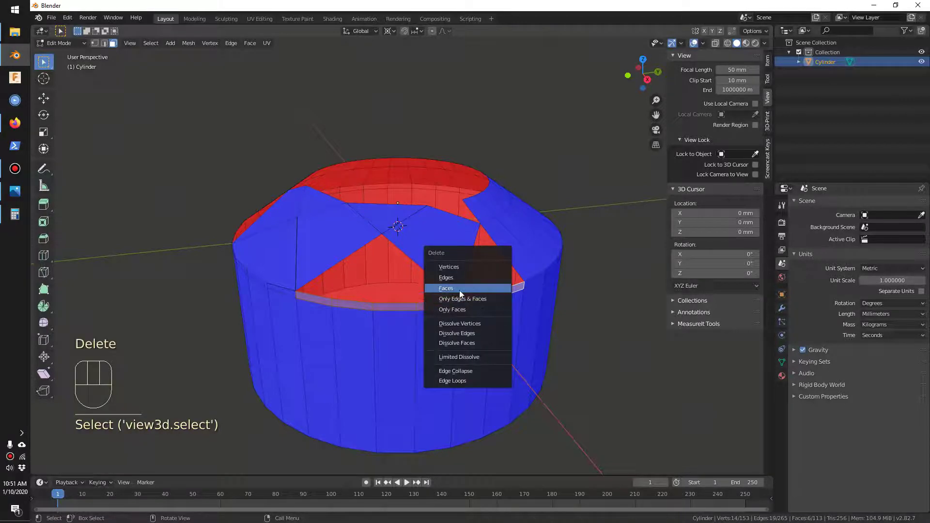
left_click(485, 290)
- Duplicate the two finished half-facet faces in place and rotate the copy 45° around the Z axis
middle_click_drag(485, 290, 439, 312)
left_click(376, 331)
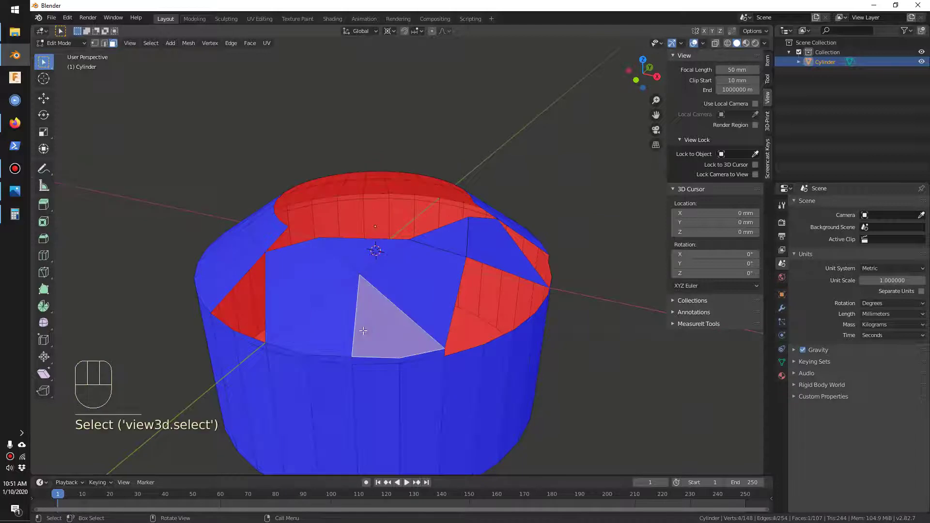
left_click(333, 331, "shift")
middle_click_drag(501, 334, 442, 333, "shift")
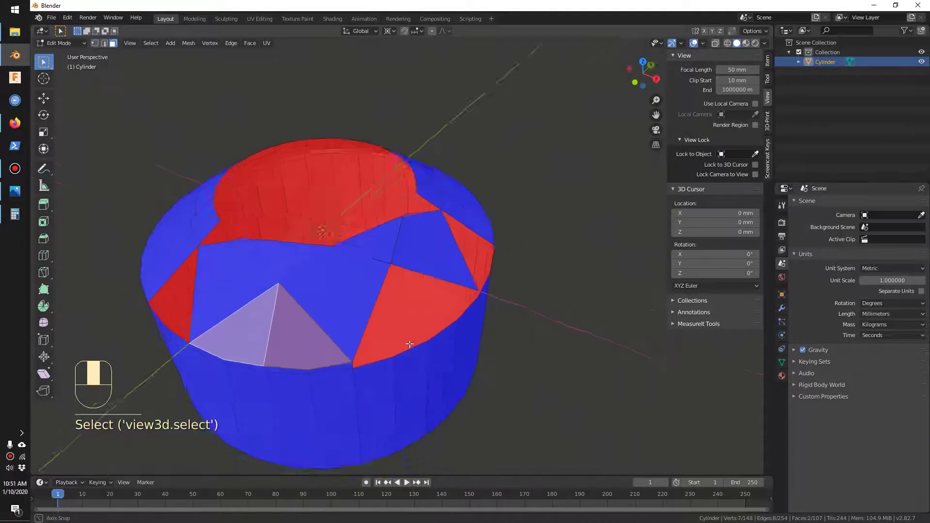
left_click(195, 46)
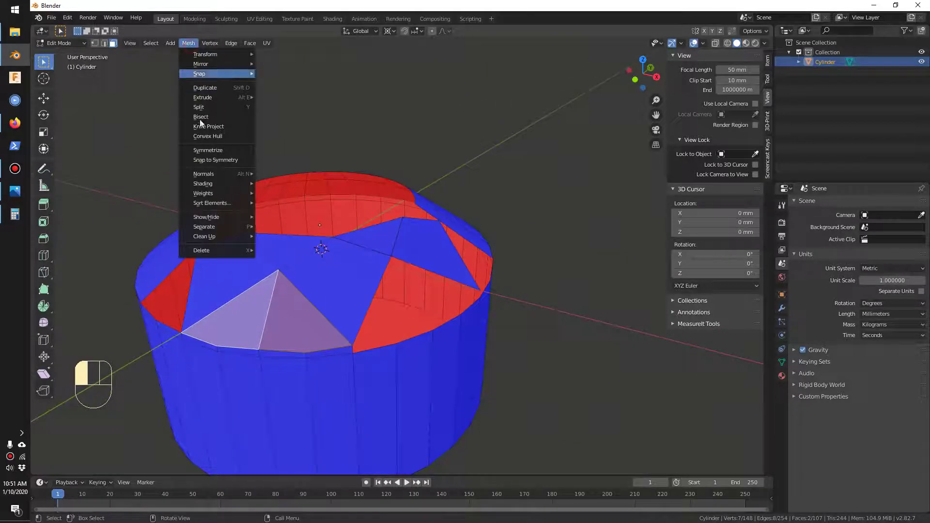
left_click(209, 91)
right_click(485, 120)
key("r")
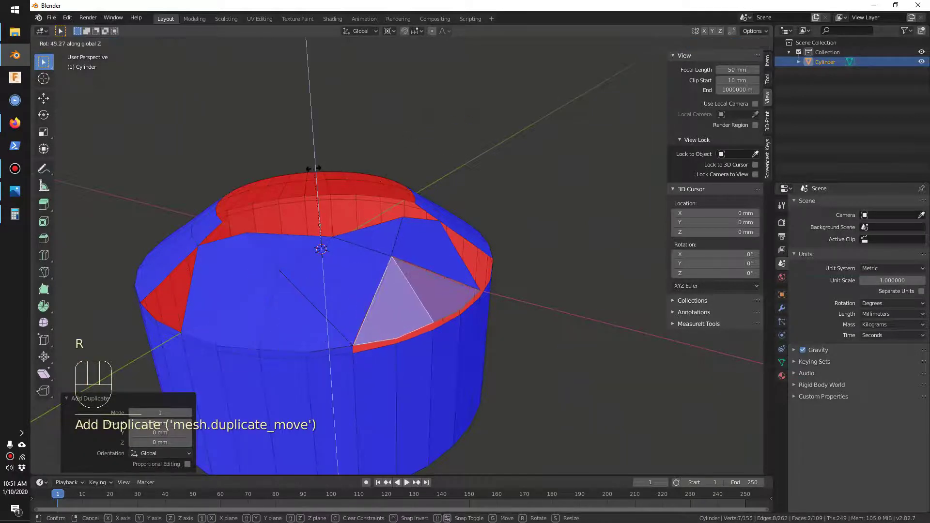
left_click(317, 169)
- Switch to the Onshape Diamond-2nd model and examine the facets along its girdle as a reference
middle_click_drag(430, 189, 496, 128)
middle_click_drag(387, 282, 415, 255, "shift")
key("alt+Tab")
right_click_drag(608, 346, 539, 225)
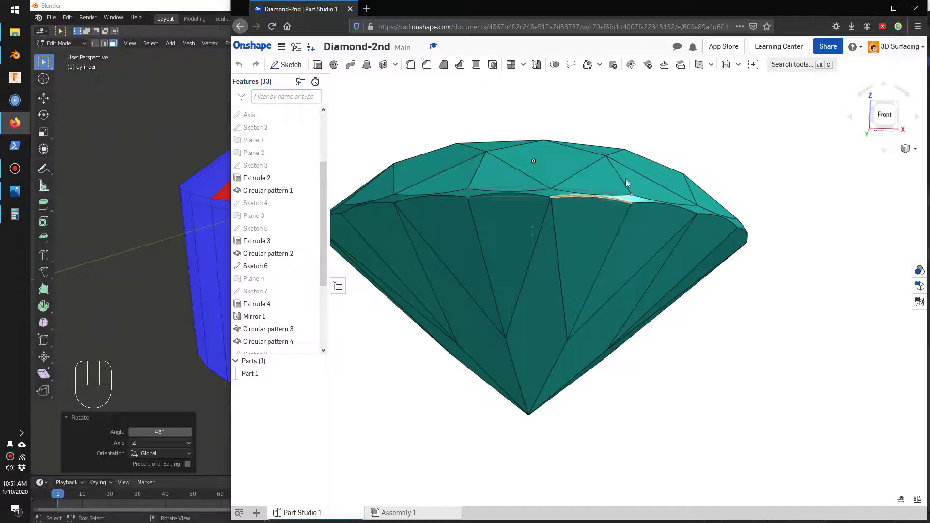
- Switch back to Blender and select the large flat face on the underside of the cylinder
key("alt+Tab")
middle_click_drag(416, 251, 364, 217)
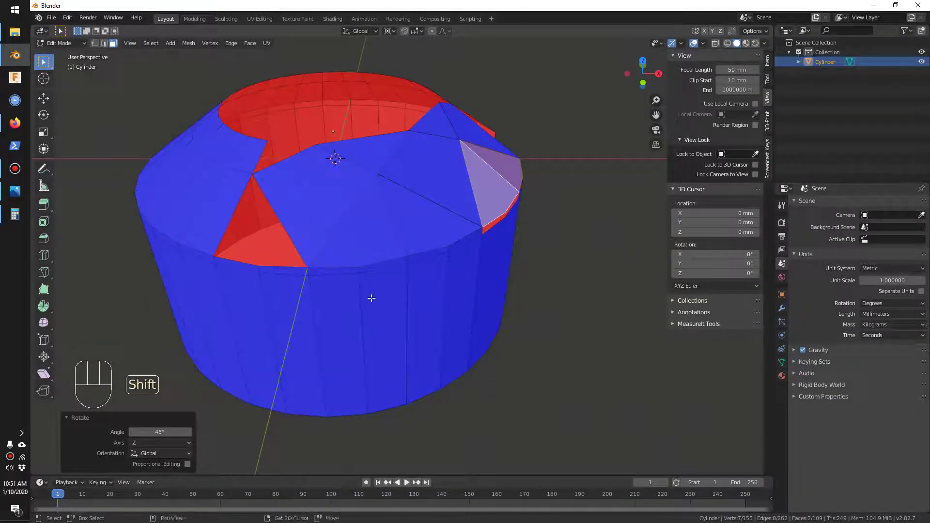
middle_click_drag(370, 297, 370, 281, "shift")
mouse_move(374, 346)
middle_mouse_down()
mouse_move(370, 265)
mouse_move(363, 359)
middle_mouse_up()
left_click(365, 359)
- Try to scale the cylinder's bottom face uniformly to about 0.813
key("s")
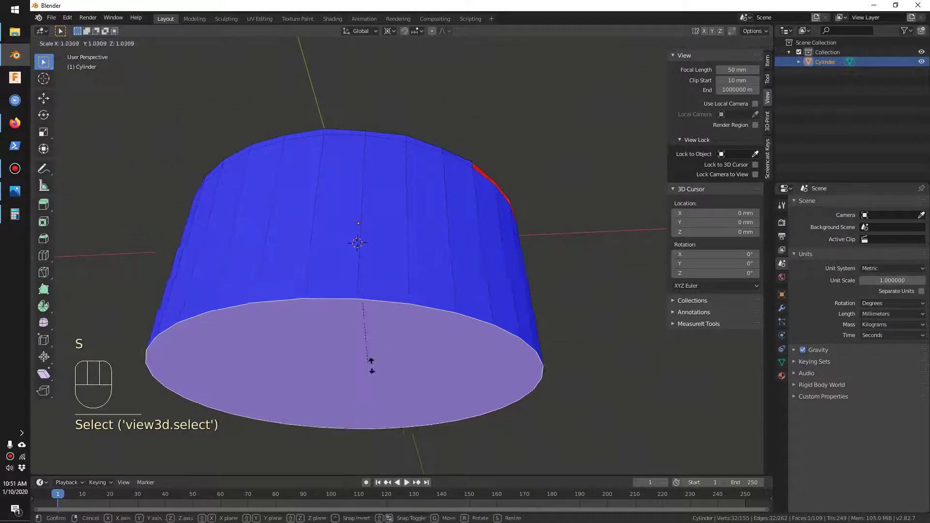
left_click(364, 337)
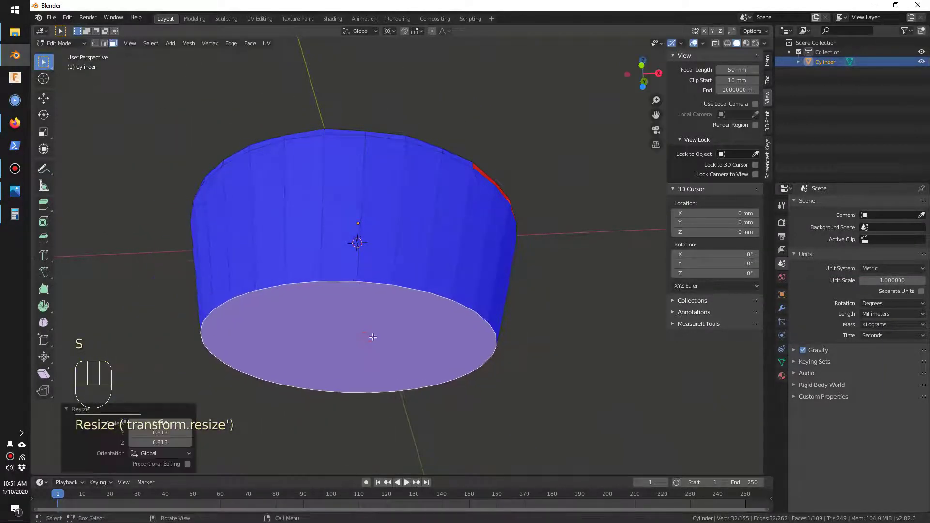
key("ctrl+z")
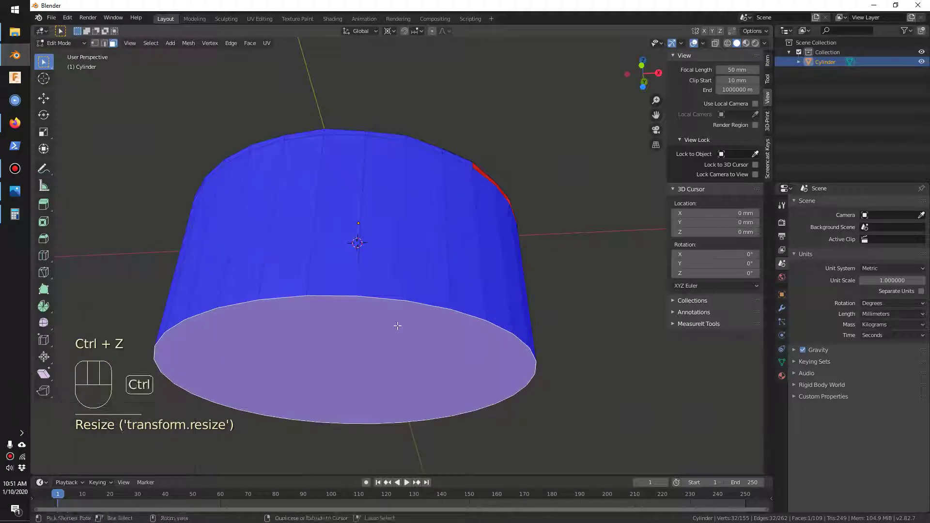
- Set the transform pivot to Bounding Box Center and scale the bottom face to 0 so it collapses to a point
left_click(388, 31)
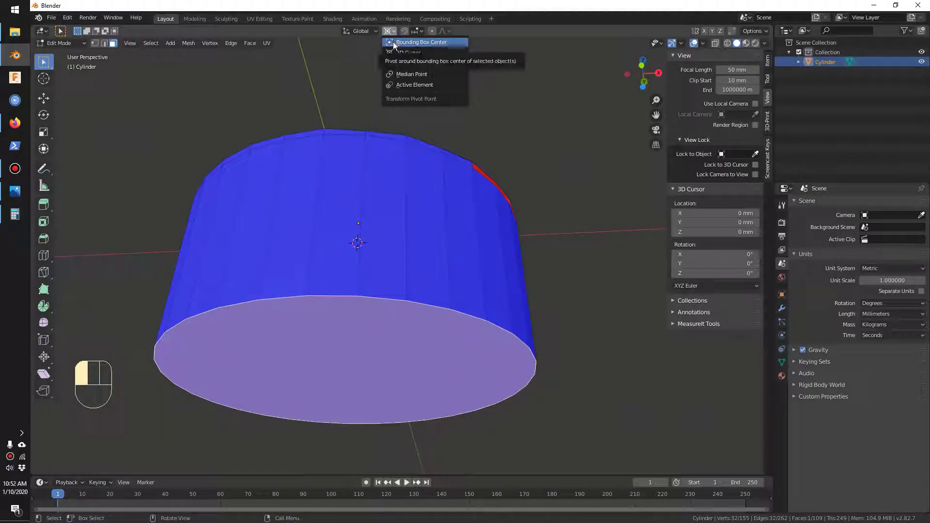
key("s")
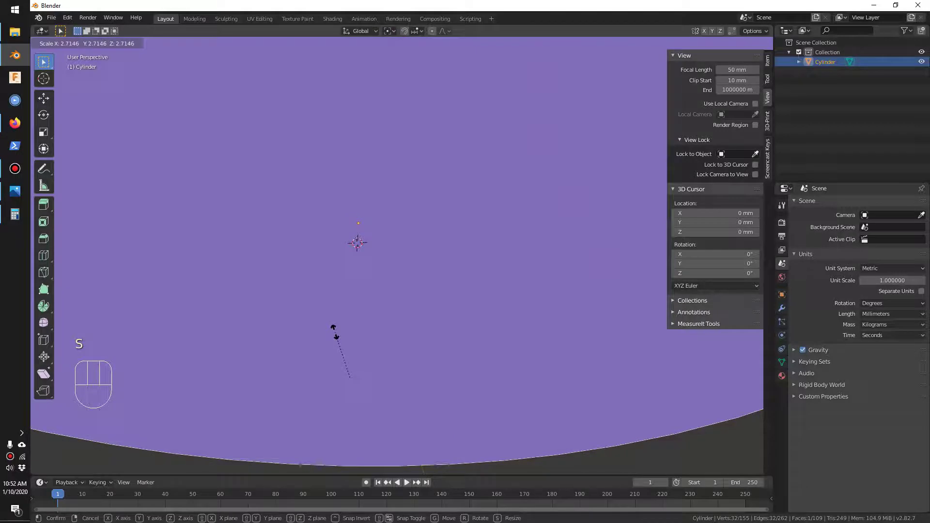
key("0")
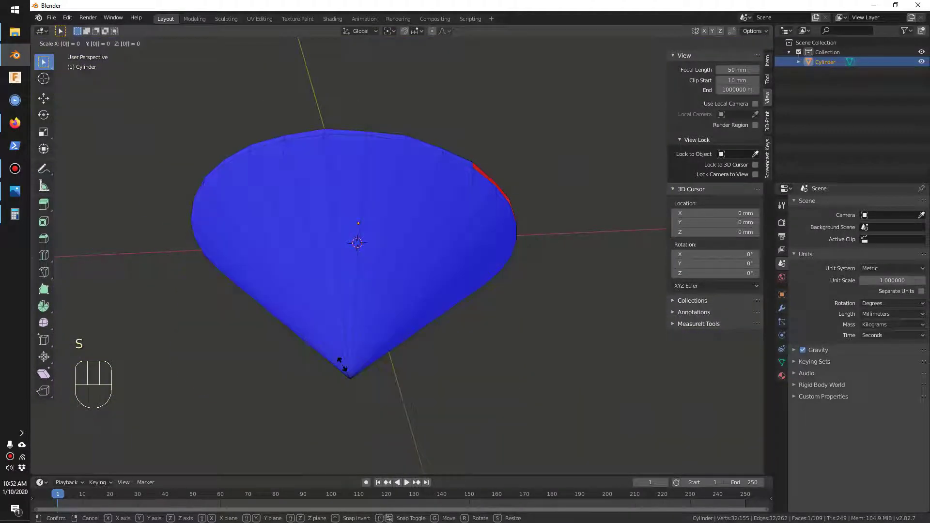
key("Return")
- Add one horizontal loop cut around the lower cone, slid about 70% of the way down from the girdle to the tip
middle_click_drag(417, 347, 365, 309)
left_click(44, 255)
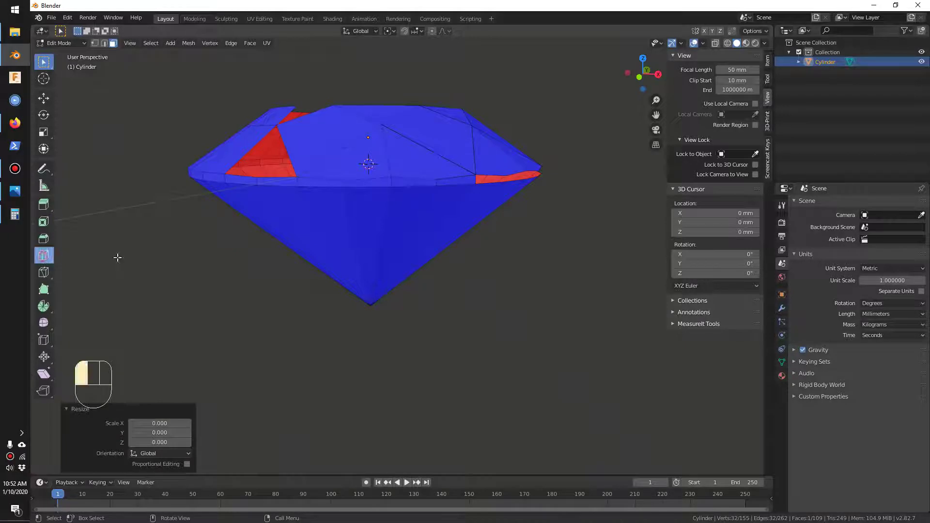
left_click_drag(334, 242, 349, 268)
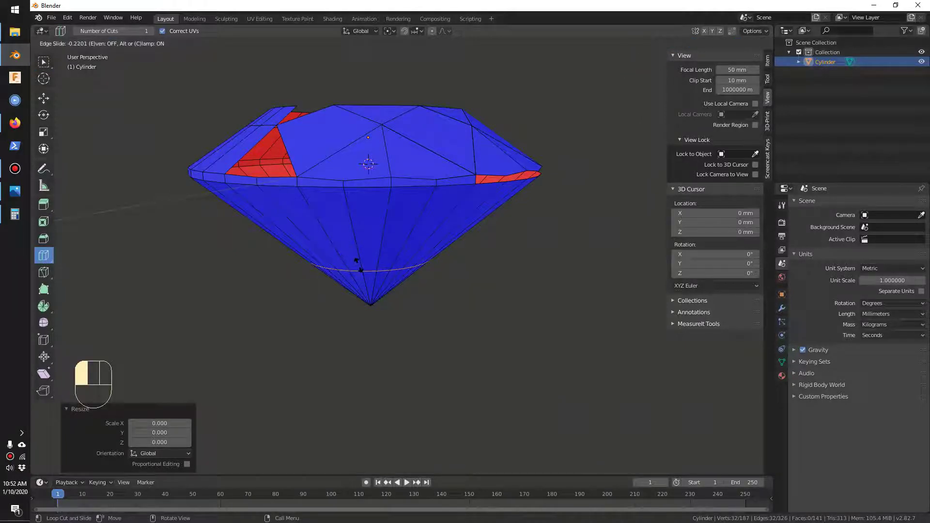
left_click_drag(360, 268, 361, 268)
middle_click_drag(473, 292, 409, 297)
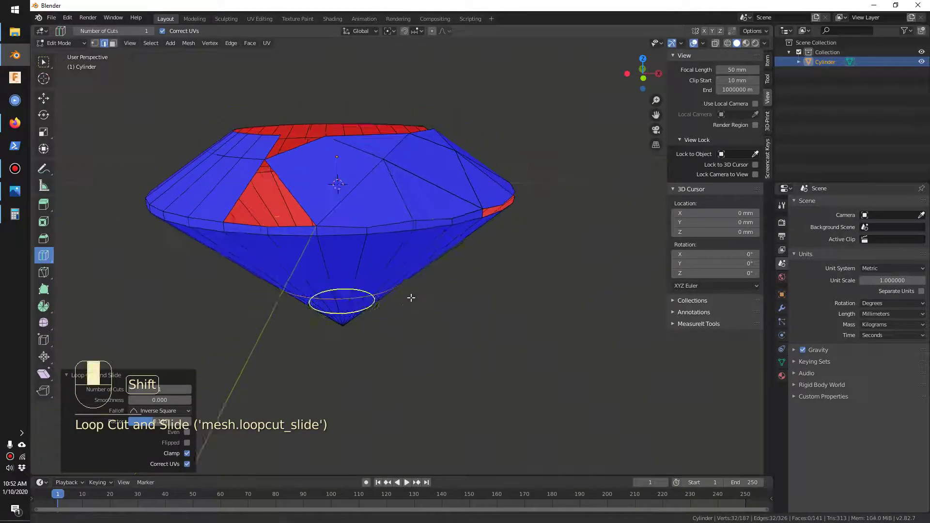
middle_click_drag(344, 236, 355, 252)
- Delete two adjacent upper faces of the front pavilion and the two tip faces directly below them
key("3")
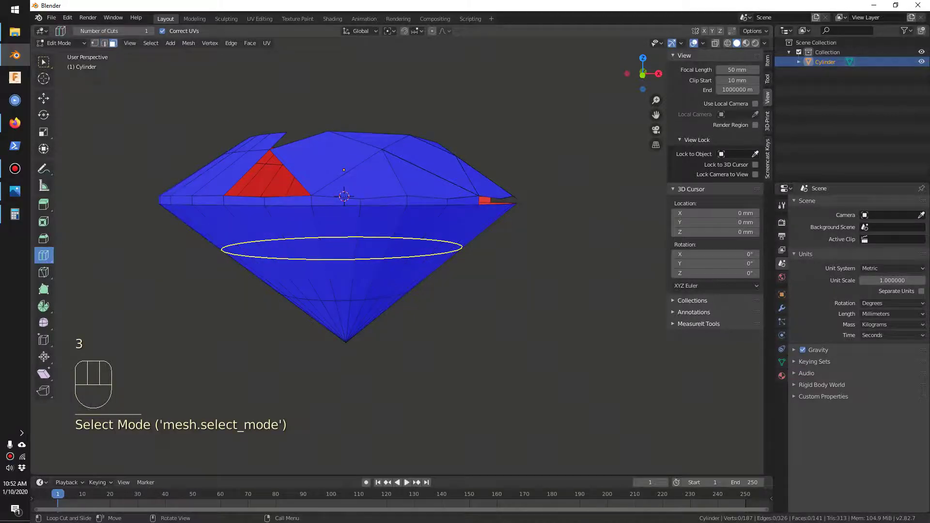
key("ctrl+z")
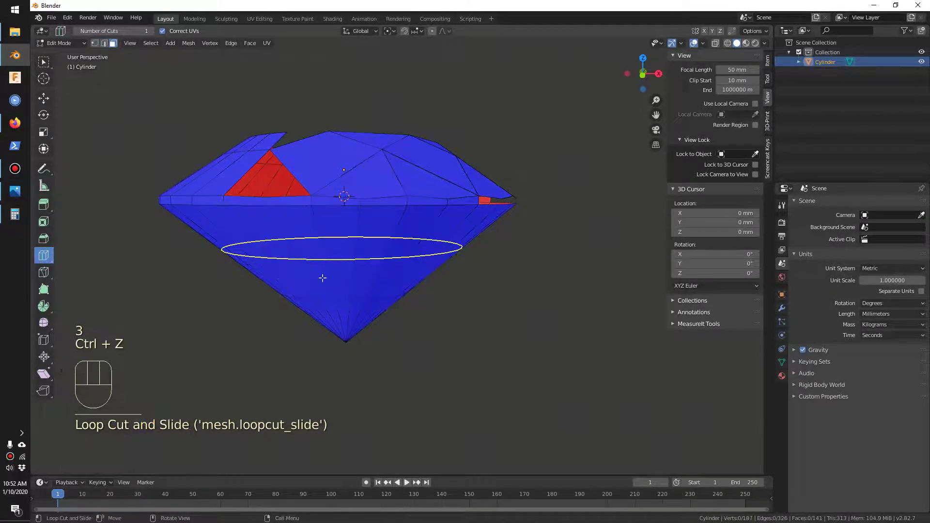
left_click(45, 63)
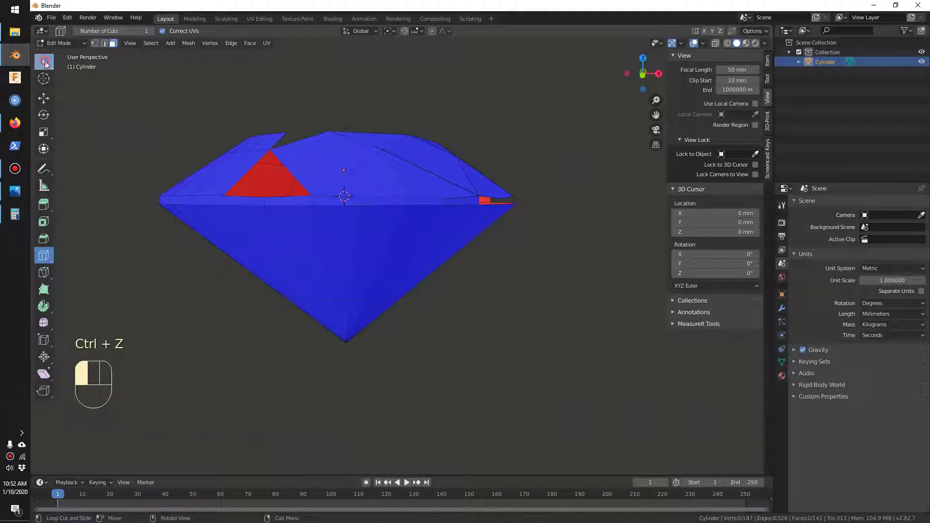
left_click(365, 255)
left_click(338, 258, "shift")
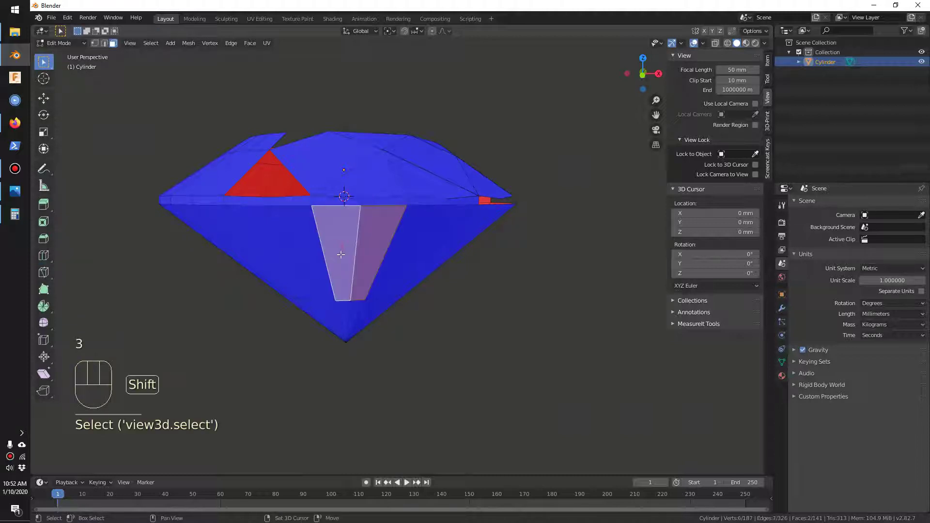
left_click(345, 311, "shift")
left_click(354, 309, "shift")
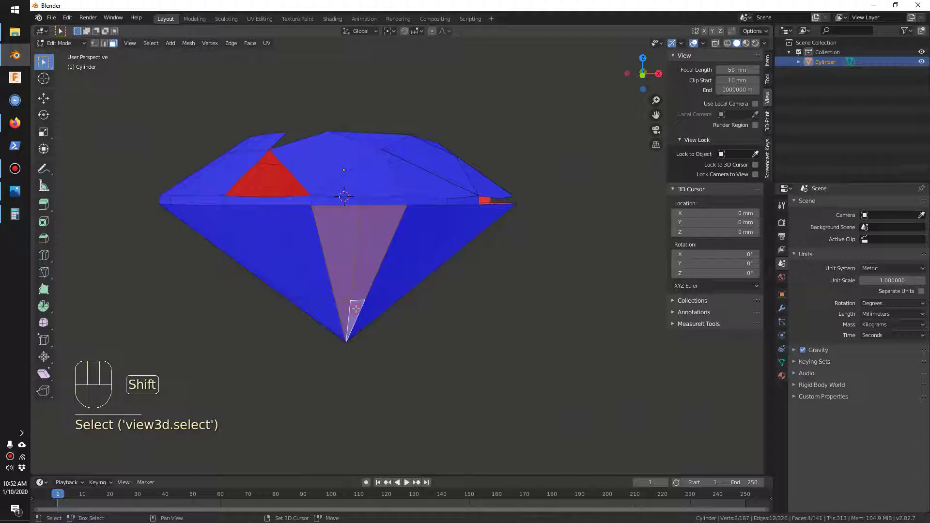
key("Delete")
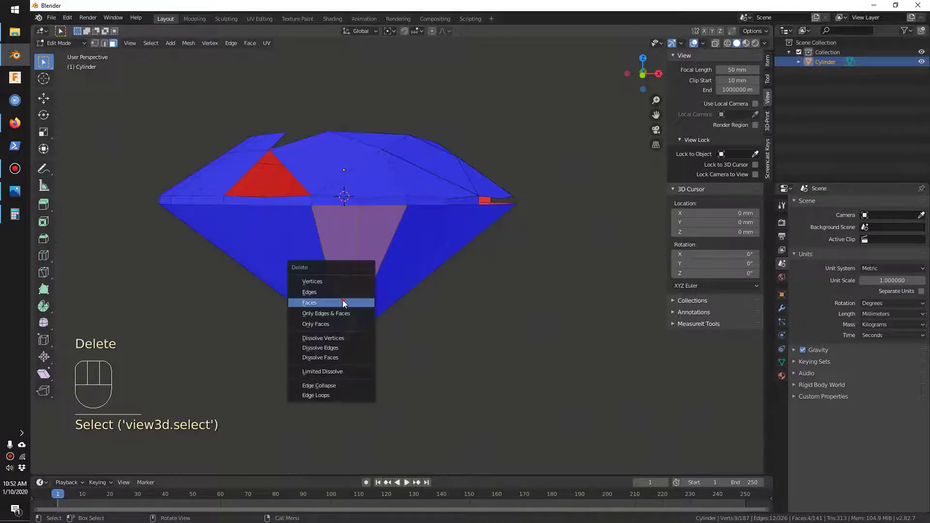
left_click(342, 300)
- Connect the girdle vertex at the opening's left corner to the loop-cut vertex on its right side with an edge
key("1")
left_click(312, 205)
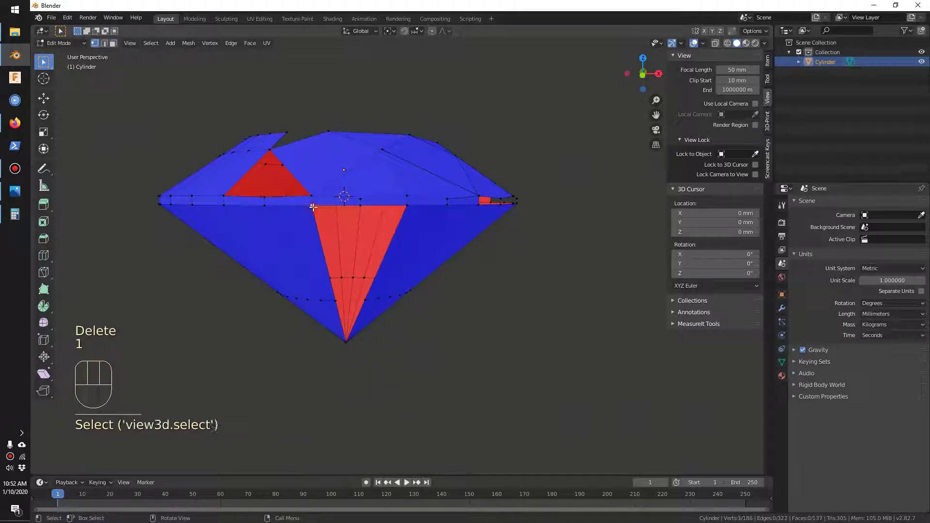
left_click(366, 300, "shift")
key("f")
- Delete the next two upper pavilion faces left of the opening and the two tip faces beneath them
middle_click_drag(338, 318, 316, 264)
key("3")
left_click(315, 257, "shift")
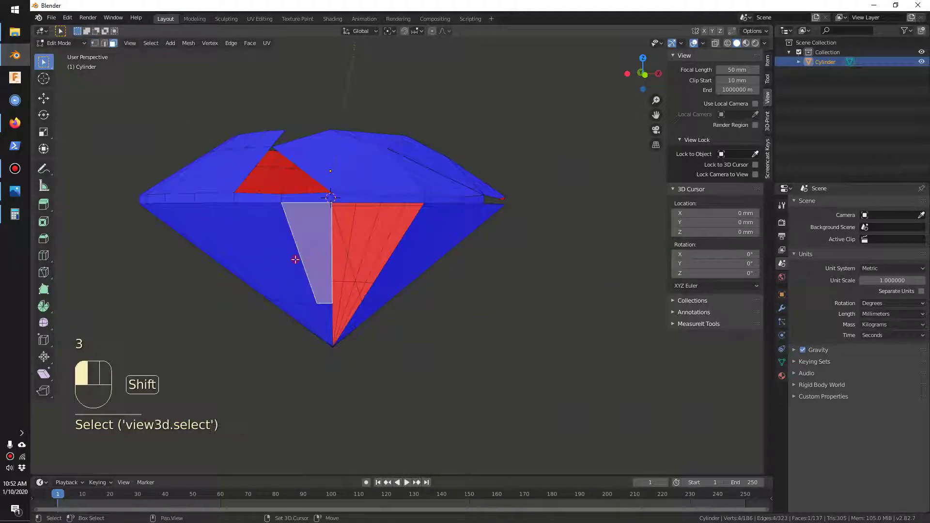
left_click(310, 291, "shift")
left_click(325, 313, "shift")
left_click(327, 313, "shift")
key("Delete")
left_click(329, 309)
- Connect the same girdle vertex to the loop-cut vertex on the left side of the enlarged opening with an edge
key("1")
middle_click_drag(330, 198, 338, 199)
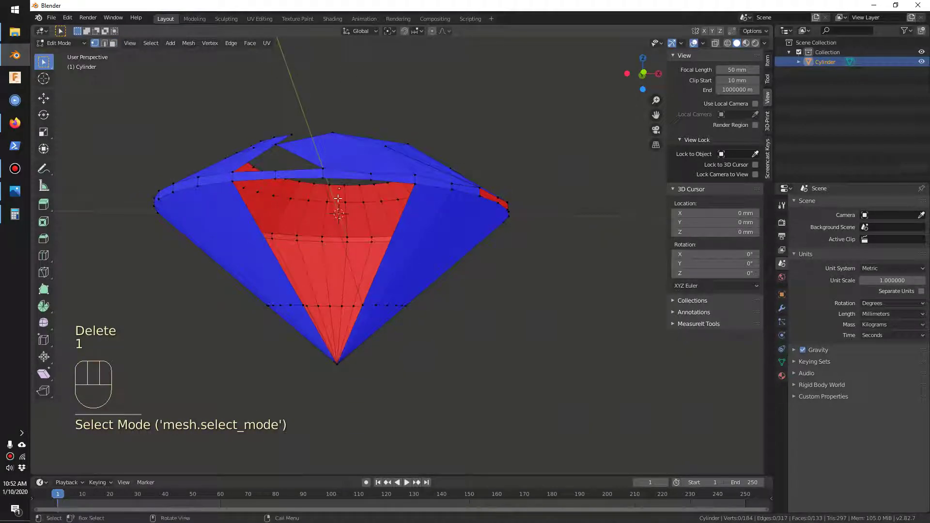
left_click(322, 178, "shift")
key("f")
- Fill the kite-shaped pavilion facet between the two new diagonal edges and the edges running down to the tip
middle_click_drag(314, 306, 348, 260)
key("2")
left_click(349, 253, "shift")
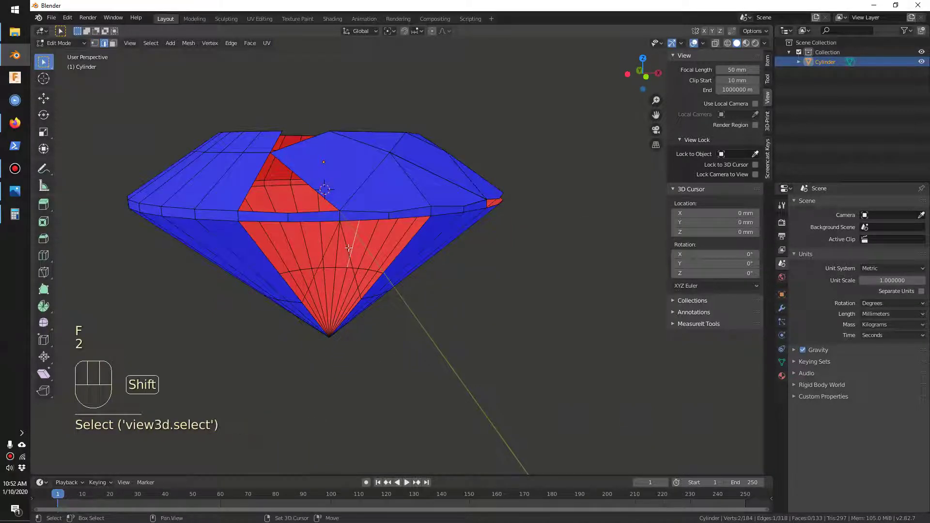
left_click(314, 305, "shift")
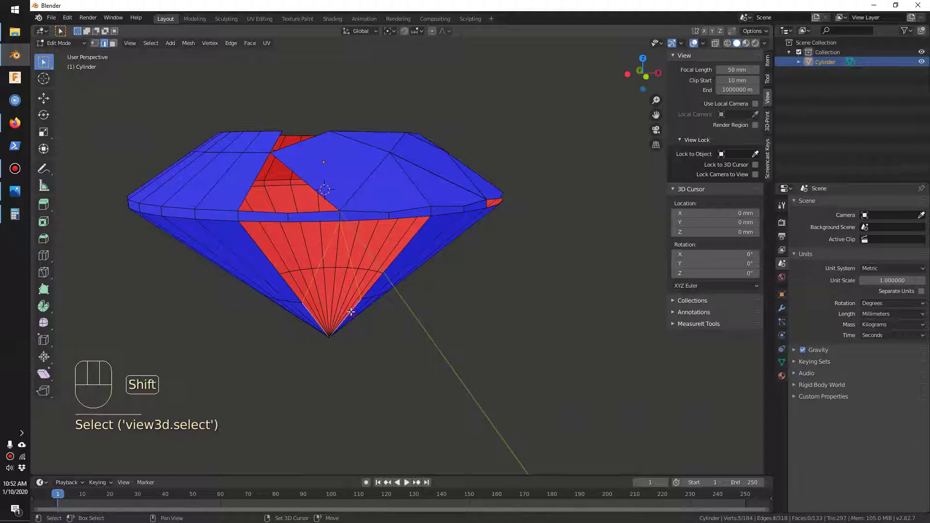
key("f")
- Fill the triangular gap between the kite facet's right edge, the girdle and the neighbouring pavilion edge
middle_click_drag(390, 328, 401, 299)
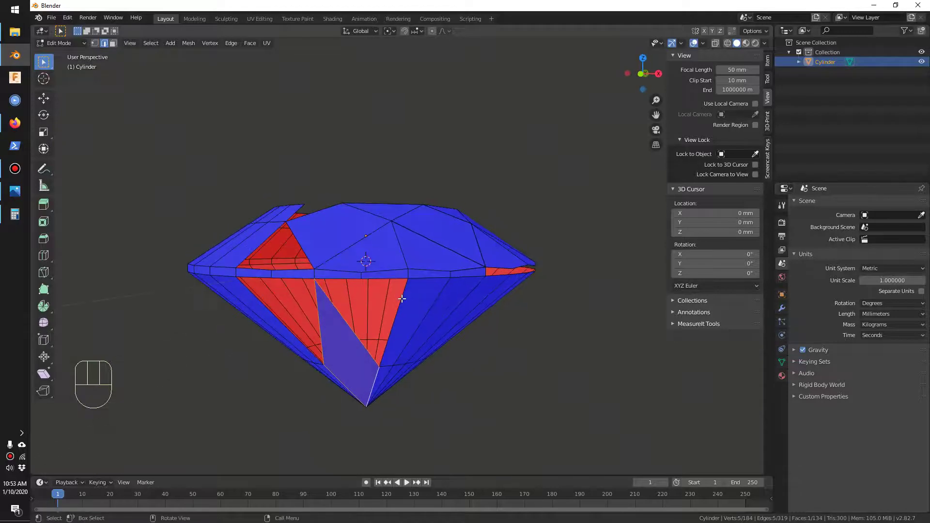
left_click(380, 312, "shift")
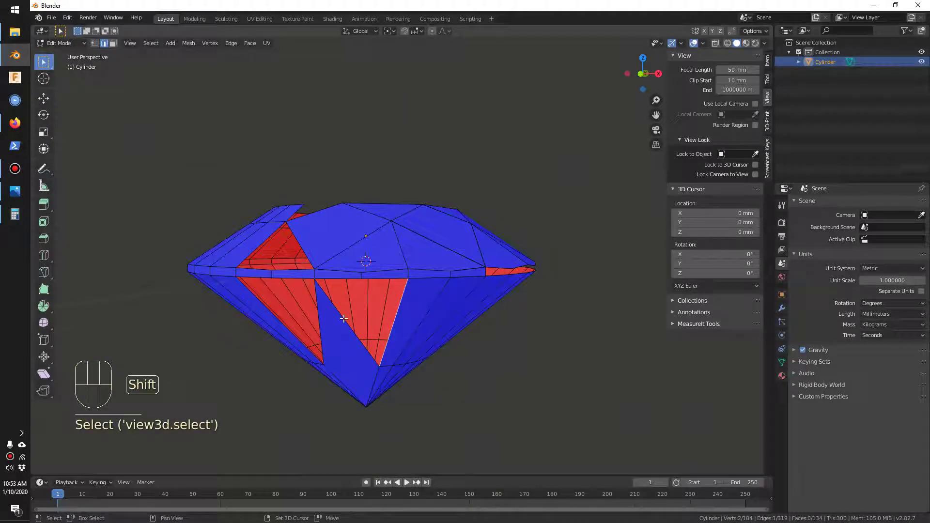
key("f")
- Delete the run of narrow upper and tip pavilion faces to the right of the rebuilt kite and triangle facets
middle_click_drag(413, 328, 405, 321)
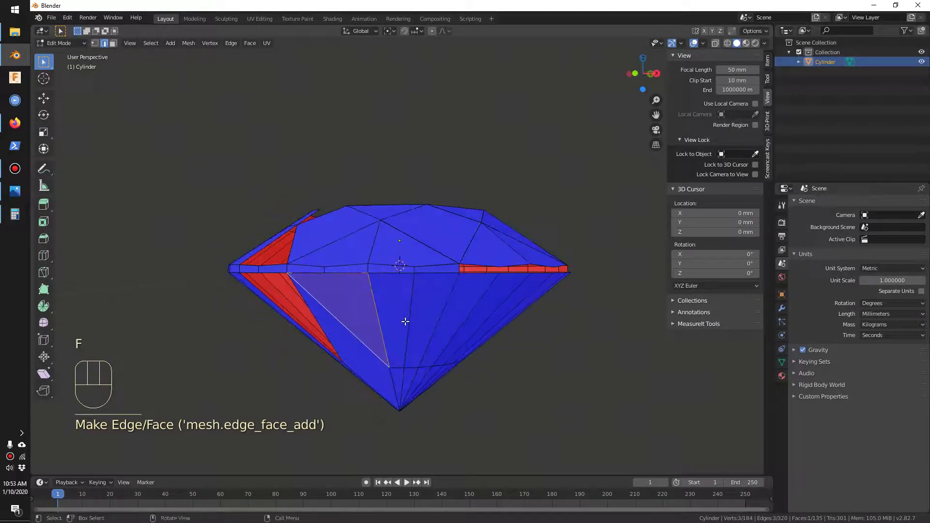
key("3")
left_click(403, 322)
left_click(425, 320, "shift")
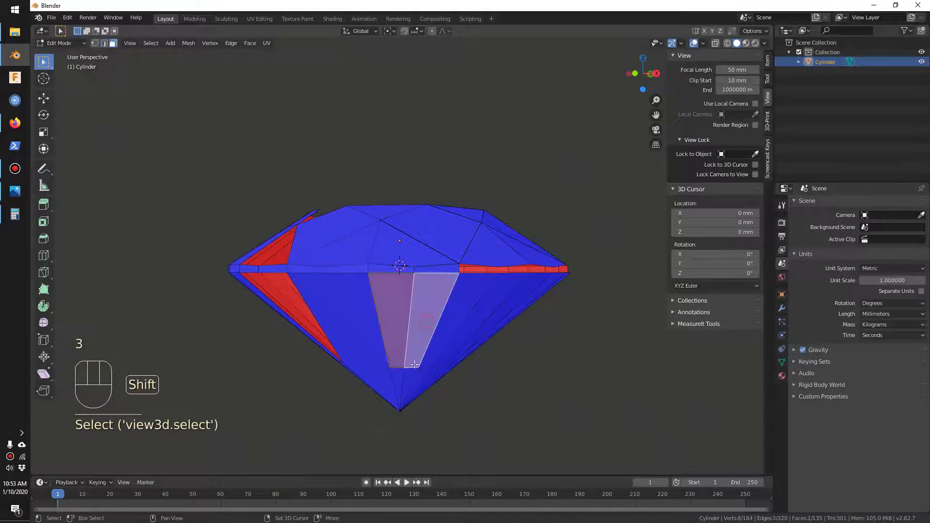
left_click(398, 379, "shift")
middle_click_drag(446, 356, 434, 332)
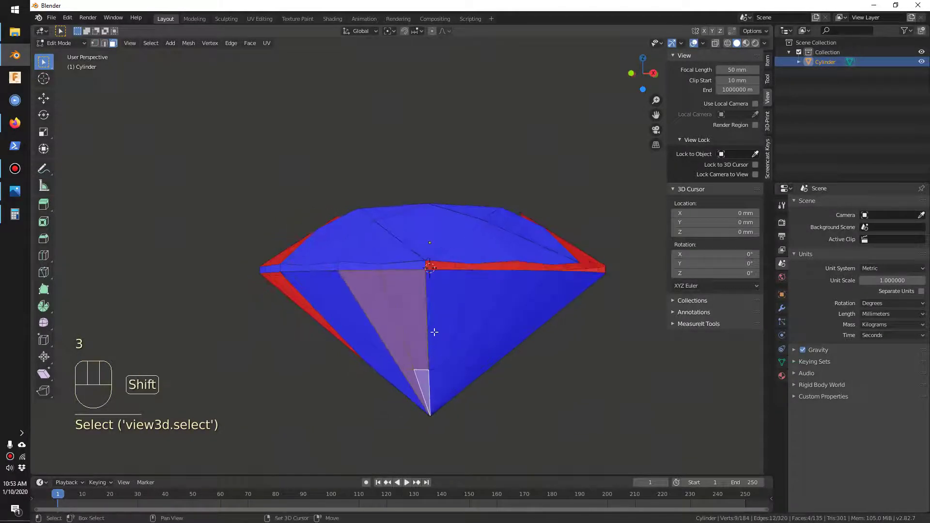
left_click(453, 364, "shift")
left_click(455, 366, "shift")
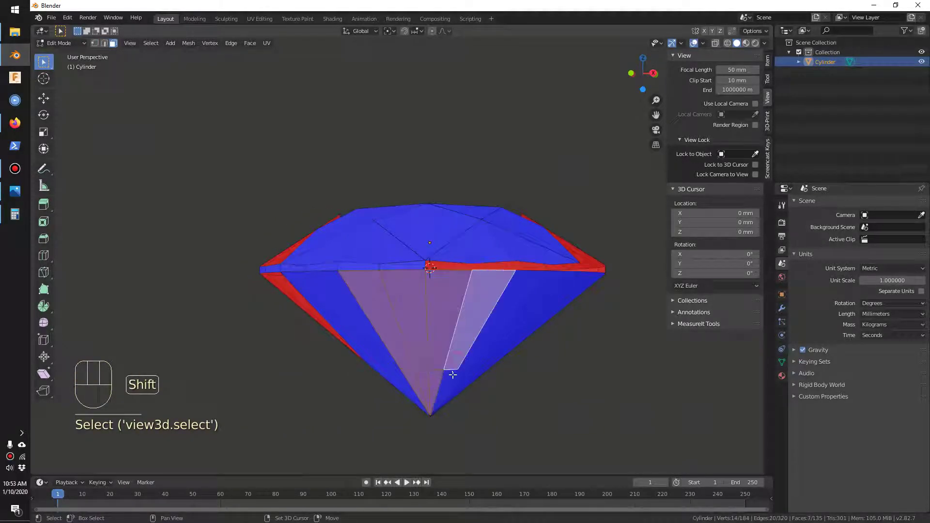
left_click(457, 376, "shift")
left_click(471, 359, "shift")
left_click(477, 362, "shift")
left_click(482, 364, "shift")
left_click(489, 361, "shift")
left_click(492, 359, "shift")
key("Delete")
left_click(492, 357)
- Connect the kite facet's right loop-cut vertex to the next girdle corner on the right with an edge
middle_click_drag(492, 356, 477, 352)
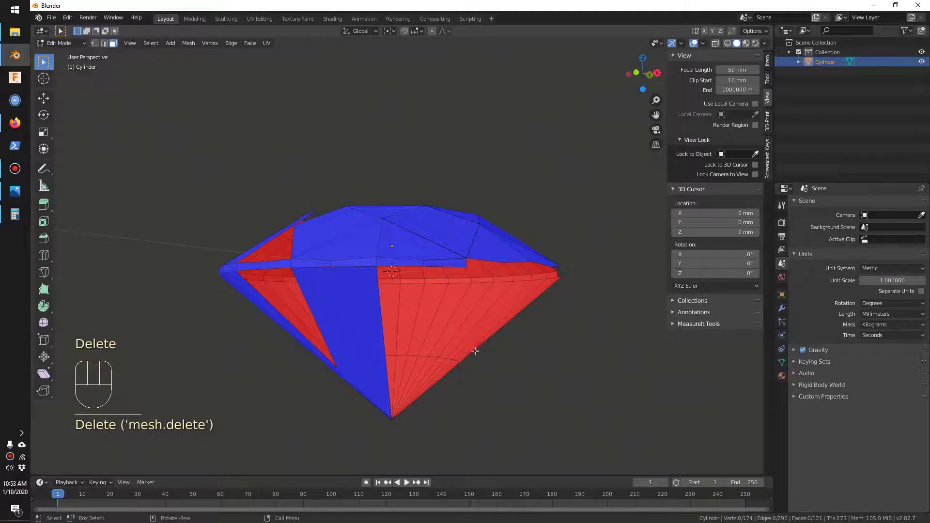
key("1")
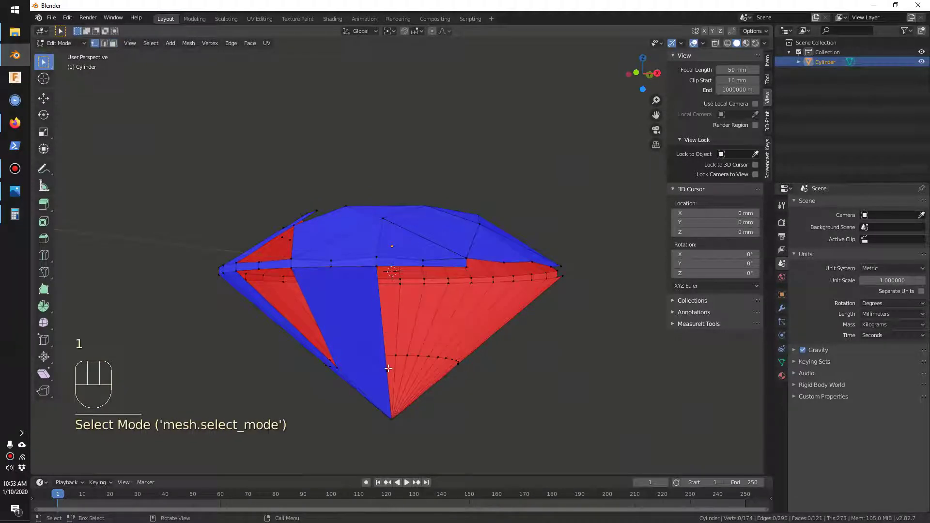
left_click(386, 371, "shift")
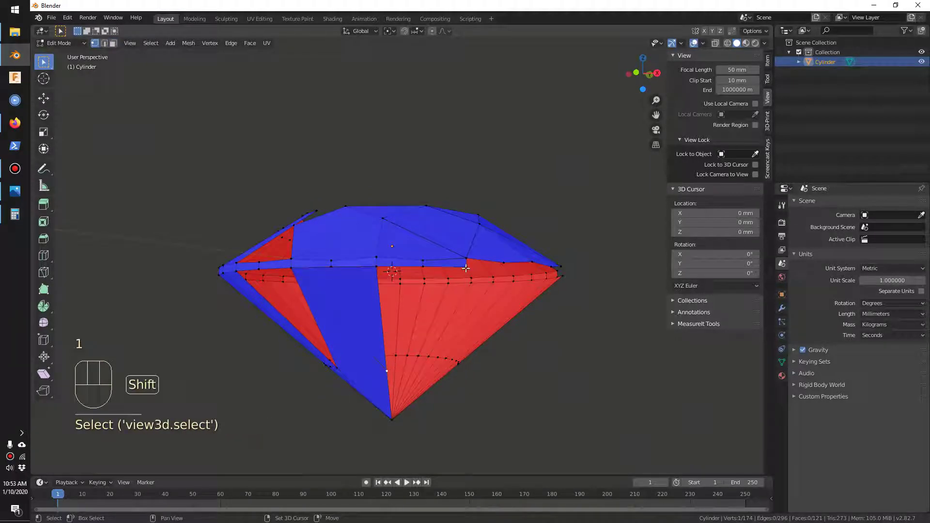
key("f")
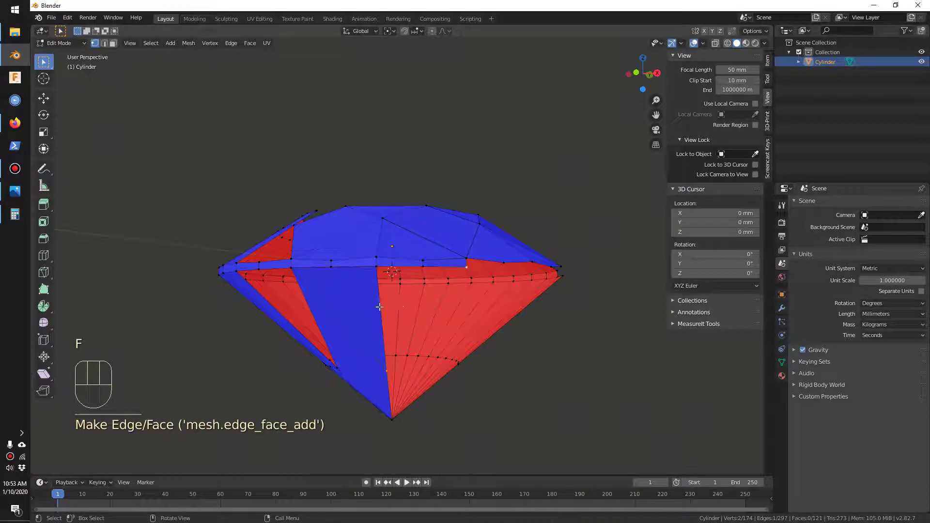
- Fill the second triangular pavilion facet between the new diagonal edge, the girdle and the existing triangle's edge
key("2")
left_click(411, 310, "shift")
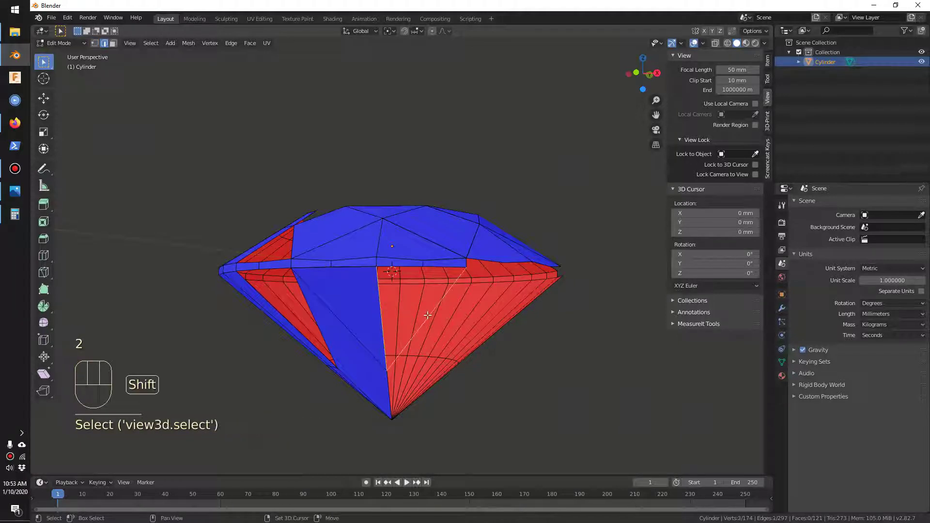
key("f")
- Align the view from the top of the newly filled triangular facet and extrude its girdle edge about 6 mm outward
scroll(413, 335, "up", 1)
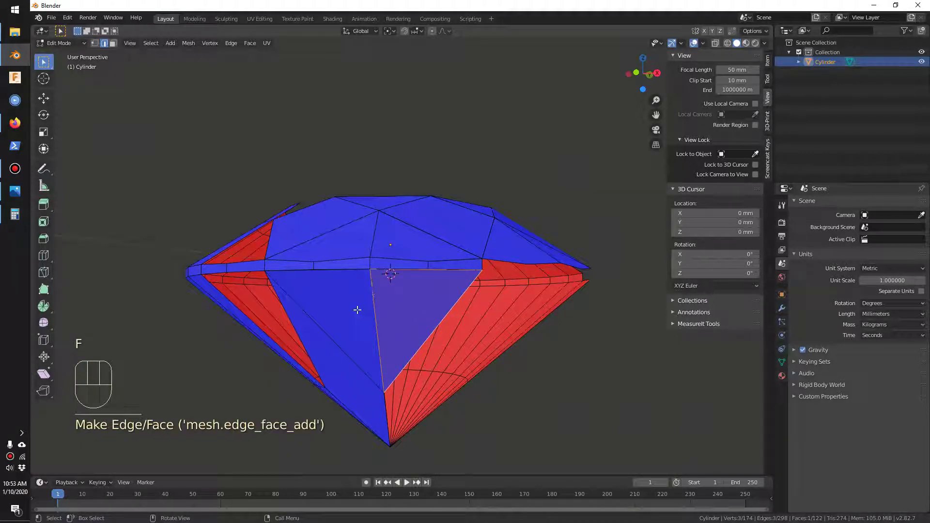
left_click(135, 42)
mouse_move(161, 156)
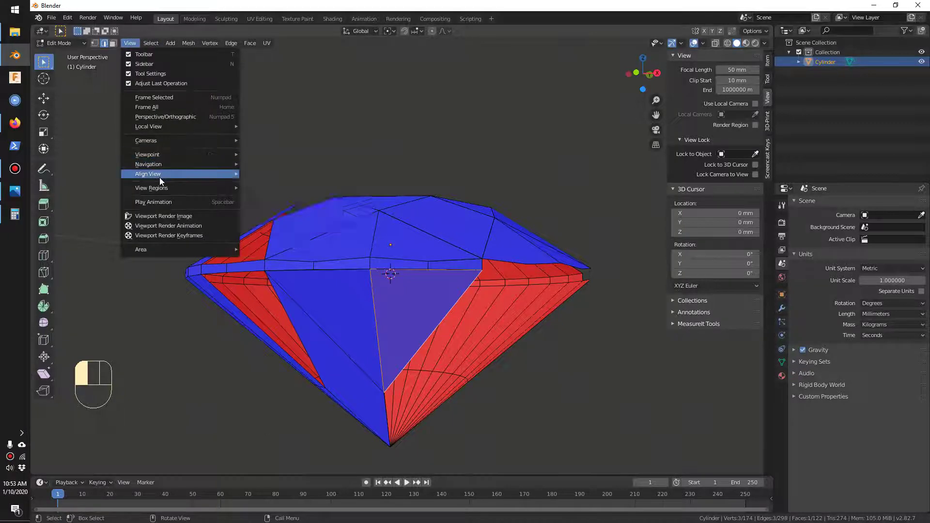
mouse_move(163, 175)
mouse_move(279, 174)
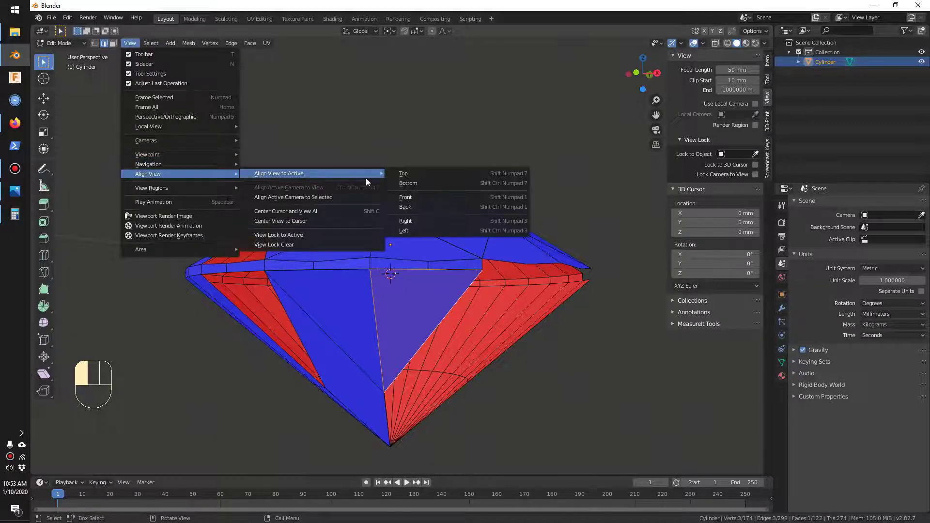
left_click(403, 174)
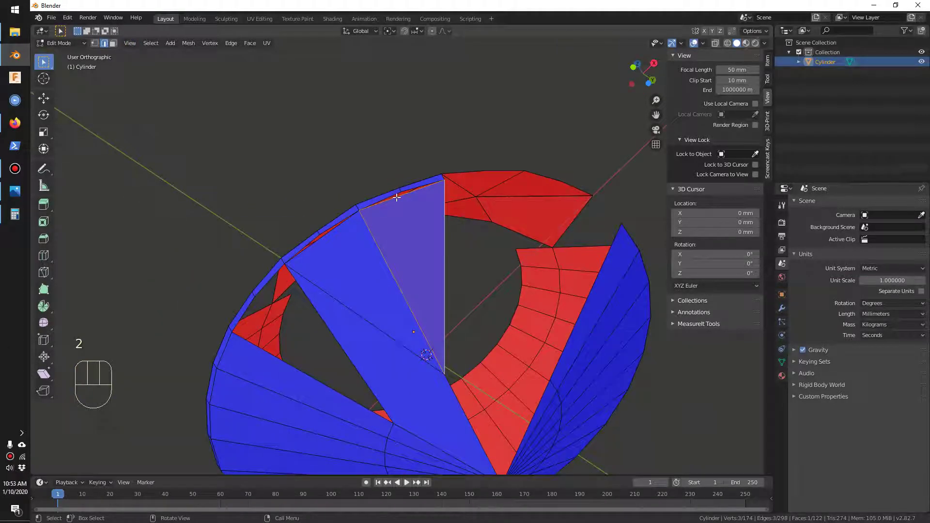
left_click(396, 198)
key("e")
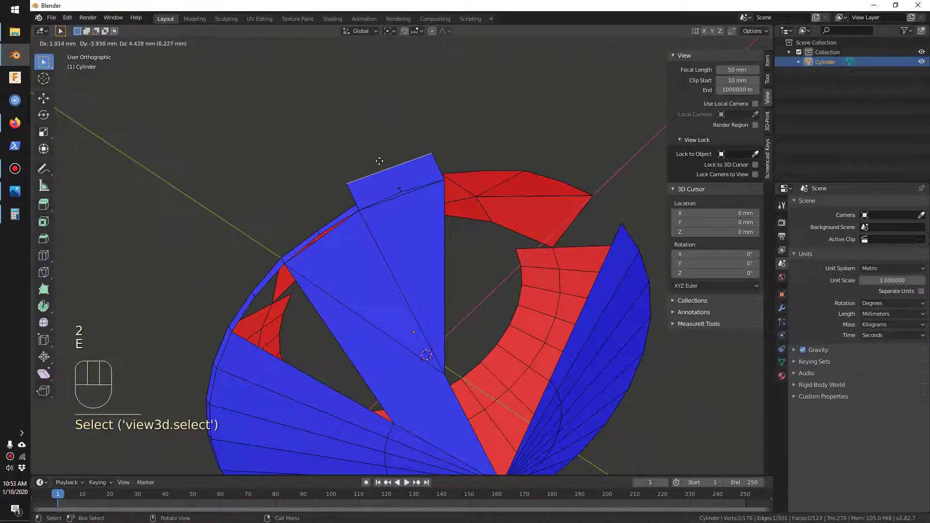
left_click(379, 160)
- Extrude the girdle edge of the adjacent left triangular facet outward by about 0.7 mm in X, -4.8 mm in Y and 4.85 mm in Z
key("3")
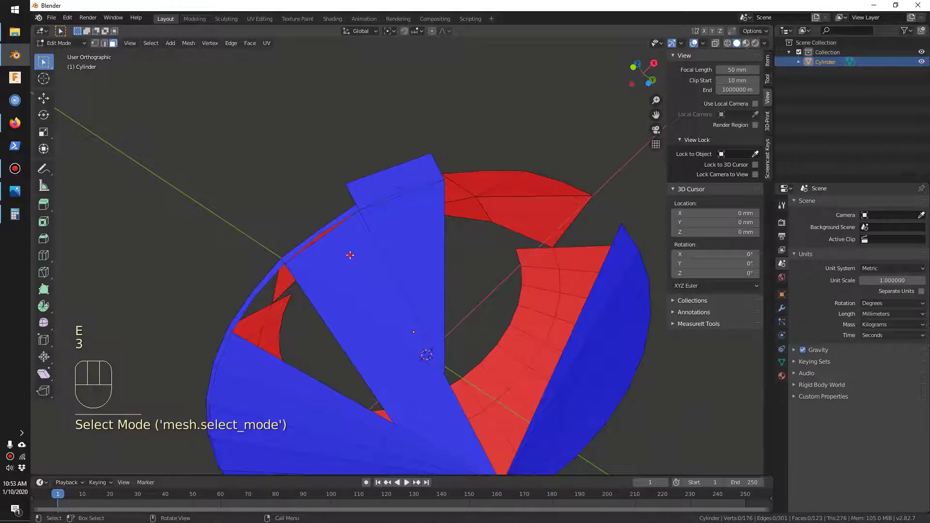
left_click(341, 253)
key("2")
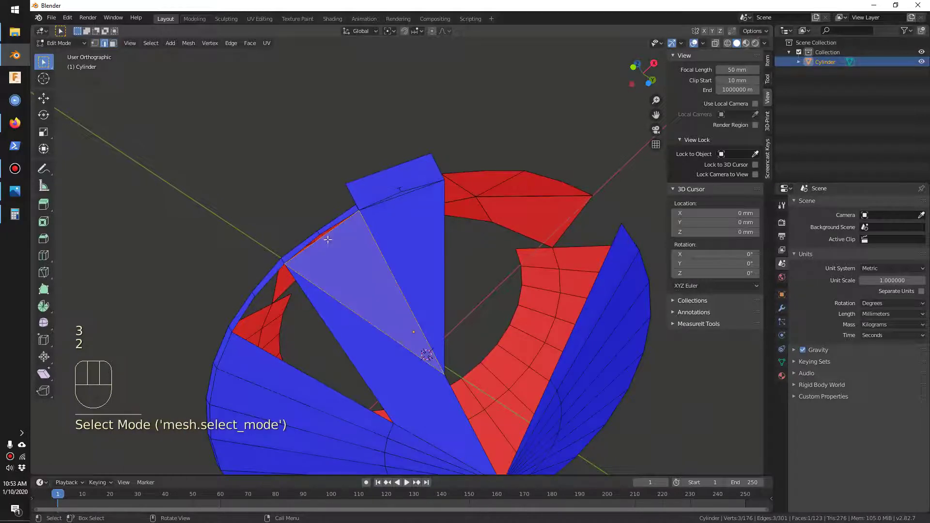
left_click(322, 236)
key("e")
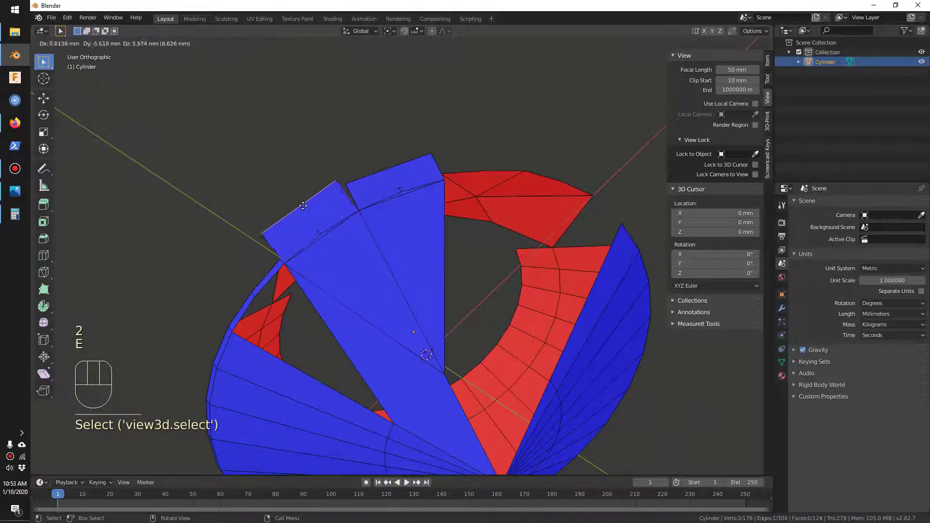
left_click(392, 222)
- Cut the girdle faces behind the left extruded flap using Intersect (Knife) on the flap and those faces
middle_click_drag(392, 221, 290, 203)
middle_click_drag(451, 172, 445, 225, "shift")
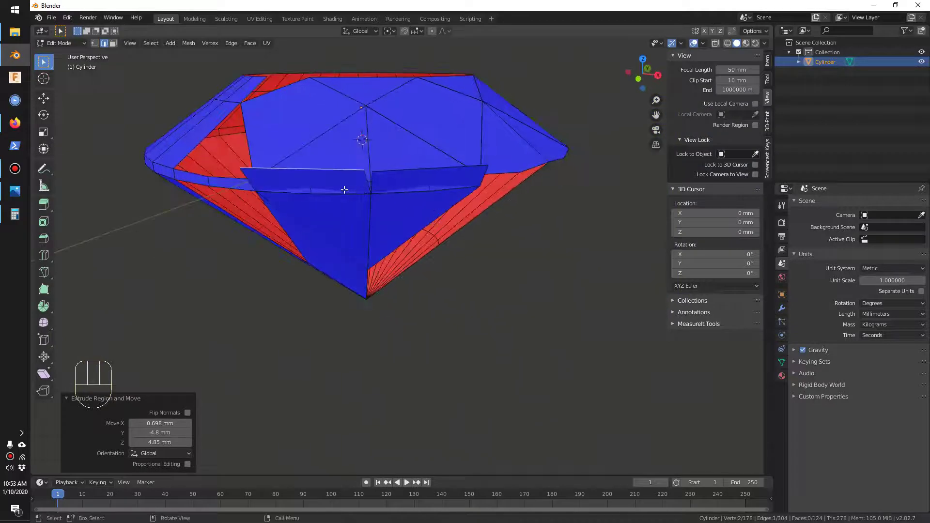
scroll(341, 189, "up", 3)
key("3")
left_click(302, 176)
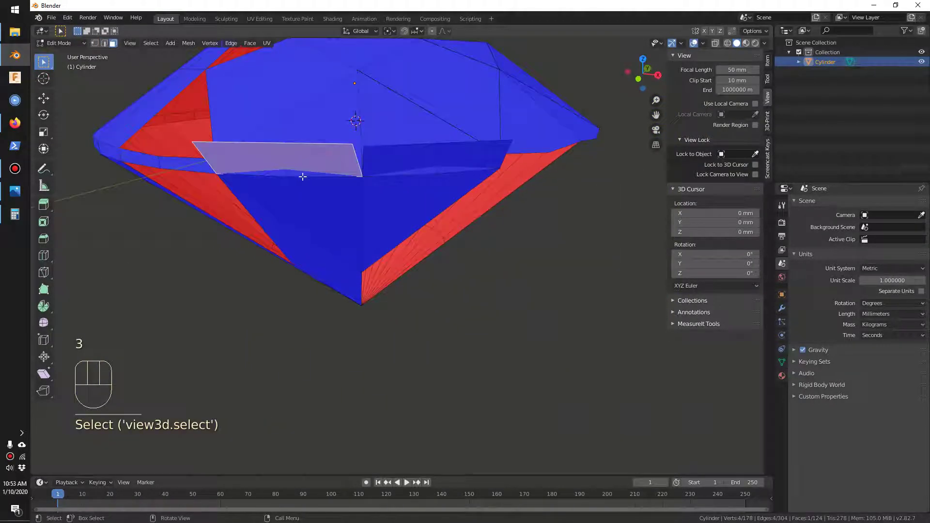
left_click(302, 173, "shift")
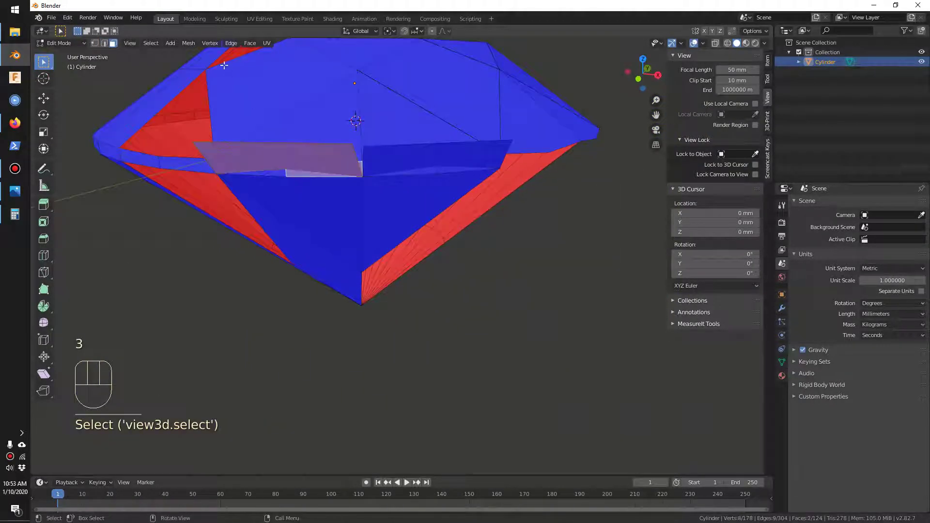
left_click(249, 43)
left_click(294, 184)
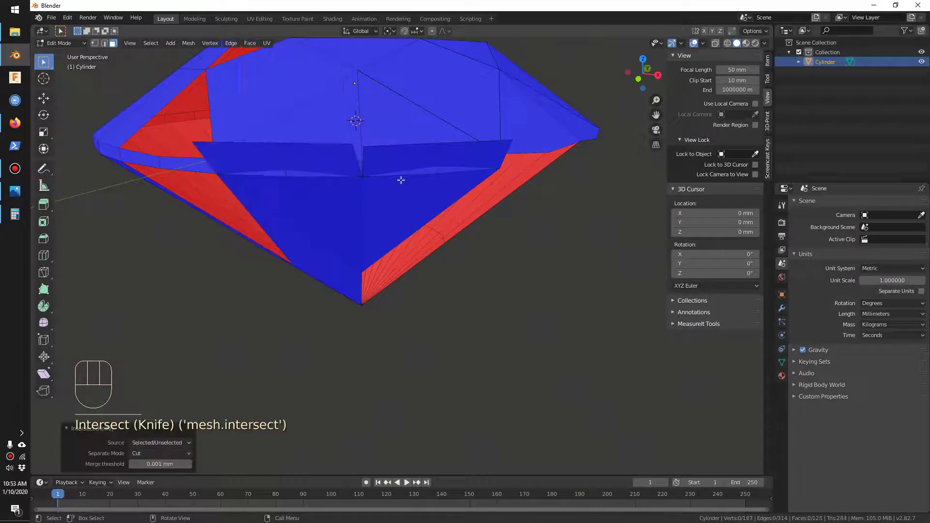
- Cut the girdle where the right extruded flap crosses it, using Intersect (Knife) on the flap and girdle face
left_click(442, 161, "shift")
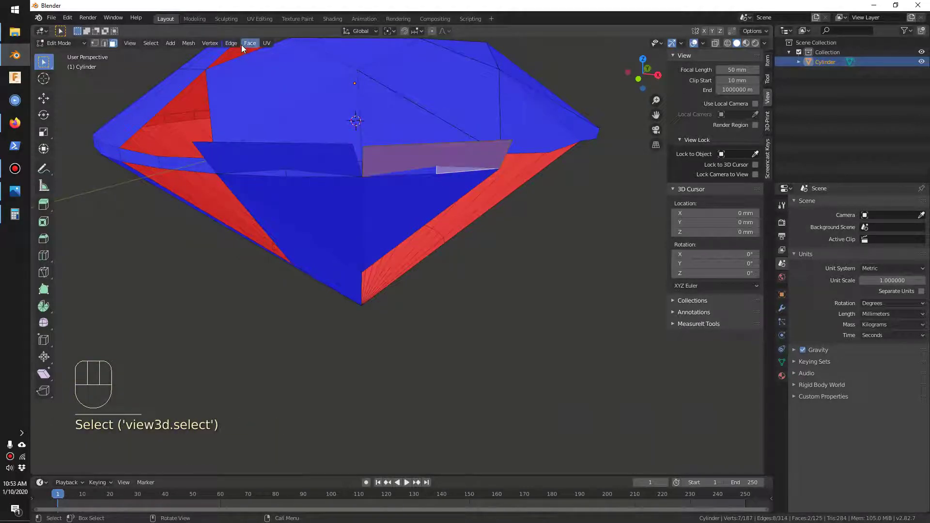
left_click(245, 43)
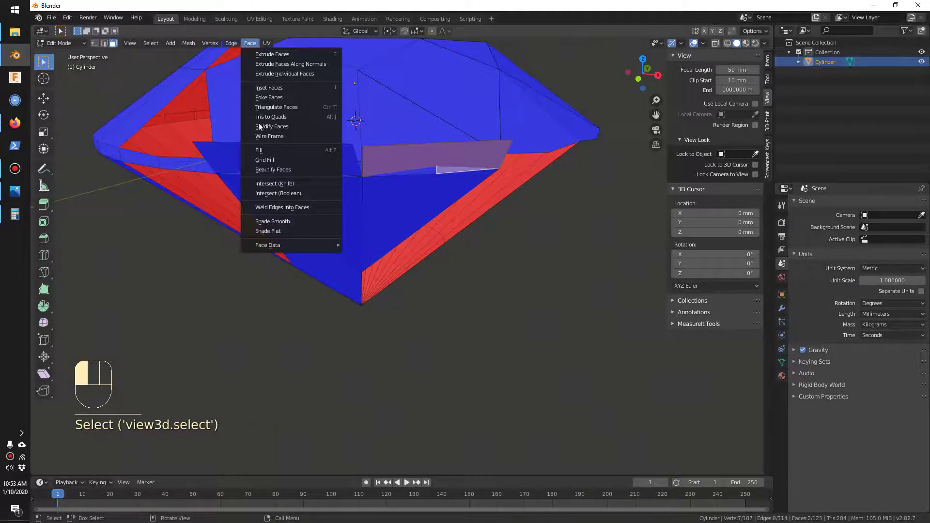
left_click(278, 183)
- Check the girdle cuts and intersect the left flap with the left half of its girdle face using Intersect (Knife)
left_click(244, 116)
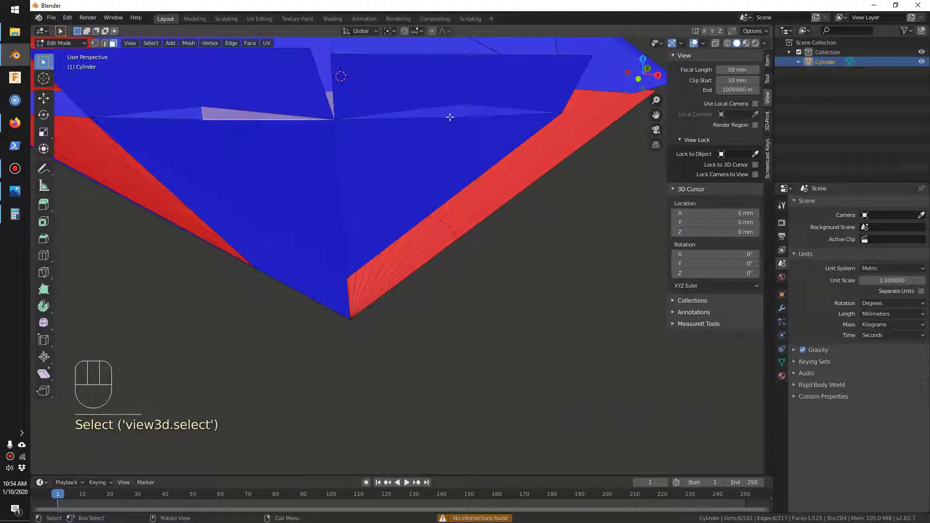
left_click(443, 114)
left_click(191, 115)
middle_click_drag(191, 114, 292, 165)
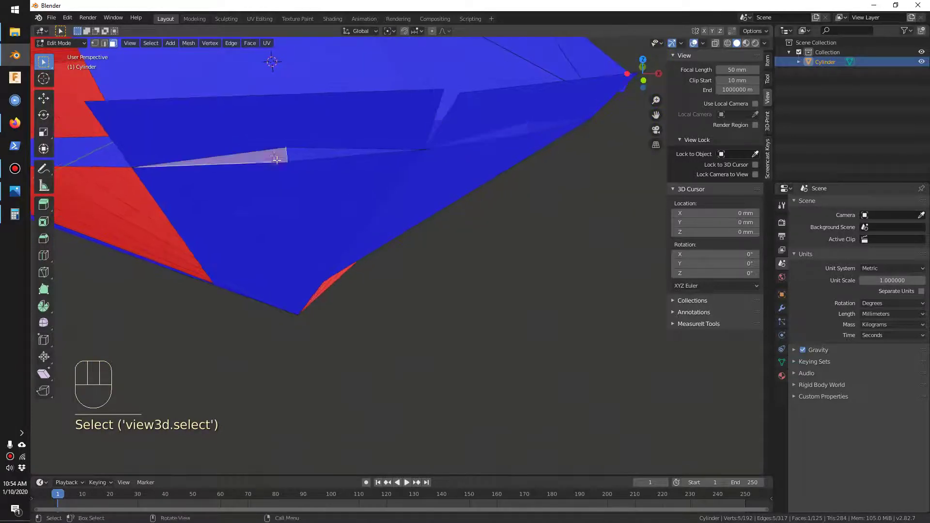
left_click(270, 123, "shift")
left_click(250, 43)
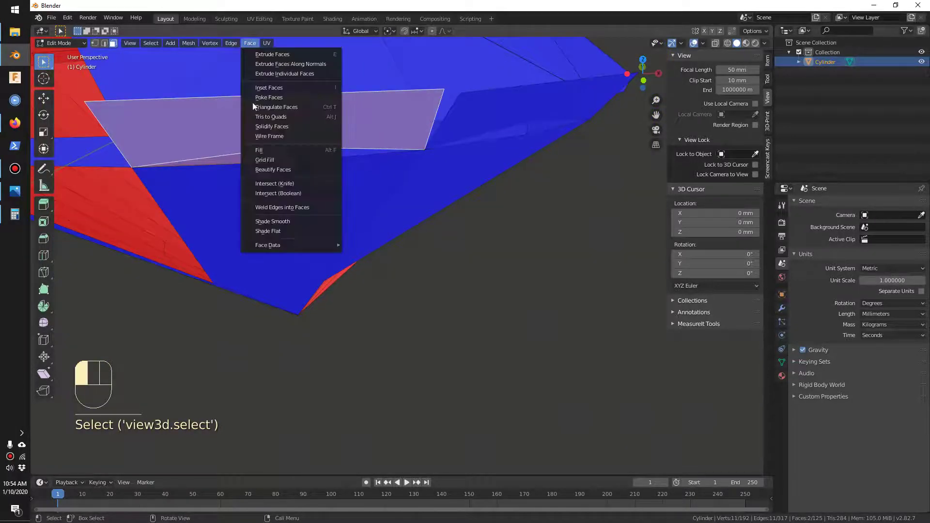
left_click(274, 182)
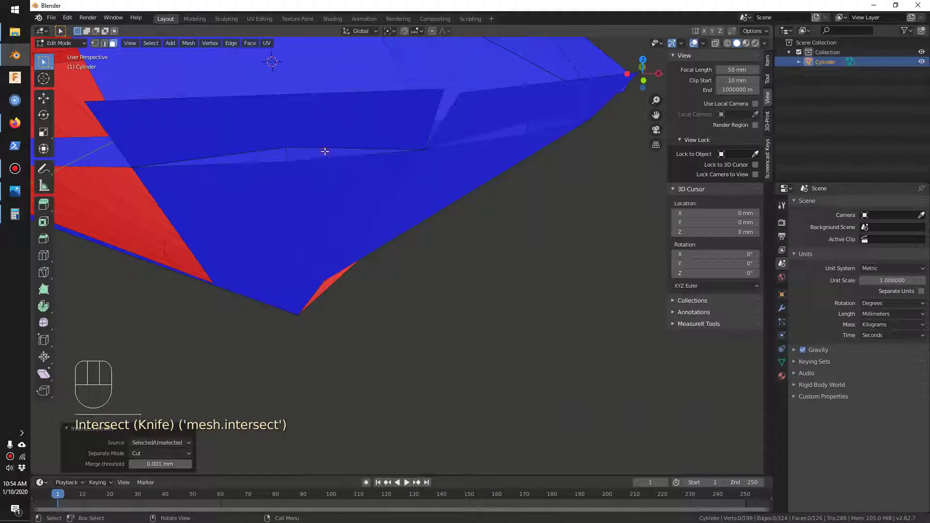
- Intersect the right flap with the remaining uncut girdle face using Intersect (Knife) and check the resulting girdle pieces
left_click(328, 152)
left_click(291, 152)
middle_click_drag(270, 152, 303, 166)
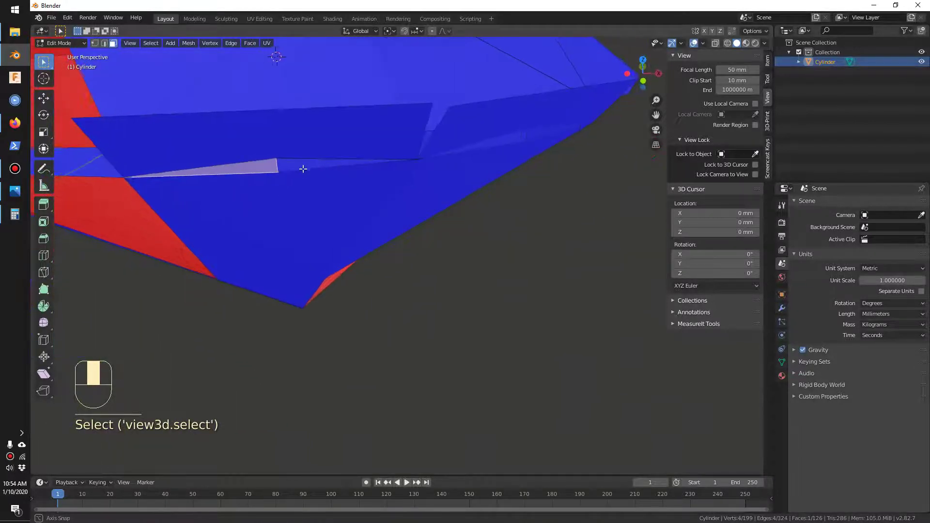
left_click(491, 127, "shift")
left_click(250, 43)
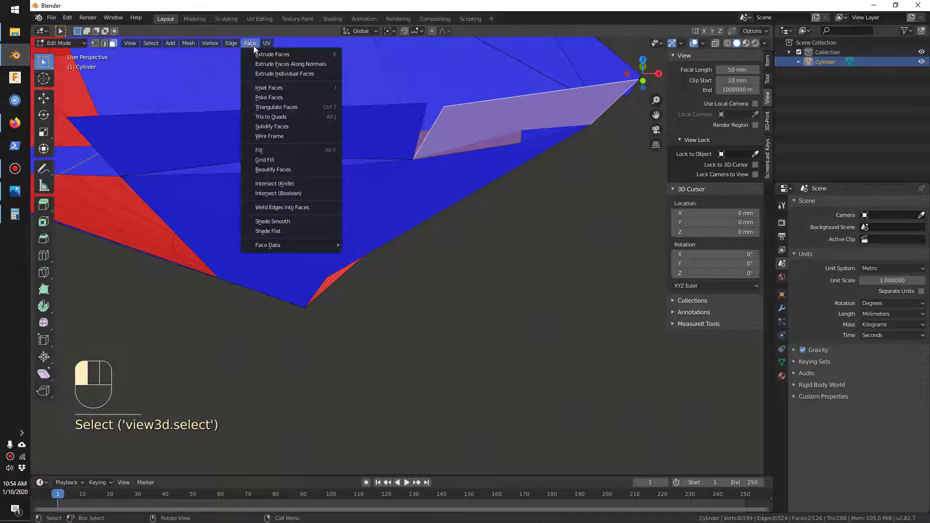
left_click(290, 183)
left_click(479, 143)
left_click(484, 145)
middle_click_drag(475, 174, 494, 174)
left_click(499, 171)
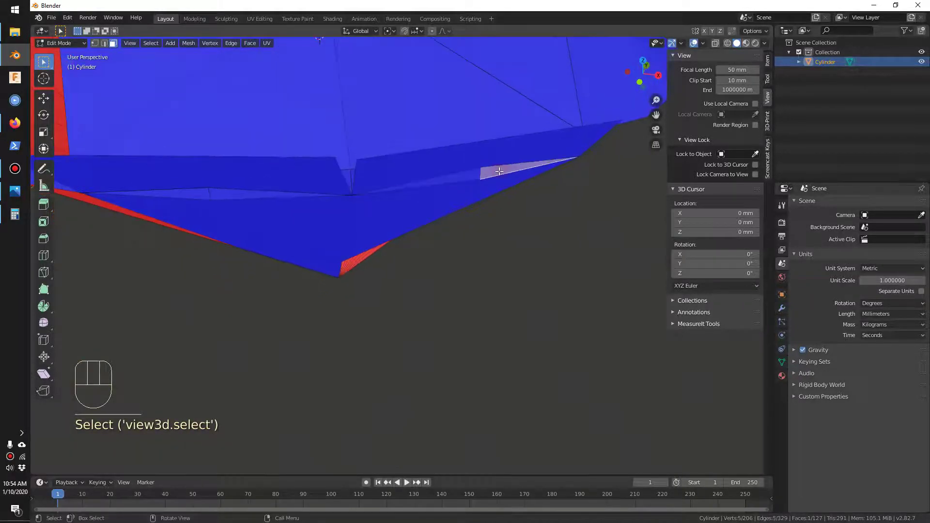
- Delete both extruded flap faces that stick out past the girdle above the triangular facets
middle_click_drag(455, 207, 475, 230)
middle_click_drag(464, 269, 481, 125)
left_click(475, 87)
middle_click_drag(475, 87, 297, 198)
left_click(349, 183)
left_click(326, 234)
key("Delete")
left_click(317, 145)
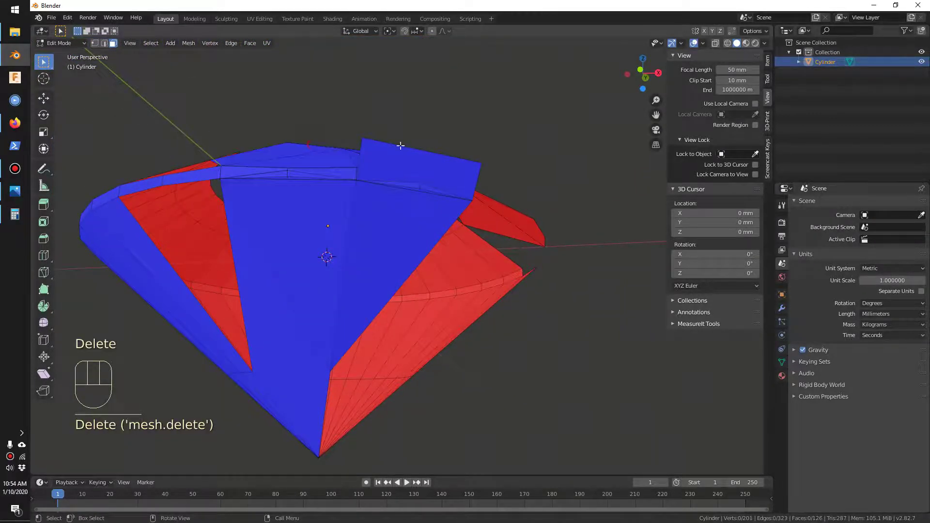
left_click(401, 150)
key("Delete")
left_click(400, 149)
- Delete the cut-off girdle face pieces directly above the left triangular facet
middle_click_drag(400, 150, 287, 201)
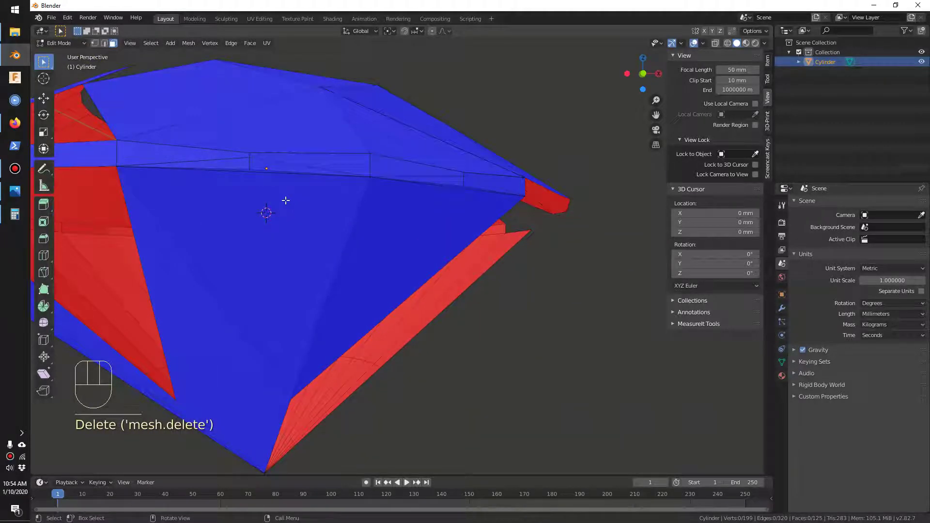
left_click(199, 153)
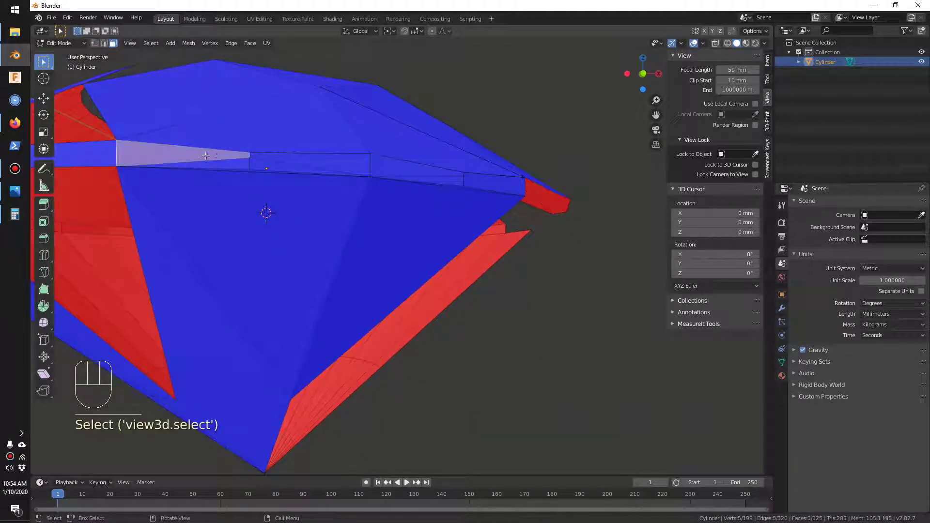
key("Delete")
left_click(249, 166)
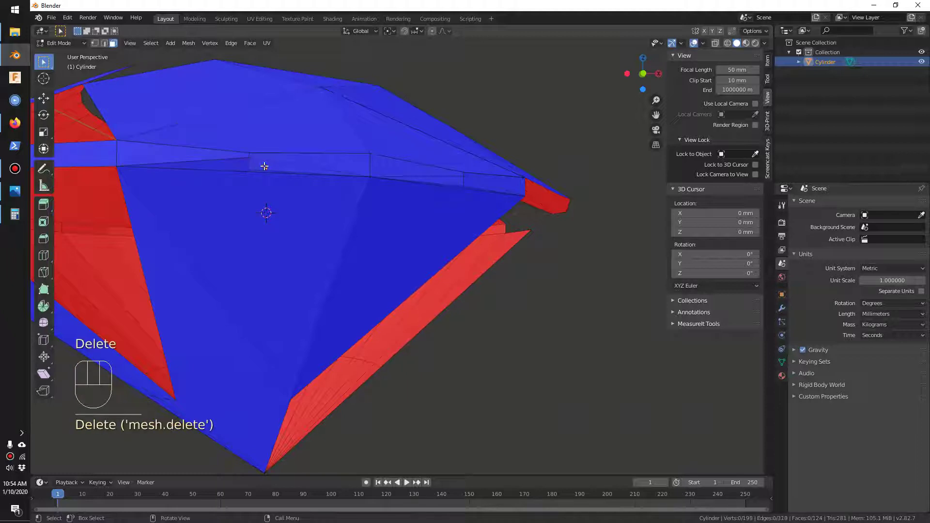
left_click(265, 166)
key("Delete")
left_click(265, 165)
middle_click_drag(295, 163, 253, 161)
left_click(254, 147)
key("Delete")
left_click(255, 152)
key("2")
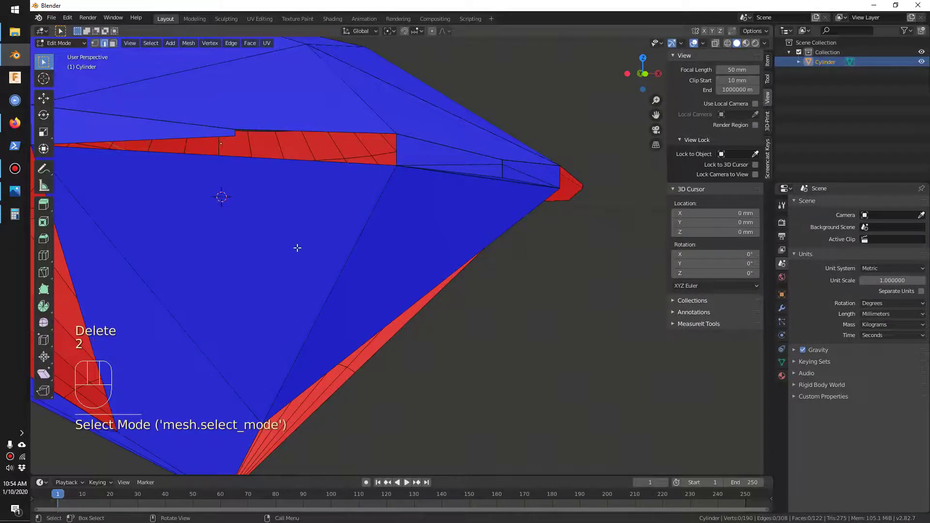
middle_click_drag(297, 247, 314, 176)
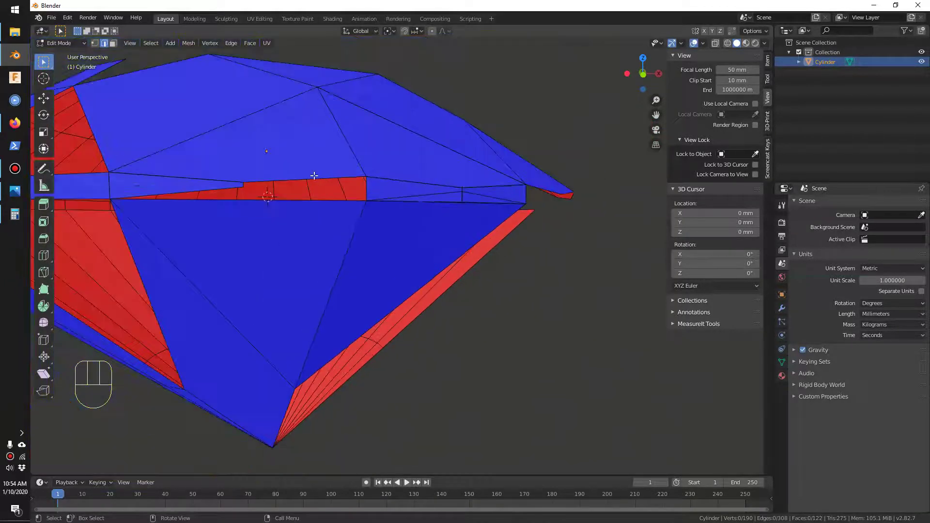
left_click(366, 187)
left_click(244, 184, "shift")
key("f")
key("ctrl+z")
left_click(348, 245)
- Dissolve the stray vertex on the left girdle piece's lower edge and the one inside the right girdle section
key("1")
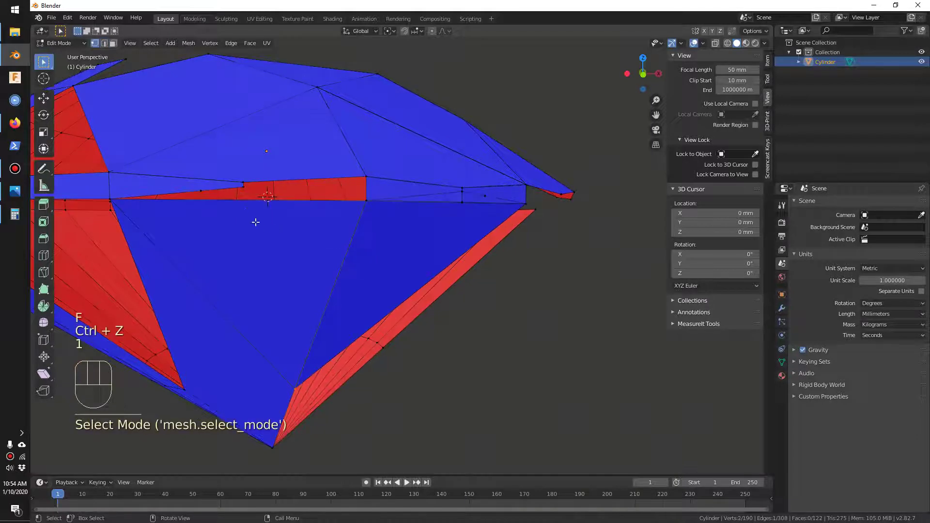
scroll(245, 211, "up", 2)
middle_click_drag(220, 201, 247, 192, "shift")
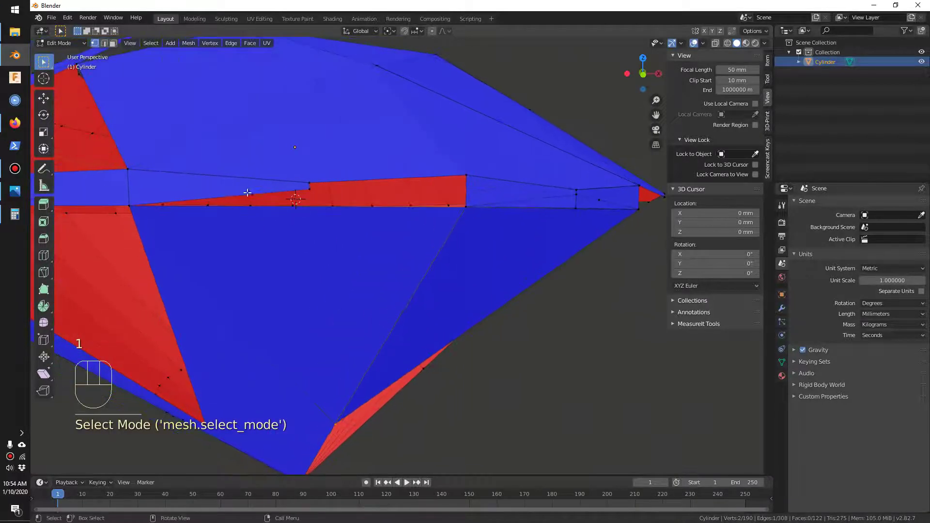
left_click(254, 194)
right_click(254, 195)
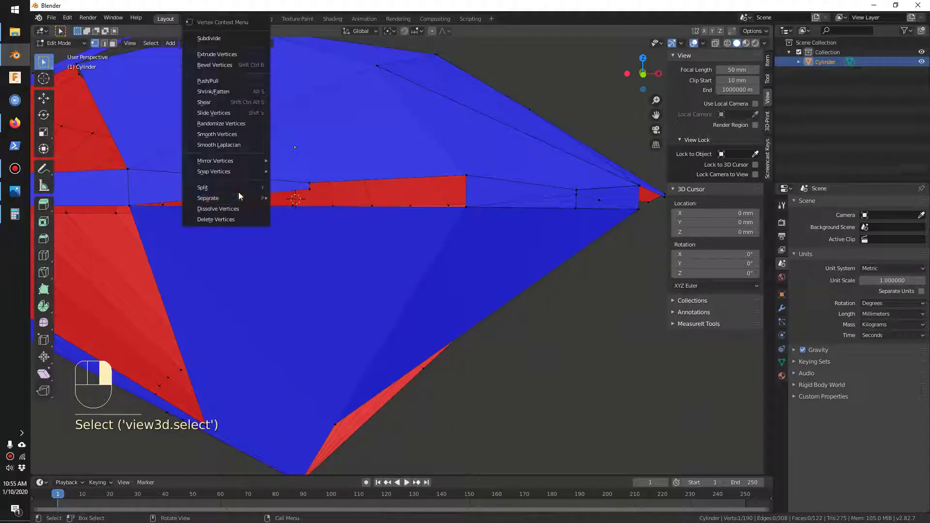
left_click(224, 208)
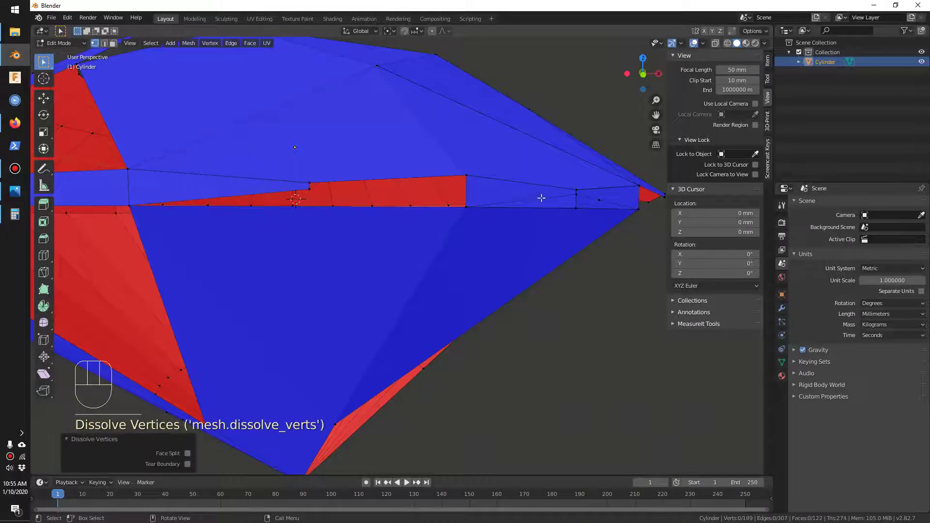
left_click(600, 199)
right_click(569, 198)
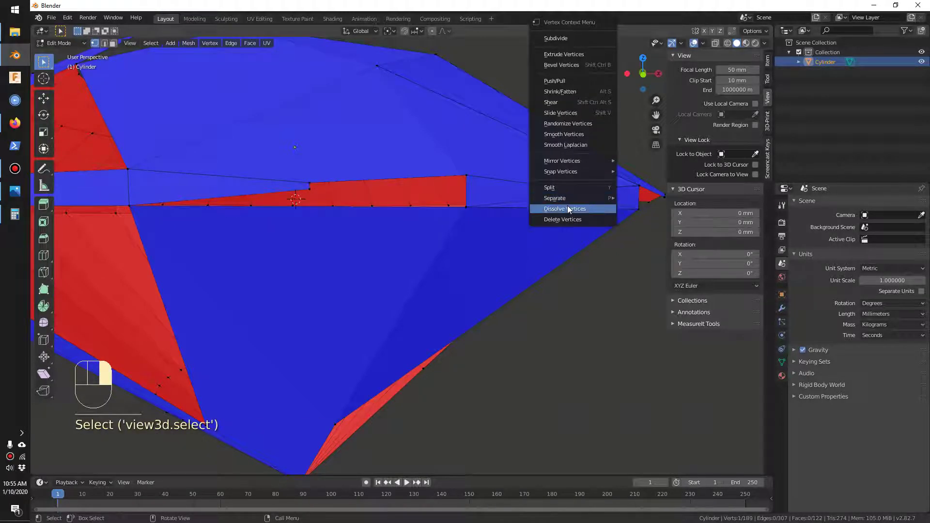
left_click(567, 207)
- Fill a face in the open girdle section above the left triangular facet from its upper edge and two side edges
key("2")
middle_click_drag(358, 206, 315, 131)
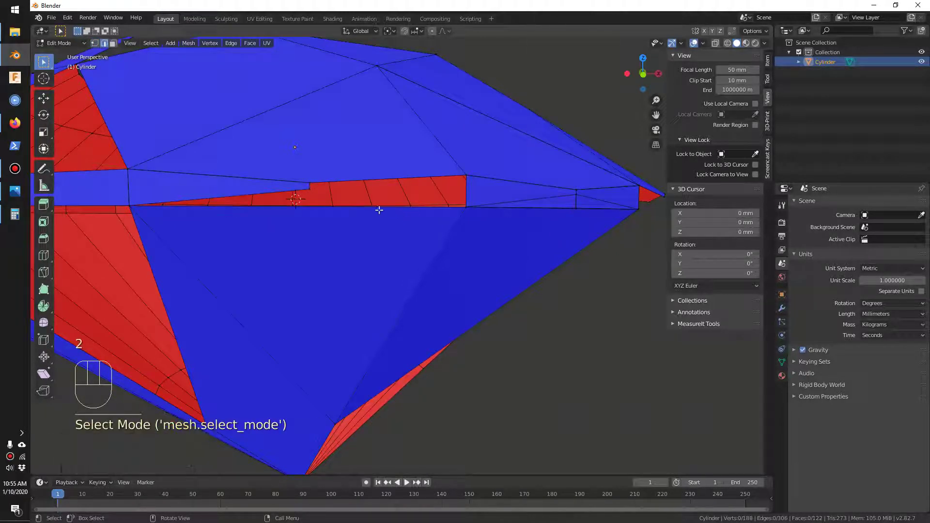
left_click(431, 158)
left_click(407, 138, "shift")
middle_click_drag(288, 150, 233, 102)
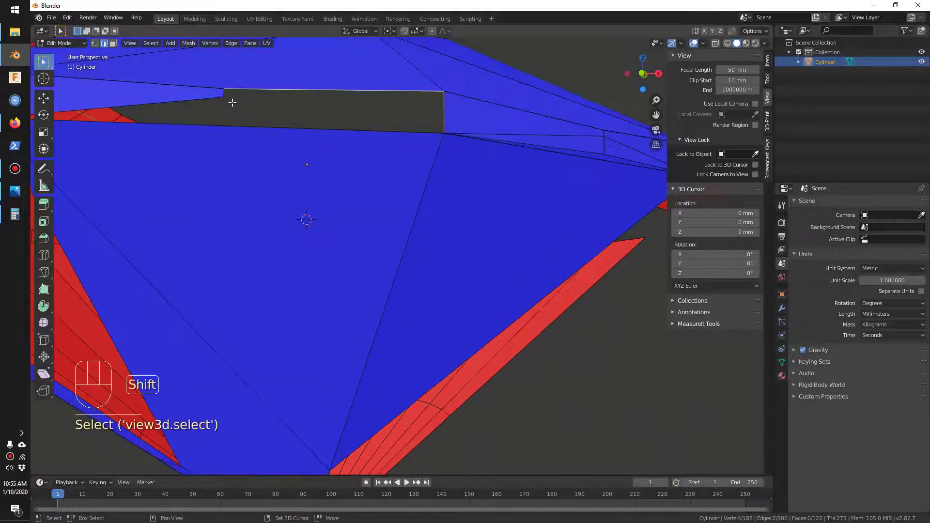
left_click(225, 95, "shift")
key("f")
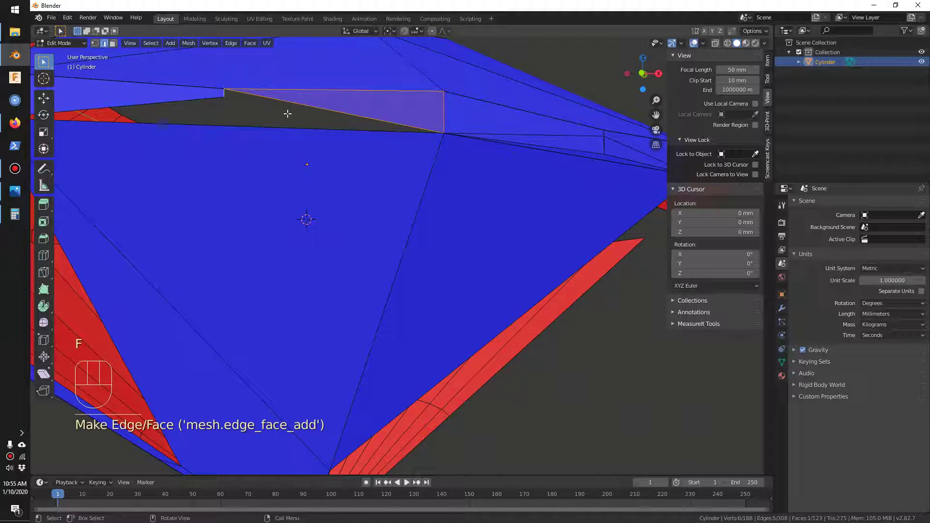
- Undo the last girdle fill and join the gap's lower-right vertex to the left girdle piece's lower end vertex with an edge
key("ctrl+z")
left_click(236, 100)
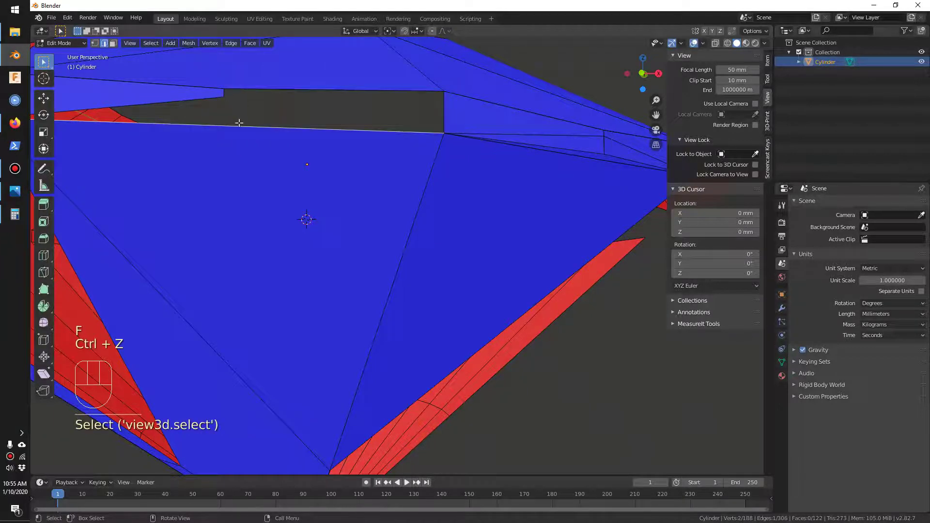
middle_click_drag(285, 144, 307, 166, "shift")
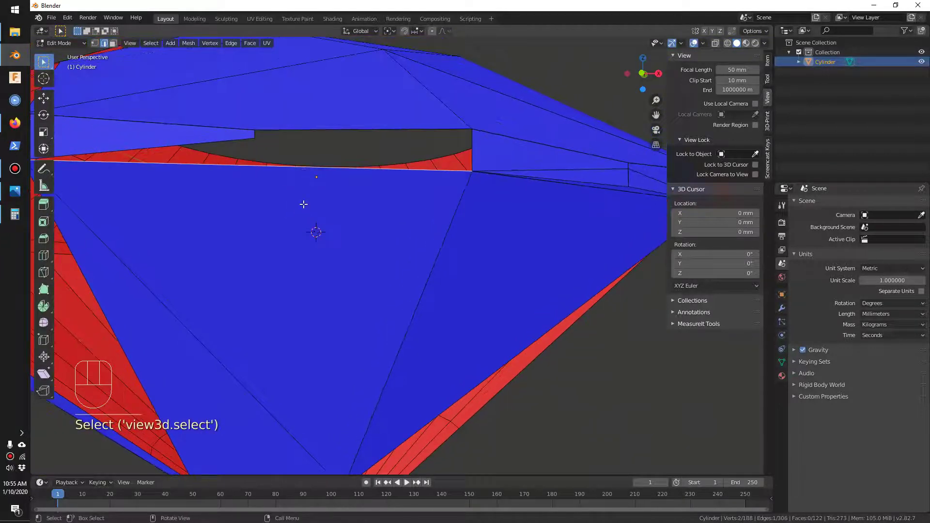
left_click(251, 215)
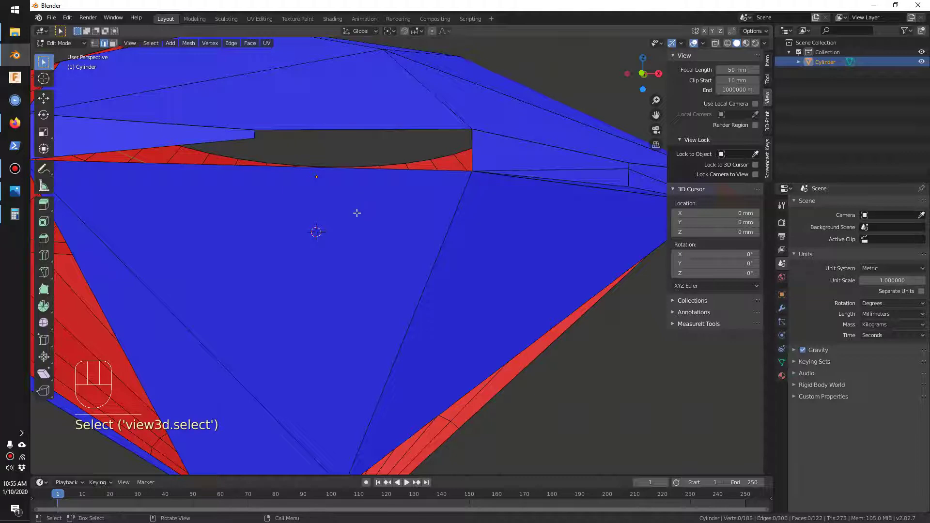
scroll(314, 197, "down", 4)
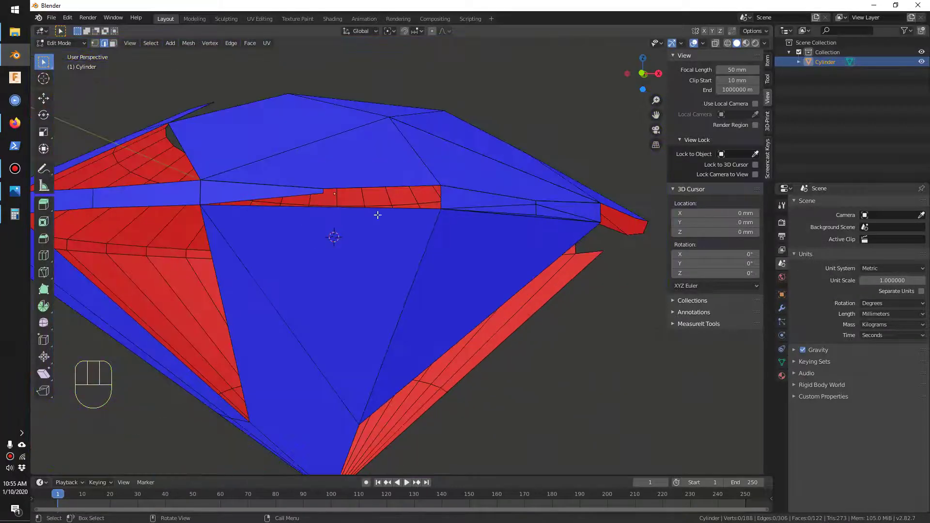
key("1")
left_click(440, 208, "shift")
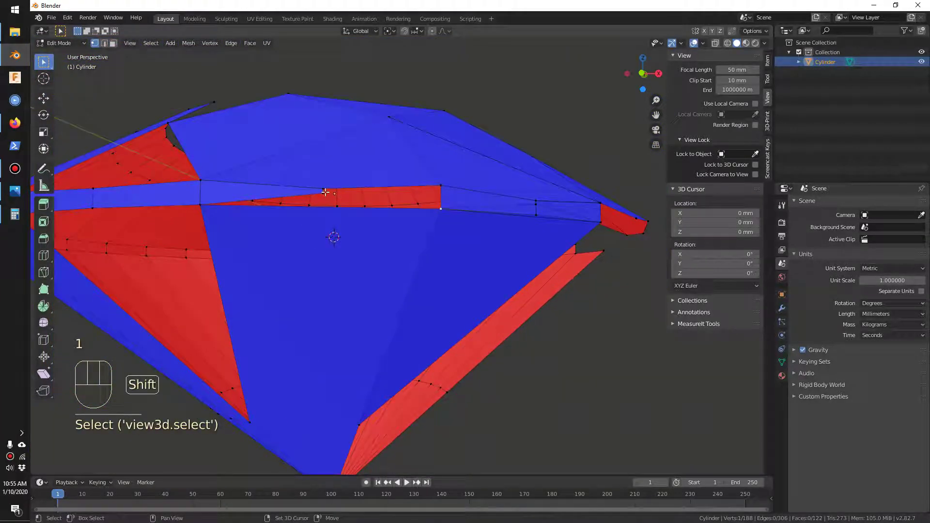
key("f")
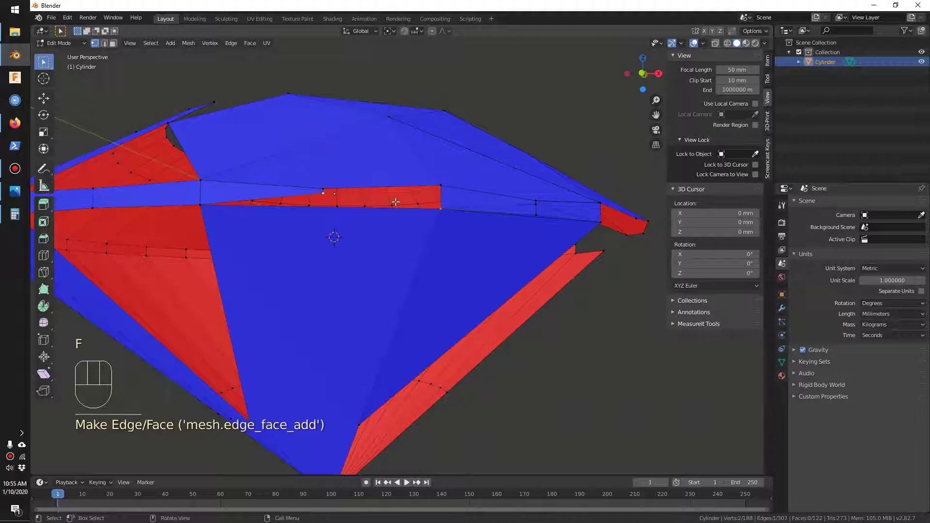
- Fill a face in the girdle gap from the new diagonal edge, the right side edge and the upper edge
key("2")
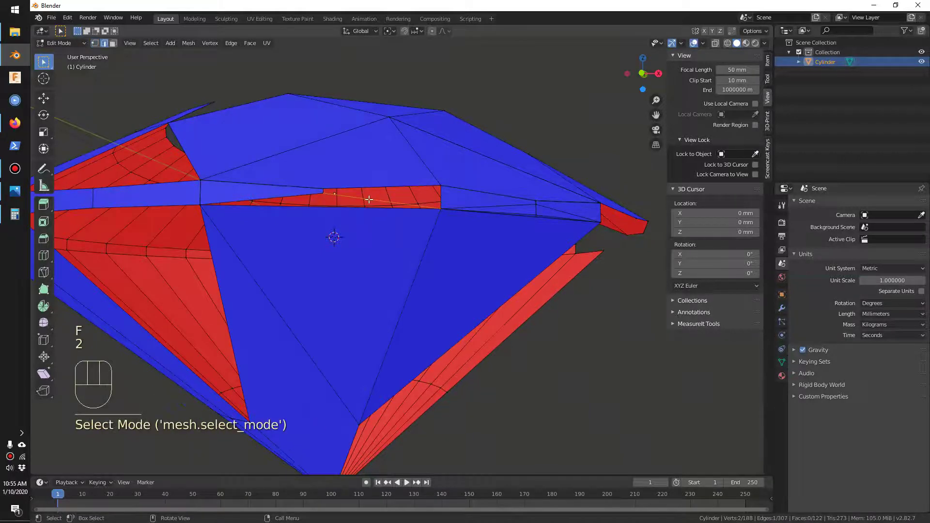
left_click(427, 192, "shift")
left_click(425, 186, "shift")
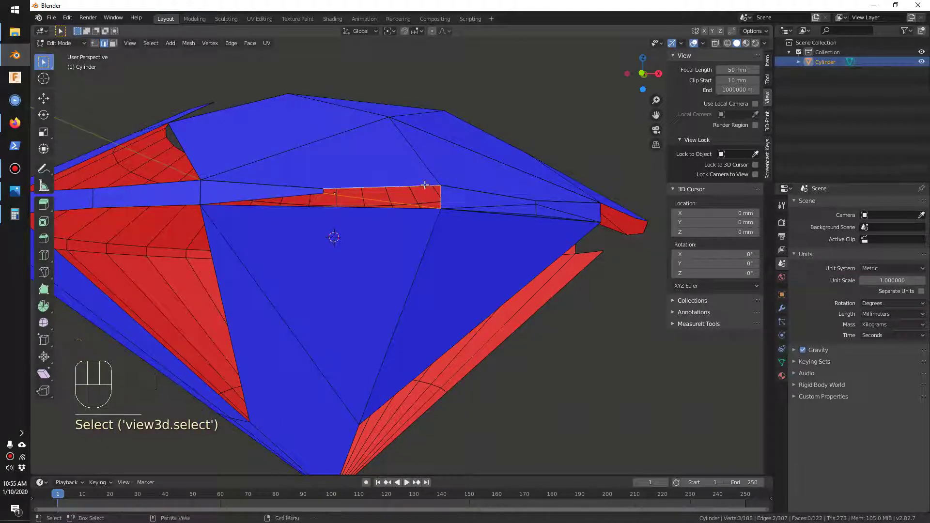
key("f")
- Delete the large triangular facet face directly below the rebuilt girdle section
left_click(347, 228)
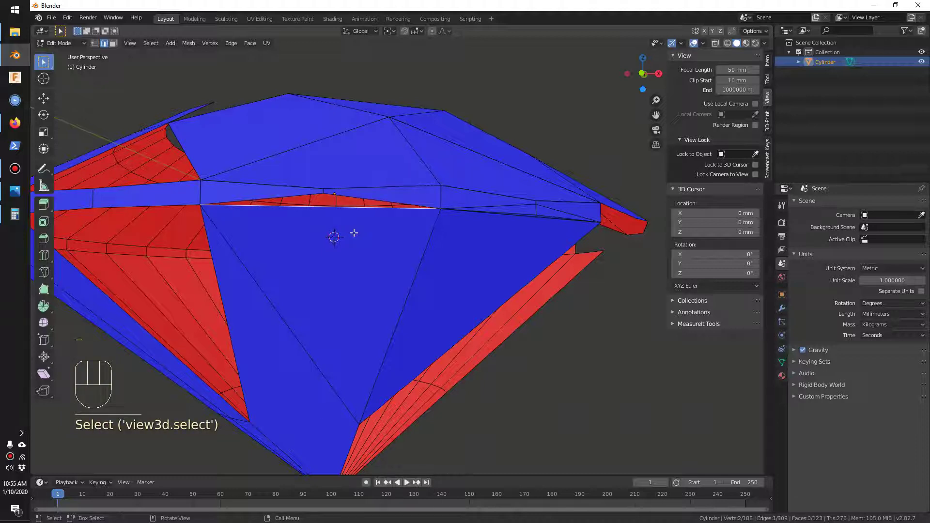
key("3")
left_click(354, 233)
key("Delete")
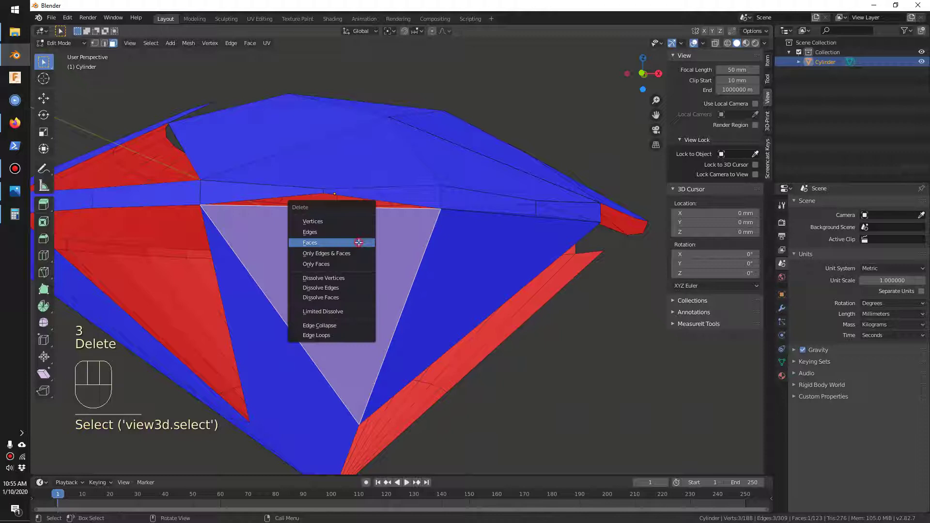
left_click(358, 242)
- Try to fill the facet opening with a single face from its two girdle edges and two side edges
middle_click_drag(358, 242, 339, 160)
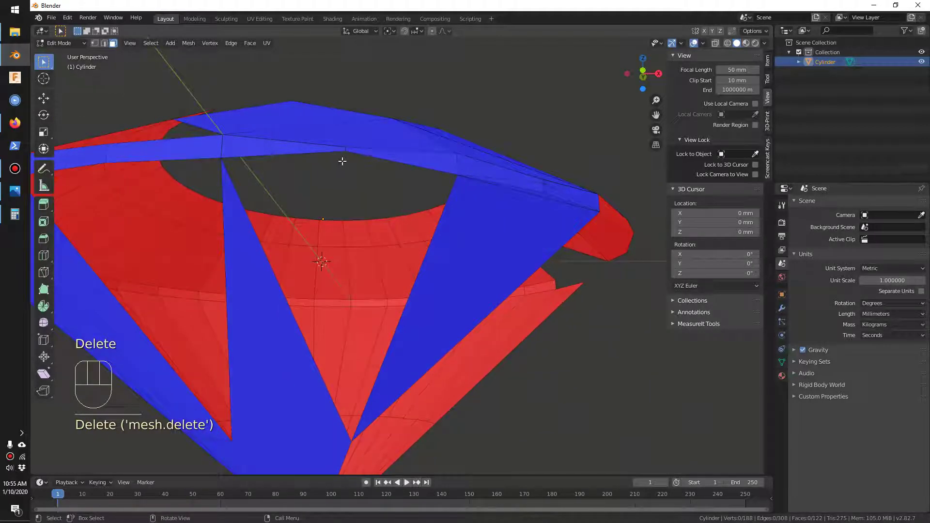
key("1")
key("2")
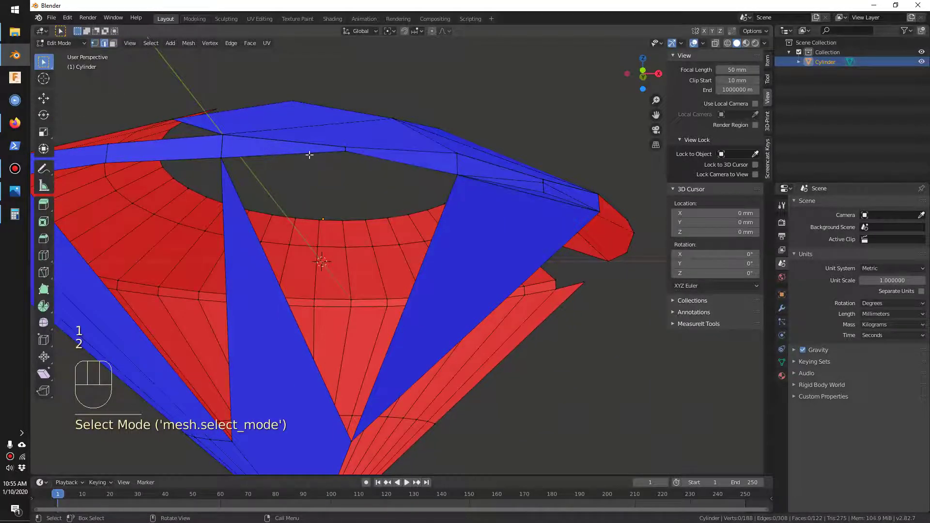
left_click(312, 154)
left_click(369, 158, "shift")
left_click(436, 226, "shift")
left_click(268, 260, "shift")
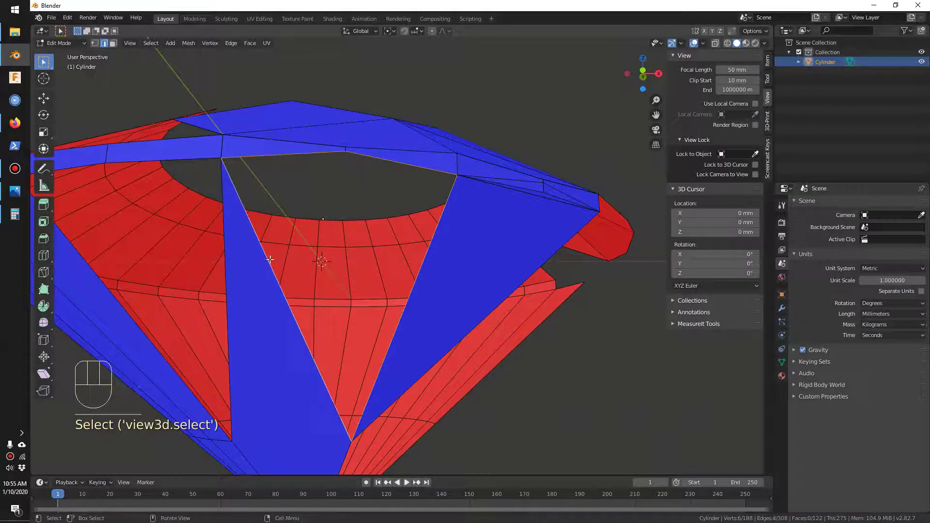
key("f")
middle_click_drag(351, 228, 373, 240)
key("ctrl+z")
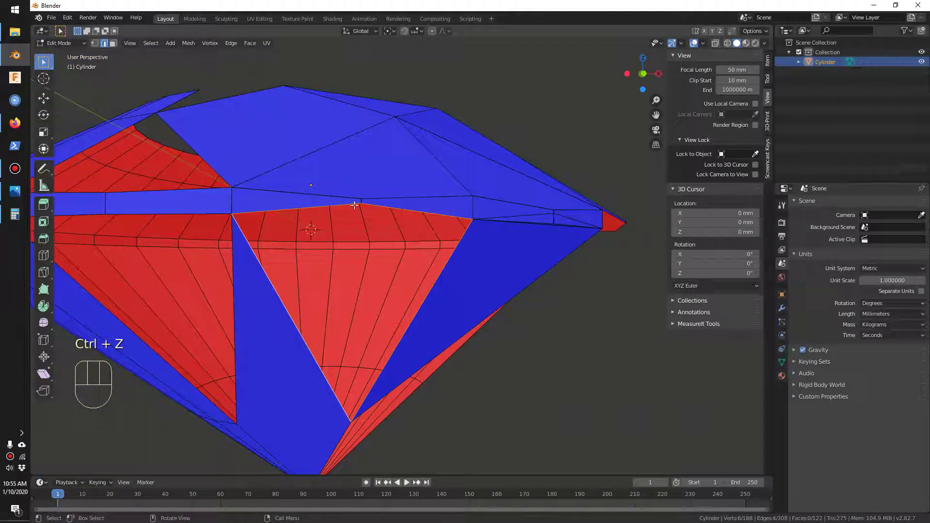
- Delete the left girdle face above the open facet
left_click(318, 202)
key("2")
left_click(314, 202)
key("3")
left_click(314, 202)
key("Delete")
left_click(315, 201)
- Refill the left girdle section above the open facet from its short end edge, upper edge and left side edge
scroll(346, 205, "up", 3)
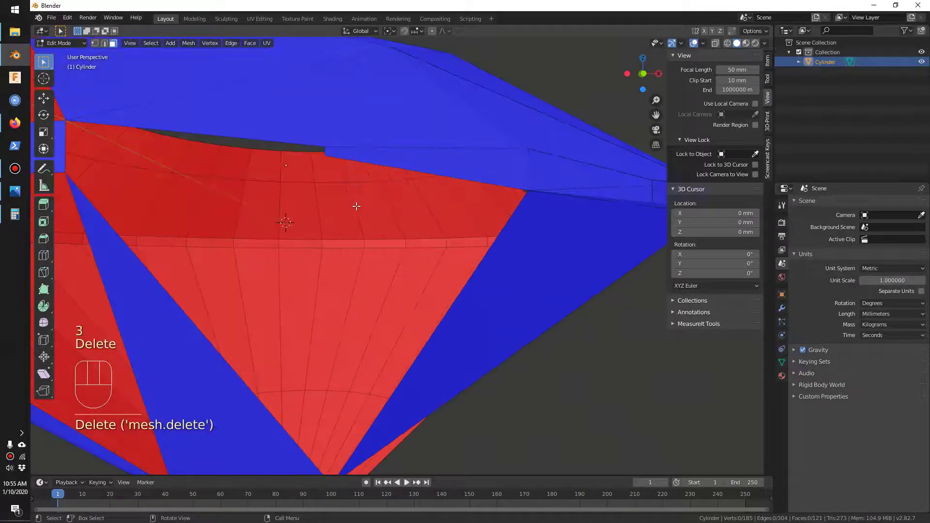
scroll(373, 227, "up", 2)
scroll(379, 232, "down", 5)
middle_click_drag(373, 240, 342, 211)
key("1")
key("2")
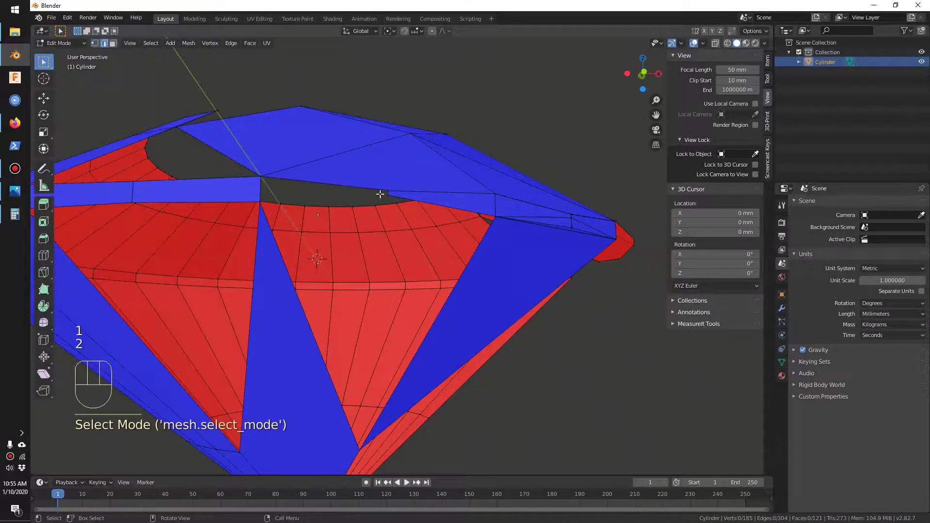
left_click(374, 188, "shift")
left_click(348, 189, "shift")
left_click(262, 189, "shift")
key("f")
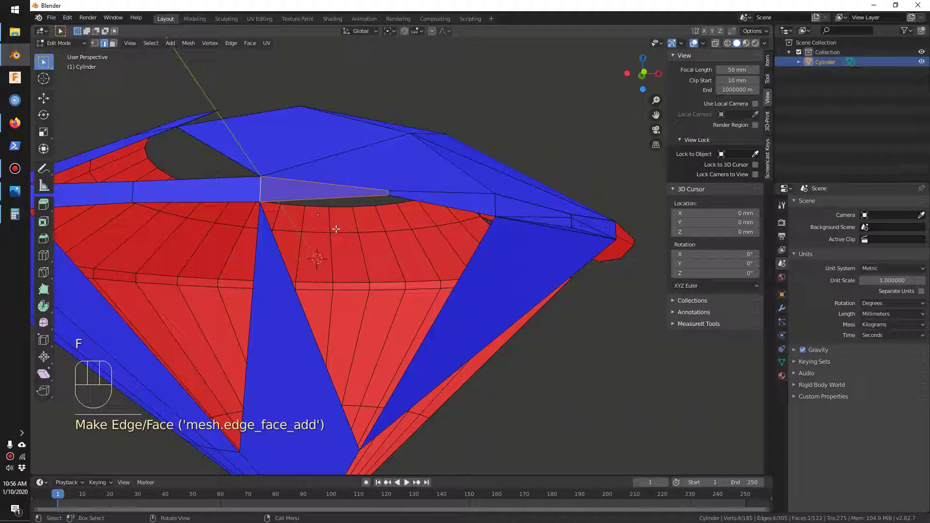
- Fill the left half of the facet opening with a triangle from the left girdle piece's lower edge and the opening's left side edge
key("2")
left_click(335, 197)
left_click(282, 257, "shift")
key("f")
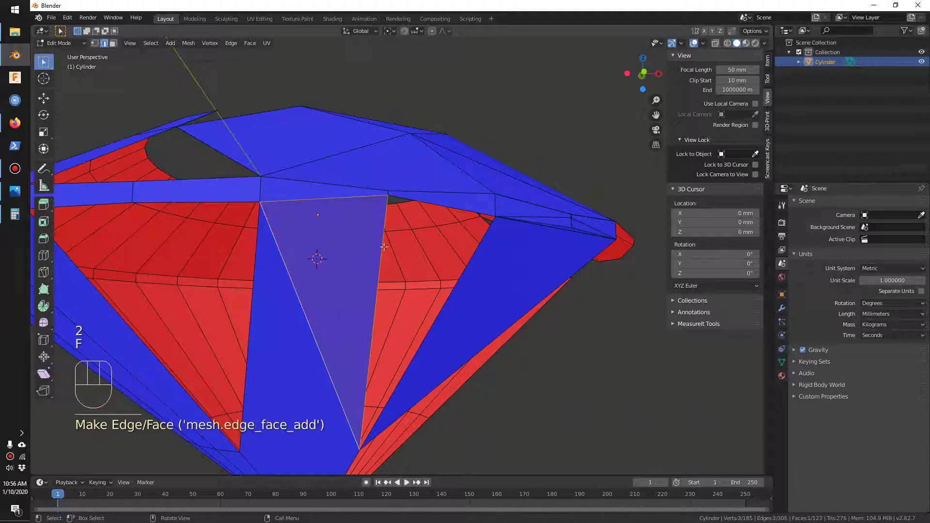
- Try to fill the remaining right half of the facet opening from its girdle edge and side edges
left_click(419, 201)
left_click(473, 252, "shift")
key("f")
middle_click_drag(407, 266, 365, 222)
left_click(354, 221, "shift")
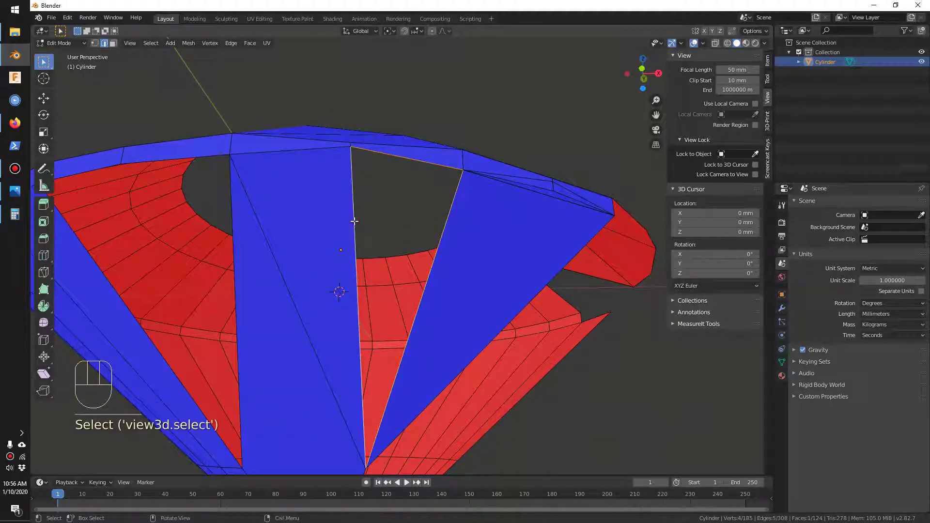
left_click(385, 197)
- Delete the right girdle face above the remaining facet opening
middle_click_drag(373, 194, 343, 208)
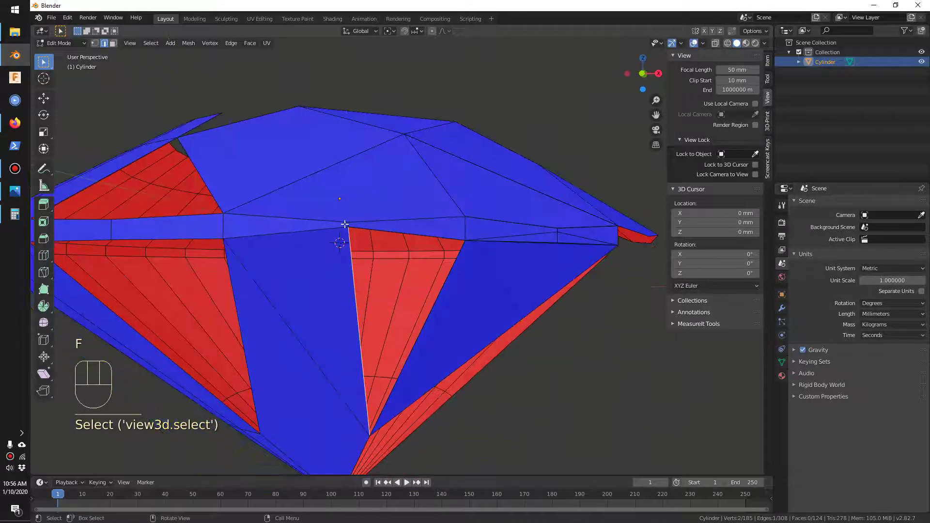
scroll(316, 211, "up", 3)
key("3")
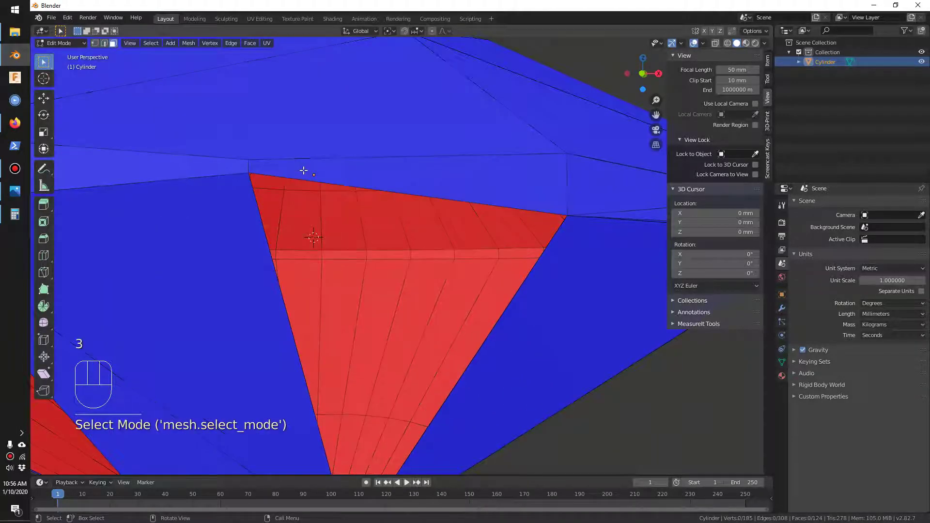
left_click(382, 174)
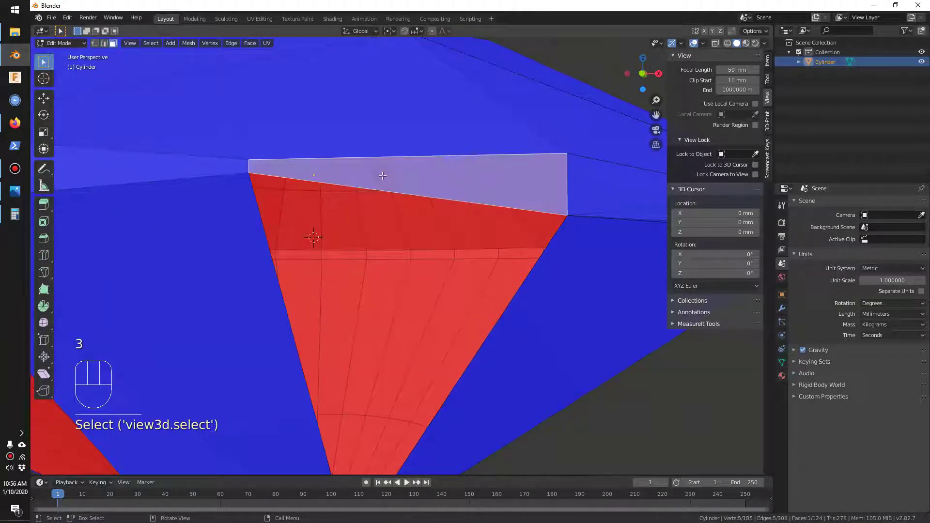
key("Delete")
left_click(373, 173)
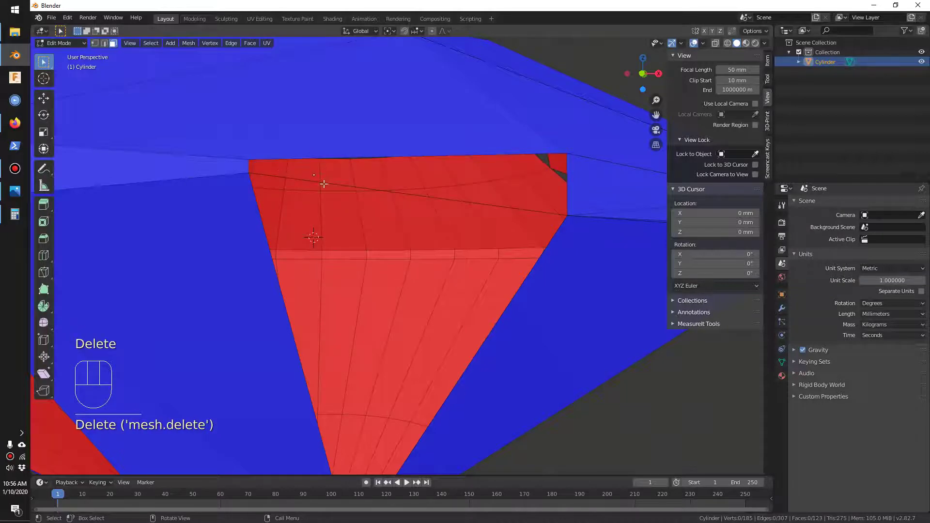
- Delete both overlapping diagonal edges left across the open girdle section
mouse_move(321, 183)
middle_mouse_down()
mouse_move(326, 176)
mouse_move(329, 193)
middle_mouse_up()
key("2")
left_click(317, 177)
left_click(356, 168)
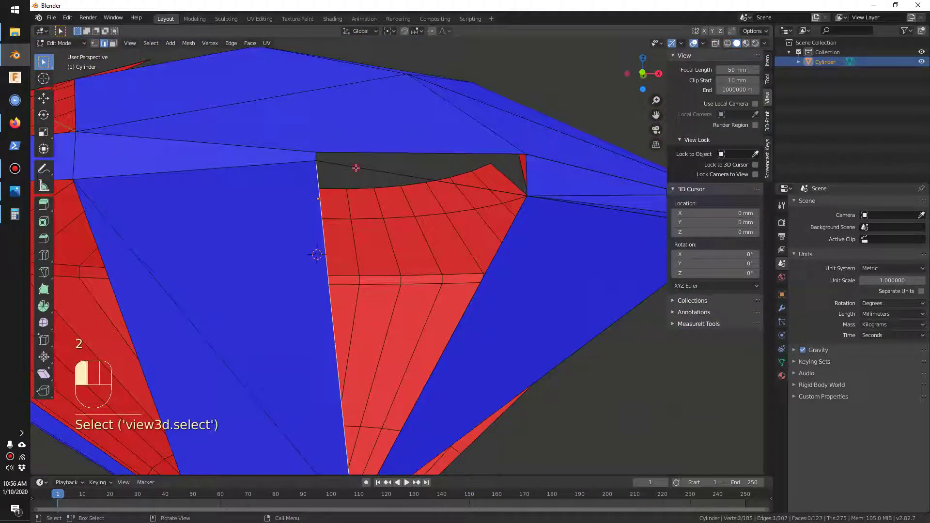
key("Delete")
left_click(384, 167)
left_click(385, 169)
key("Delete")
left_click(384, 173)
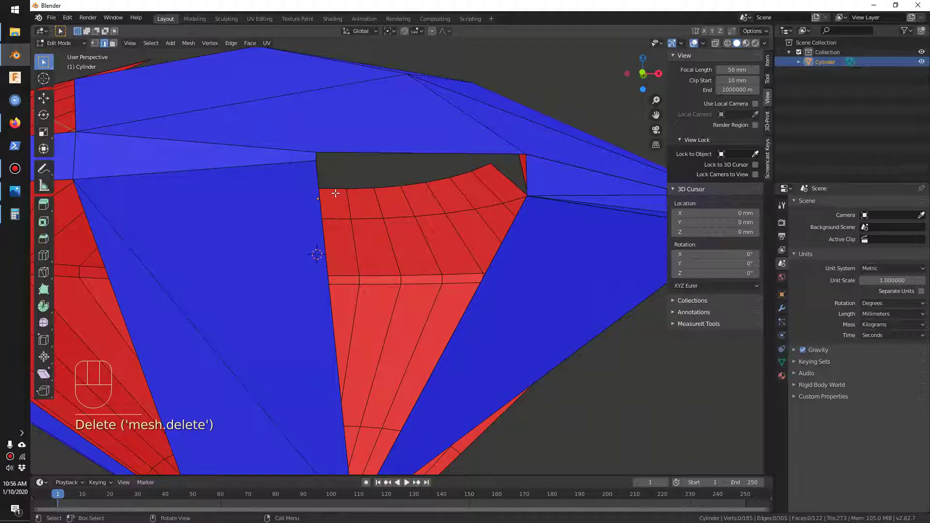
- Refill the right girdle section from its short left edge, upper edge and right side edge
left_click(318, 156)
left_click(337, 153, "shift")
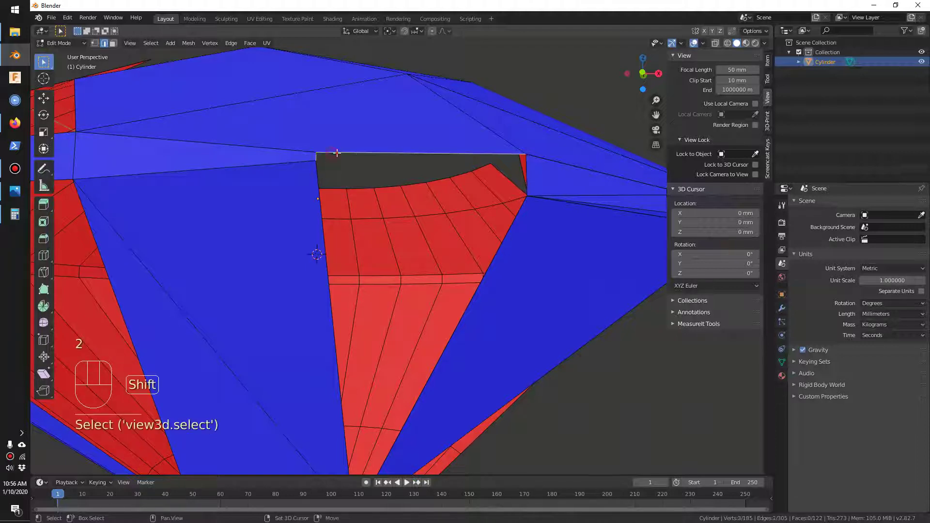
left_click(526, 170, "shift")
key("f")
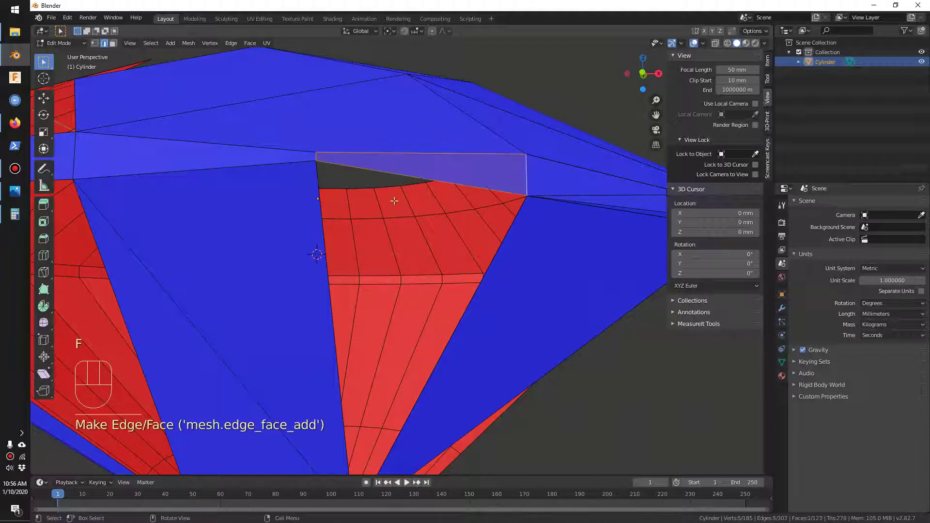
- Fill the remaining triangular facet opening below the girdle and dissolve the edge dividing it from the new triangle beside it
left_click(365, 170)
left_click(504, 238, "shift")
key("f")
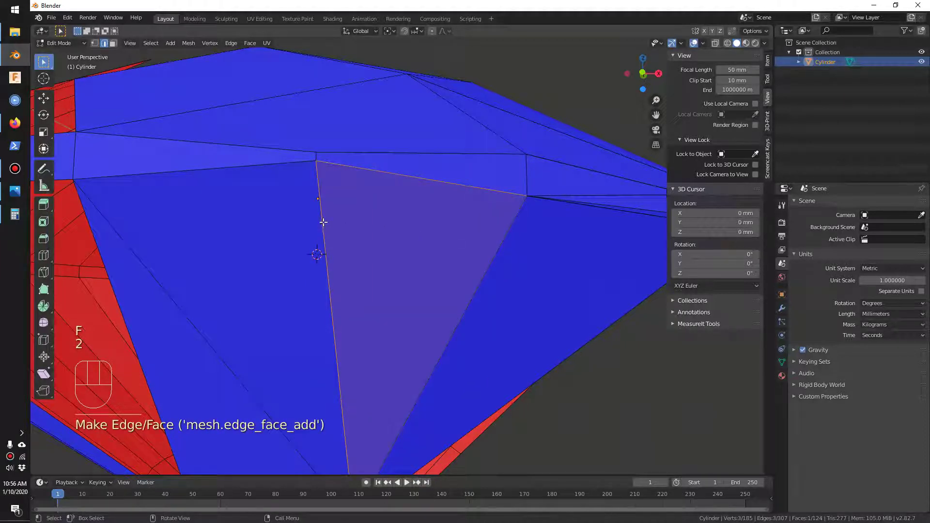
left_click(323, 222)
right_click(322, 223)
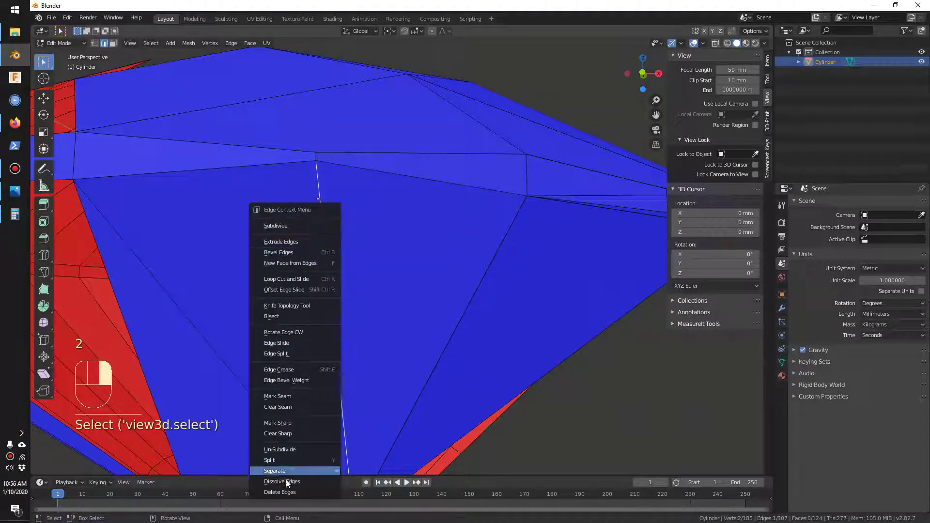
left_click(286, 480)
- Delete the edges of the girdle face between its short middle edge and its right end
middle_click_drag(290, 446, 411, 280)
scroll(326, 331, "down", 3)
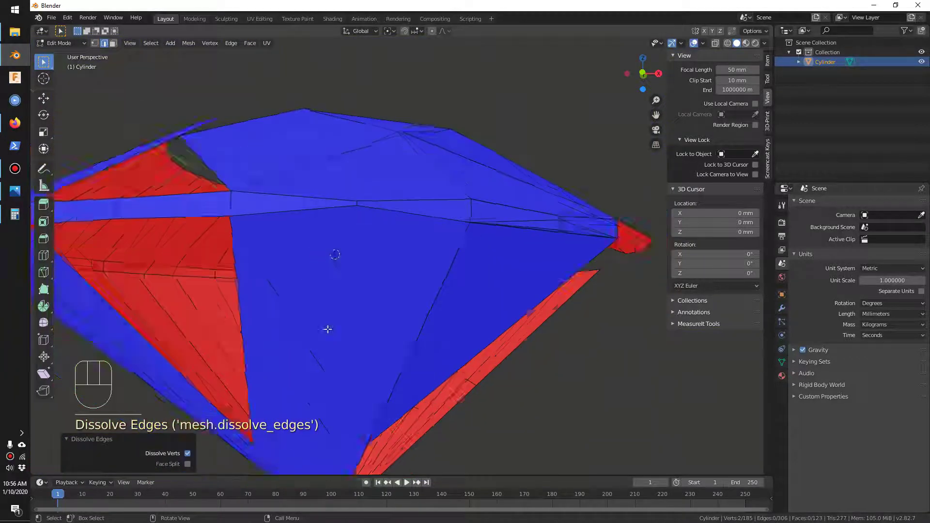
scroll(327, 330, "down", 2)
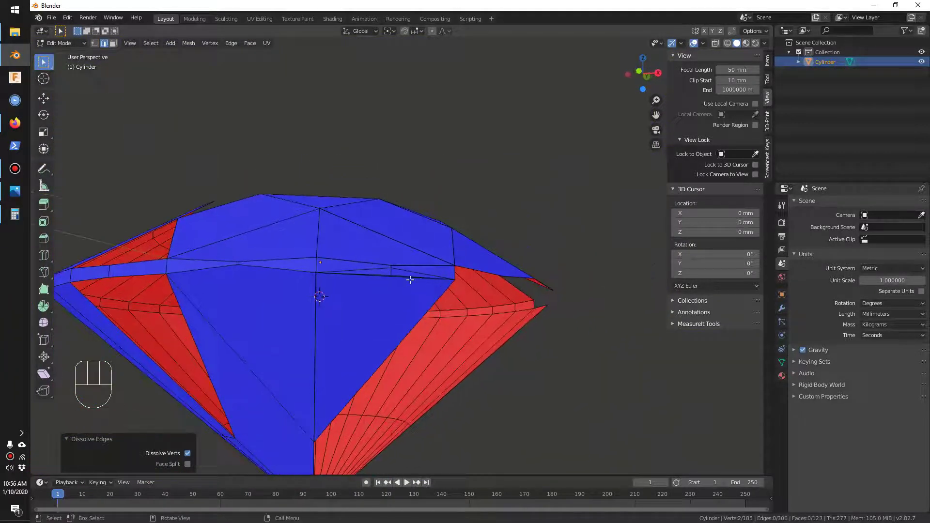
scroll(411, 280, "up", 4)
left_click(395, 260)
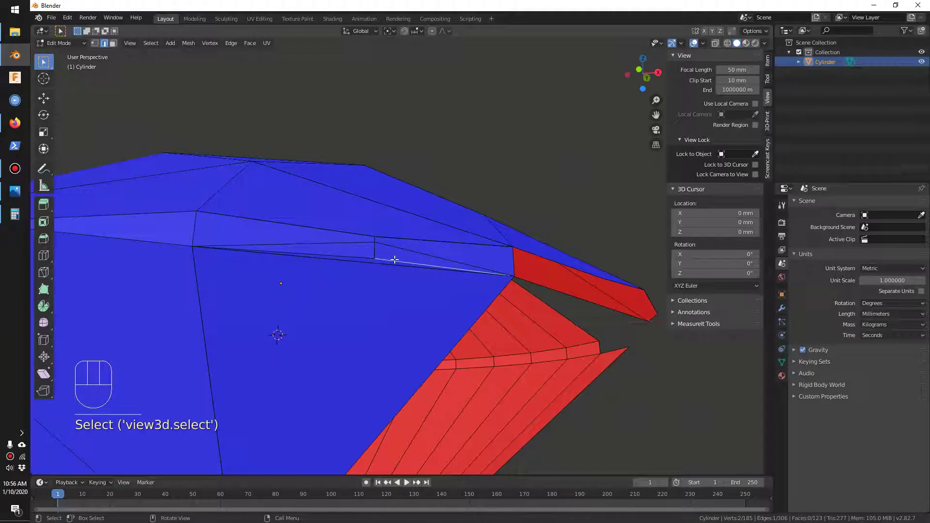
key("3")
left_click(392, 251)
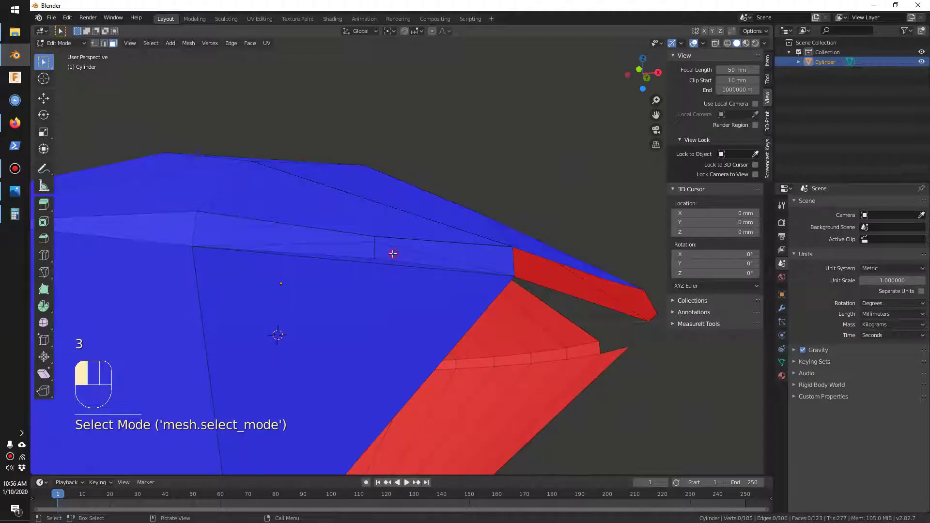
left_click(343, 249)
left_click(383, 252)
left_click(374, 296)
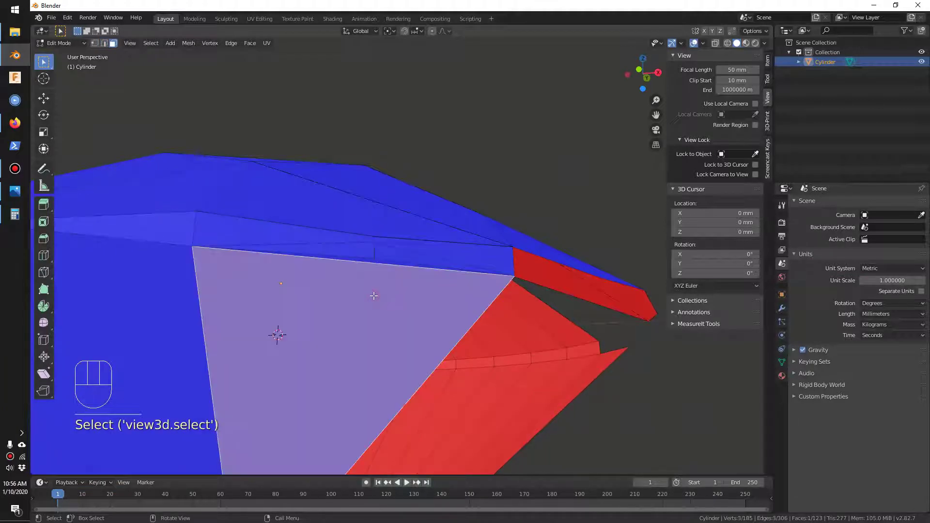
left_click(409, 247)
key("Delete")
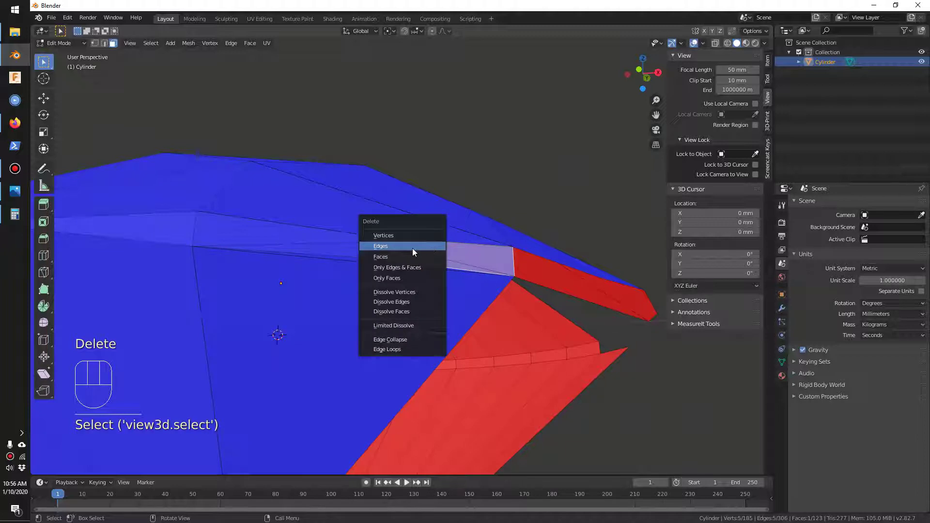
left_click(412, 248)
- Delete the adjoining girdle face, running from its left side edge to the short middle edge
left_click(326, 241)
key("Delete")
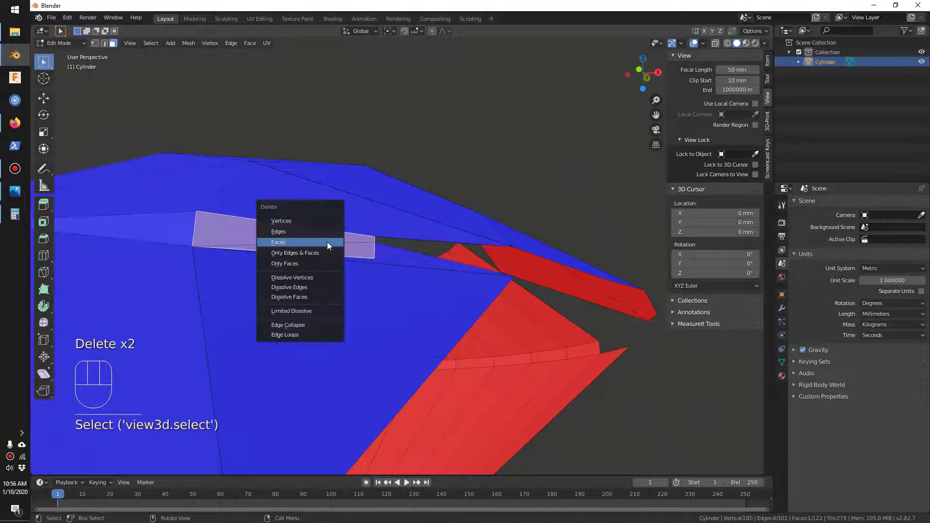
left_click(327, 242)
- Join the upper and lower vertices of the open girdle with edges at its middle and its right end
key("1")
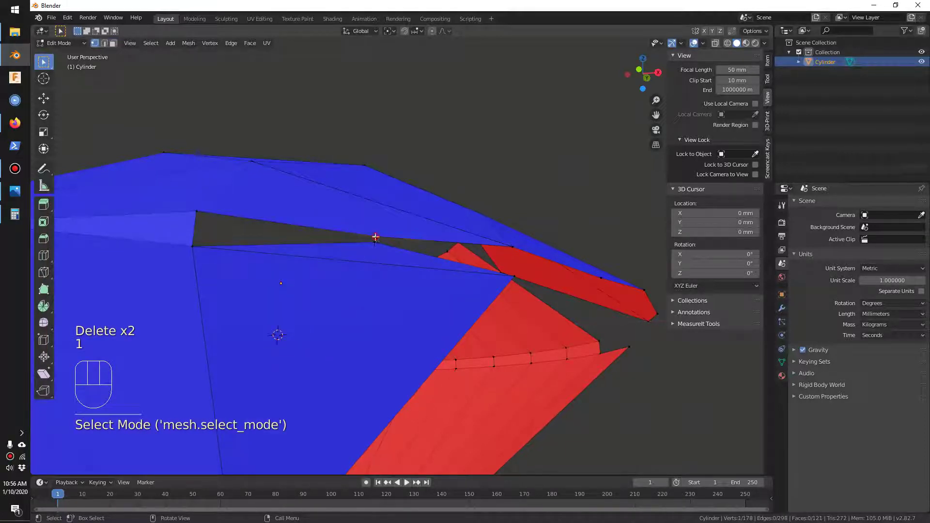
left_click(375, 237, "shift")
key("f")
left_click(513, 250)
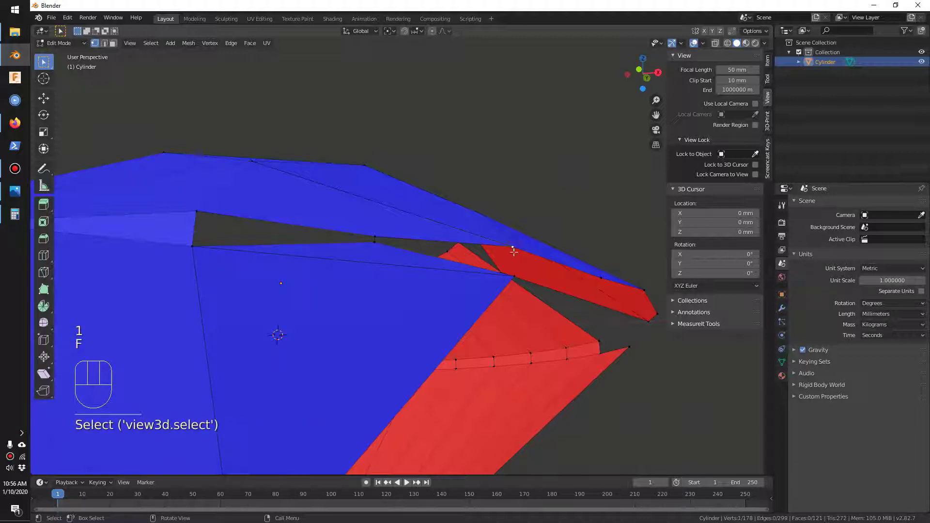
key("f")
- Fill the left girdle section from its left side edge, upper edge and short middle edge
key("2")
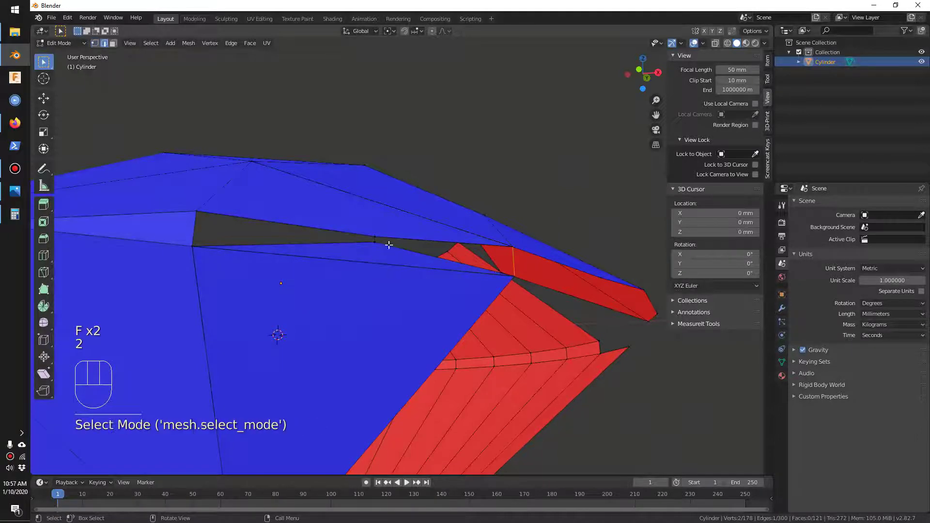
left_click(258, 220, "shift")
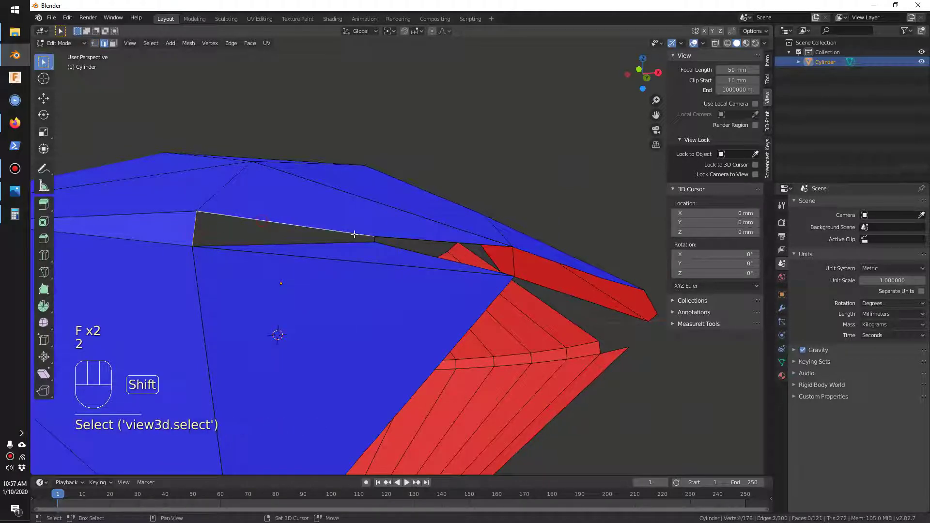
left_click(373, 238, "shift")
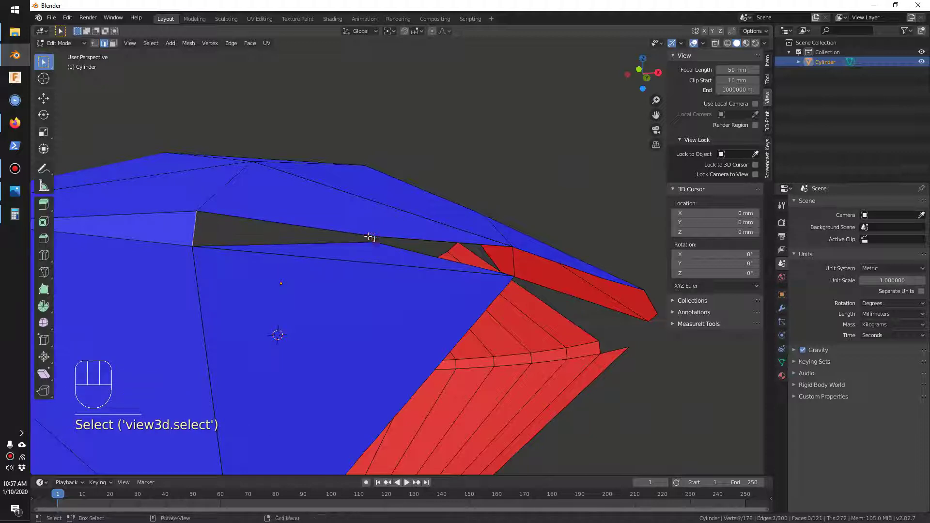
left_click(365, 236, "shift")
key("f")
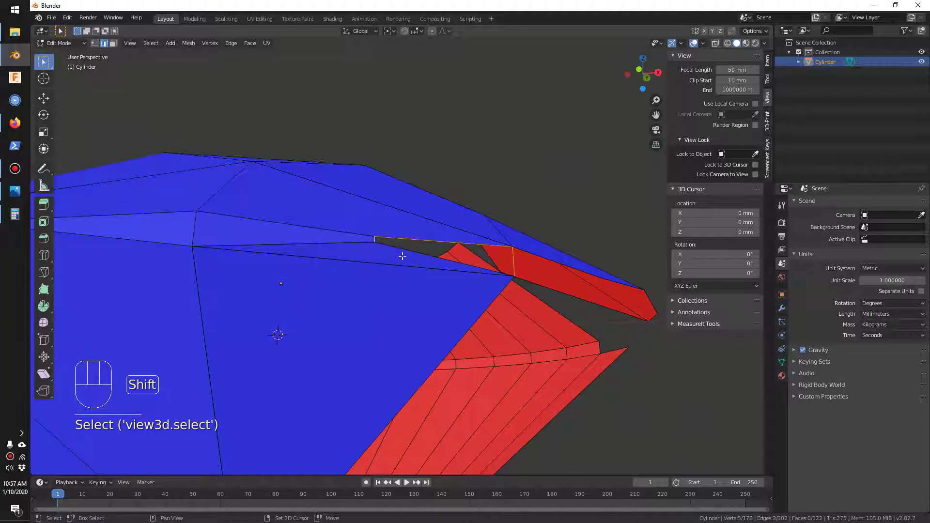
- Try to fill the right girdle section from its short middle edge, upper edge and right side edge
key("f")
key("ctrl+z")
middle_click_drag(396, 262, 378, 290)
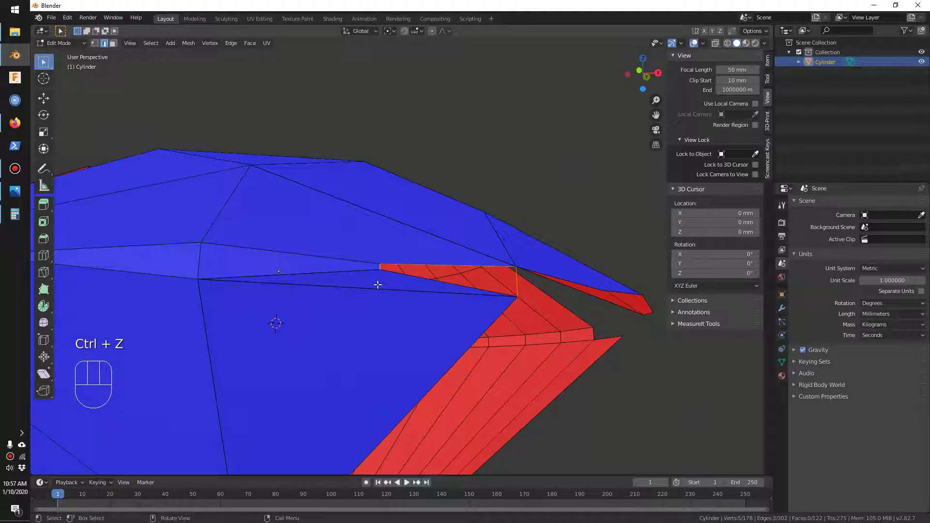
- Delete the thin sliver face under the girdle and the large pavilion facet below it
key("3")
left_click(380, 282)
key("x")
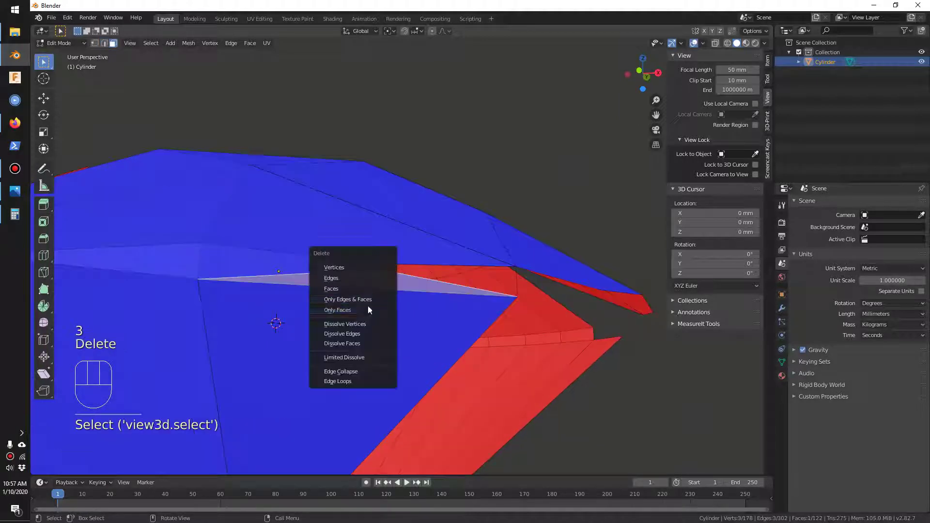
left_click(362, 288)
left_click(369, 312)
key("x")
left_click(369, 312)
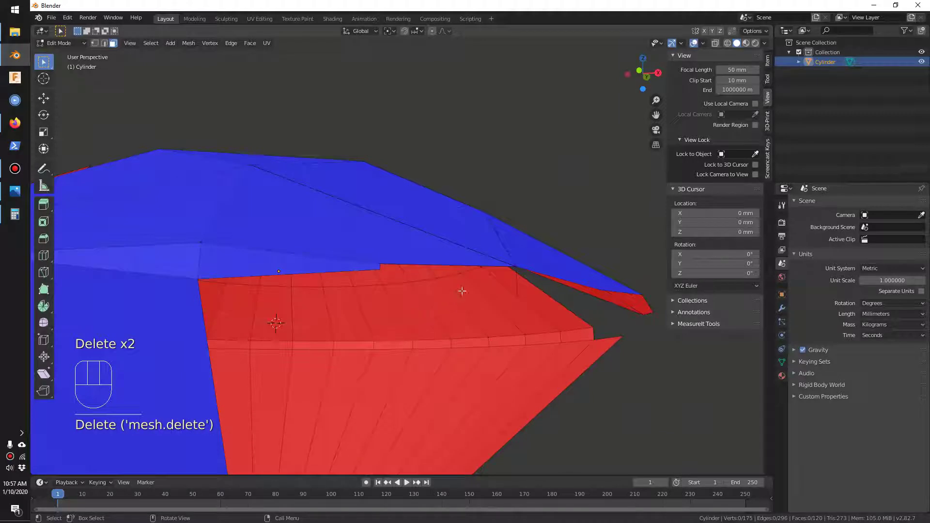
- Add the lower edge of the right girdle section between its middle and right vertices and fill the section
key("1")
left_click(516, 296, "shift")
left_click(380, 268, "shift")
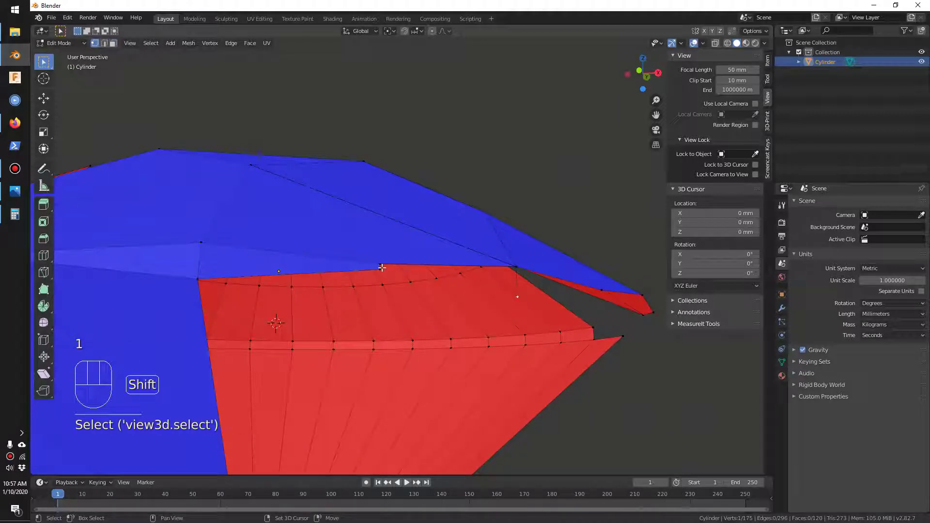
middle_click_drag(481, 288, 415, 255)
key("f")
key("2")
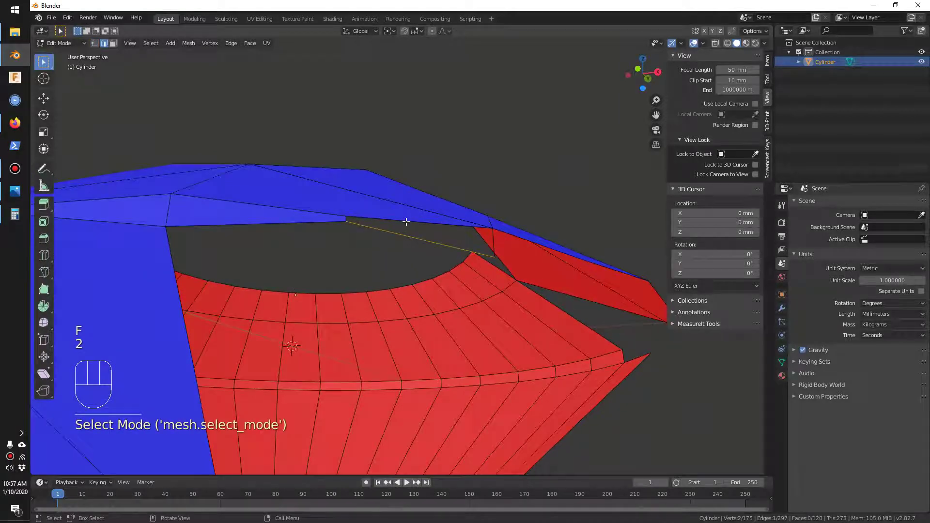
left_click(408, 231, "shift")
key("f")
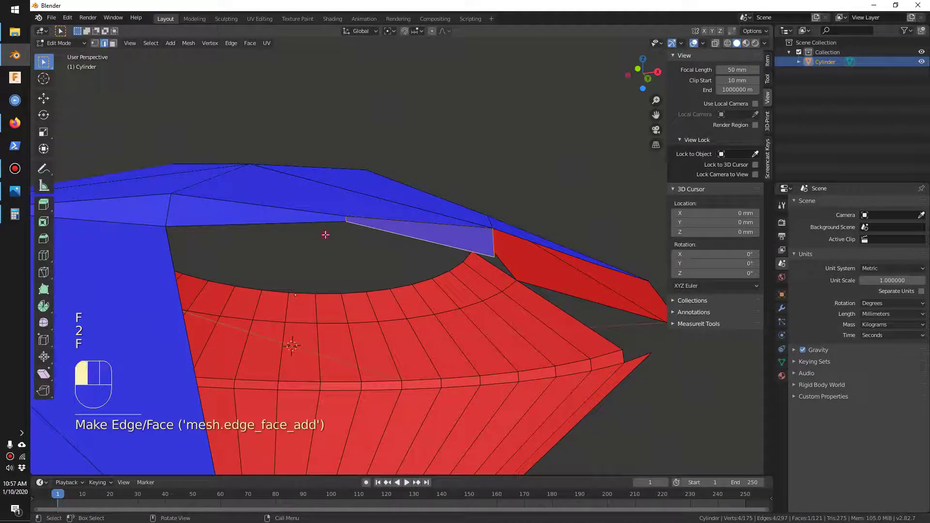
- Connect the girdle's lower right vertex to the lower pavilion vertex with an edge across the opening
left_click(325, 234)
scroll(311, 260, "down", 8)
key("1")
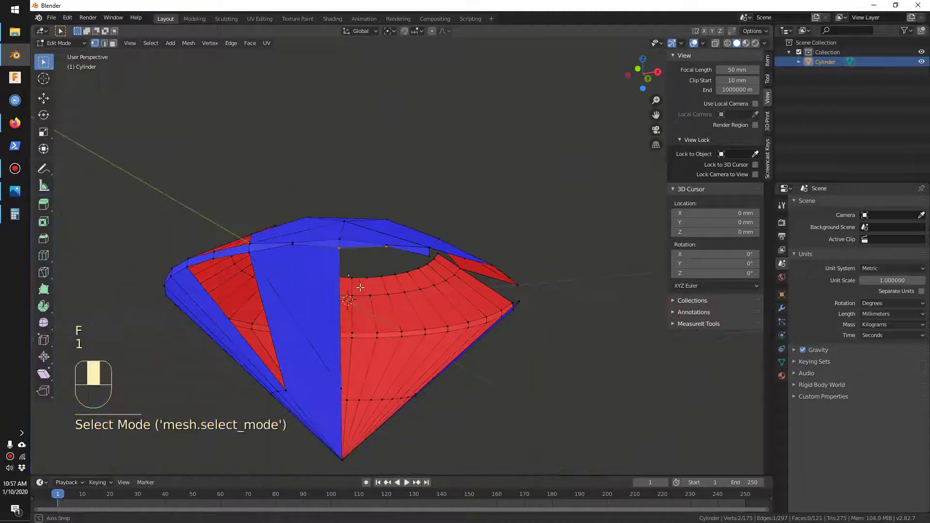
middle_click_drag(360, 287, 379, 276)
left_click(404, 256, "shift")
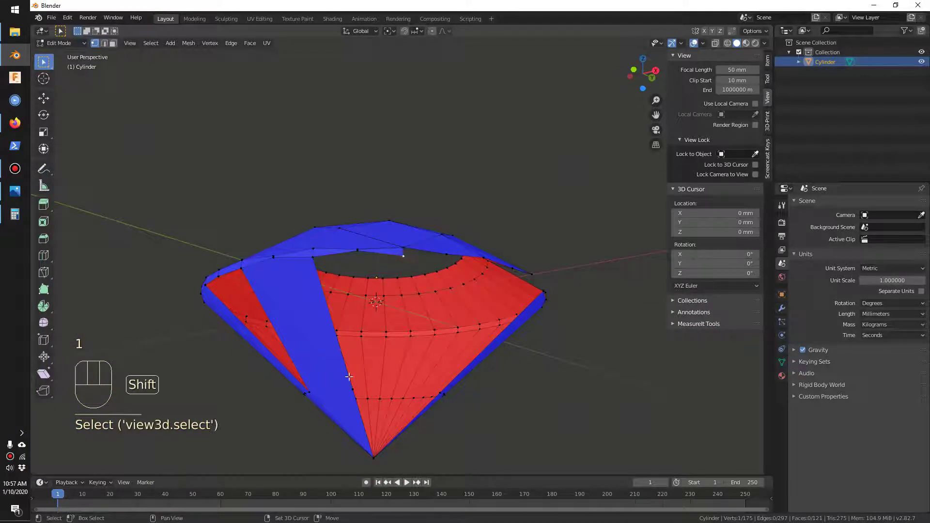
key("f")
- Fill the pavilion facet bounded by the new edge, the lower girdle edges and the neighbouring facet's side
middle_click_drag(369, 366, 391, 250)
key("2")
left_click(402, 248, "shift")
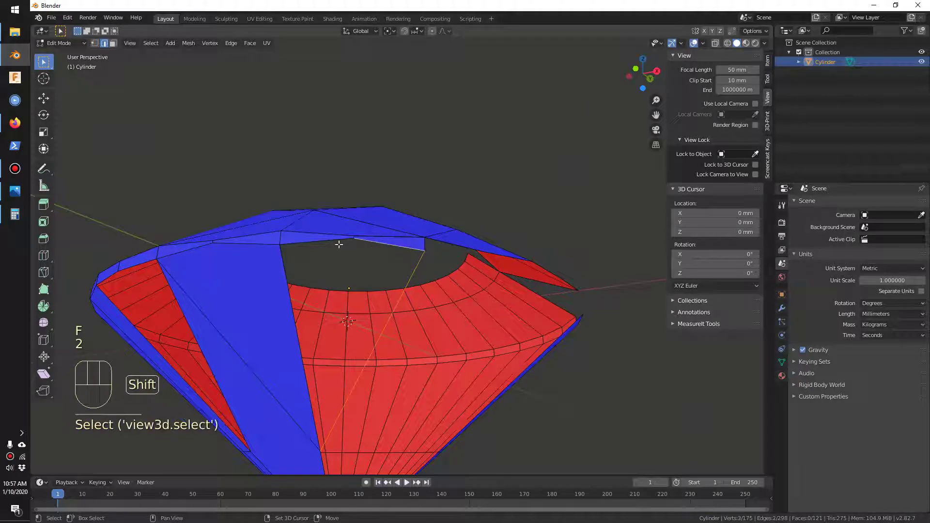
left_click(286, 268, "shift")
key("f")
middle_click_drag(311, 268, 376, 322)
- Duplicate in place the kite-shaped pavilion facet that reaches the diamond's bottom tip, left of the new facet
key("1")
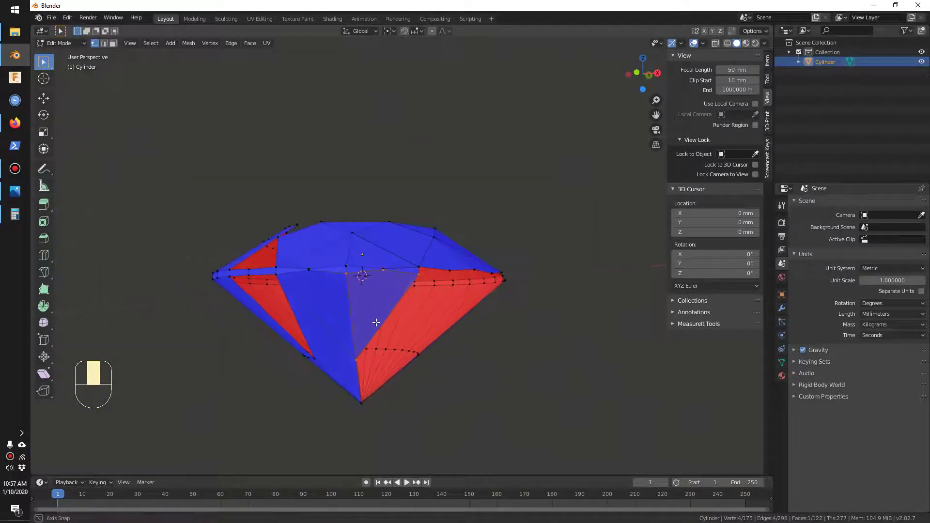
key("3")
left_click(332, 354)
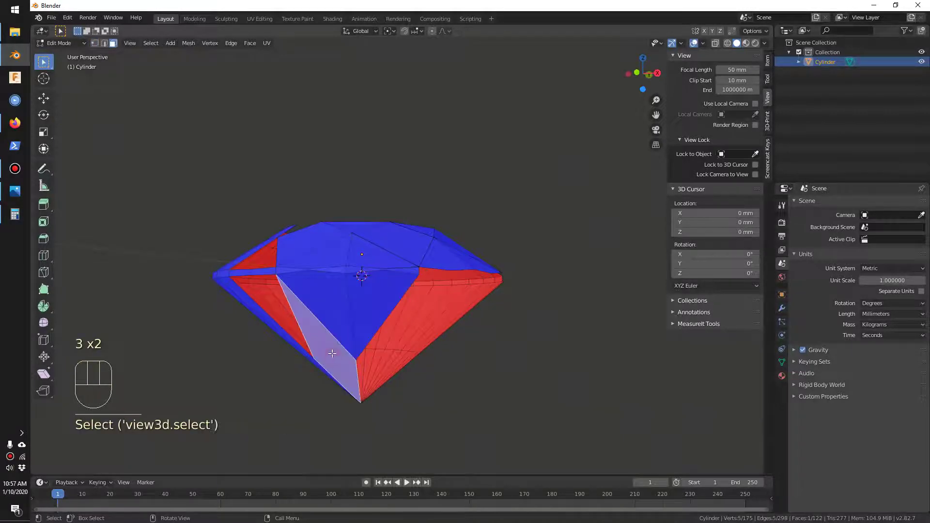
mouse_move(401, 342)
middle_mouse_down()
mouse_move(428, 348)
mouse_move(412, 339)
middle_mouse_up()
left_click(189, 43)
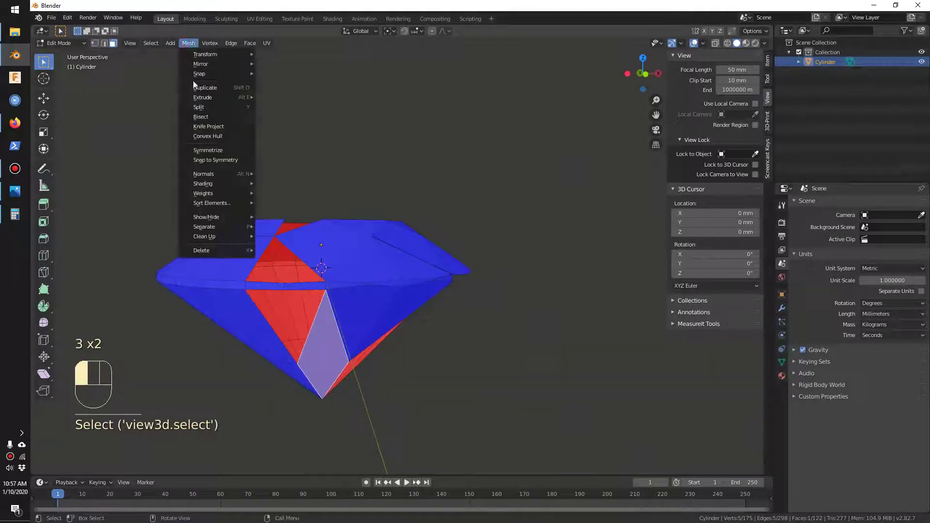
left_click(216, 88)
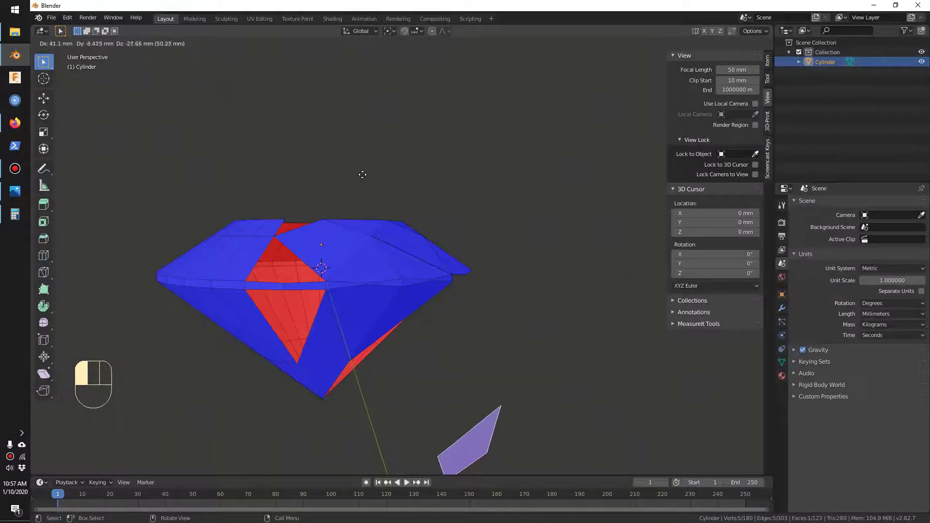
right_click(399, 134)
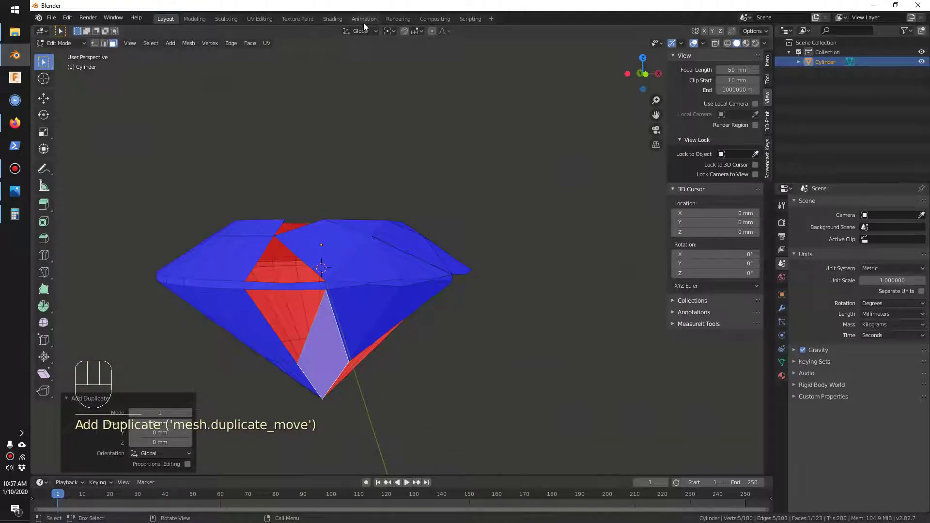
- Set the transform pivot point to the 3D Cursor and rotate the duplicated facet 45° about the Z axis
left_click(387, 31)
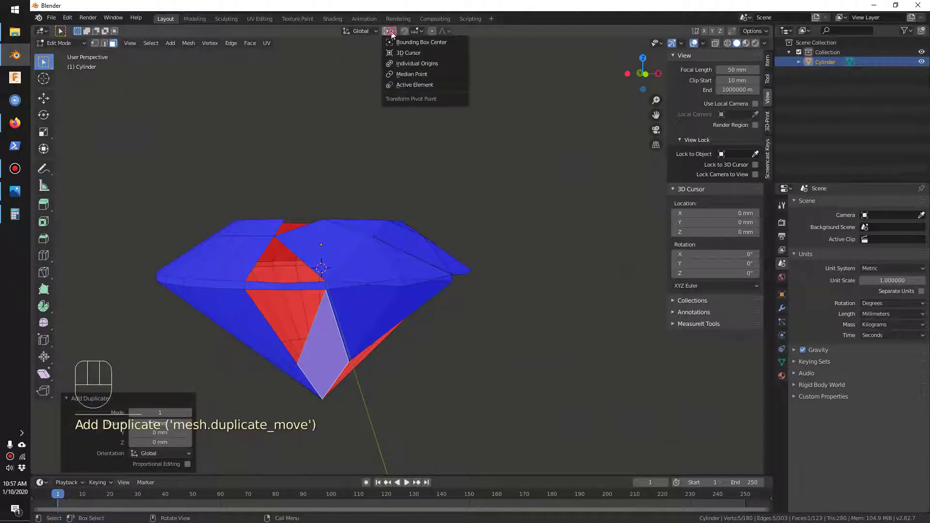
left_click(408, 52)
key("r")
key("z")
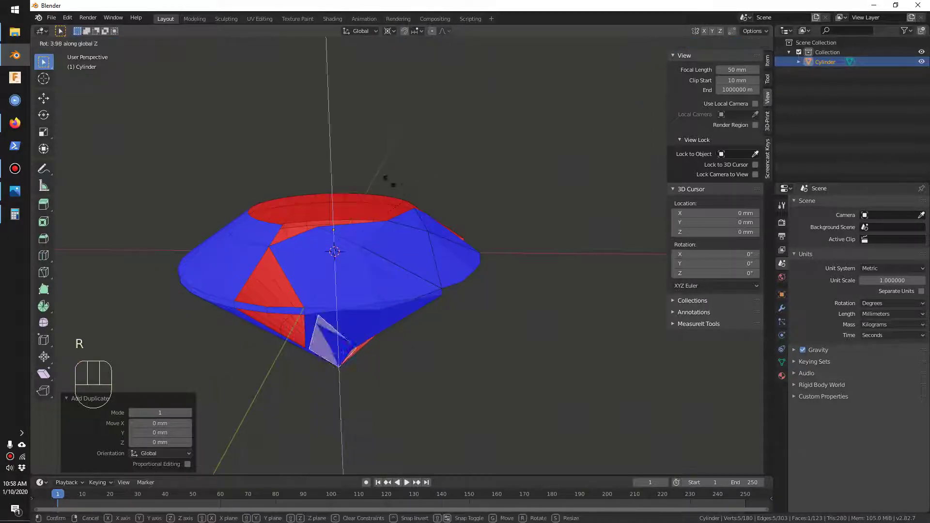
type("45")
key("Return")
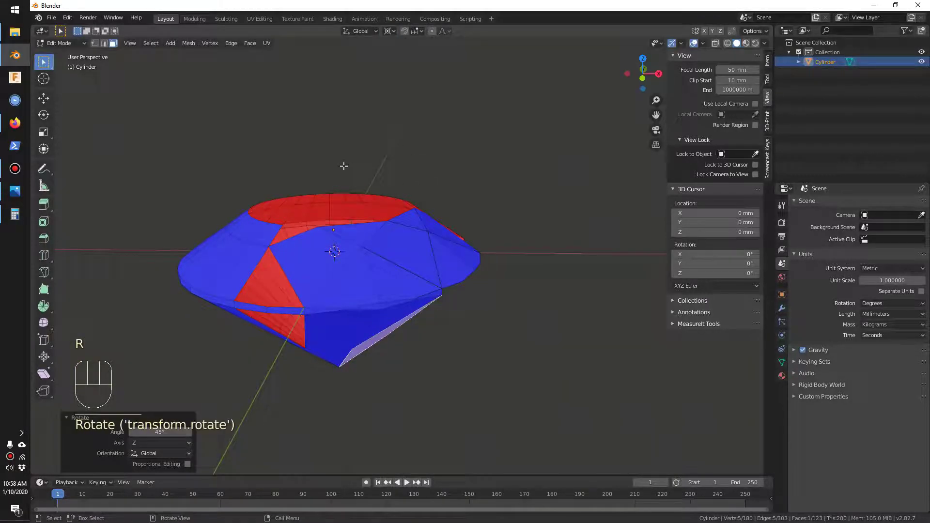
- Duplicate the rotated kite facet in place and rotate the new copy another 45° about the Z axis
middle_click_drag(345, 170, 294, 155)
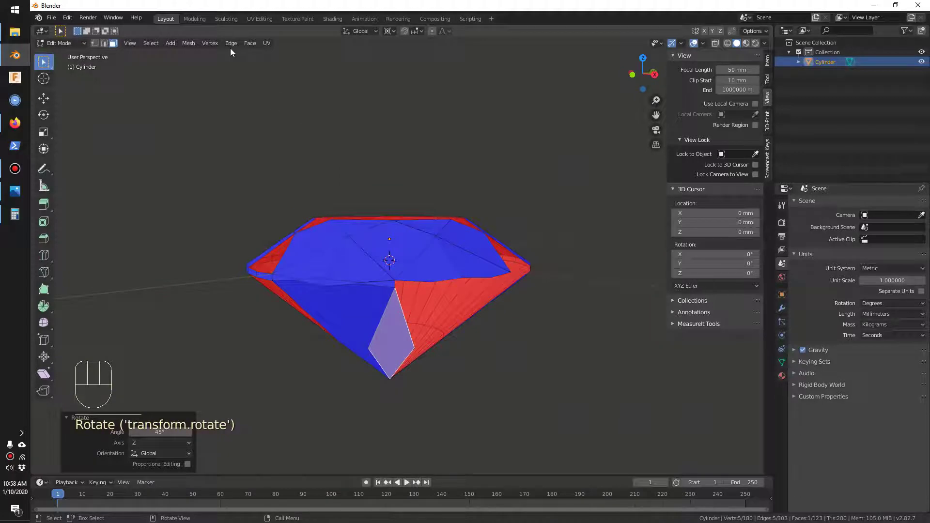
left_click(188, 42)
left_click(216, 89)
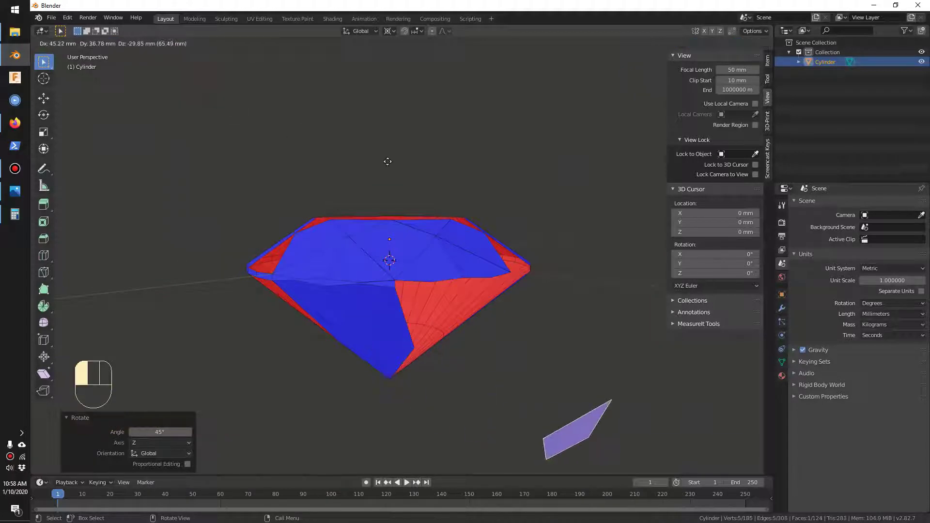
right_click(394, 141)
key("r")
key("z")
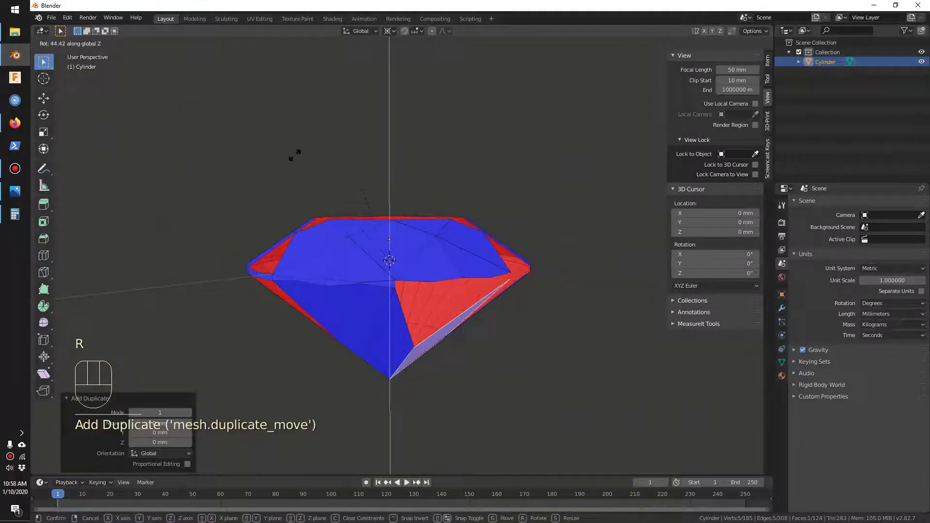
left_click(294, 155, "ctrl")
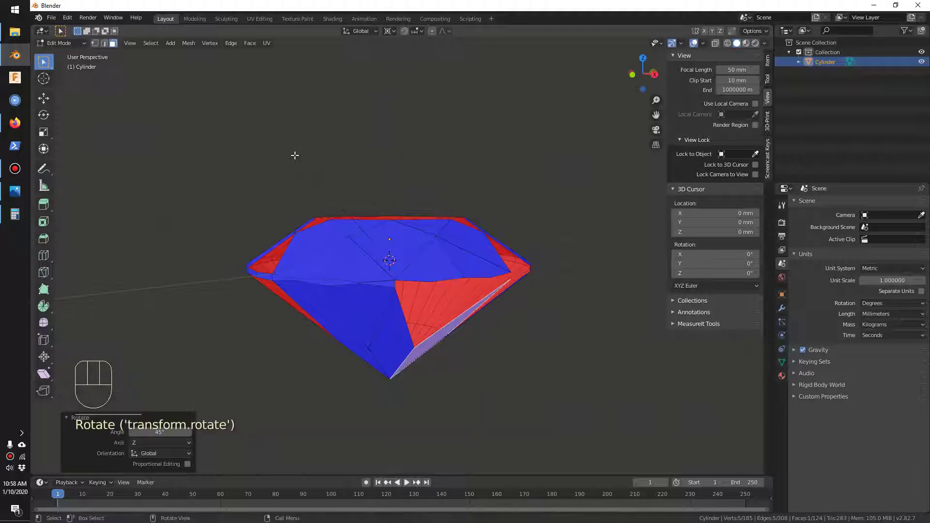
middle_click_drag(464, 220, 377, 215, "shift")
scroll(377, 214, "up", 2)
middle_click_drag(315, 245, 218, 257)
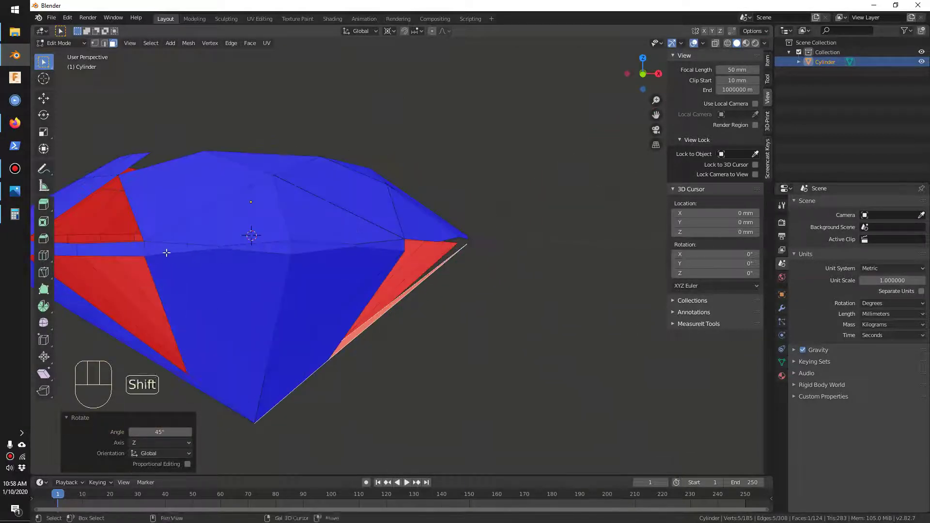
left_click(162, 252, "shift")
left_click(281, 248, "shift")
left_click(339, 247, "shift")
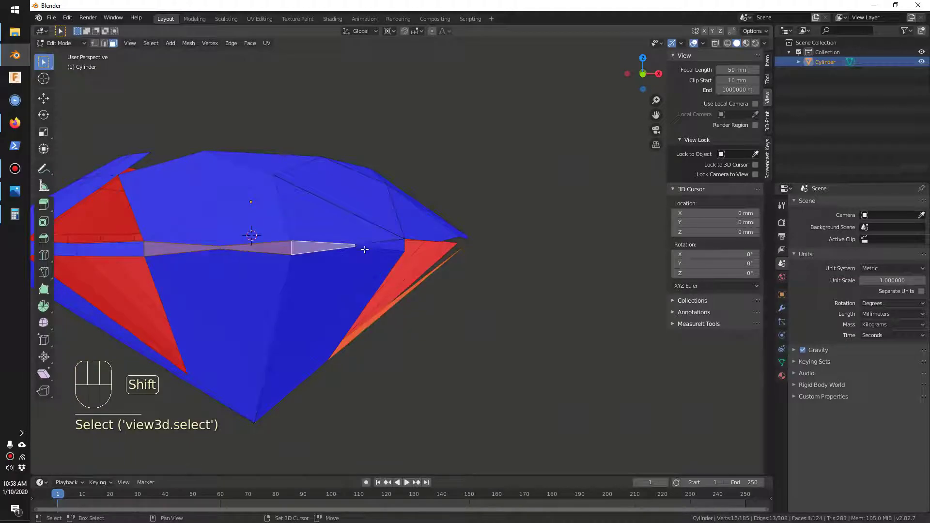
left_click(381, 244, "shift")
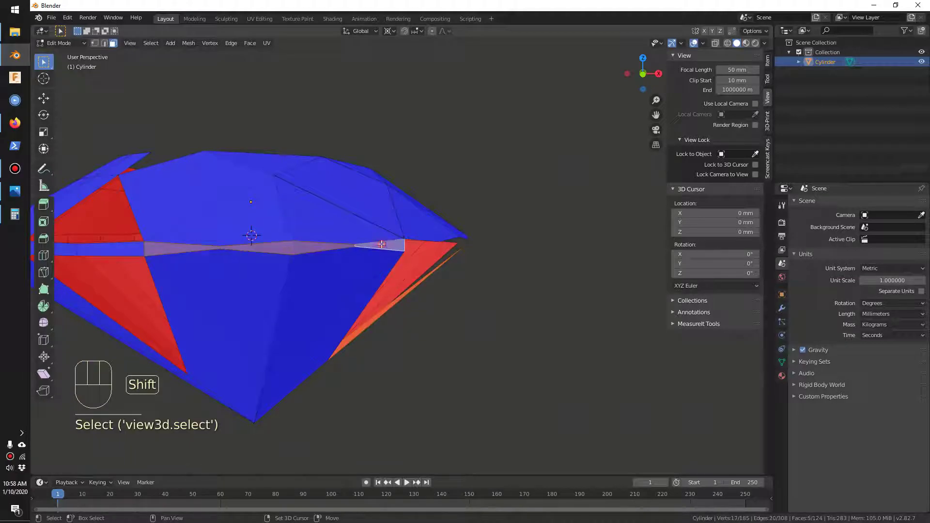
left_click(190, 44)
left_click(210, 90)
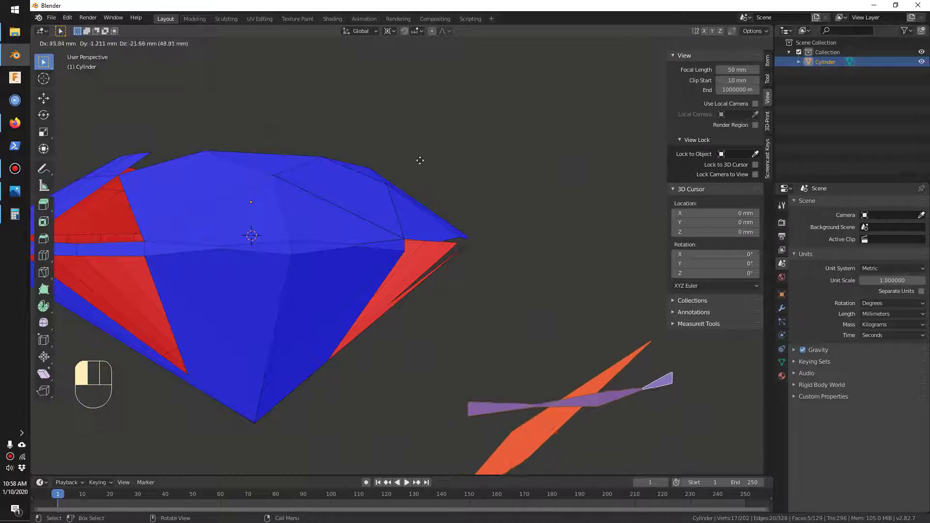
right_click(426, 155)
middle_click_drag(509, 197, 441, 196)
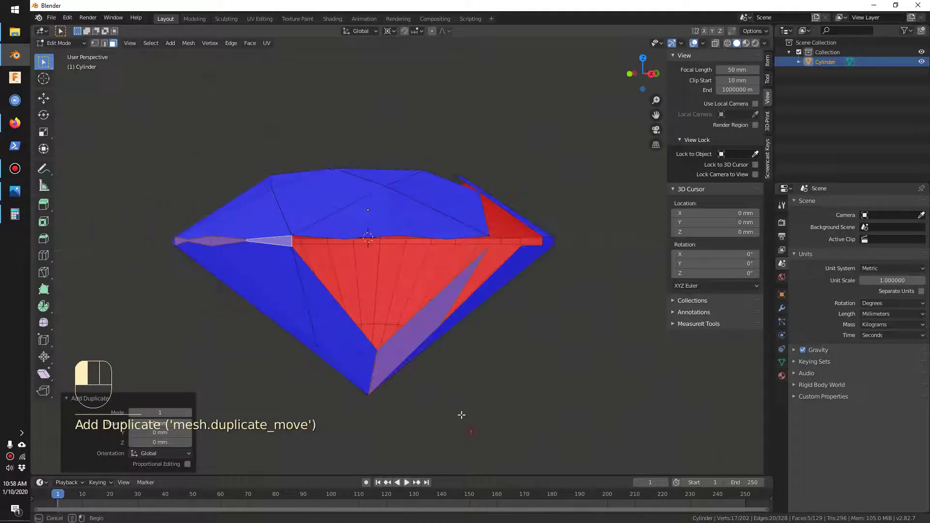
left_click(405, 332)
key("ctrl+z")
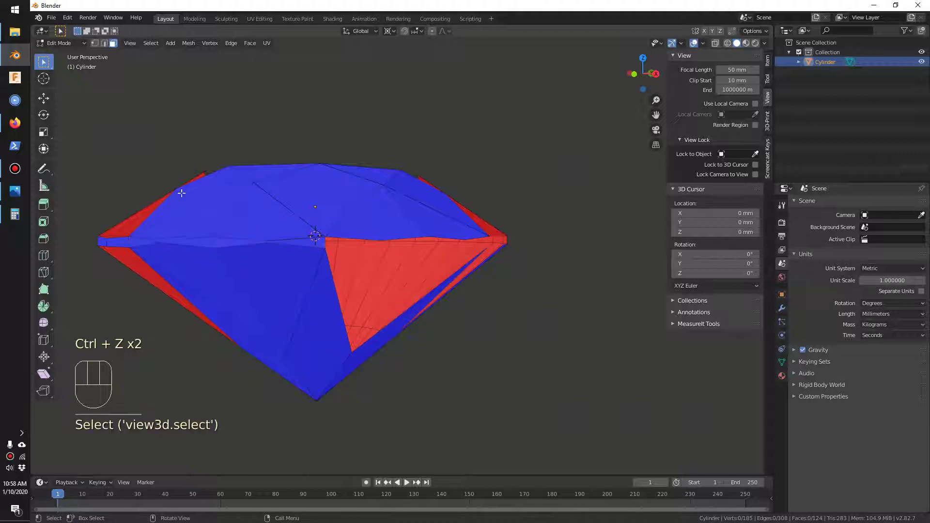
- Duplicate in place the four girdle faces above the finished pavilion facets and rotate the copy 45° about the Z axis
left_click(163, 241, "shift")
left_click(240, 242, "shift")
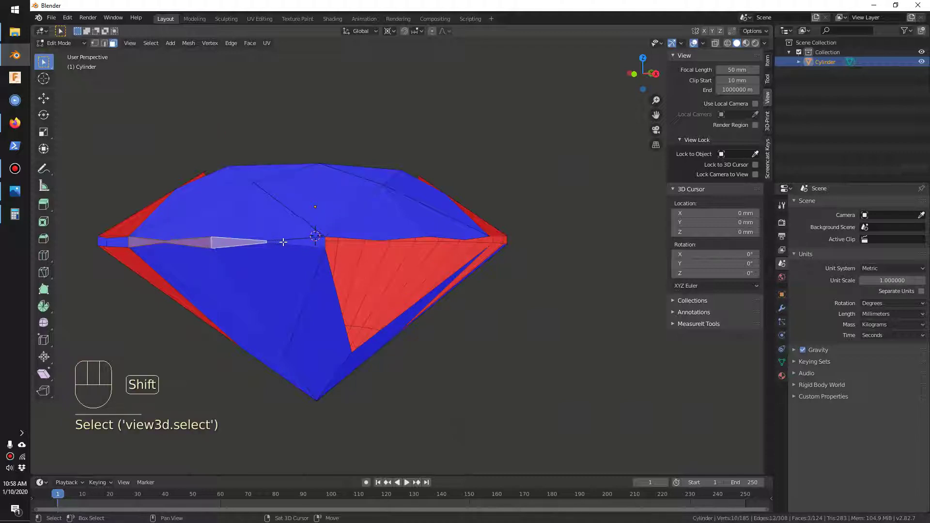
left_click(283, 242, "shift")
left_click(193, 44)
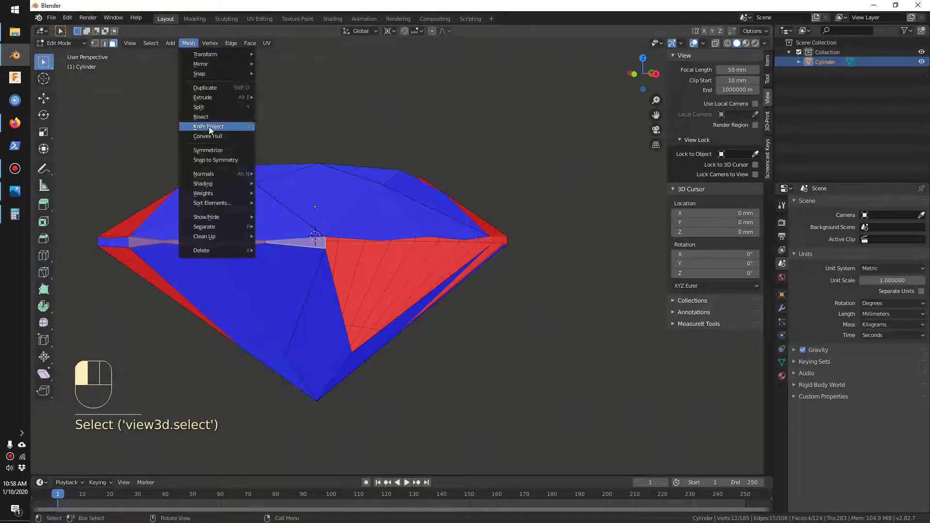
left_click(205, 87)
right_click(433, 158)
middle_click_drag(433, 159, 413, 156)
key("r")
key("z")
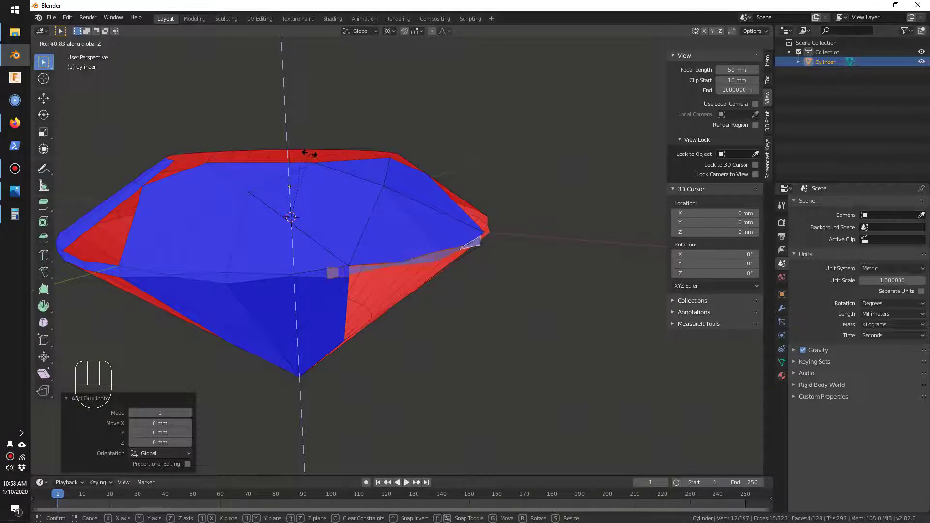
key("Return")
- Duplicate in place the two adjoining triangular pavilion facets below the girdle and rotate the copy 45° about the Z axis
middle_click_drag(349, 190, 416, 212)
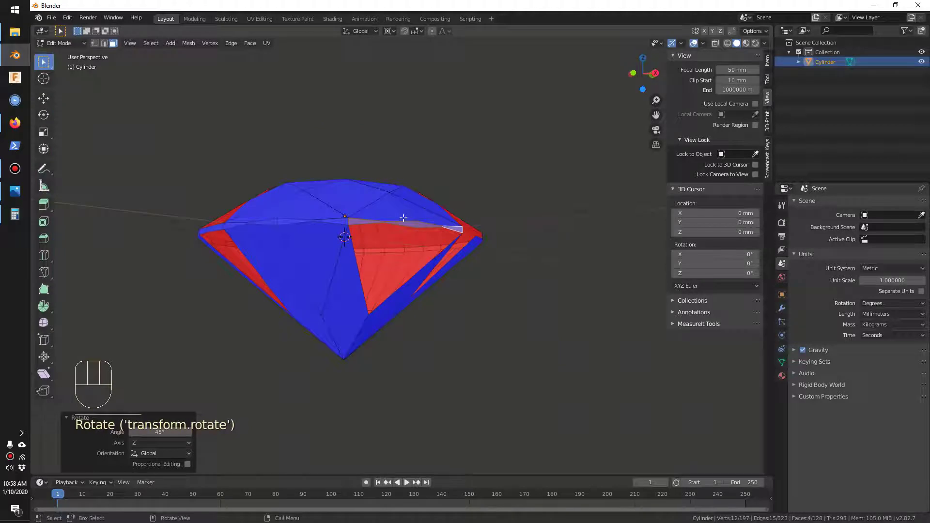
left_click(285, 256)
left_click(299, 255, "shift")
middle_click_drag(317, 257, 330, 263)
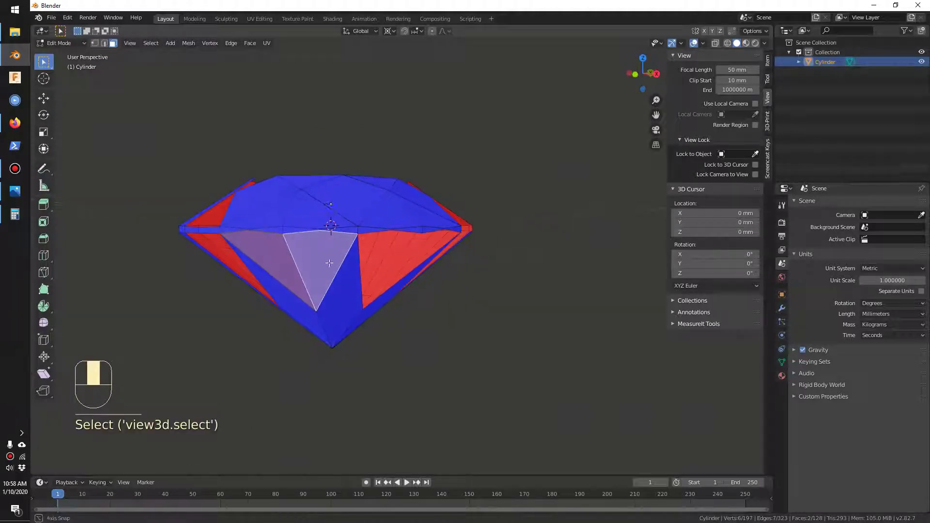
left_click(191, 44)
left_click(222, 92)
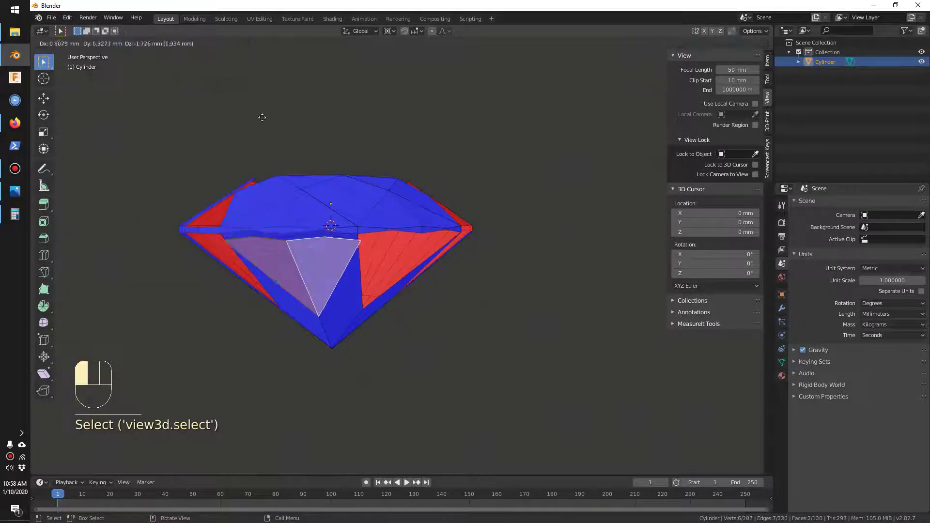
right_click(382, 121)
key("r")
key("z")
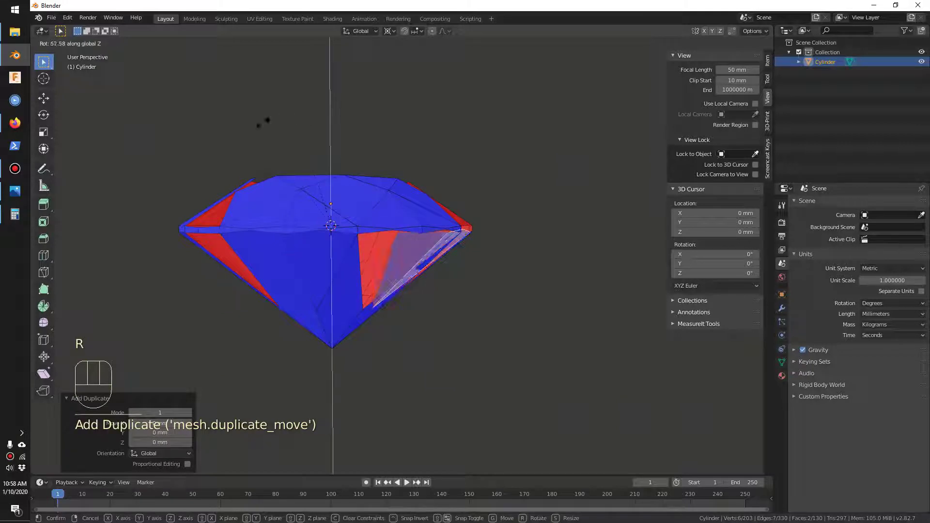
left_click(270, 124)
- Delete the old crown, girdle and pavilion faces on the diamond's positive Y side
middle_click_drag(270, 124, 355, 202)
middle_click_drag(558, 245, 457, 202, "shift")
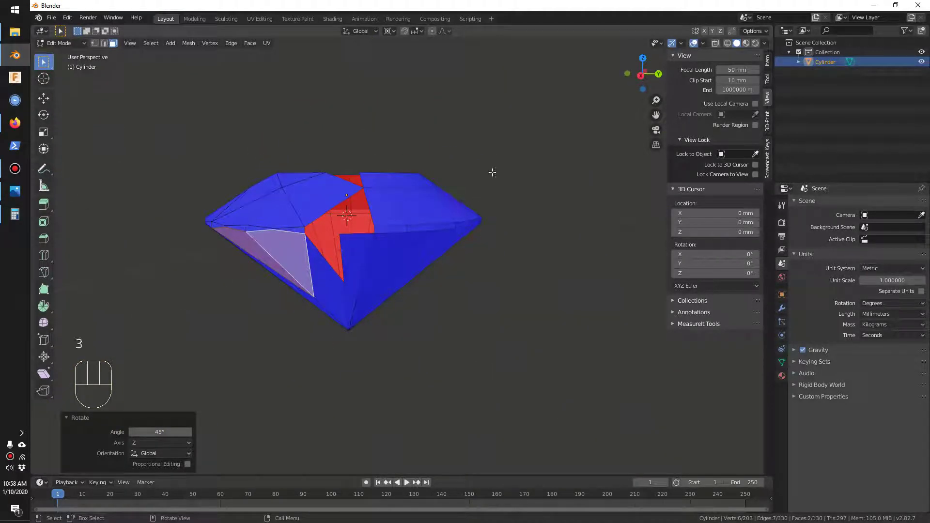
left_click_drag(399, 142, 487, 303)
key("Delete")
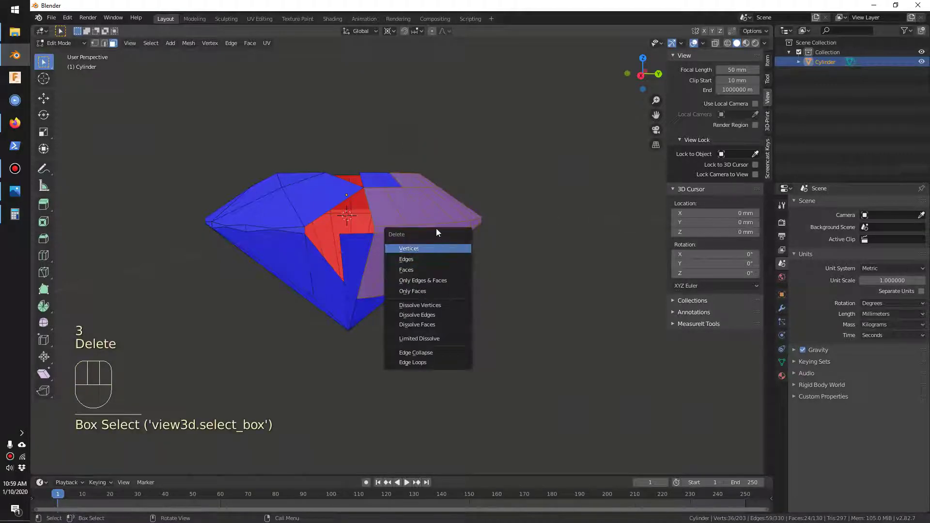
left_click(406, 269)
left_click_drag(370, 154, 455, 222)
key("Delete")
left_click(428, 218)
left_click_drag(387, 193, 511, 315)
key("Delete")
left_click(480, 309)
left_click_drag(359, 223, 408, 320)
key("Delete")
left_click(406, 315)
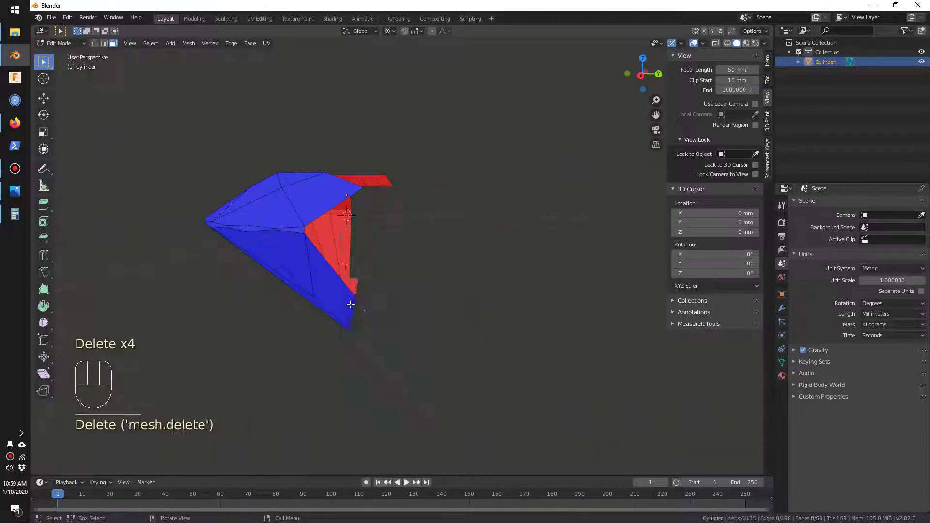
- Delete the leftover pavilion face near the bottom tip and the strip of old faces at the crown's upper edge
left_click(351, 304)
key("Delete")
left_click(350, 304)
left_click_drag(355, 165, 400, 186)
key("Delete")
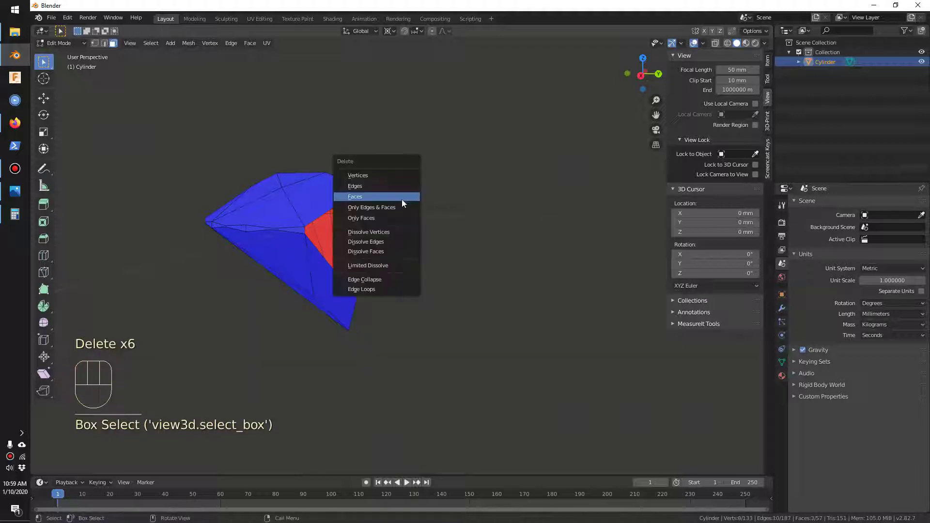
left_click(402, 199)
- Delete the remaining old crown, girdle and pavilion faces on the diamond's far side, opposite the rebuilt facets
middle_click_drag(374, 198, 488, 184)
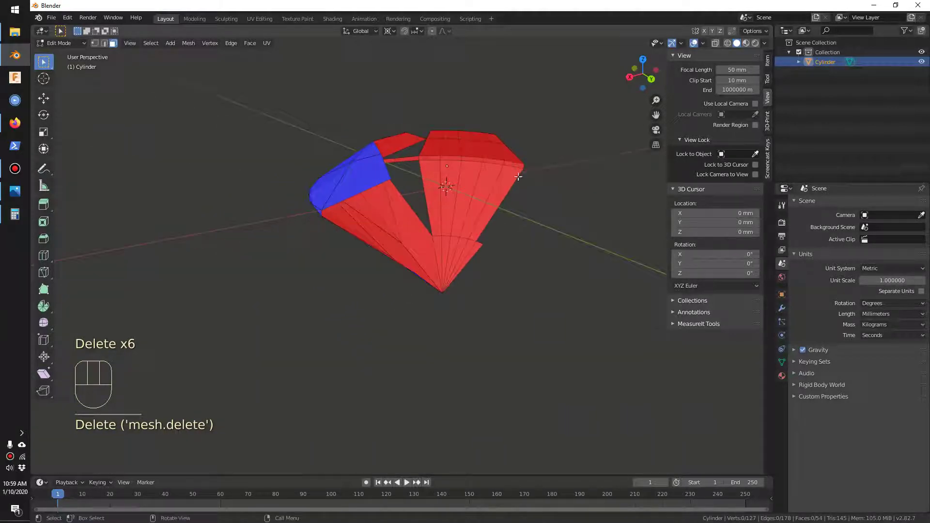
left_click_drag(449, 119, 583, 260)
key("Delete")
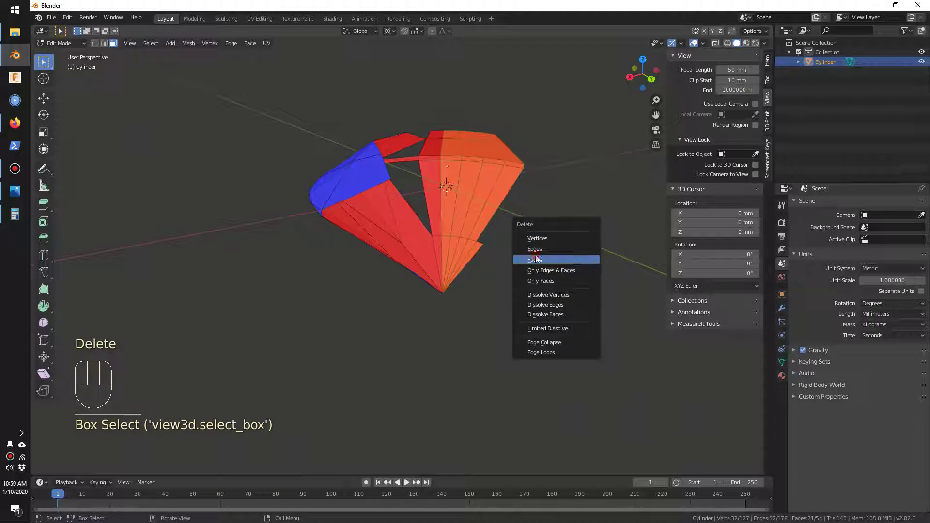
left_click(531, 257)
left_click_drag(452, 208, 452, 209)
key("Delete")
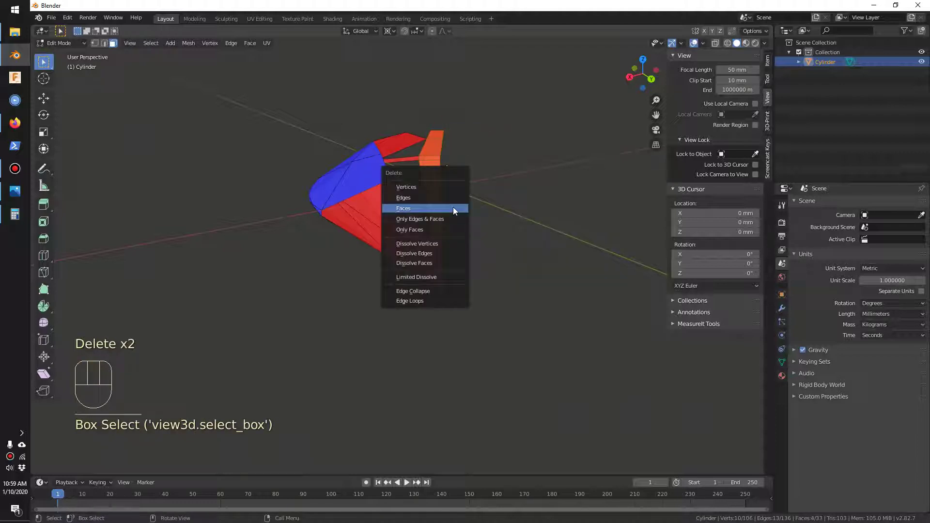
left_click(454, 210)
left_click(439, 243)
key("Delete")
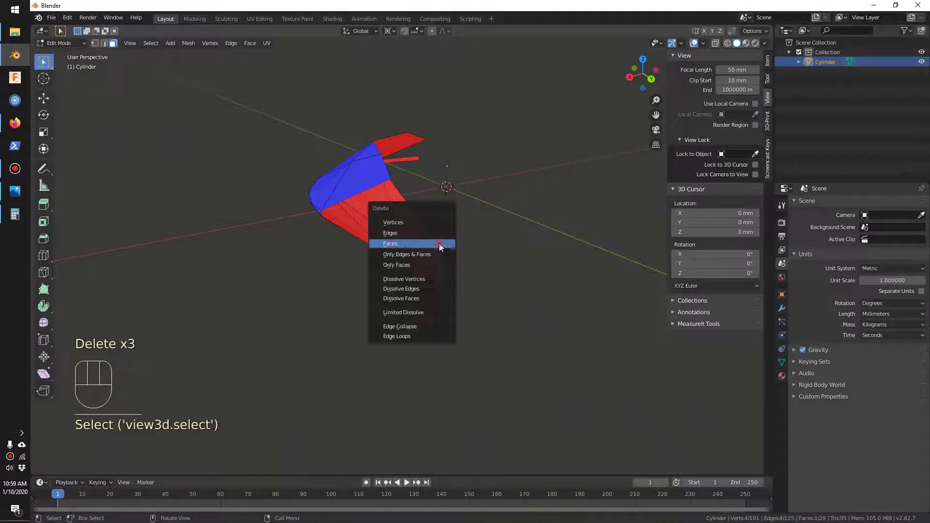
left_click(439, 243)
- Delete the two old girdle faces protruding beyond the rebuilt section
middle_click_drag(454, 226, 359, 224)
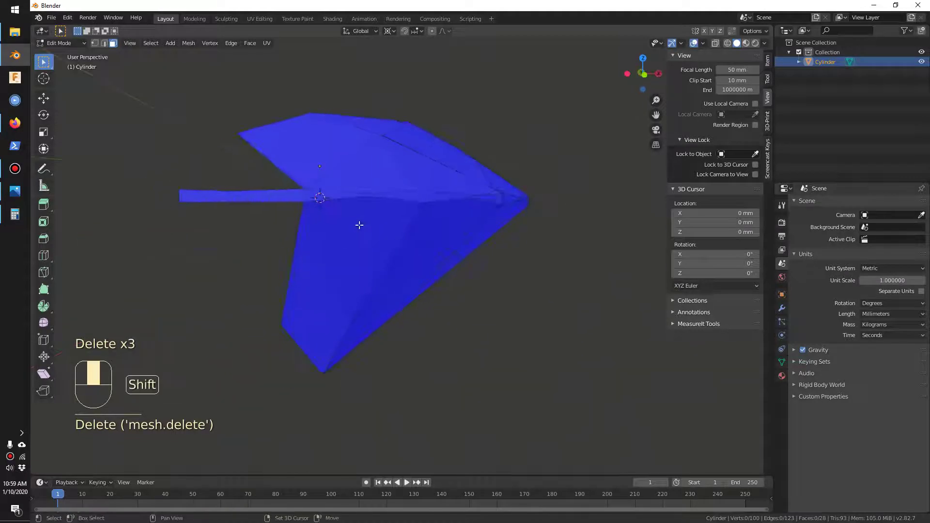
left_click(252, 197)
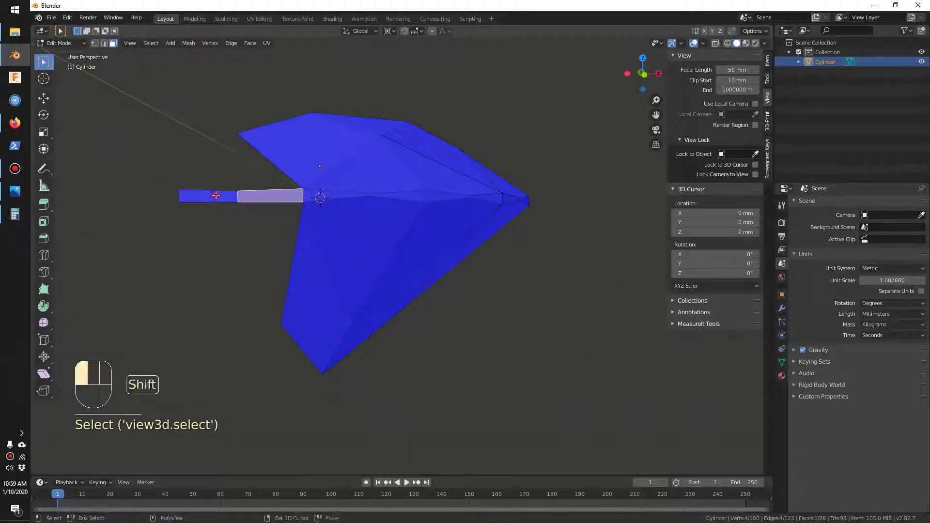
left_click(216, 196, "shift")
key("Delete")
left_click(229, 197)
- Delete two surplus pavilion faces below the girdle of the rebuilt section
middle_click_drag(419, 263, 378, 230)
left_click(334, 270)
key("Delete")
left_click(335, 269)
left_click(423, 240)
key("Delete")
left_click(422, 238)
- Duplicate in place all faces of the rebuilt diamond section and rotate the copy 90° about the Z axis
key("1")
key("3")
left_click_drag(222, 145, 605, 414)
middle_click_drag(548, 394, 482, 334)
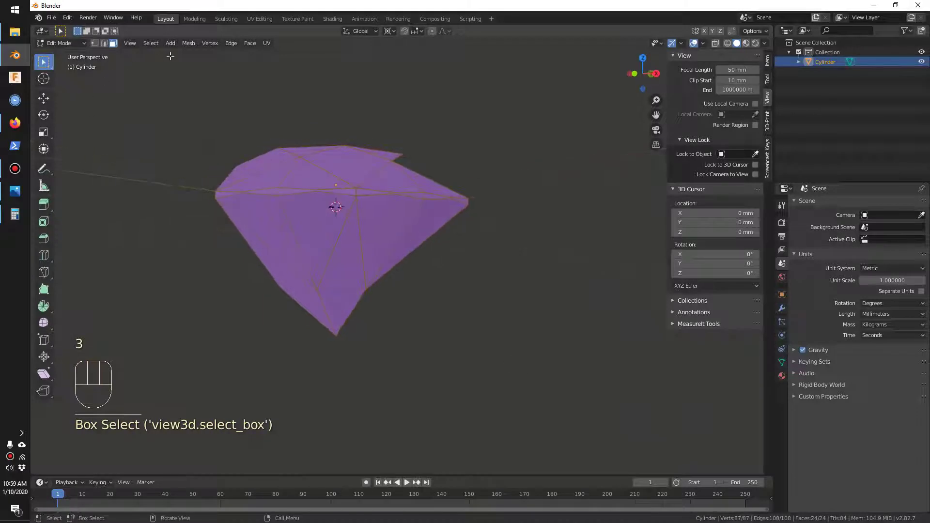
left_click(185, 43)
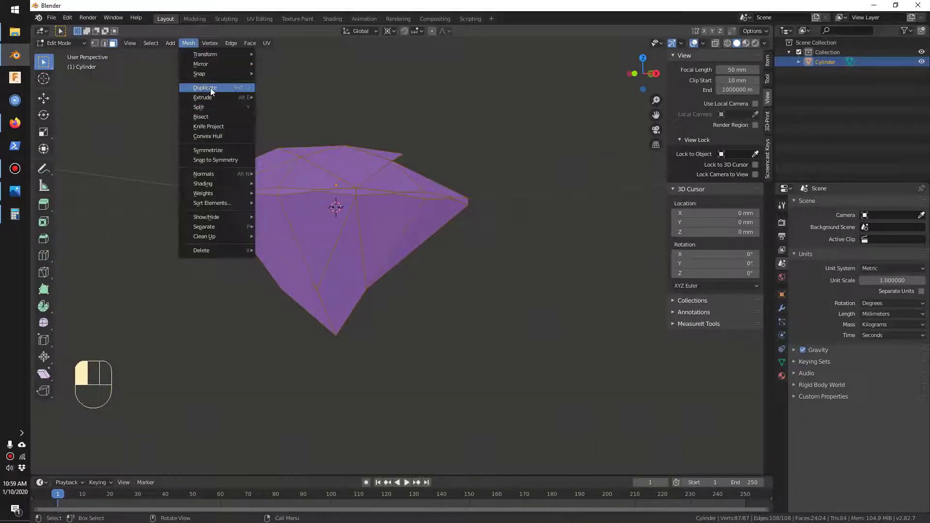
left_click(210, 90)
right_click(275, 208)
middle_click_drag(279, 206, 337, 227)
key("r")
key("z")
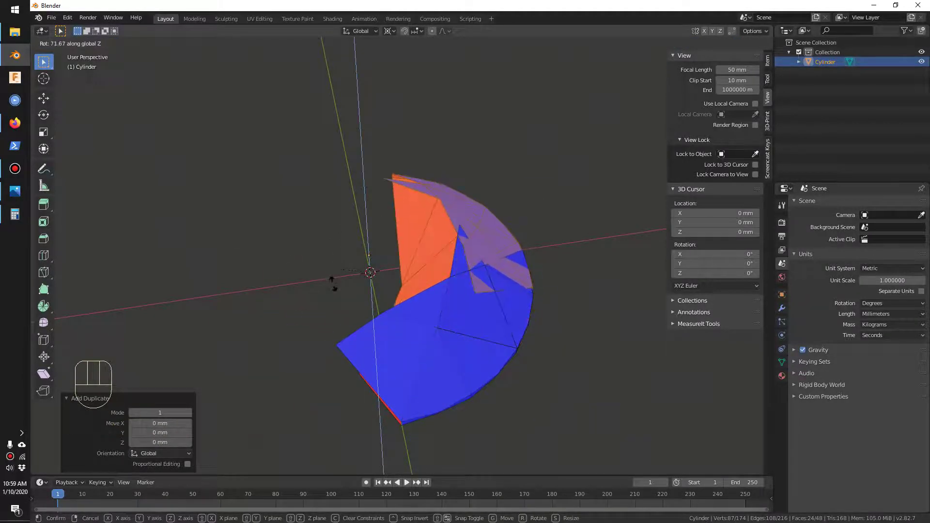
type("90")
key("Return")
- Merge all vertices of the two joined diamond sections by distance
middle_click_drag(332, 284, 278, 240, "shift")
middle_click_drag(360, 289, 315, 242)
middle_click_drag(399, 260, 417, 312, "shift")
left_click(487, 363)
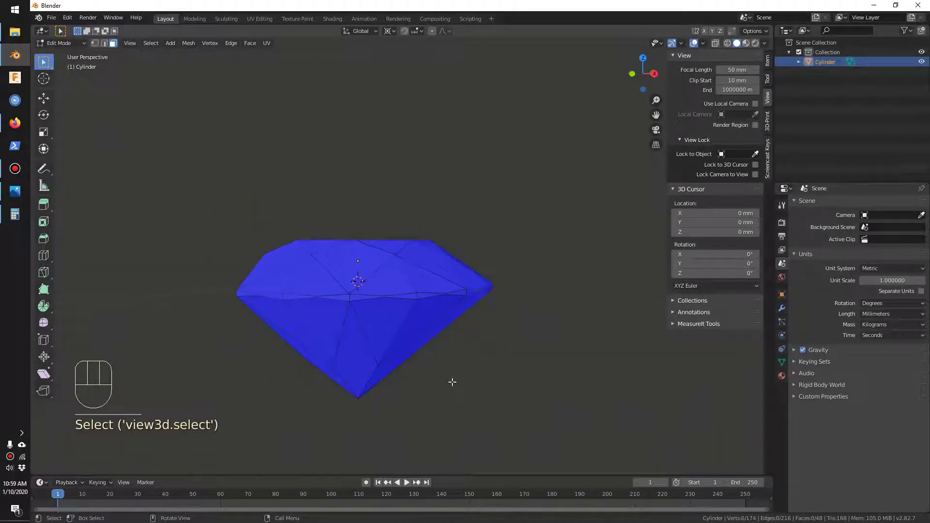
scroll(455, 382, "up", 2)
key("1")
key("a")
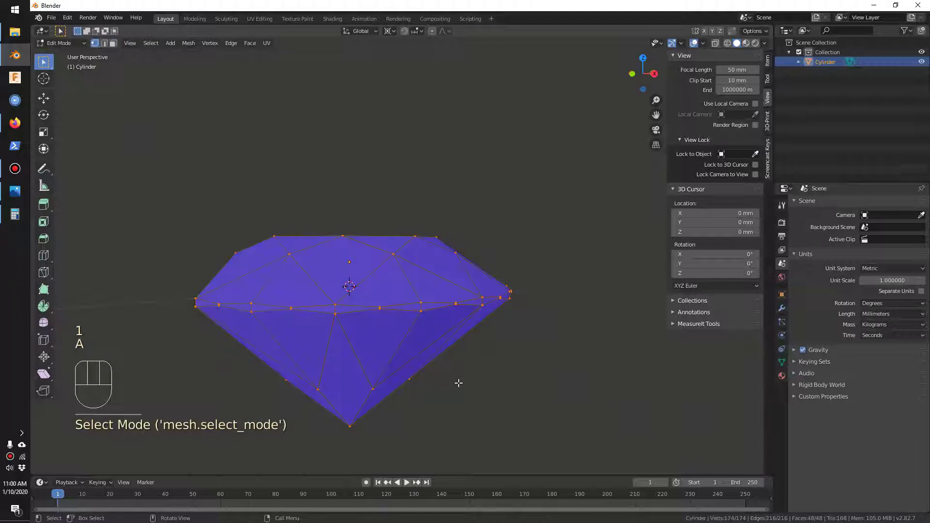
left_click(216, 45)
mouse_move(251, 191)
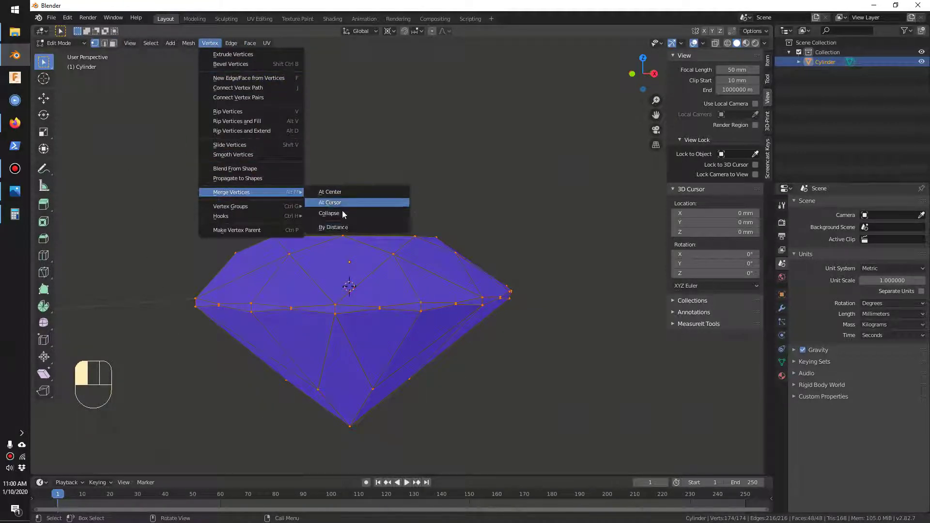
left_click(339, 227)
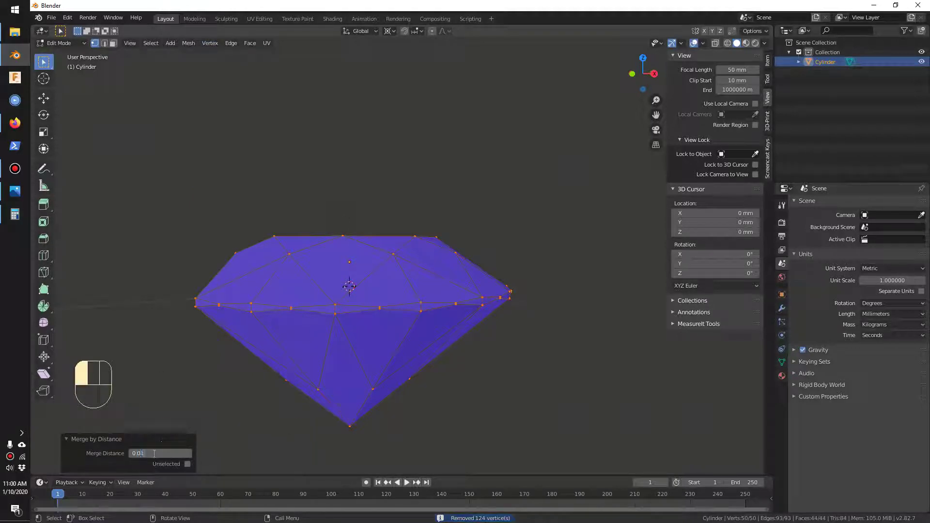
left_click(474, 404)
- Duplicate in place all faces of the half diamond and rotate the copy 180° about the Z axis
middle_click_drag(406, 304, 350, 311)
key("3")
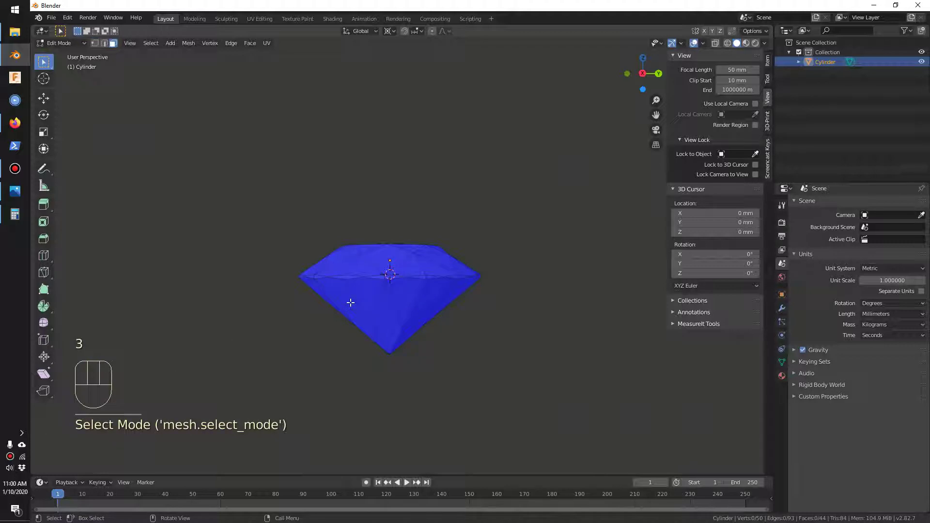
key("a")
middle_click_drag(315, 246, 405, 285)
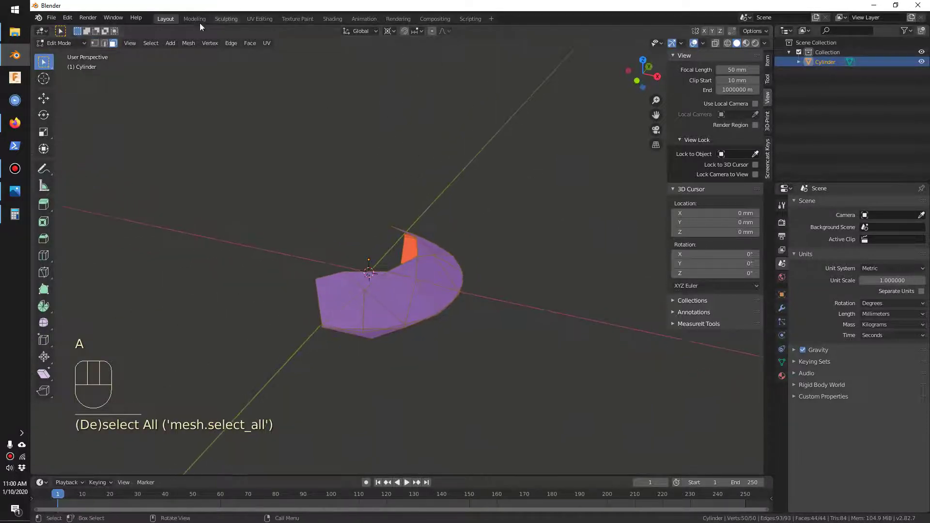
left_click(188, 43)
left_click(204, 87)
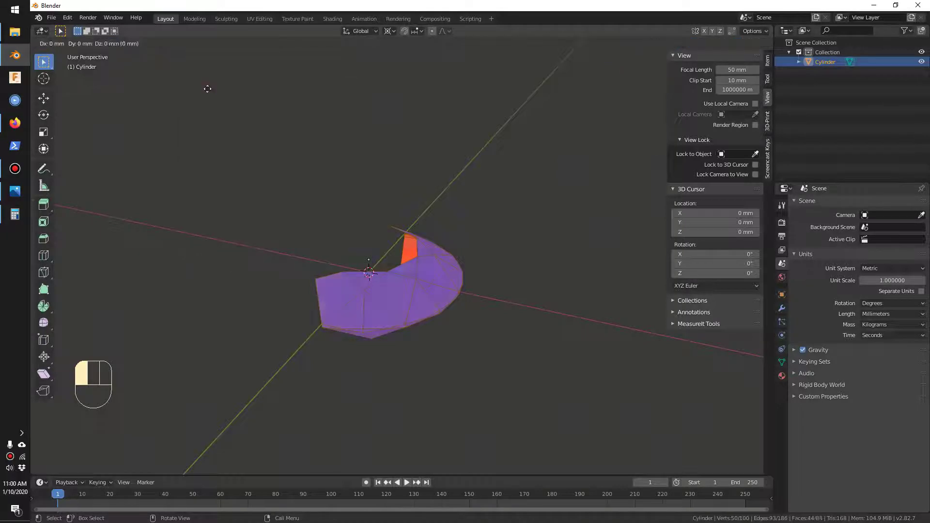
key("Escape")
key("r")
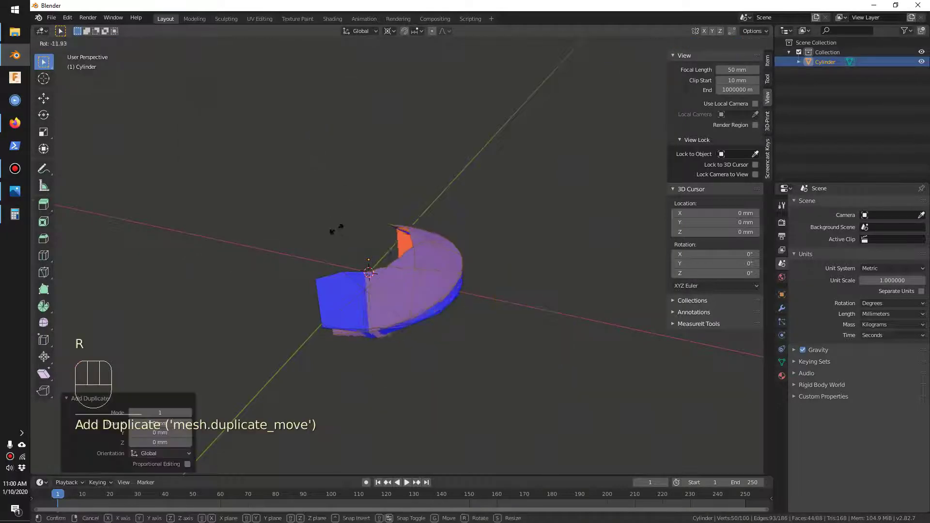
type("z")
type("180")
key("Return")
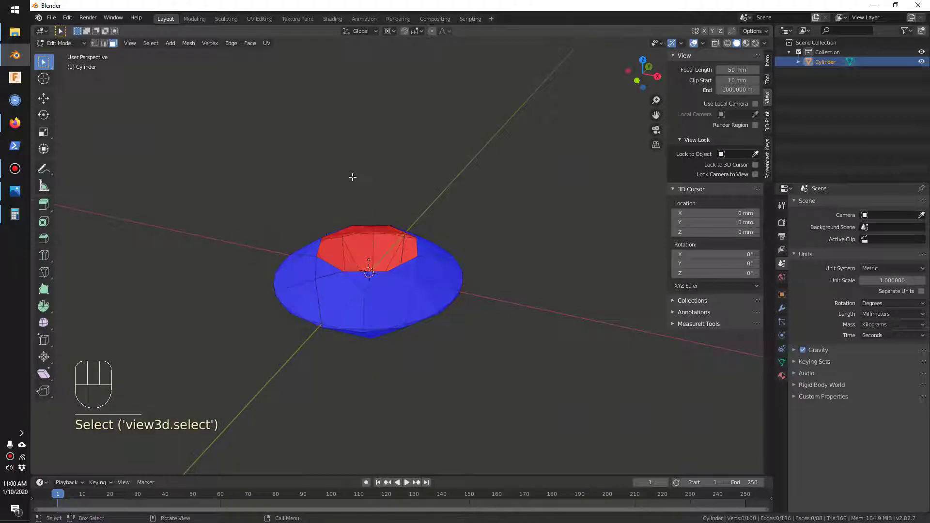
- Merge all vertices of the completed full diamond by distance and clear the selection
key("1")
middle_click_drag(331, 188, 331, 167)
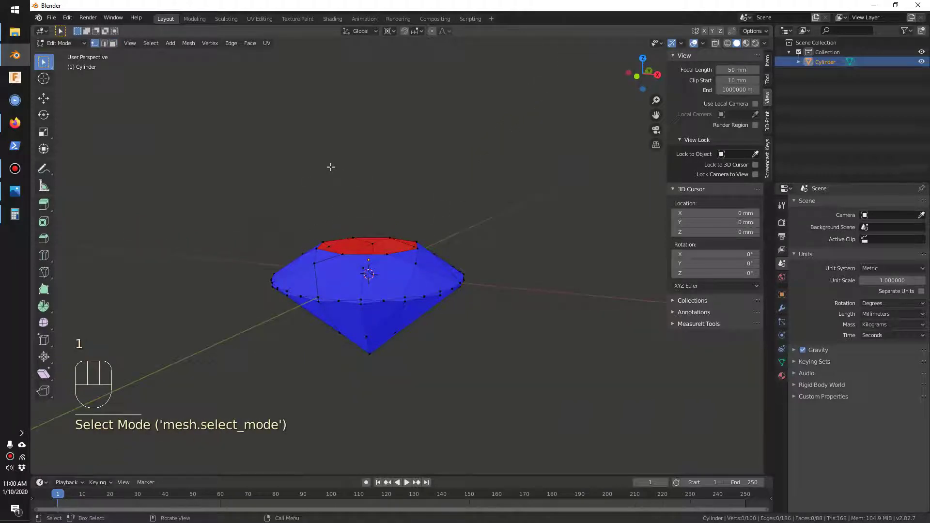
key("a")
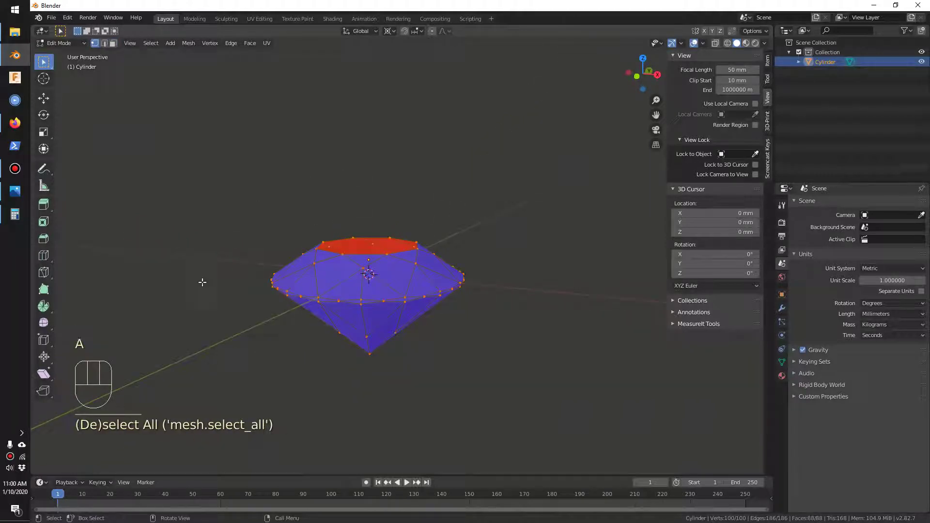
left_click(209, 43)
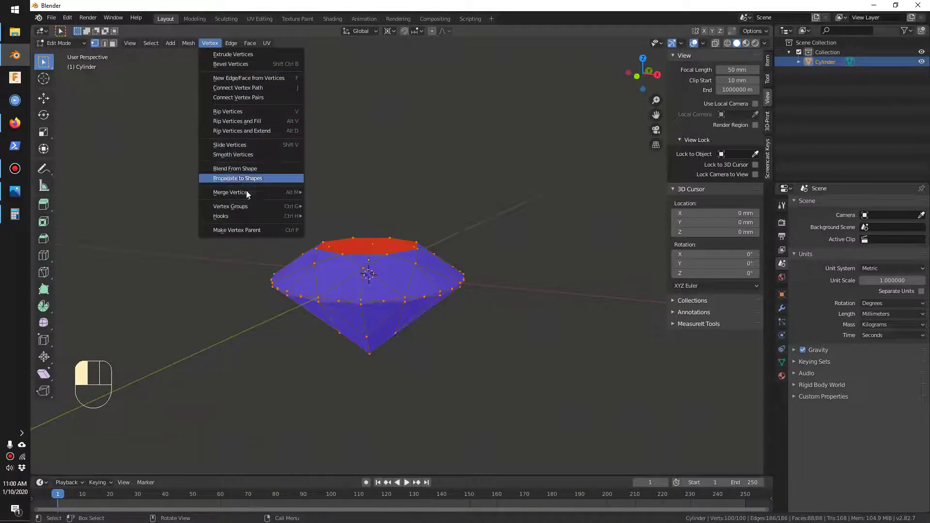
mouse_move(251, 193)
left_click(332, 227)
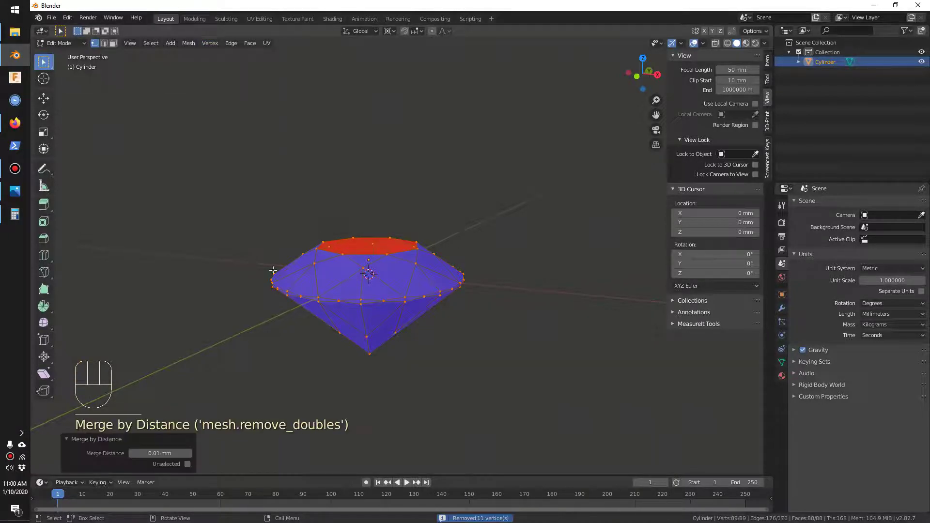
left_click(300, 398)
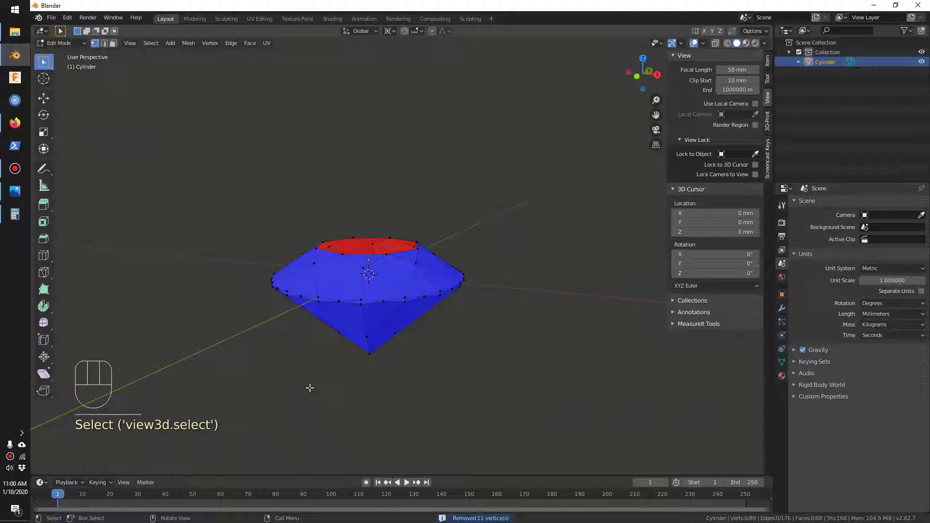
- Test whether the facets are joined by moving one crown face freely and undoing the move
key("3")
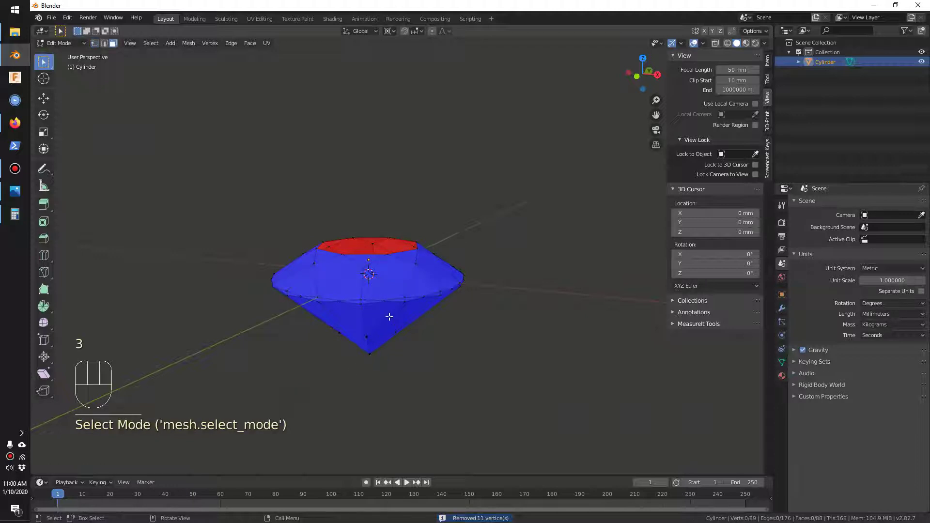
left_click(378, 289)
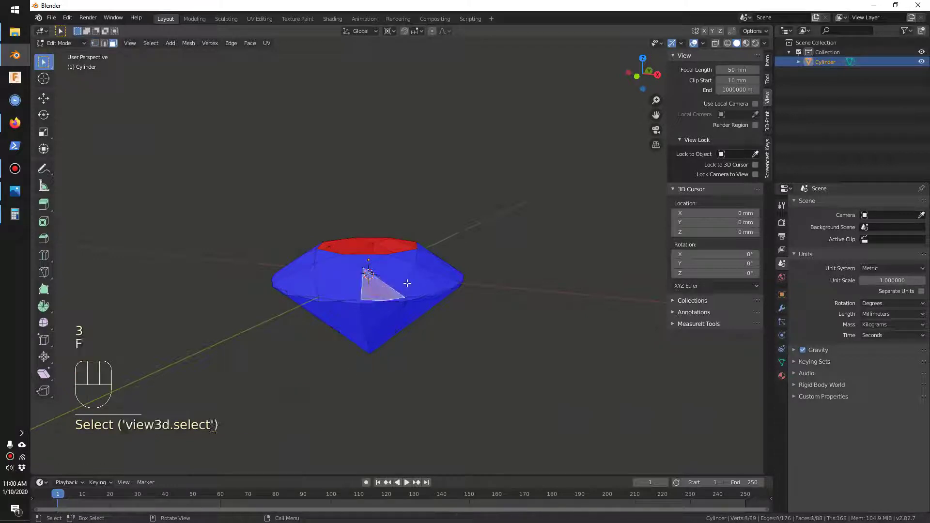
key("g")
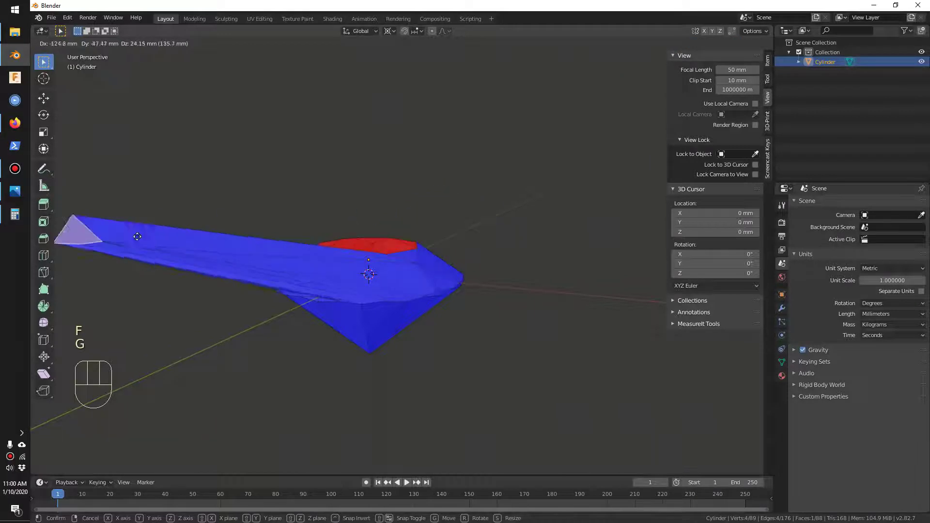
left_click(233, 237)
key("ctrl+z")
- Move two pavilion faces below the girdle one after the other, undoing each move, to test their connections
middle_click_drag(376, 297, 418, 298)
left_click(409, 297)
key("g")
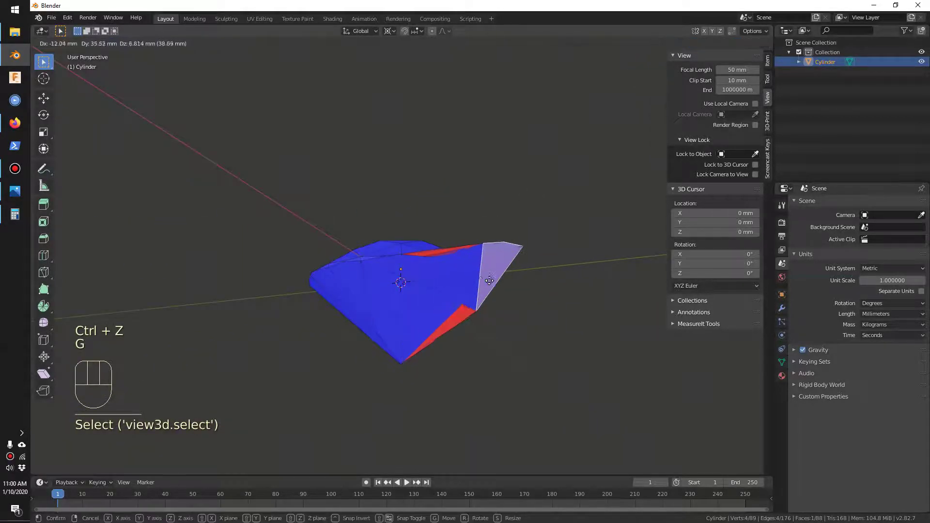
left_click(584, 289)
middle_click_drag(584, 289, 548, 315)
key("ctrl+z")
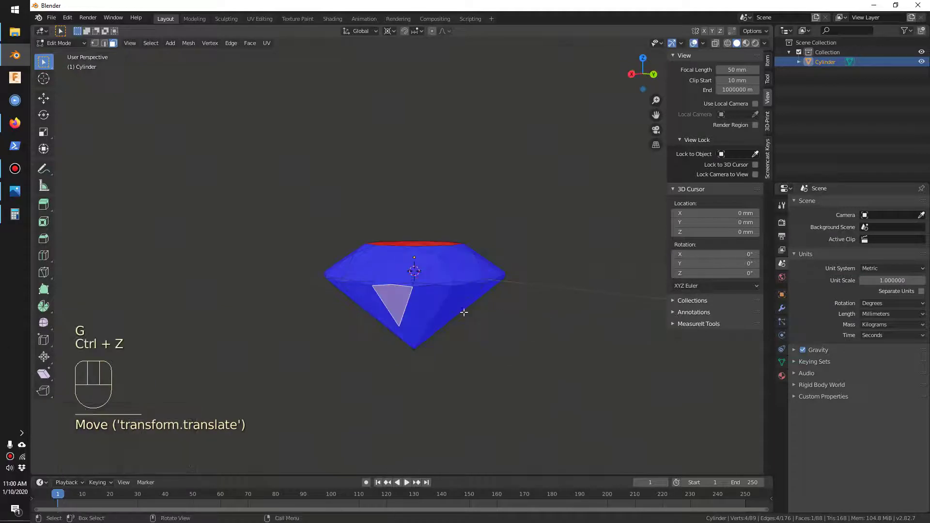
scroll(446, 313, "up", 2)
left_click(461, 320)
key("g")
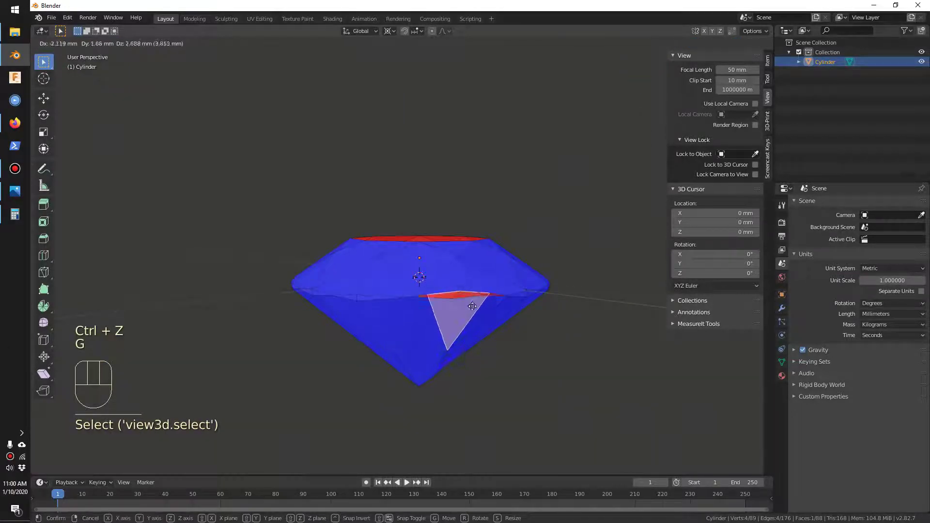
left_click(455, 333)
key("ctrl+z")
- Select the eight edges around the open table at the top of the diamond and fill them with one face
middle_click_drag(519, 324, 429, 284)
key("2")
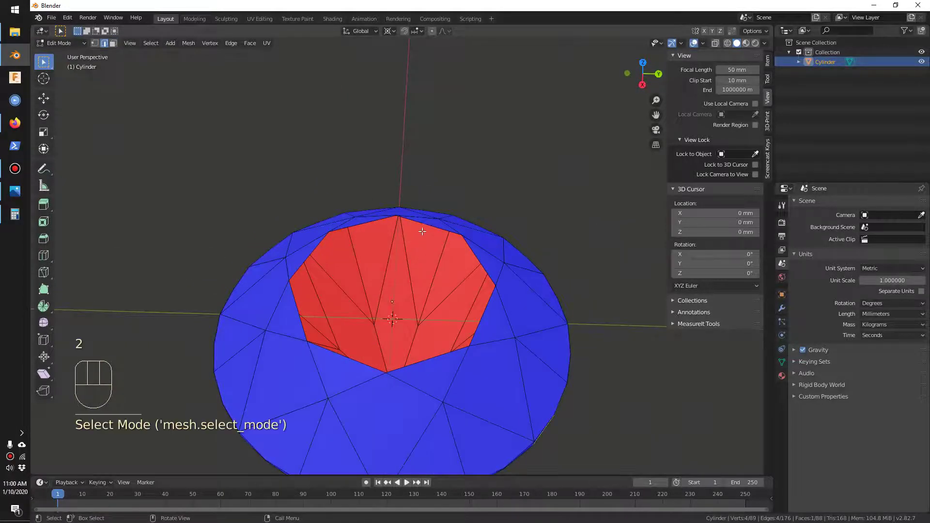
left_click(427, 223)
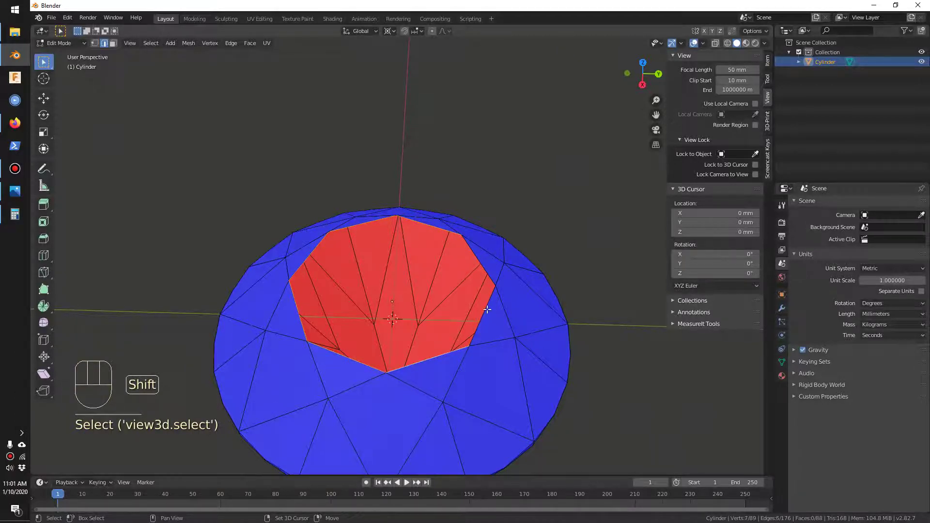
left_click(479, 261, "shift")
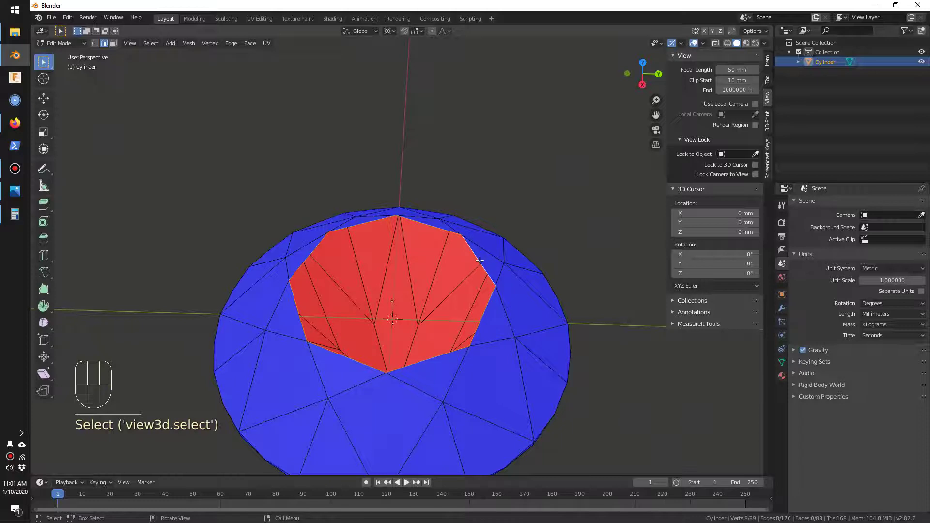
key("f")
scroll(455, 262, "up", 2)
scroll(485, 233, "down", 3)
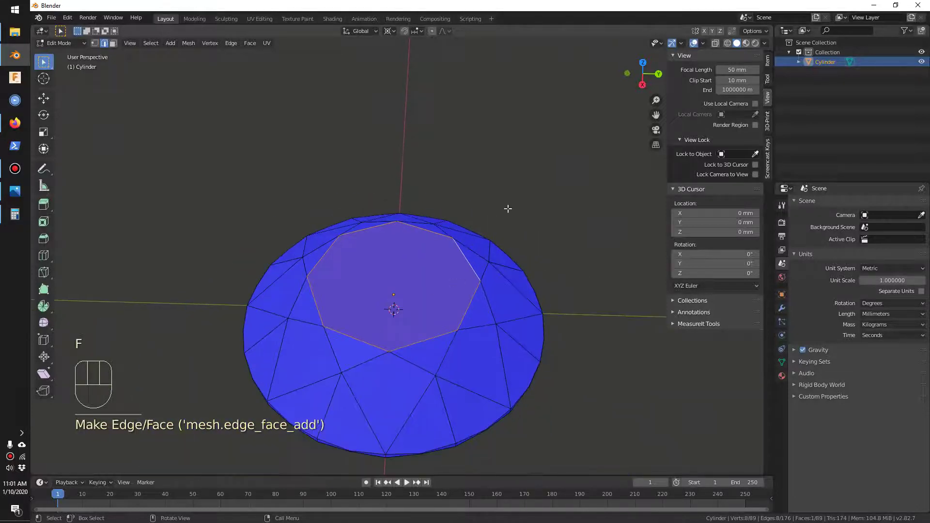
left_click(521, 230)
middle_click_drag(521, 230, 565, 172)
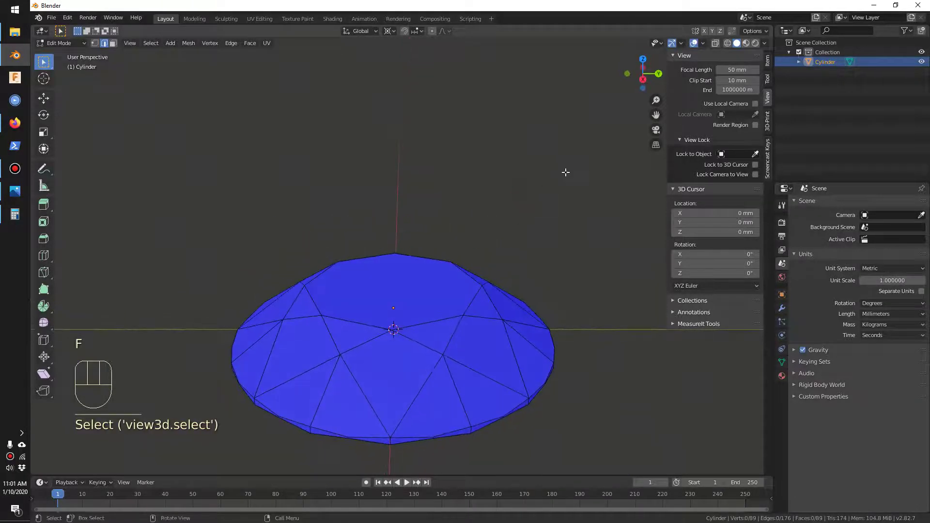
- Turn off the Face Orientation overlay so the diamond is drawn in its plain solid shading
left_click(702, 43)
left_click(644, 217)
scroll(496, 234, "up", 1)
scroll(504, 244, "down", 1)
middle_click_drag(517, 262, 464, 145)
scroll(440, 183, "up", 2)
middle_click_drag(439, 183, 467, 231, "shift")
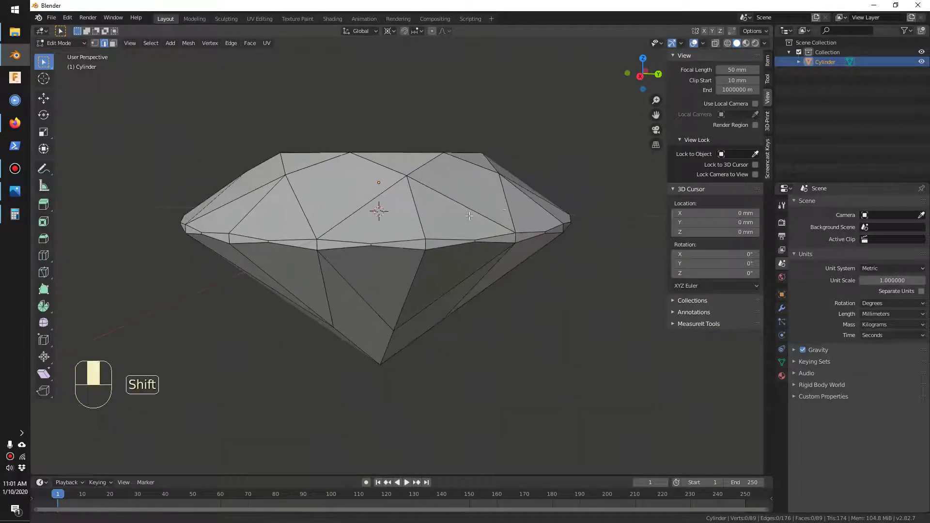
- Give the diamond a new material with a Glass BSDF surface coloured orange at hue 0.076 and saturation 1.000
left_click(781, 376)
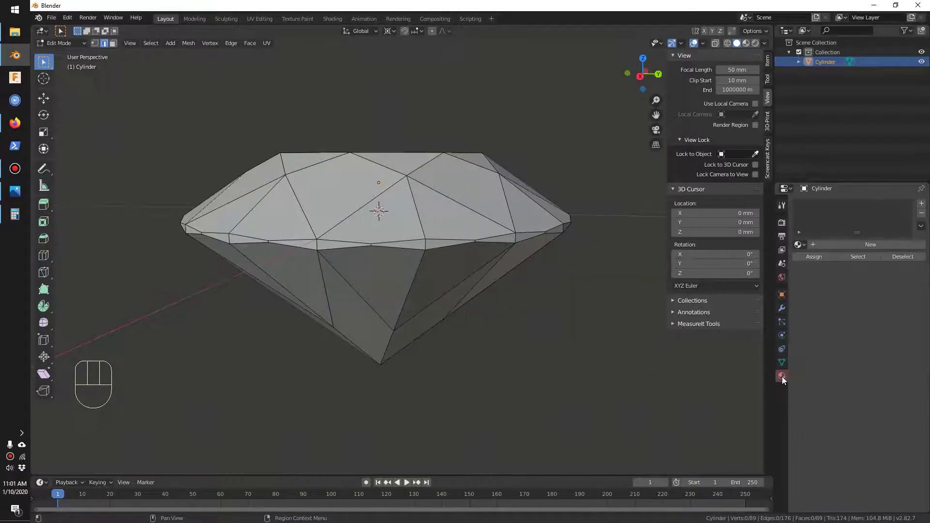
left_click(861, 246)
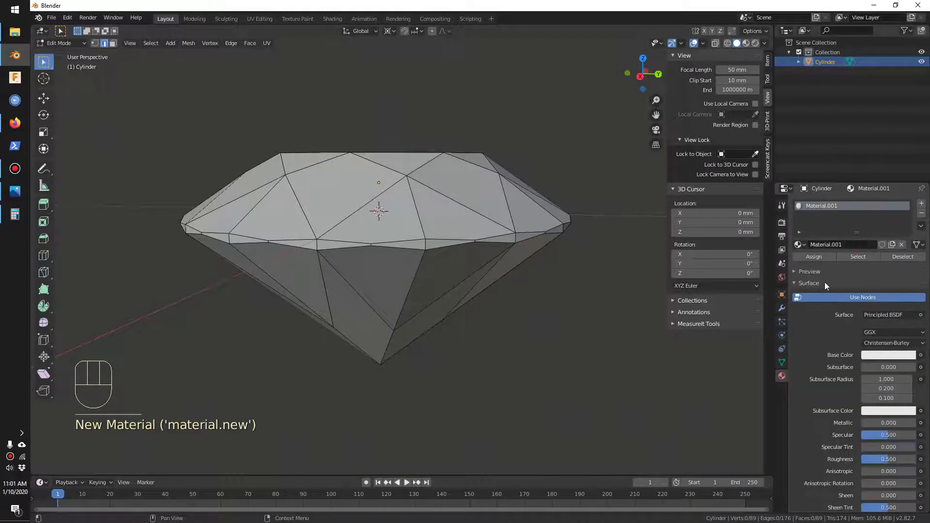
left_click(861, 315)
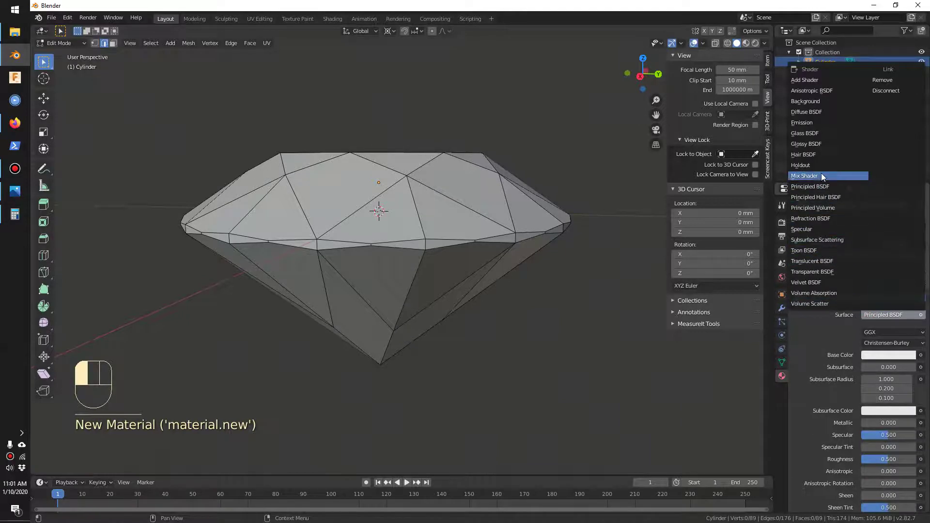
left_click(817, 133)
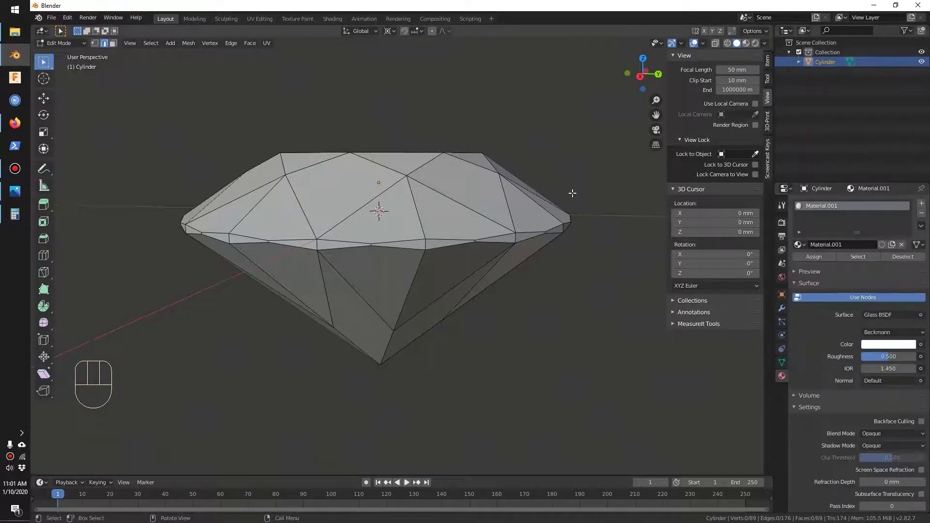
left_click(877, 345)
left_click_drag(865, 240, 848, 273)
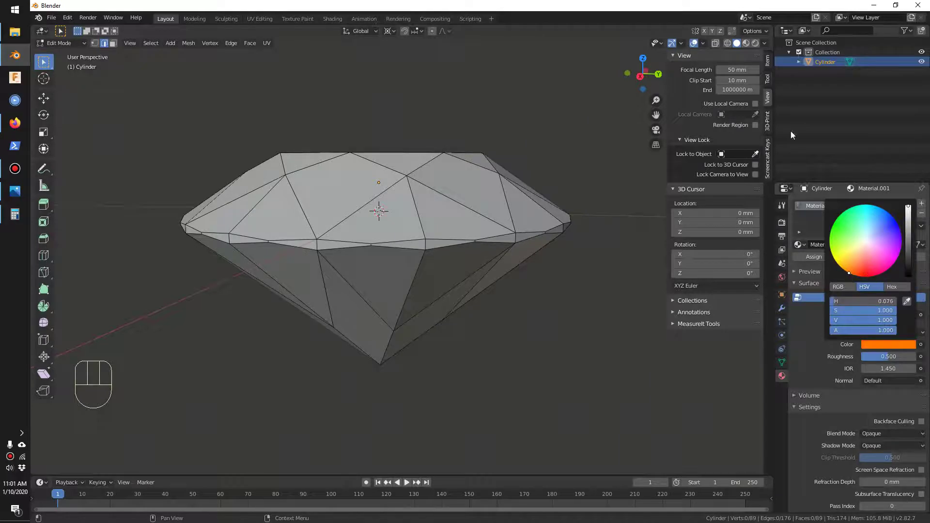
- Switch the viewport to material preview shading and view the orange diamond from above
left_click(747, 43)
scroll(419, 269, "down", 2)
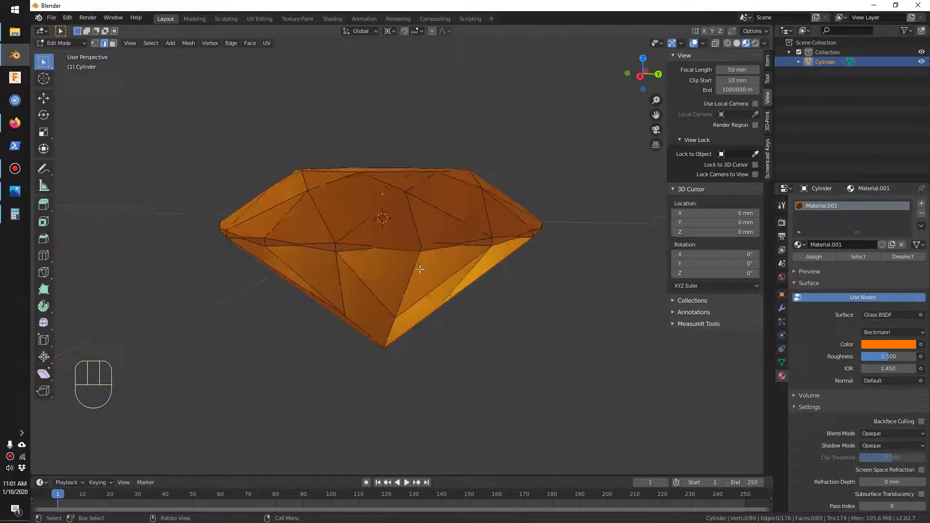
middle_click_drag(420, 269, 421, 297)
scroll(421, 305, "up", 4)
middle_click_drag(430, 344, 409, 339, "shift")
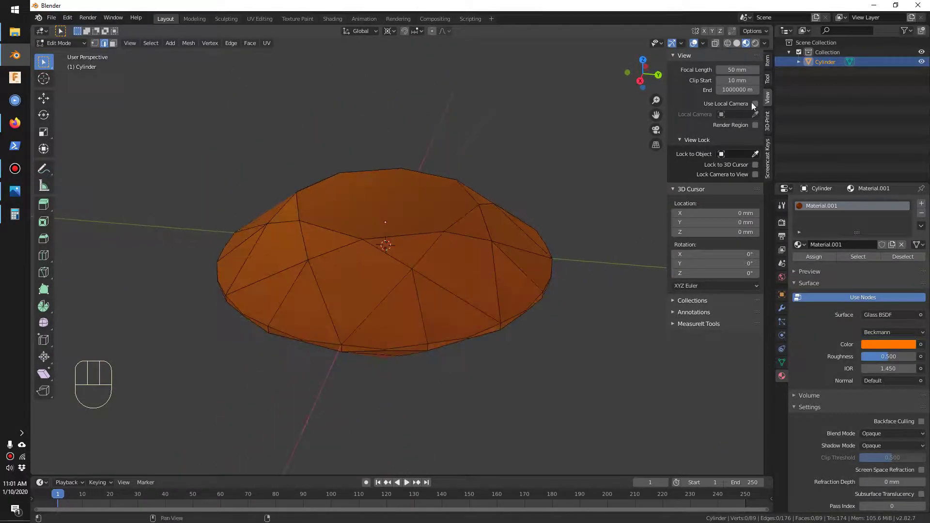
- Change the material preview lighting to the blue-sky sunrise environment
left_click(764, 44)
left_click(764, 127)
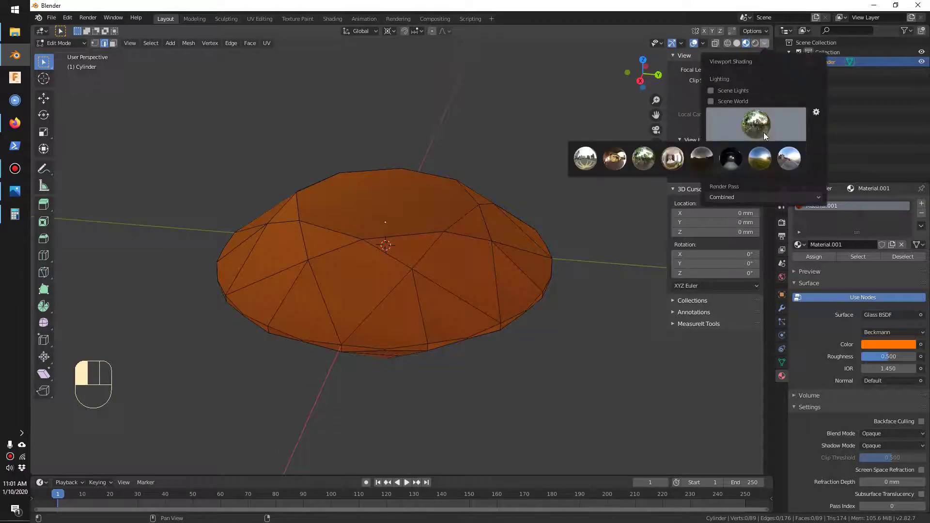
left_click(760, 166)
mouse_move(473, 239)
middle_mouse_down()
mouse_move(469, 191)
mouse_move(461, 237)
middle_mouse_up()
- Try rendered viewport shading on the diamond and return to material preview
left_click(755, 42)
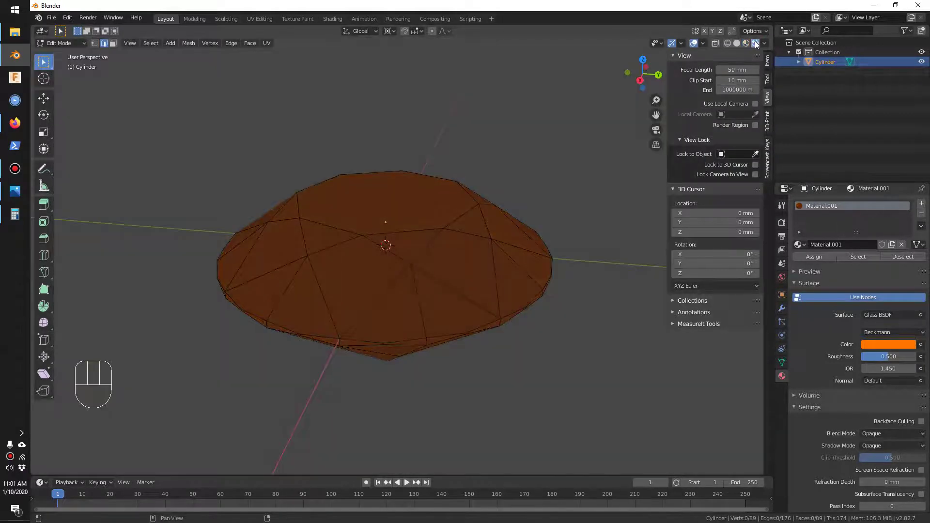
left_click(764, 44)
left_click(746, 44)
- Set the material preview lighting back to the forest environment and inspect the diamond from several angles
left_click(765, 42)
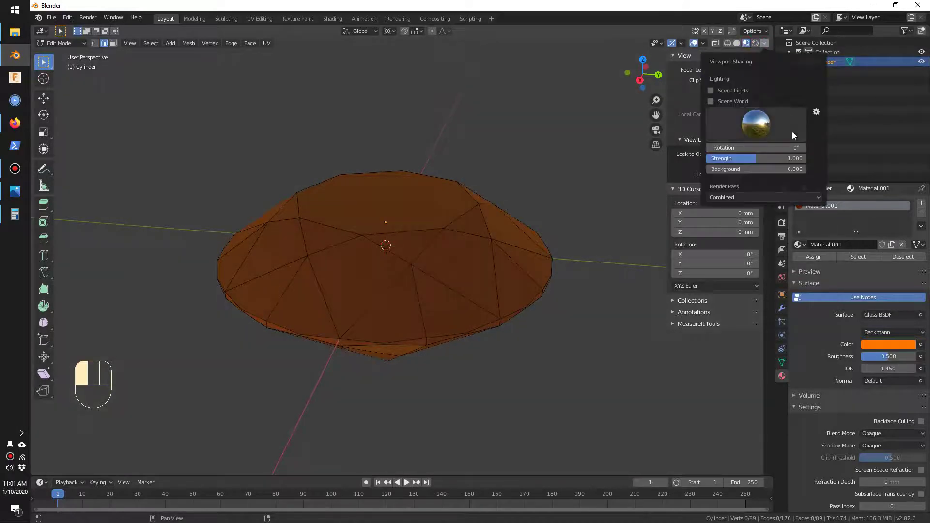
left_click(788, 132)
left_click(631, 161)
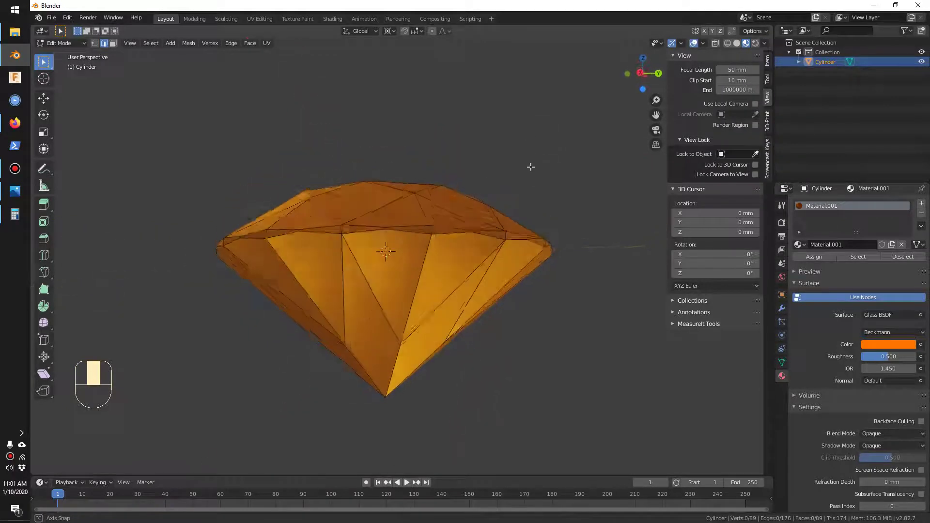
scroll(494, 251, "up", 3)
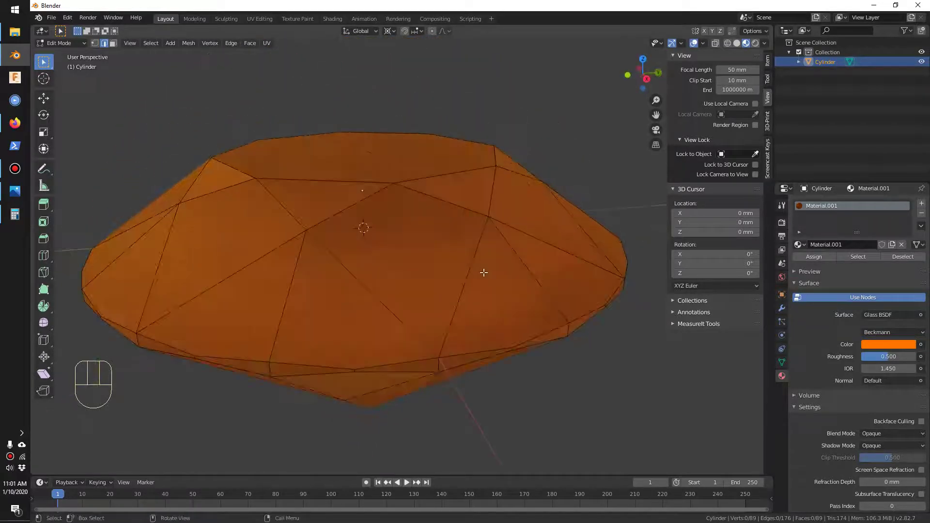
scroll(483, 273, "down", 3)
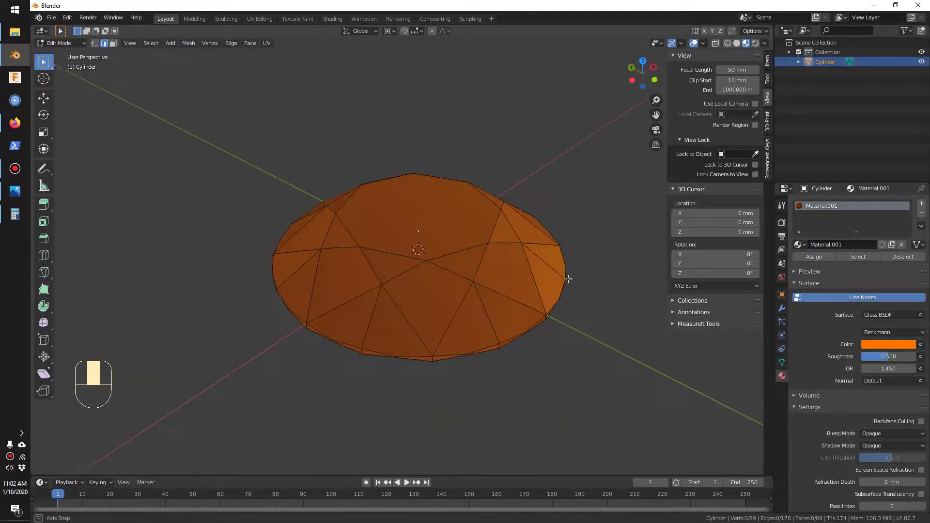